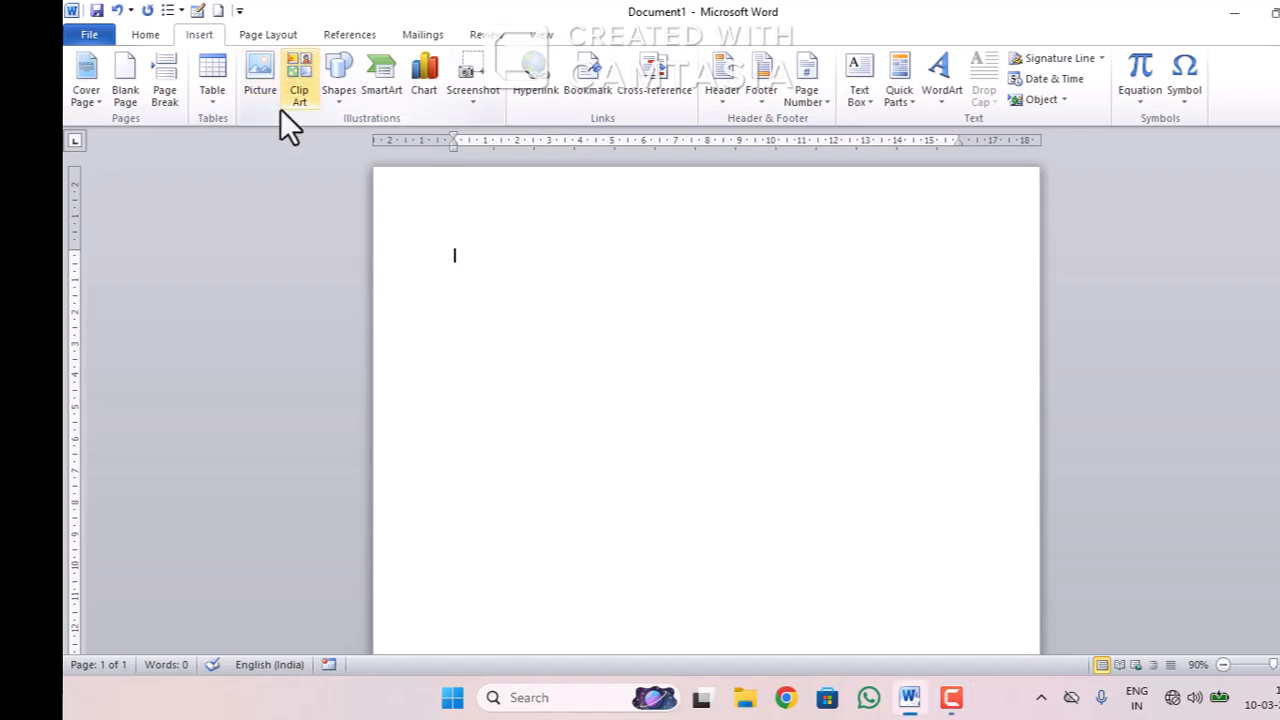
Insert the "thumbnail font" picture from the Downloads folder into the blank document
left_click(265, 79)
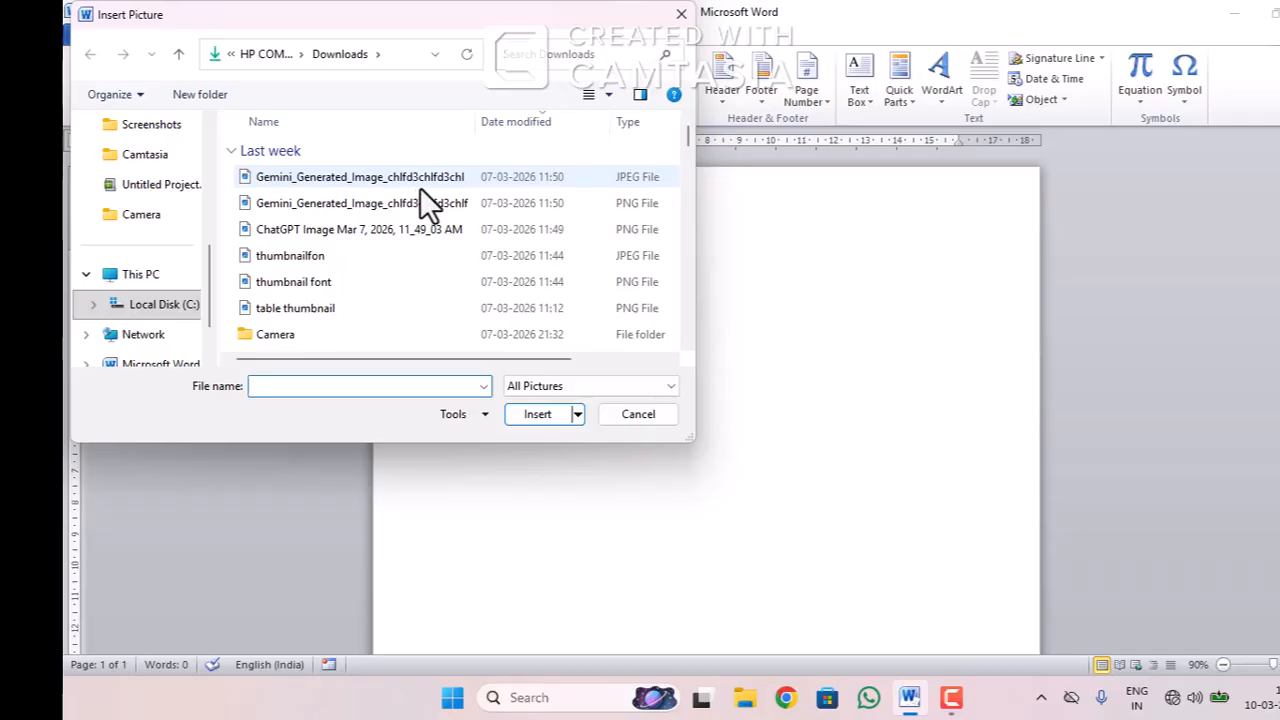
scroll(120, 240, "up", 3)
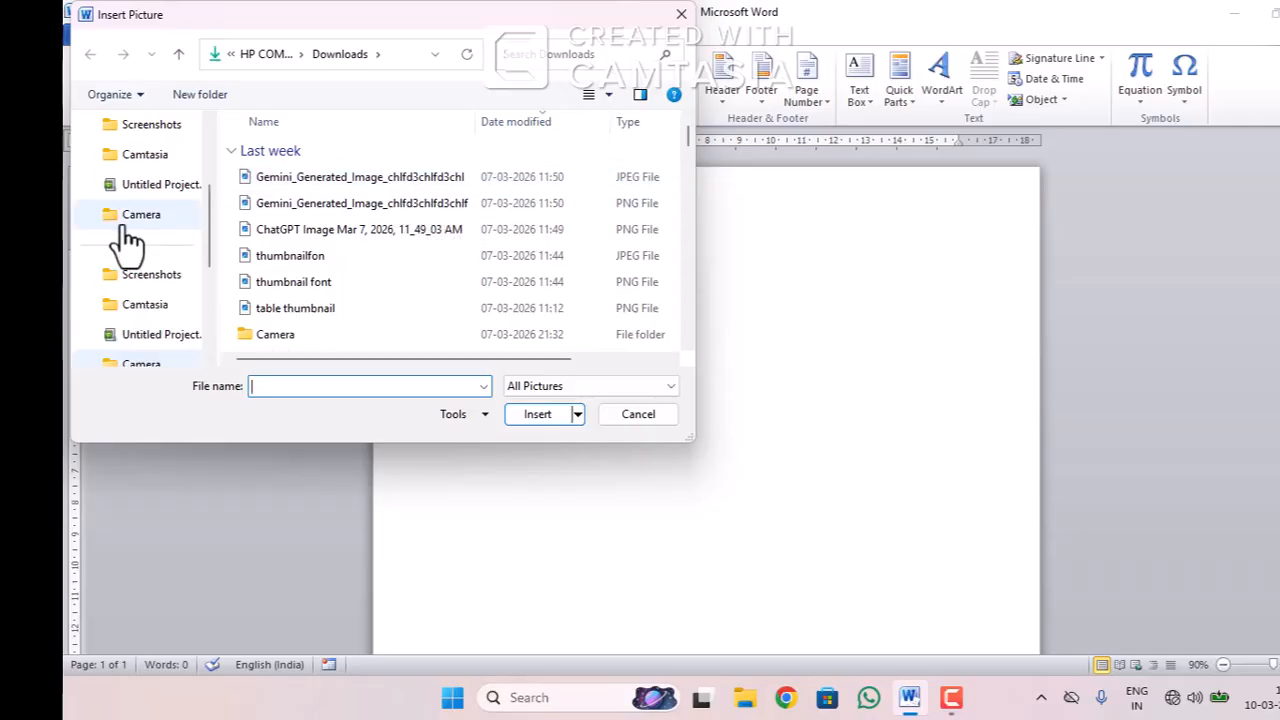
left_click(140, 156)
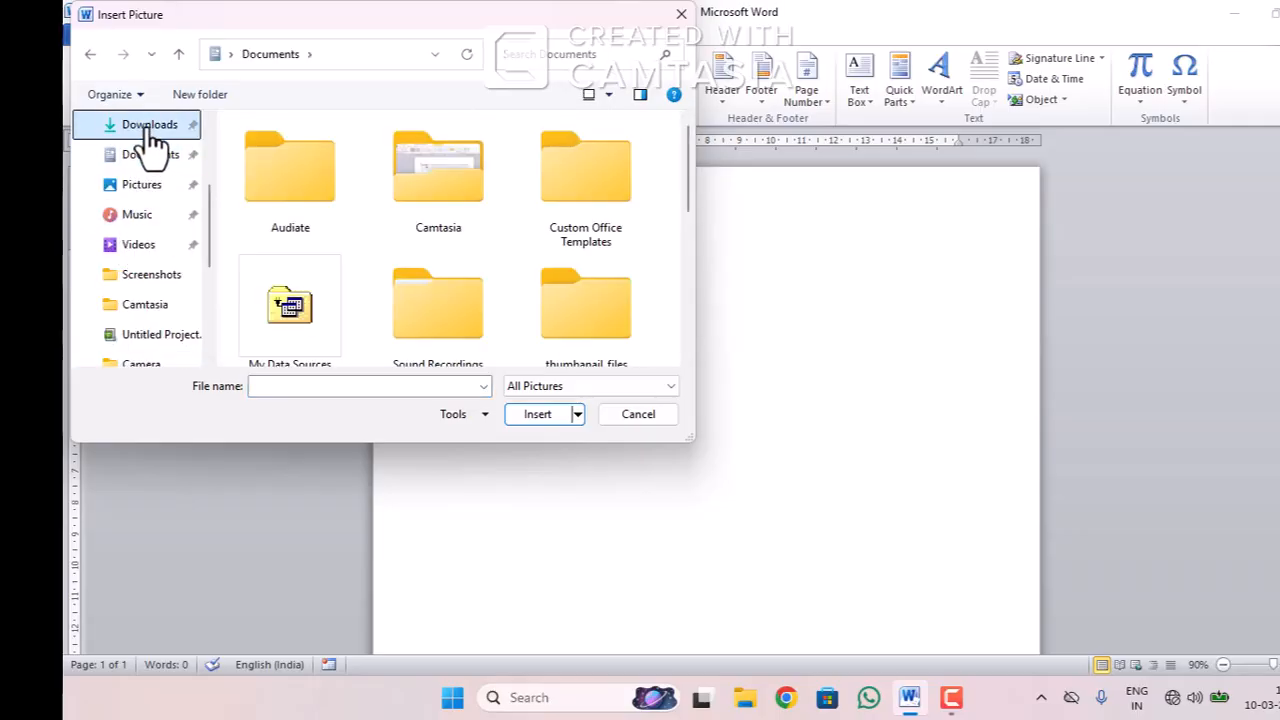
left_click(145, 126)
scroll(432, 226, "down", 5)
scroll(432, 226, "up", 2)
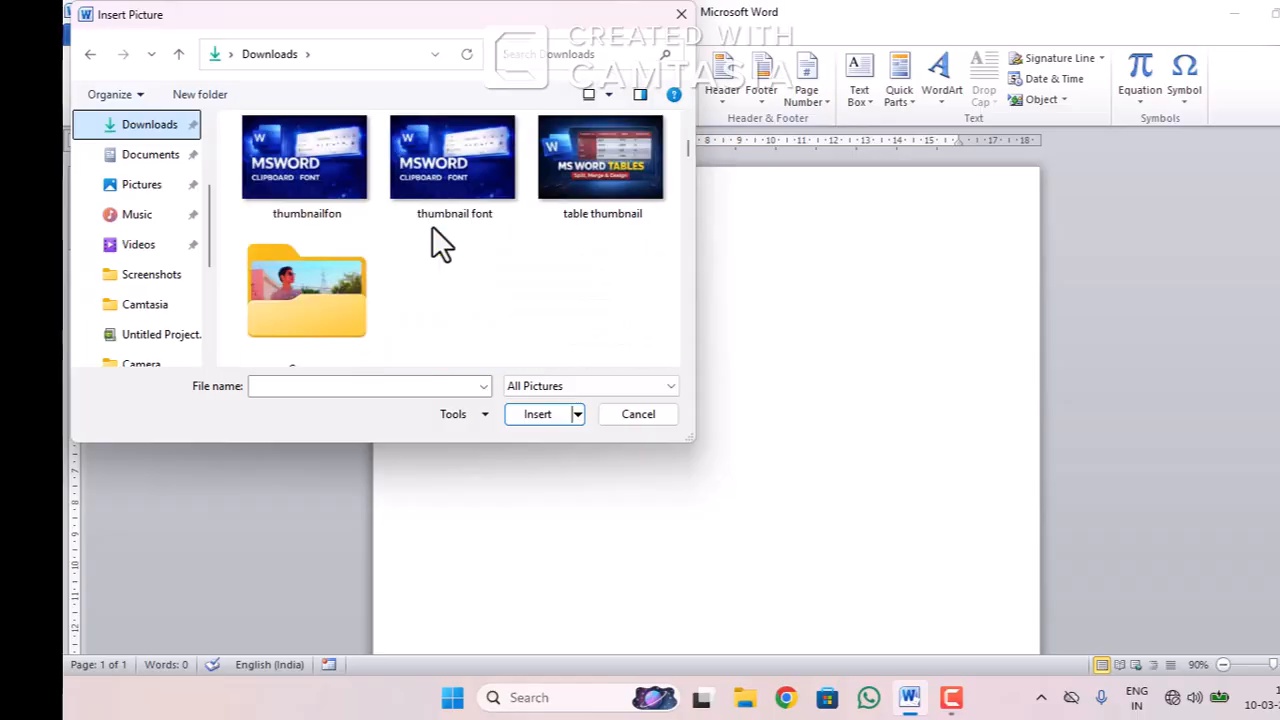
left_click(436, 161)
left_click(527, 405)
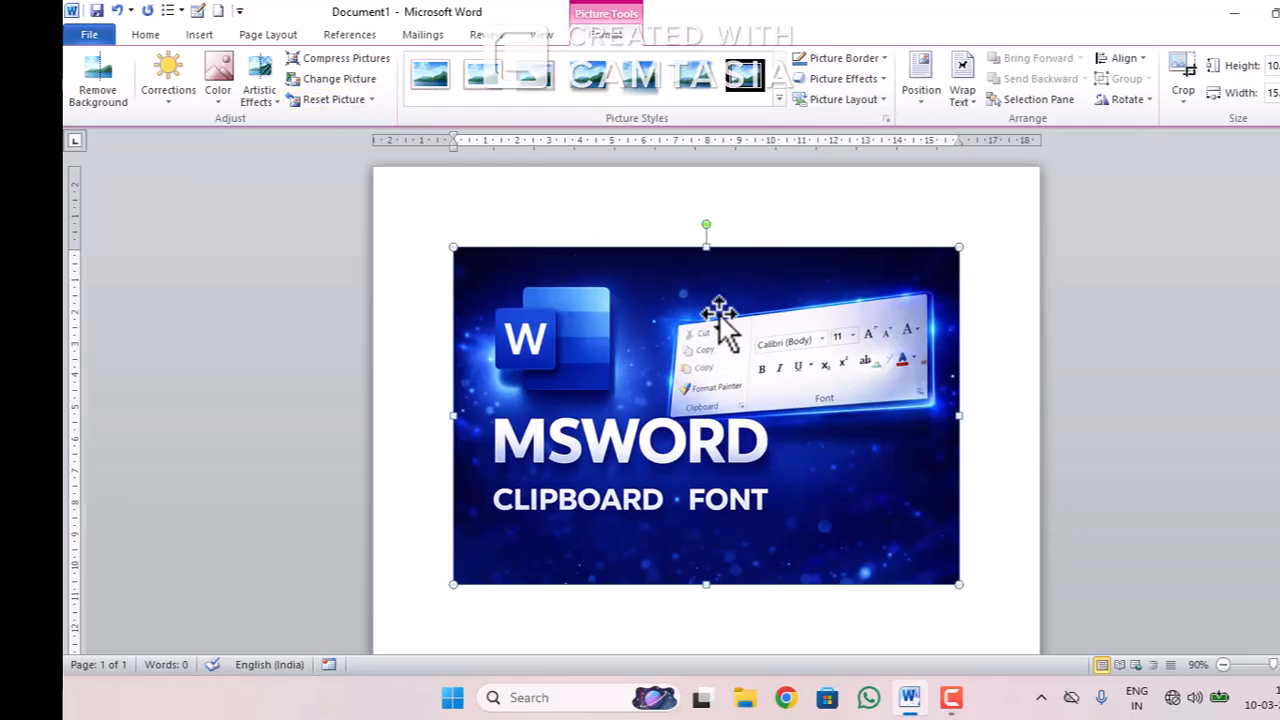
scroll(537, 557, "down", 1)
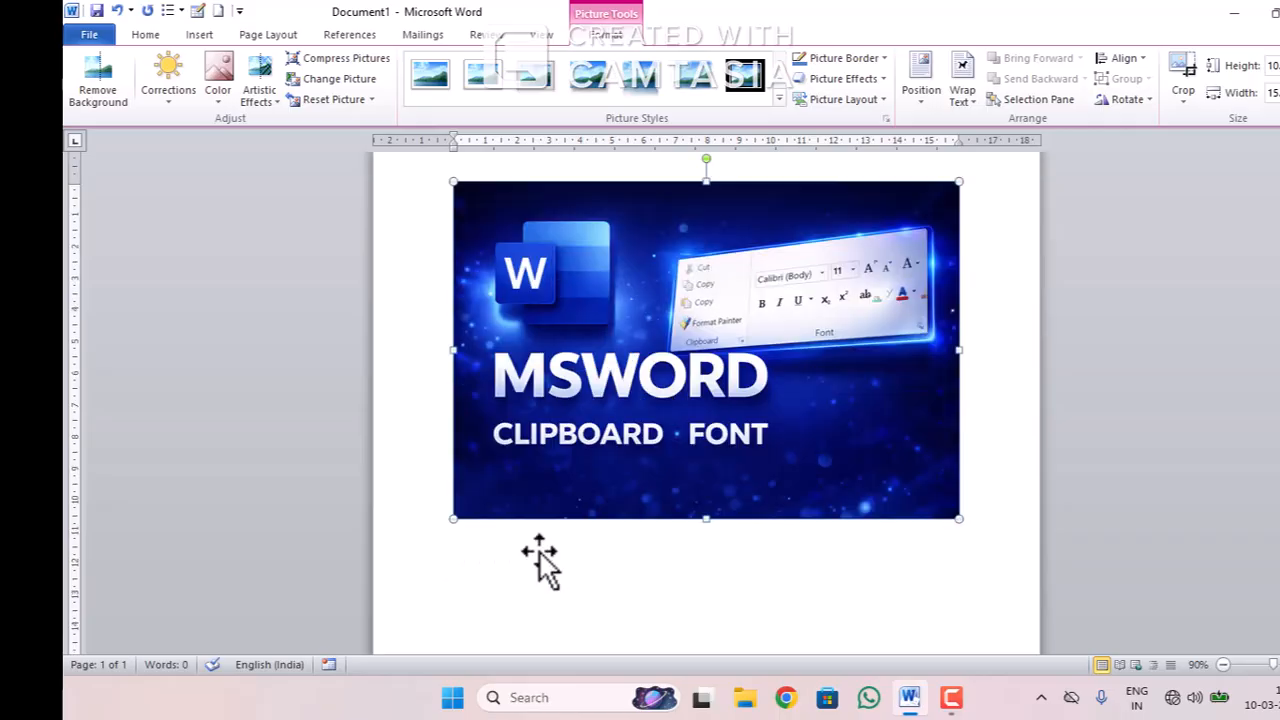
left_click(528, 598)
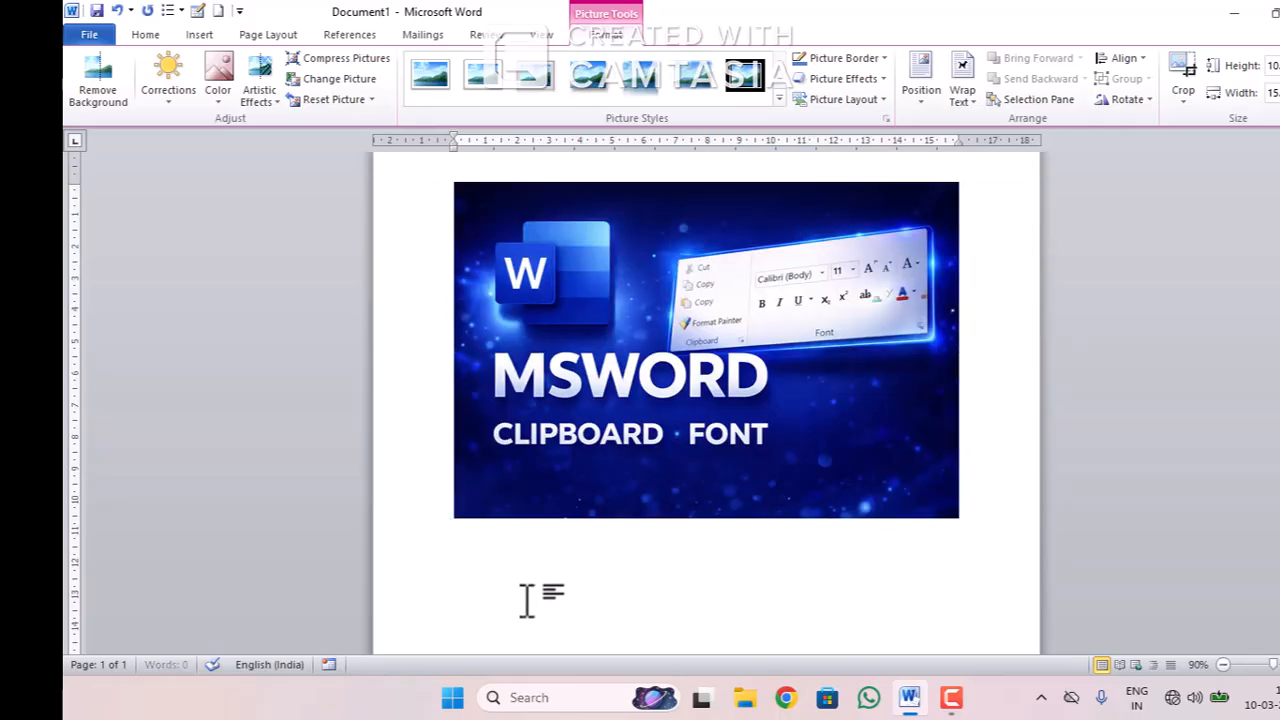
scroll(526, 600, "down", 1)
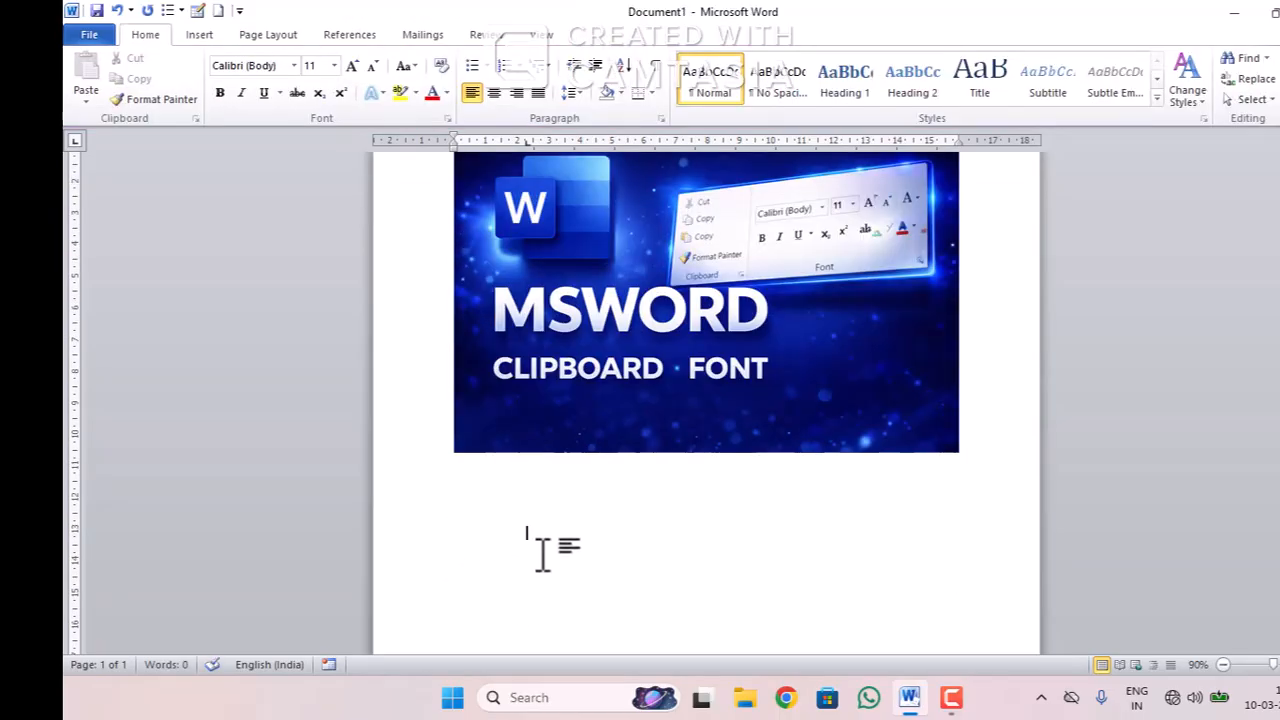
type("htefedyf")
key("BackSpace")
key("BackSpace")
key("BackSpace")
key("BackSpace")
key("BackSpace")
key("BackSpace")
key("BackSpace")
key("BackSpace")
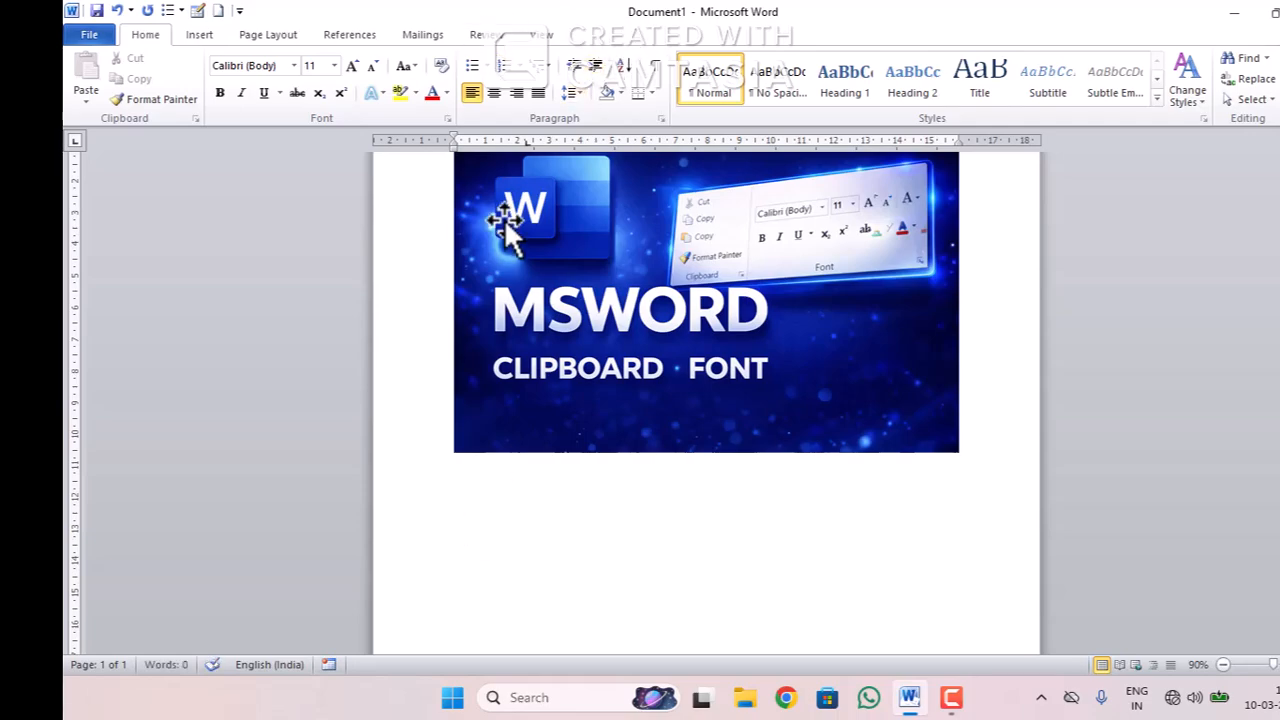
Start background removal on the inserted picture and mark areas to keep across it until the whole image is retained
scroll(592, 240, "up", 2)
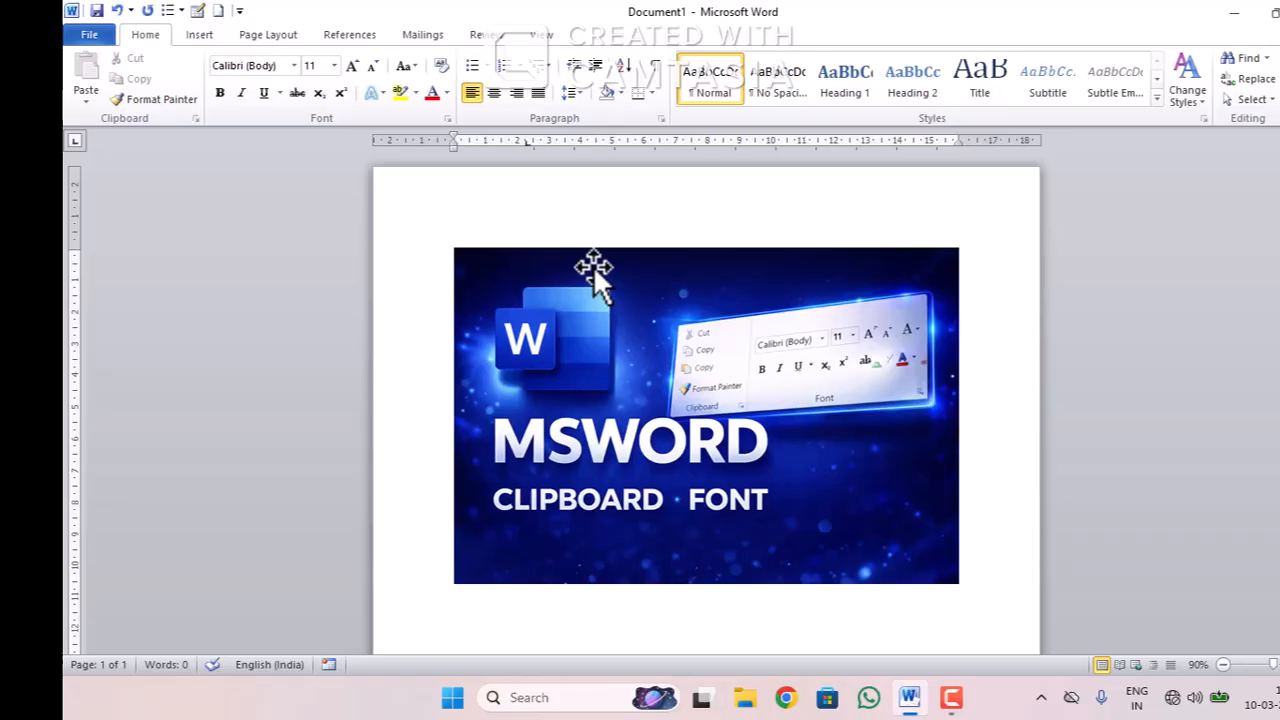
left_click(617, 362)
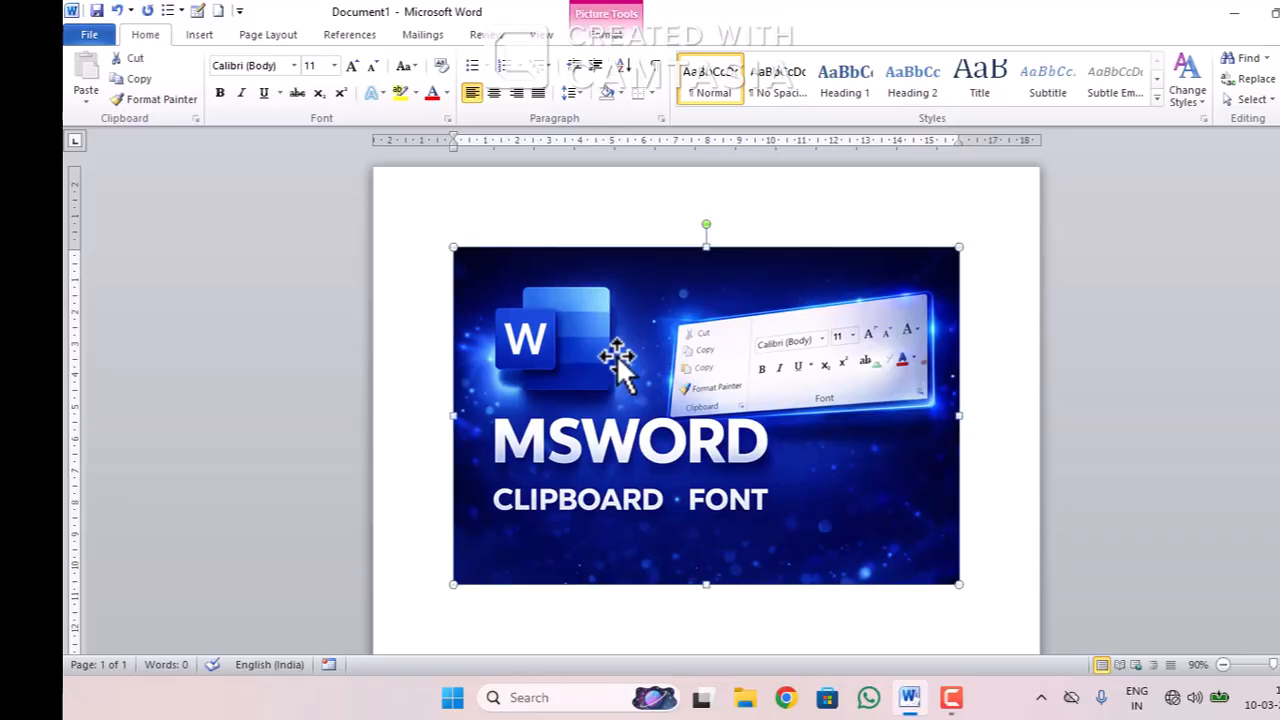
left_click(624, 37)
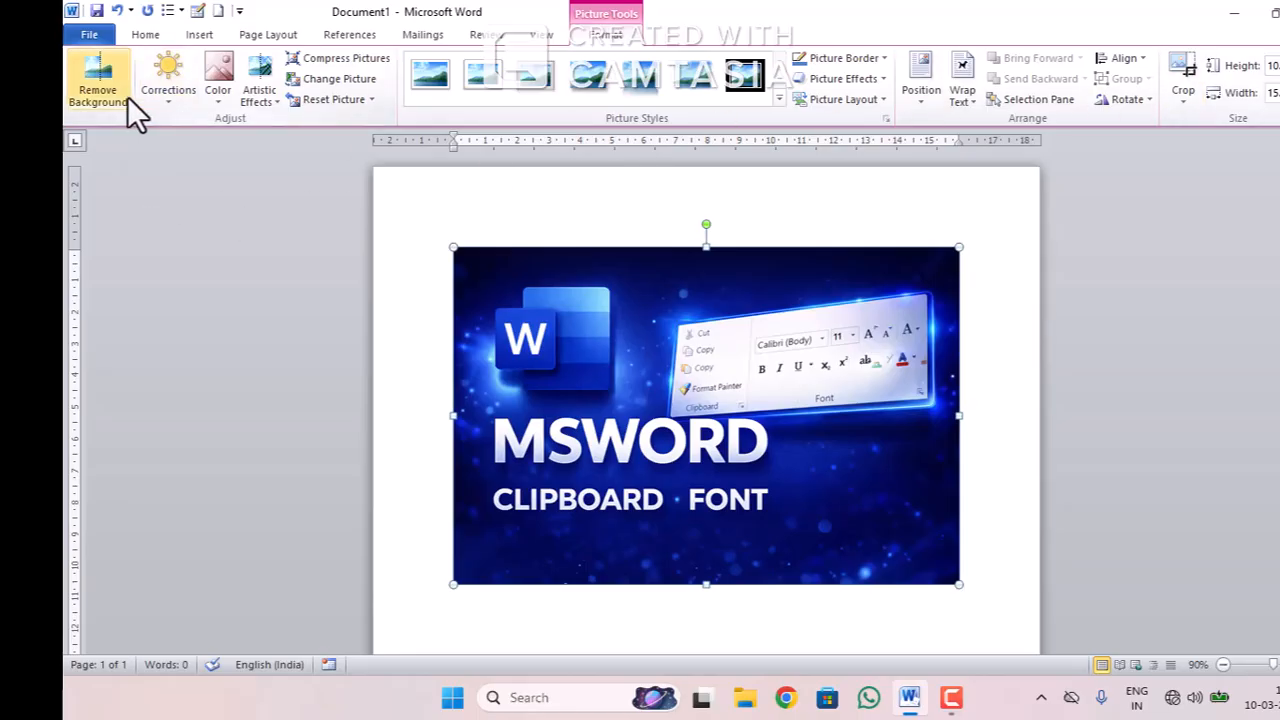
left_click(99, 86)
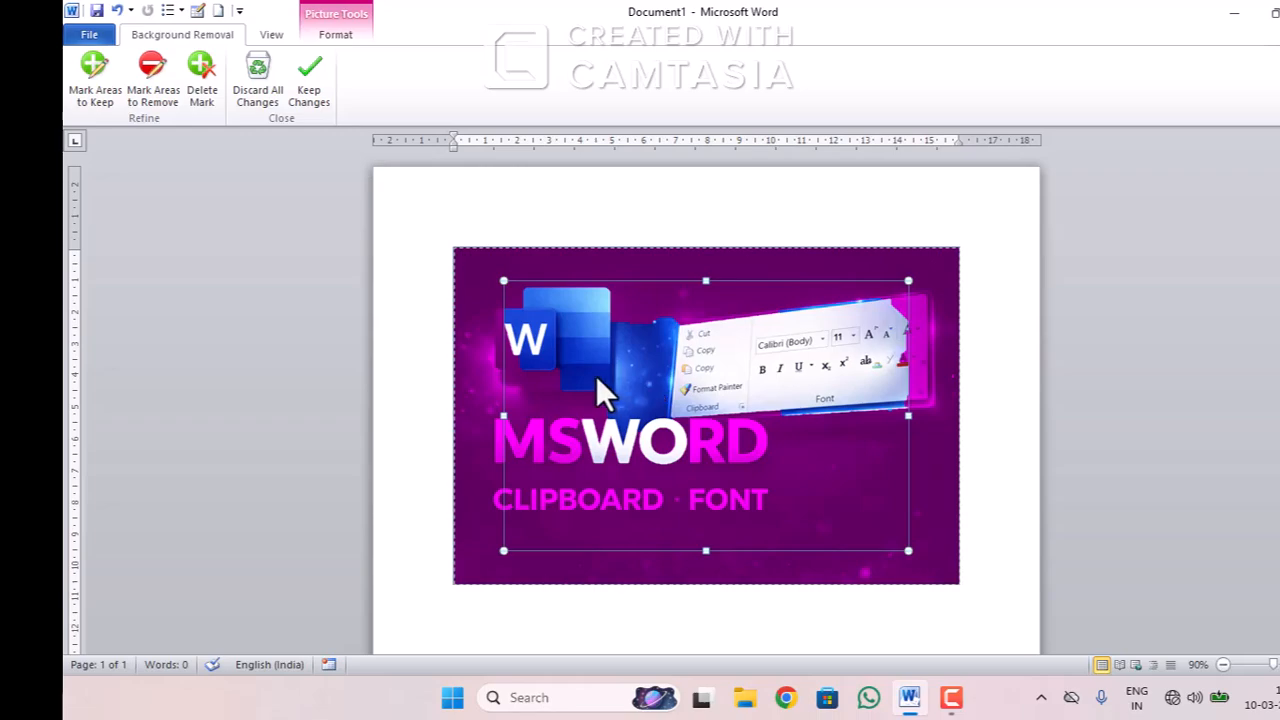
left_click(104, 78)
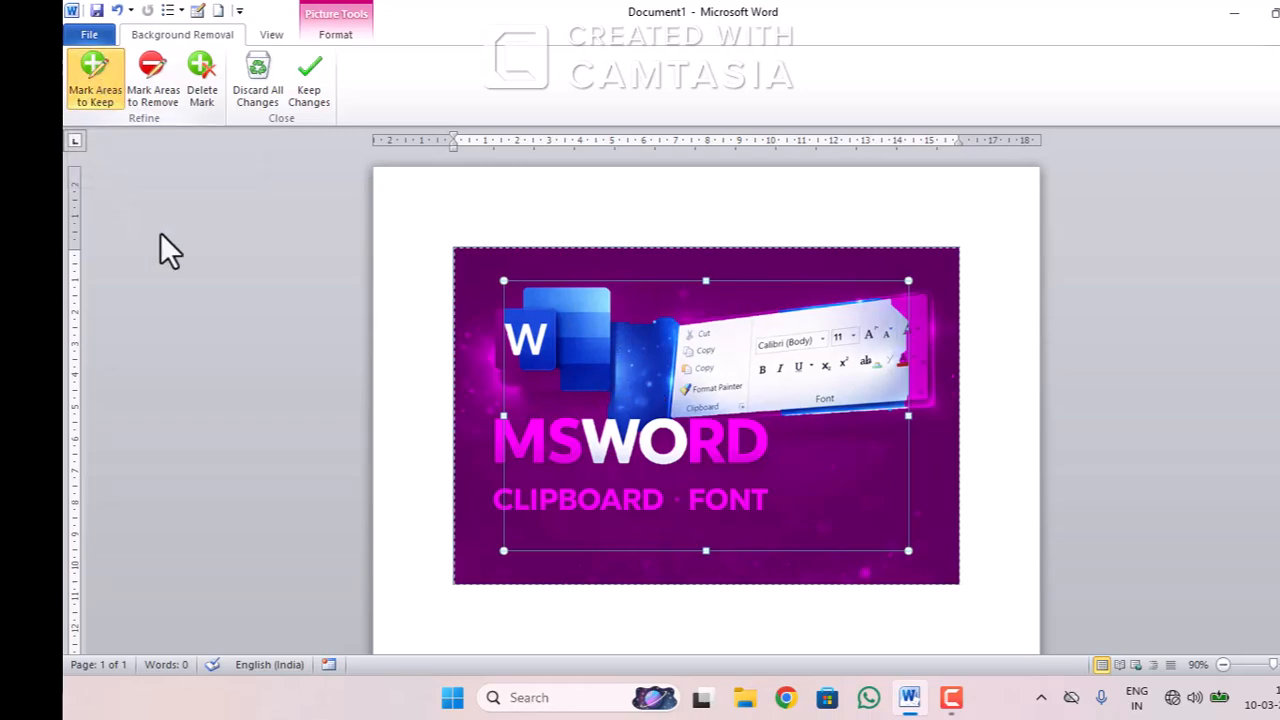
mouse_move(458, 249)
left_mouse_down()
mouse_move(778, 468)
mouse_move(931, 537)
mouse_move(958, 574)
left_mouse_up()
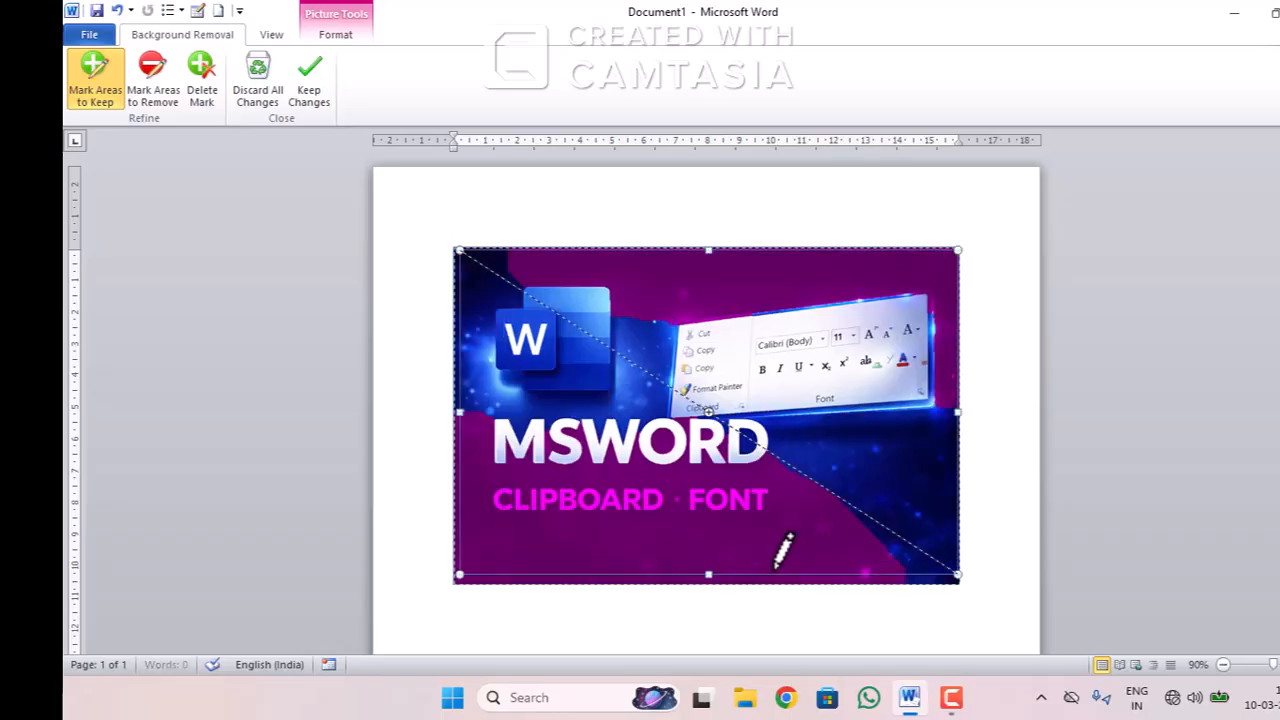
left_click_drag(740, 282, 539, 572)
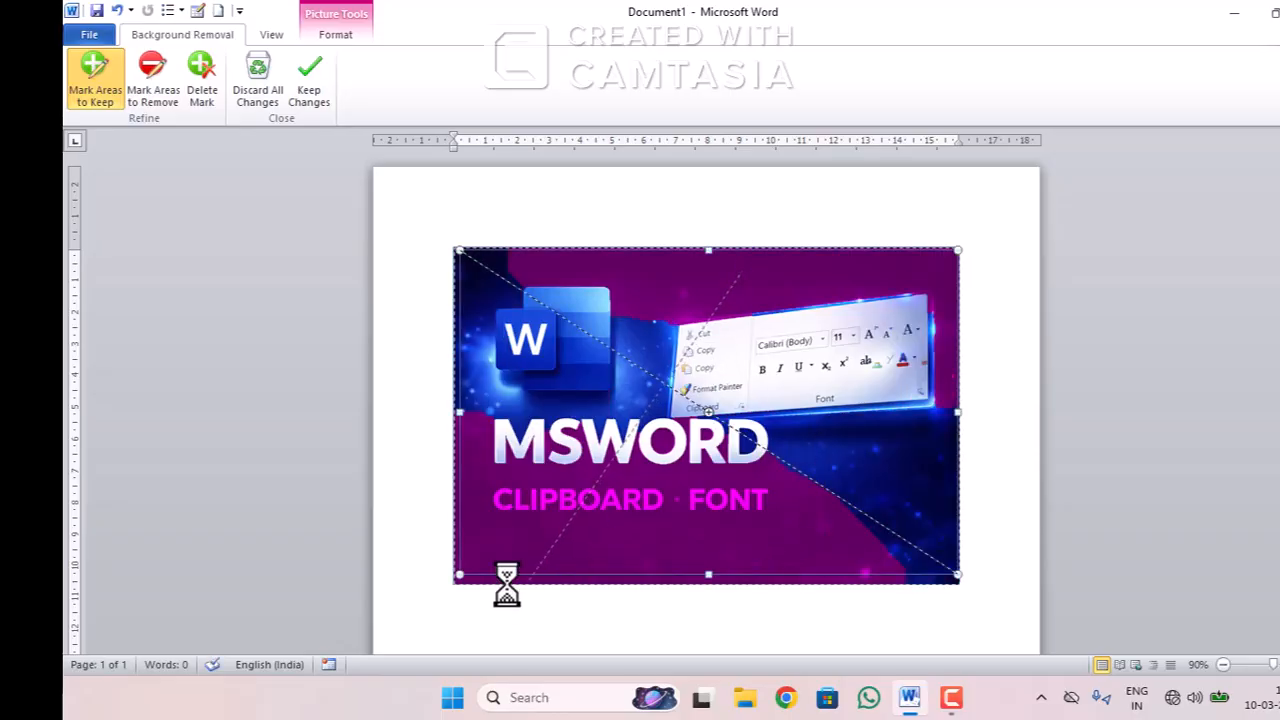
left_click_drag(533, 419, 517, 547)
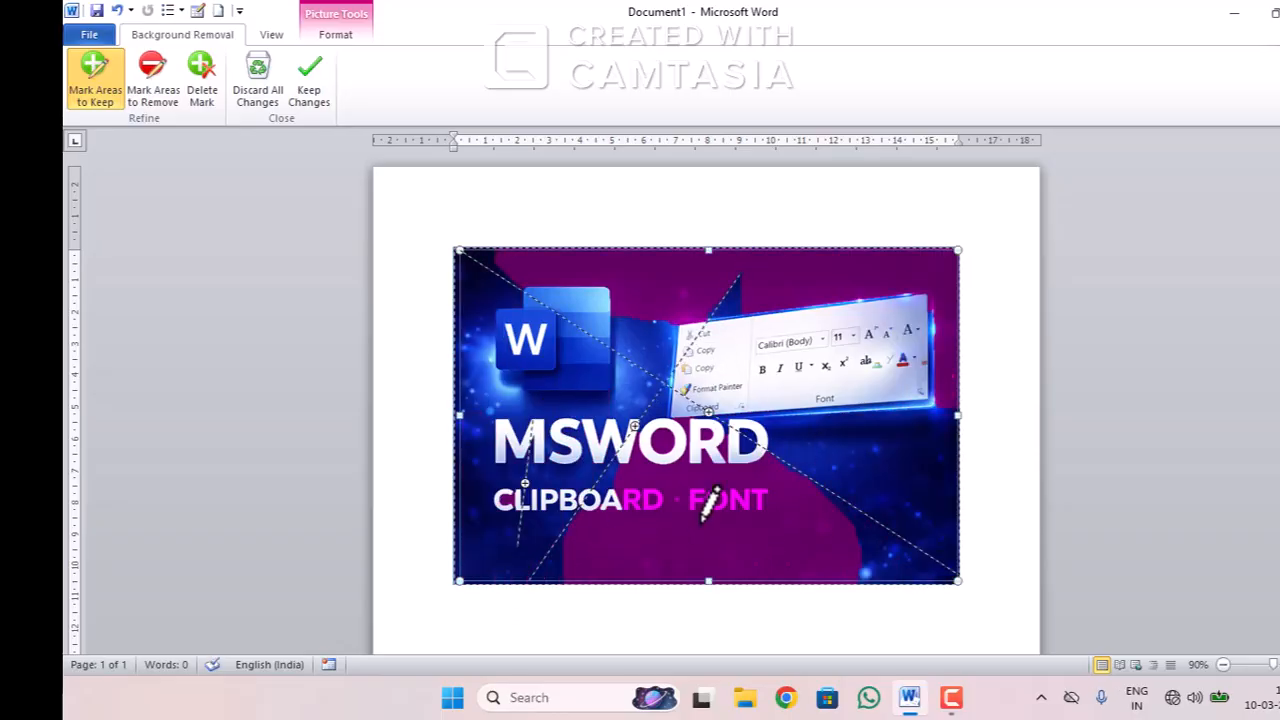
left_click_drag(826, 478, 469, 578)
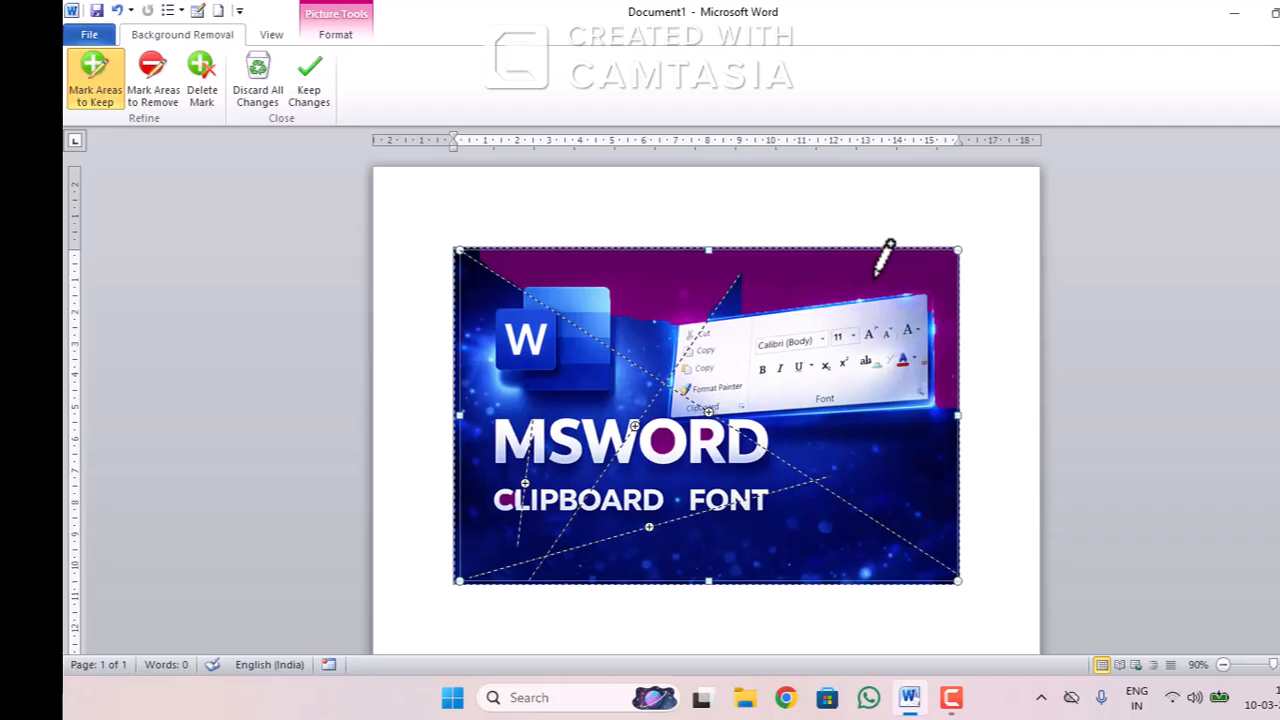
mouse_move(872, 276)
left_mouse_down()
mouse_move(493, 315)
mouse_move(455, 265)
left_mouse_up()
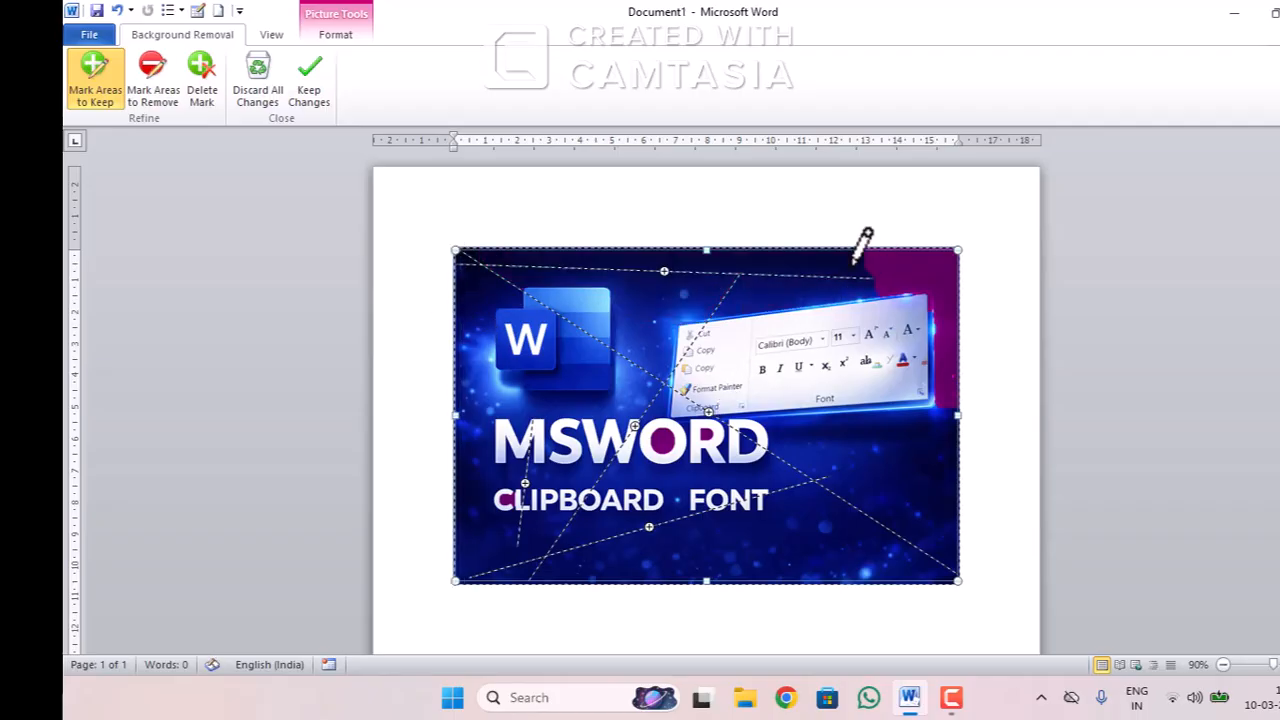
left_click_drag(942, 366, 940, 364)
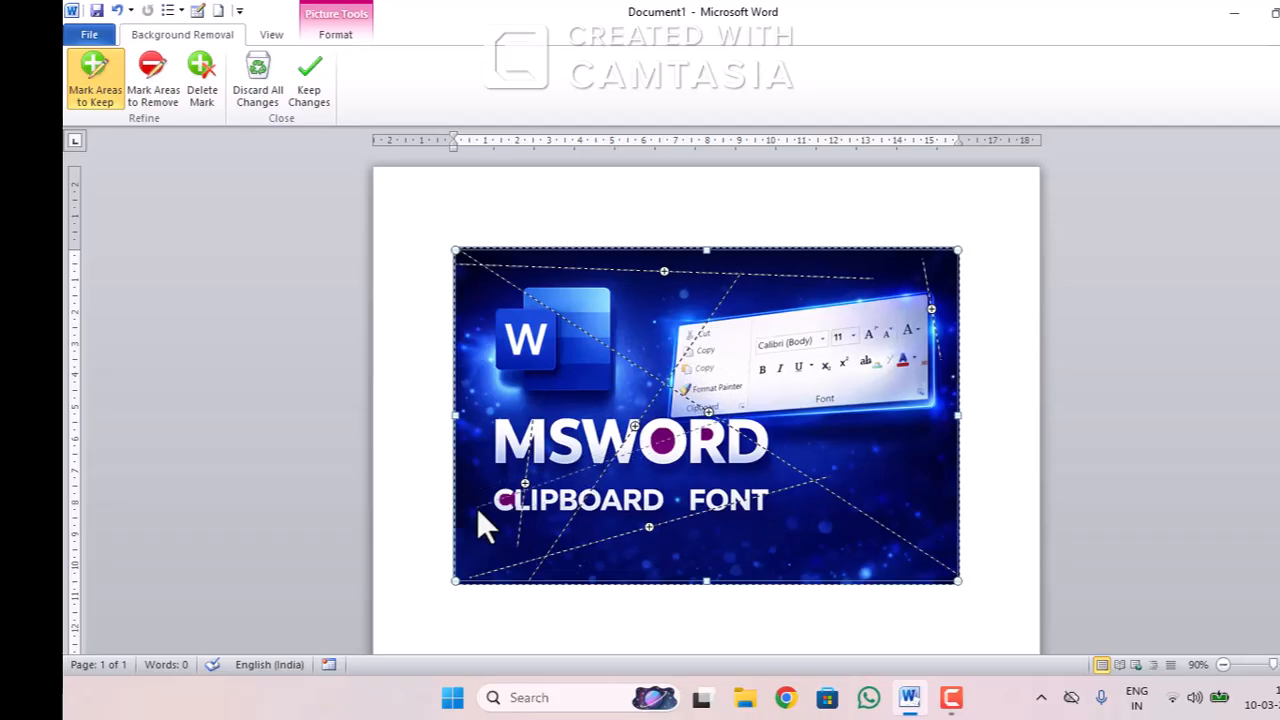
left_click_drag(477, 505, 728, 418)
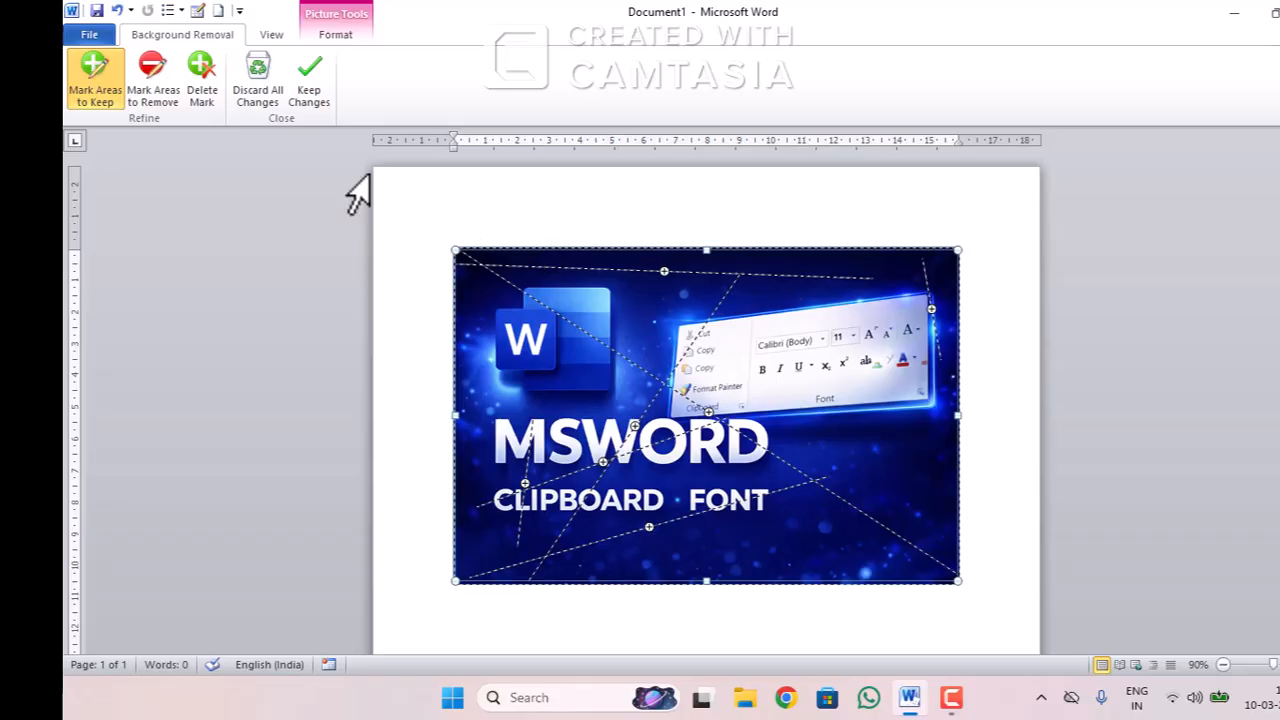
Mark the Word logo in the picture as an area to remove and keep the background removal changes
left_click(164, 76)
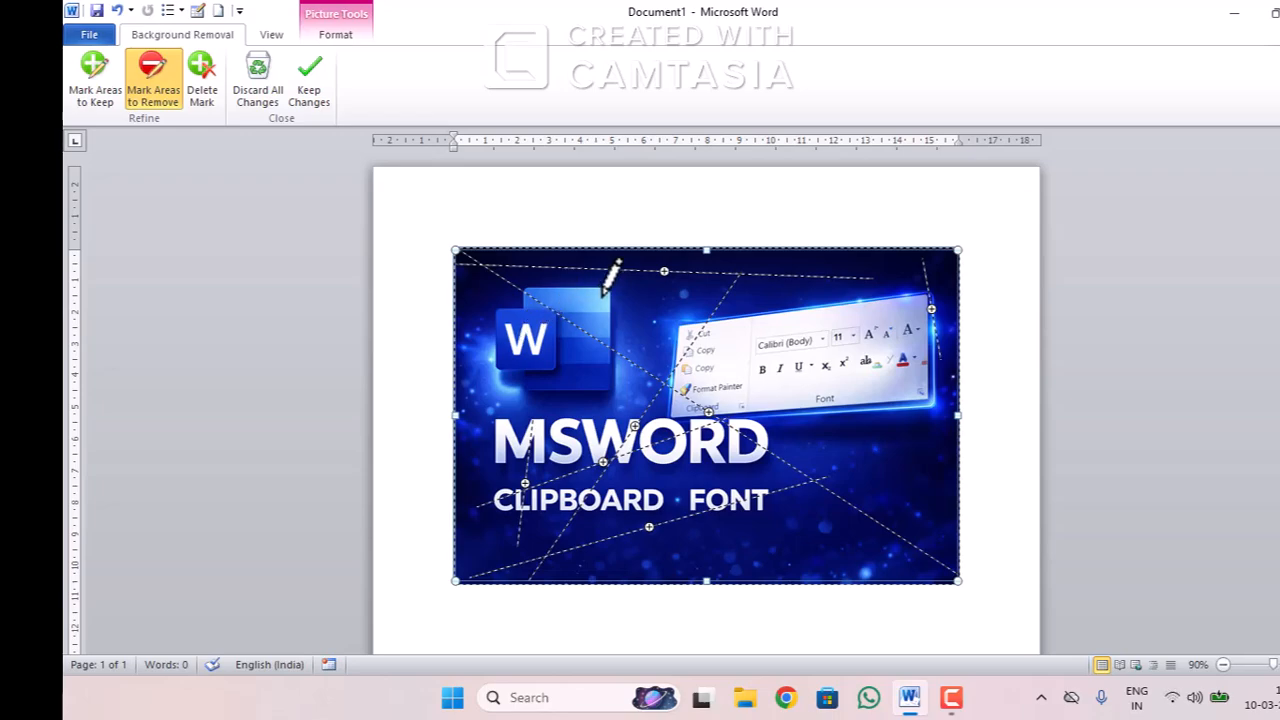
mouse_move(604, 295)
left_mouse_down()
mouse_move(535, 371)
mouse_move(540, 390)
left_mouse_up()
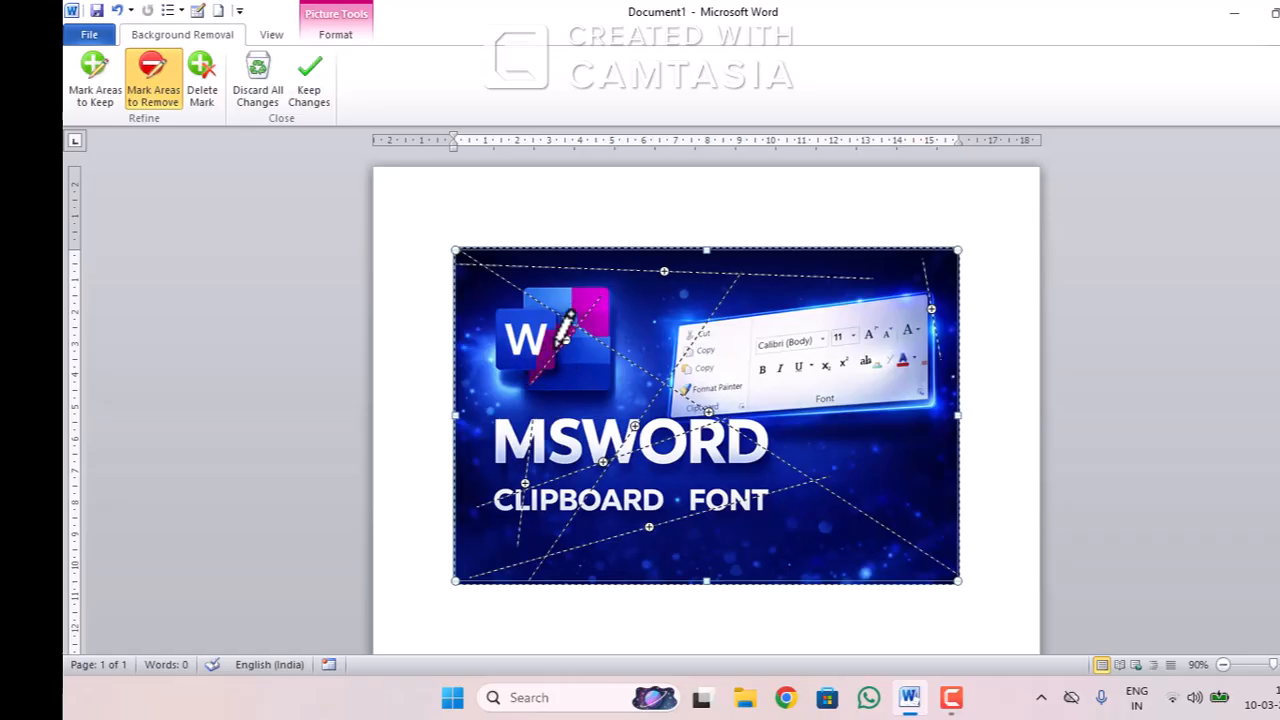
left_click_drag(504, 319, 584, 336)
left_click_drag(532, 298, 572, 303)
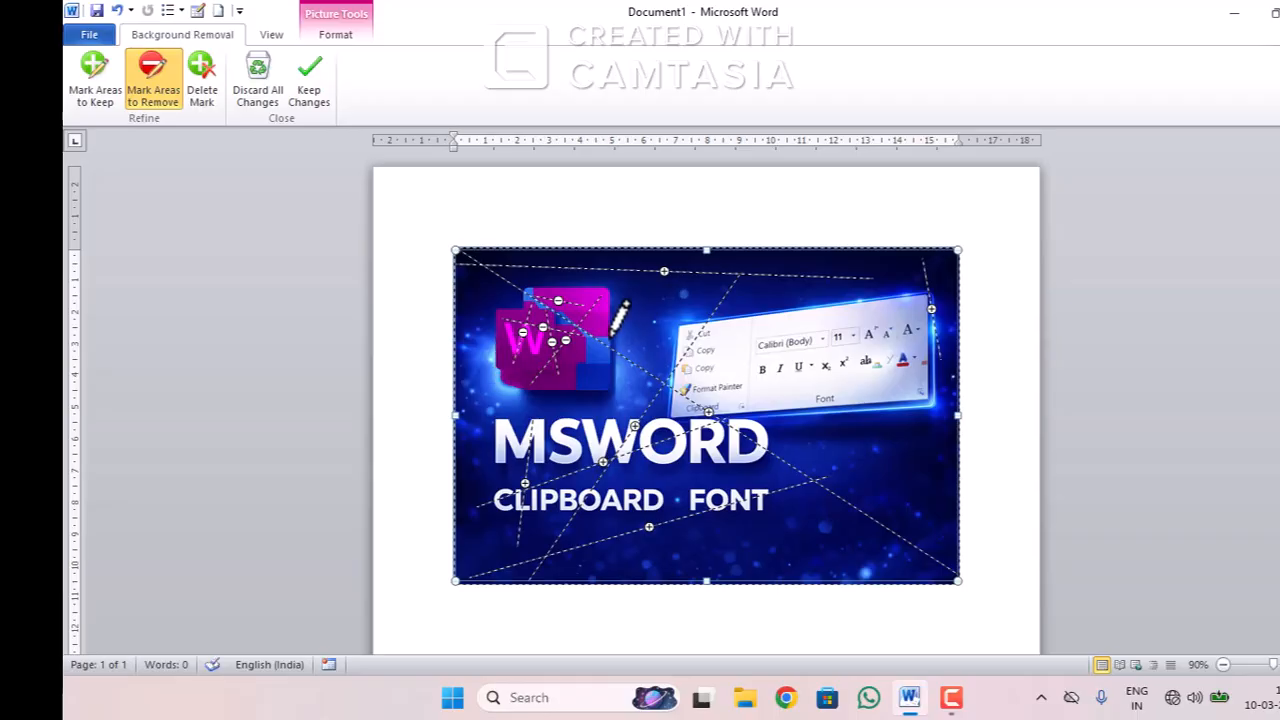
left_click(596, 358)
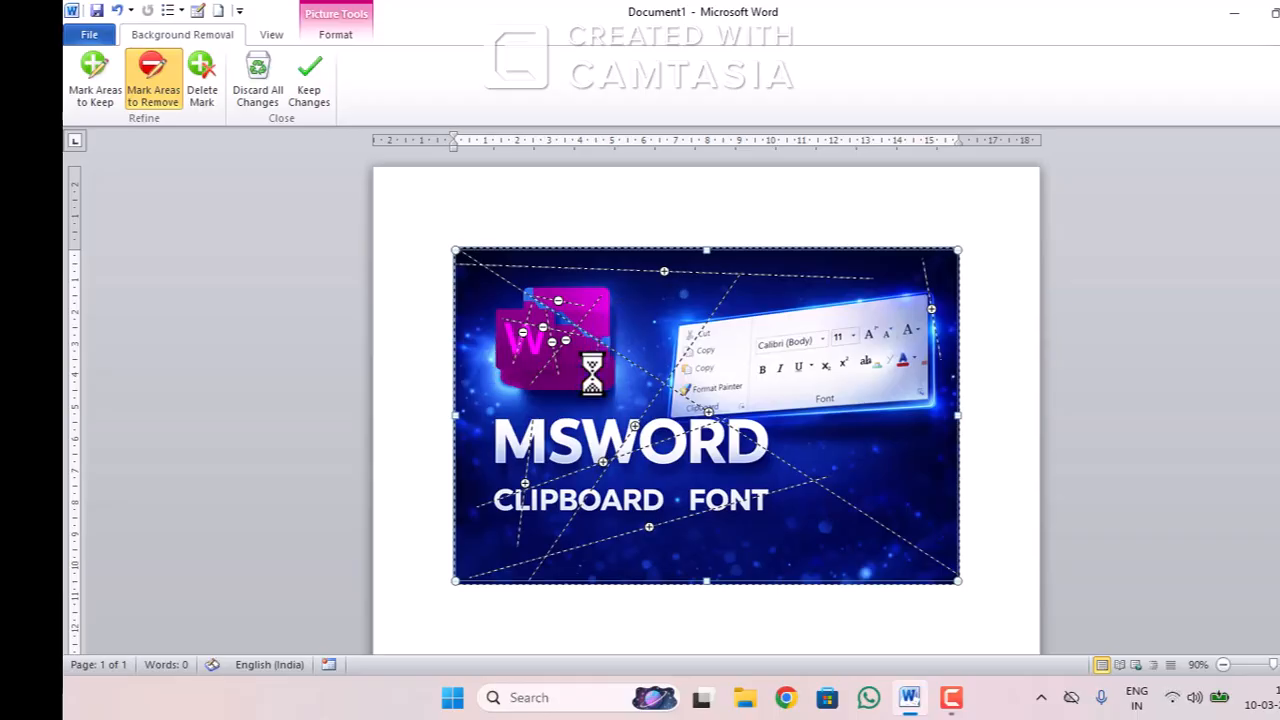
left_click_drag(535, 298, 573, 330)
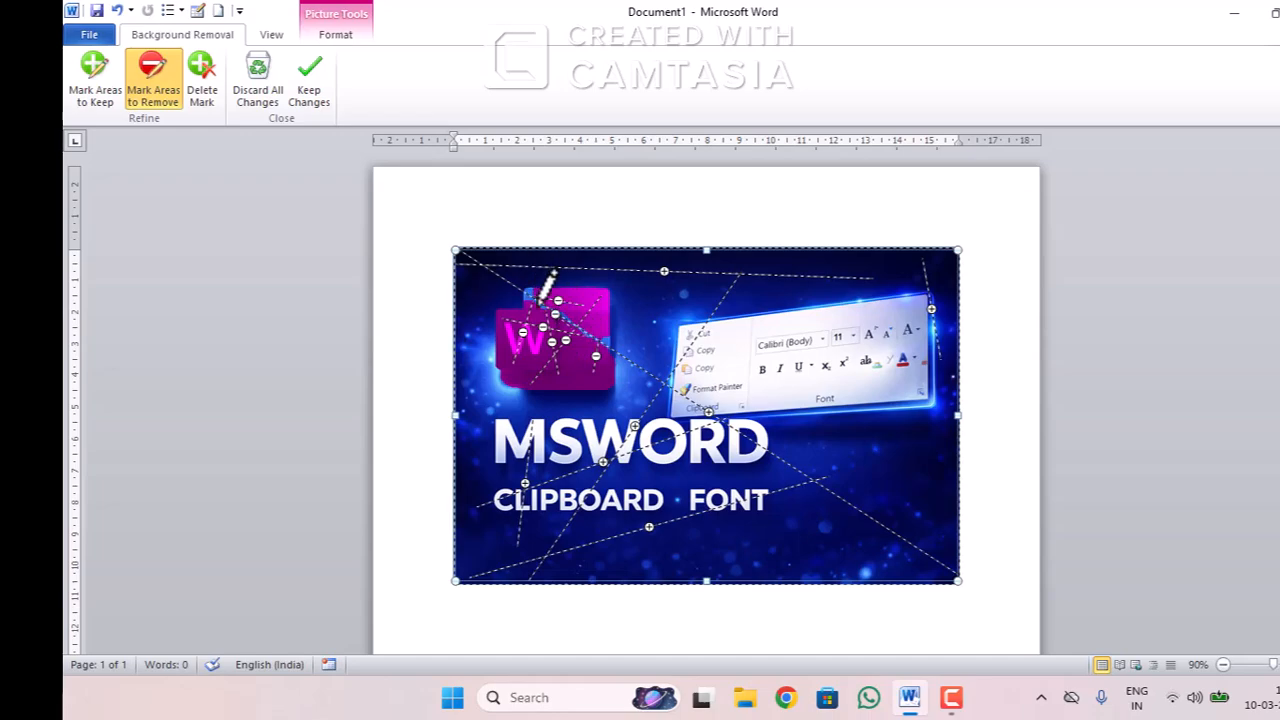
left_click(304, 81)
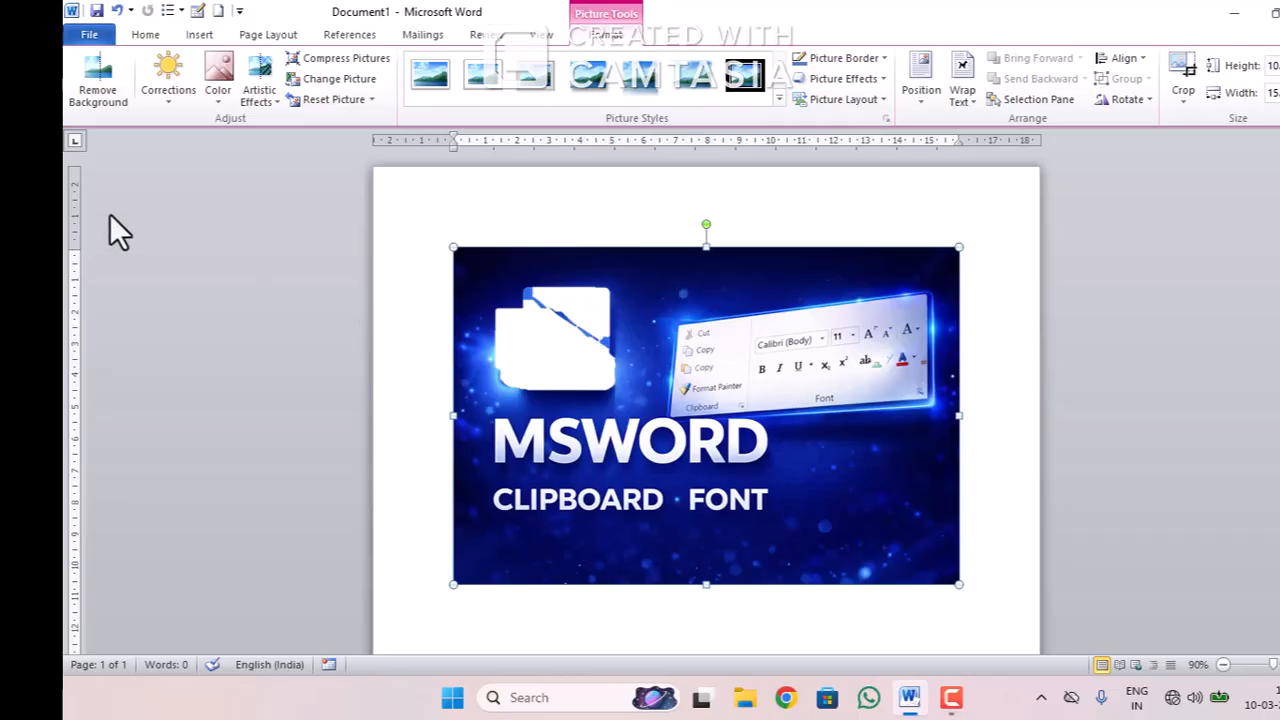
left_click(86, 85)
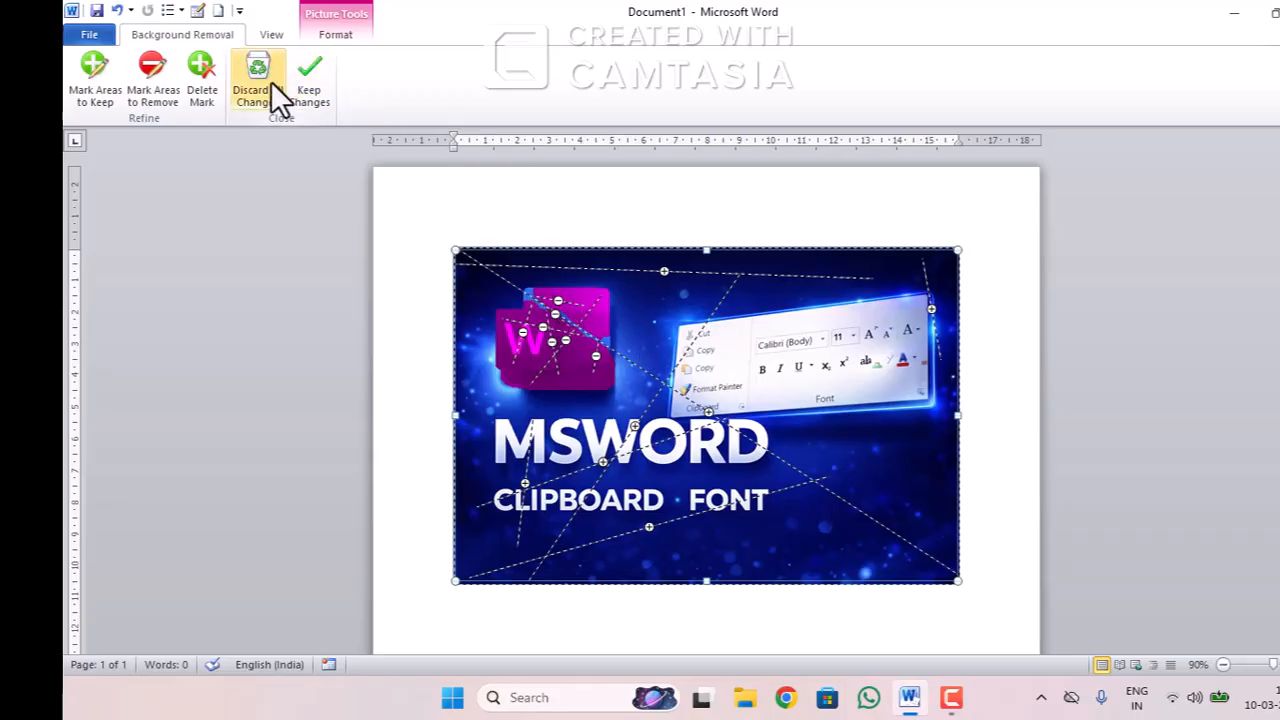
left_click(563, 184)
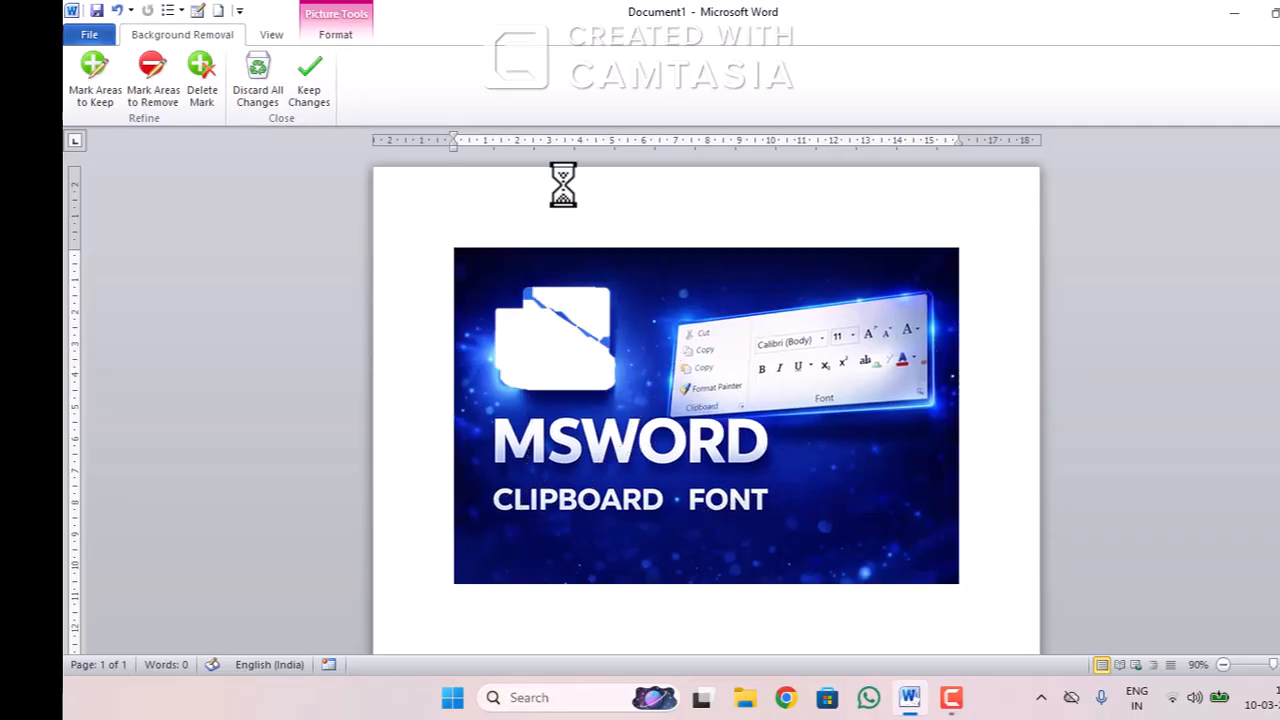
double_click(563, 184)
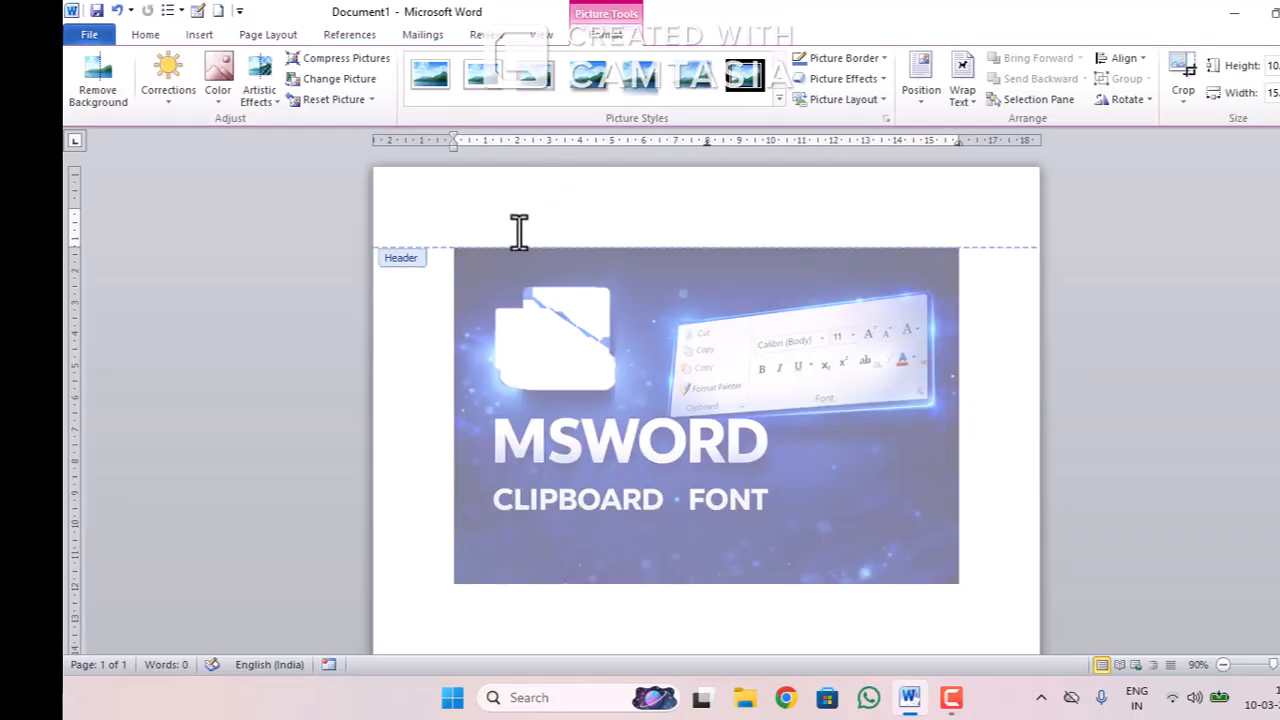
double_click(428, 526)
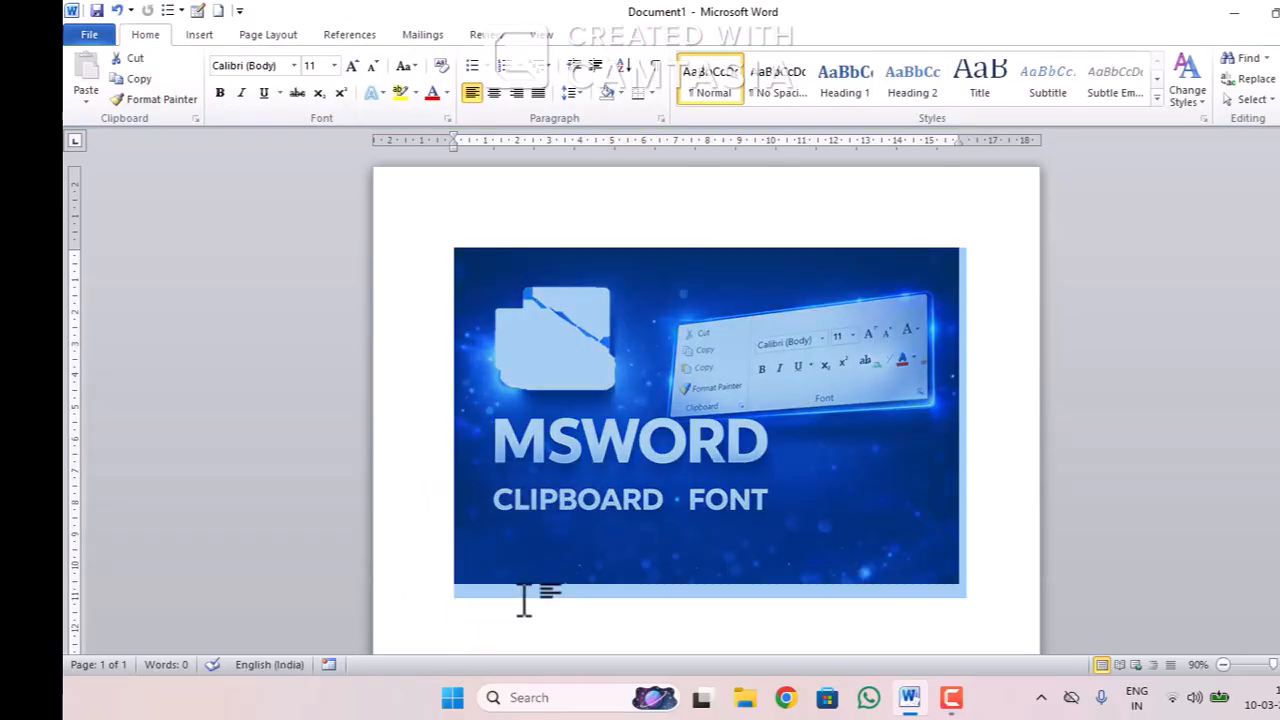
scroll(524, 600, "down", 2)
double_click(505, 527)
scroll(513, 499, "up", 1)
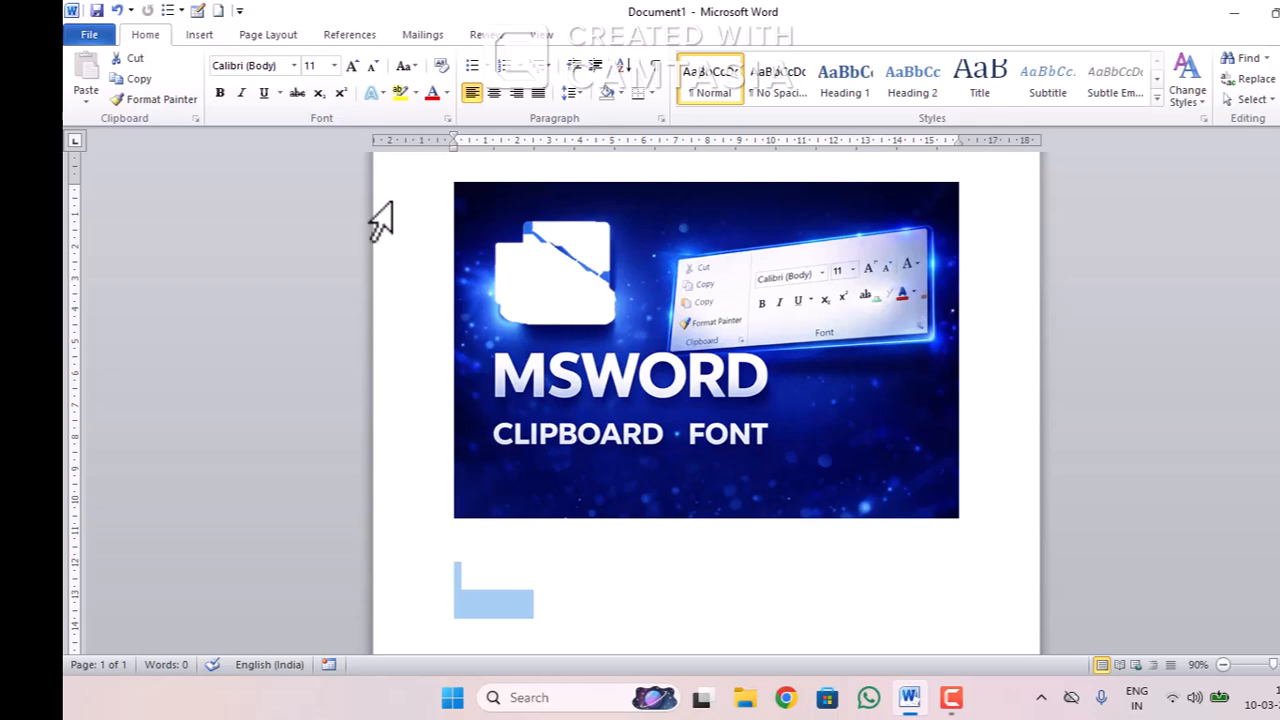
Reopen background removal on the picture and discard all changes to restore the Word logo
left_click(657, 485)
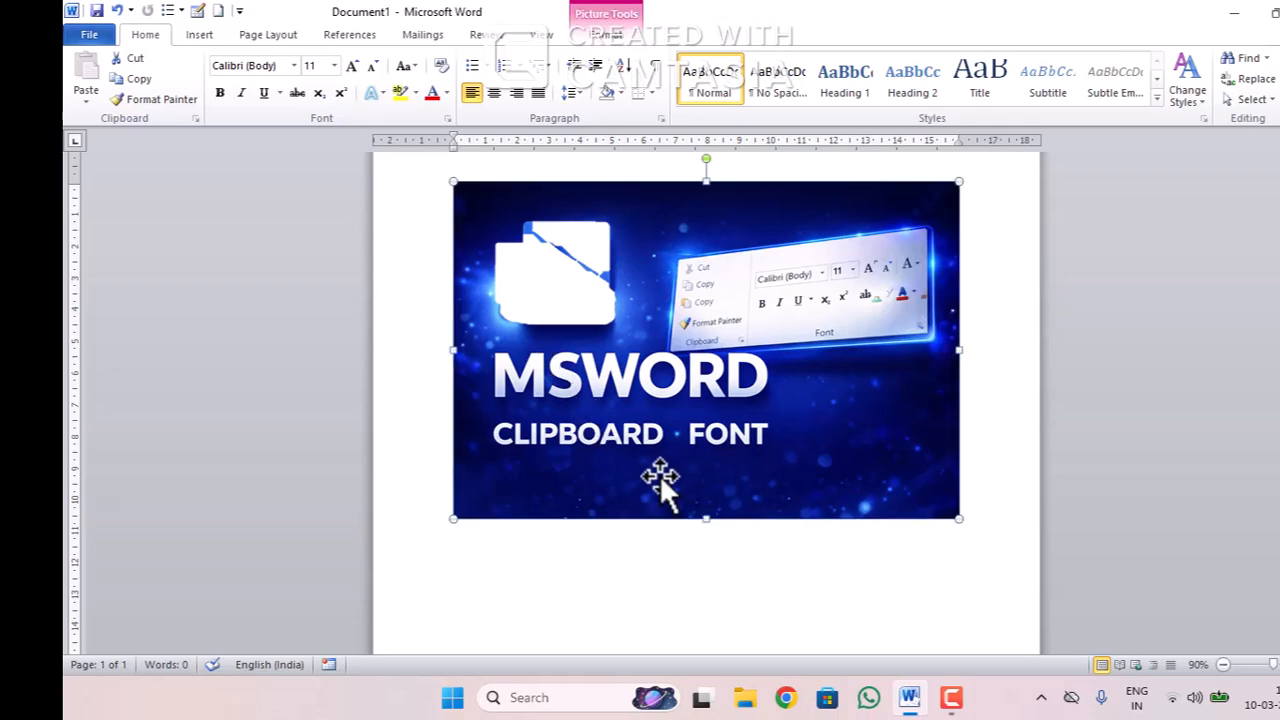
left_click(620, 36)
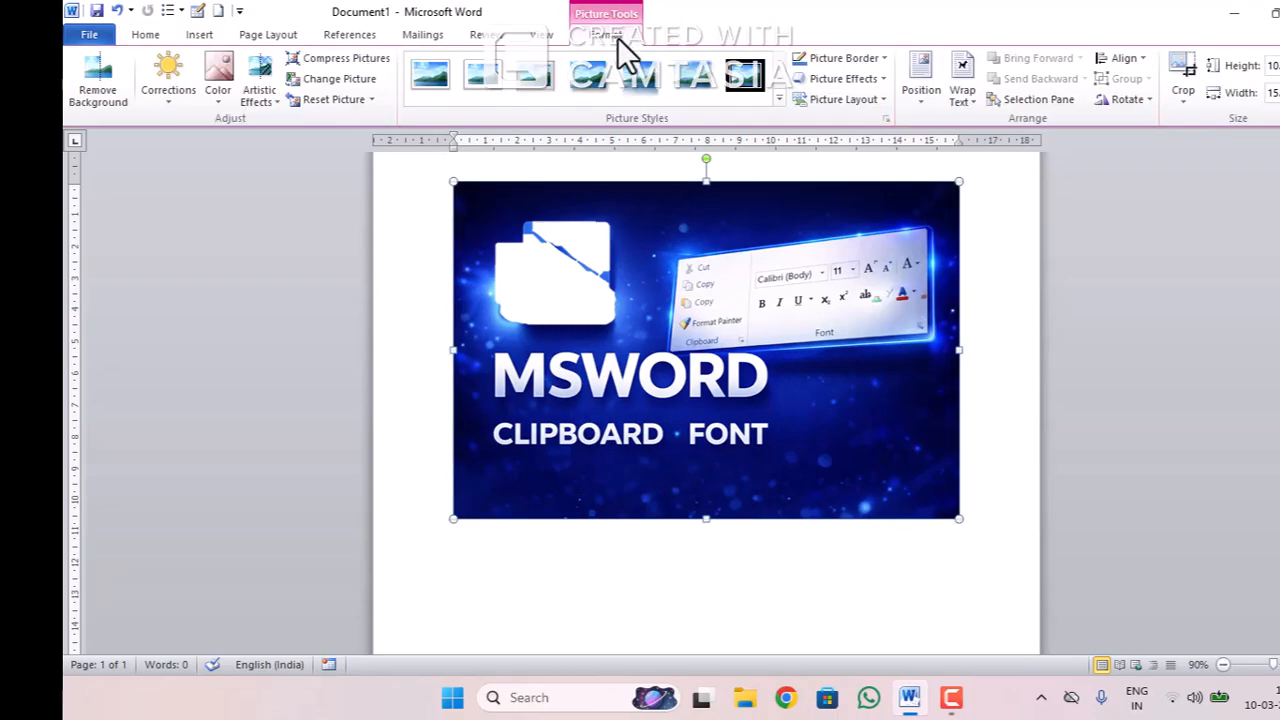
left_click(92, 100)
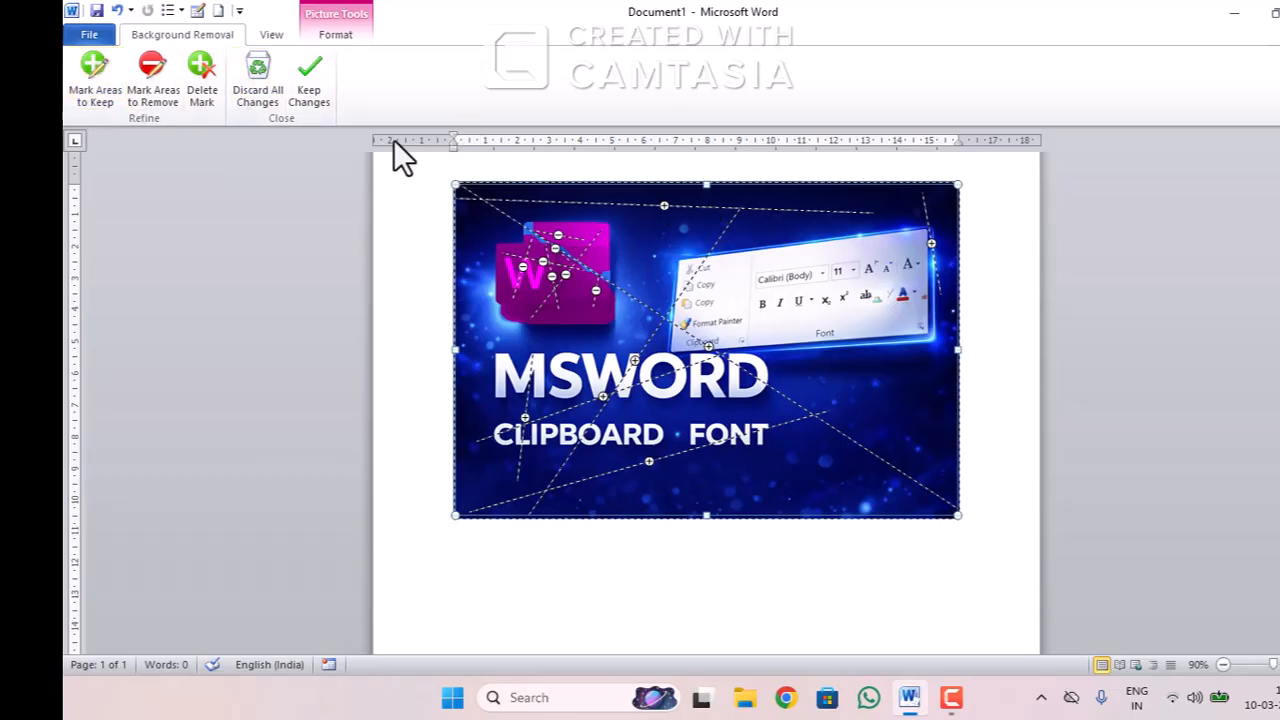
left_click(270, 102)
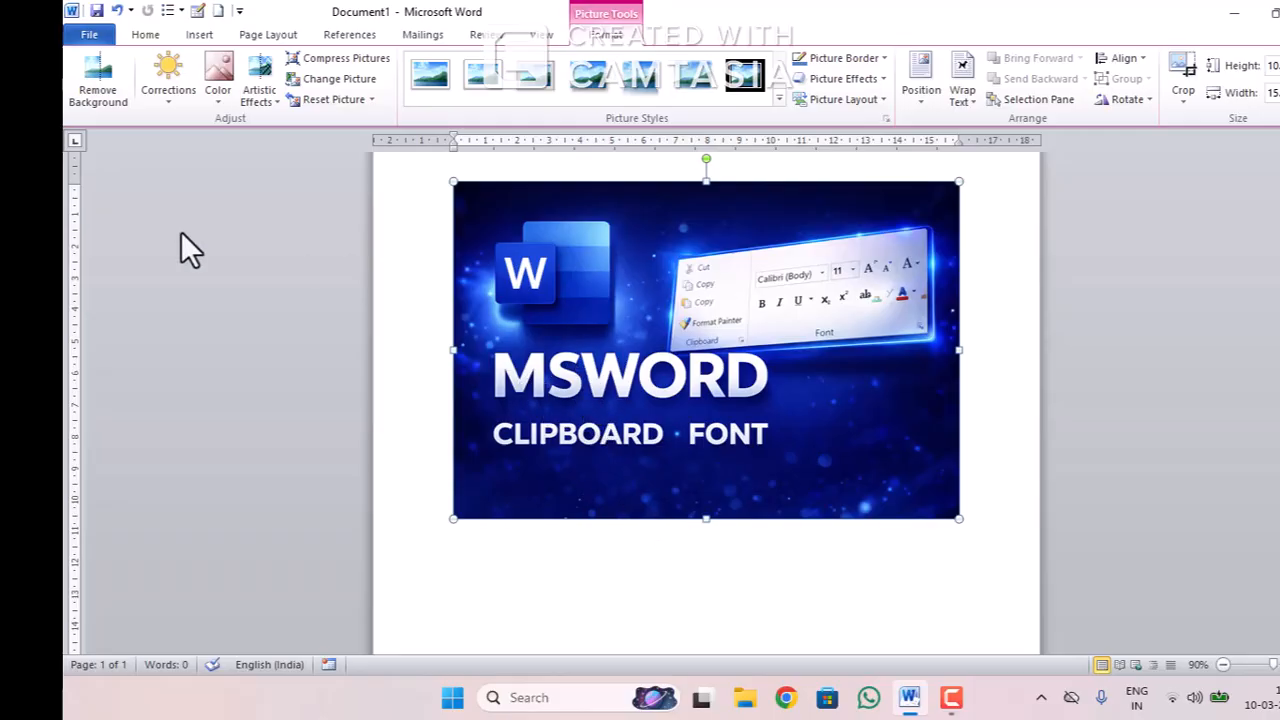
Apply the Brightness -40% Contrast -40% correction preset to the picture, followed by the Brightness +40% Contrast +20% preset
left_click(160, 86)
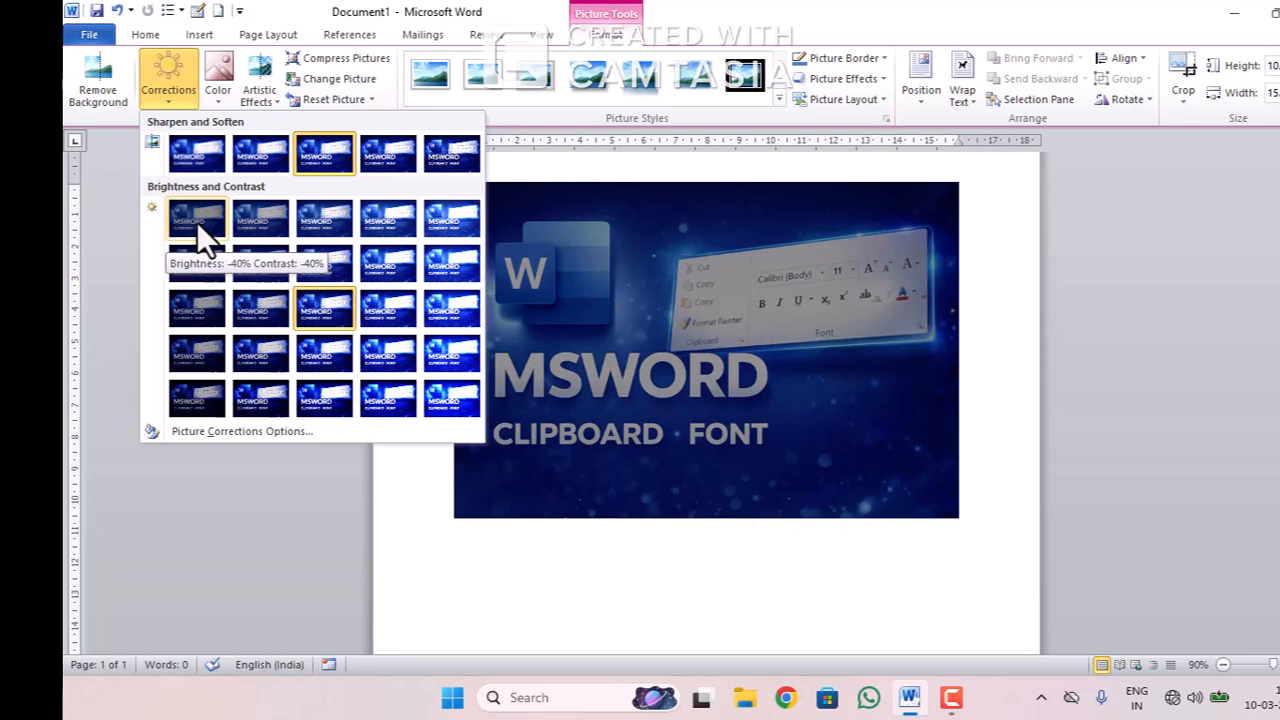
left_click(196, 221)
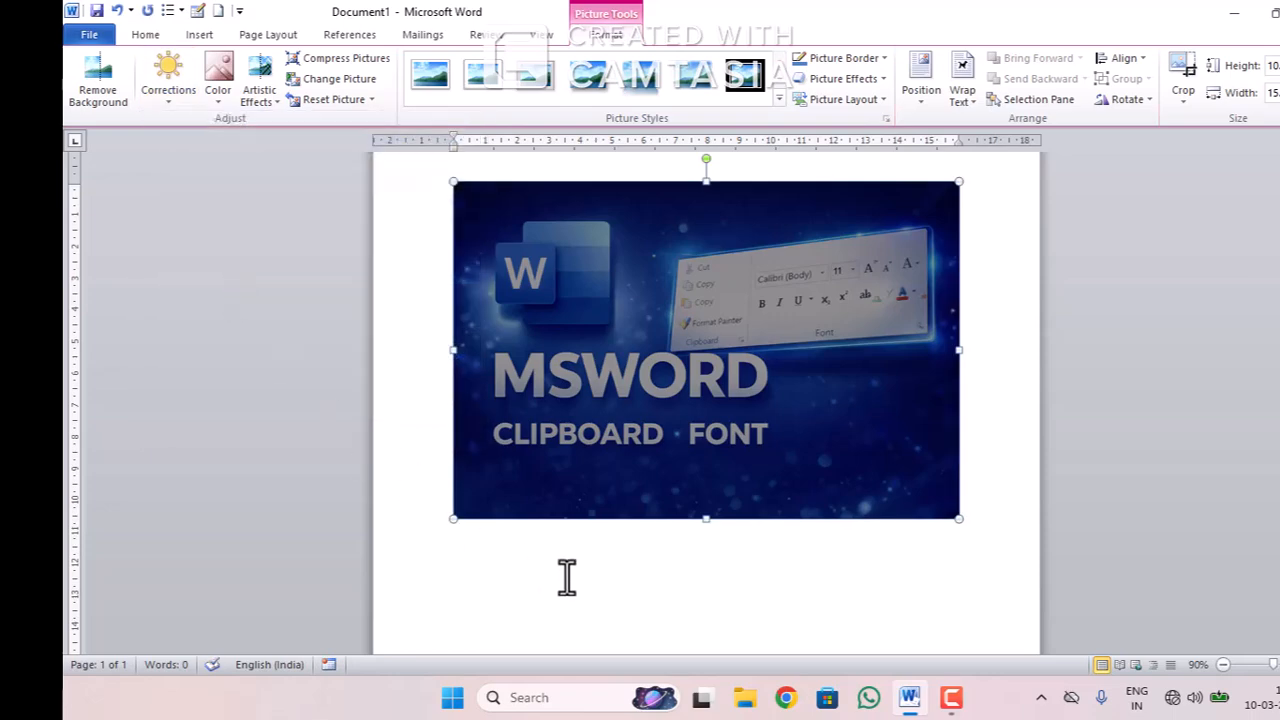
left_click(185, 94)
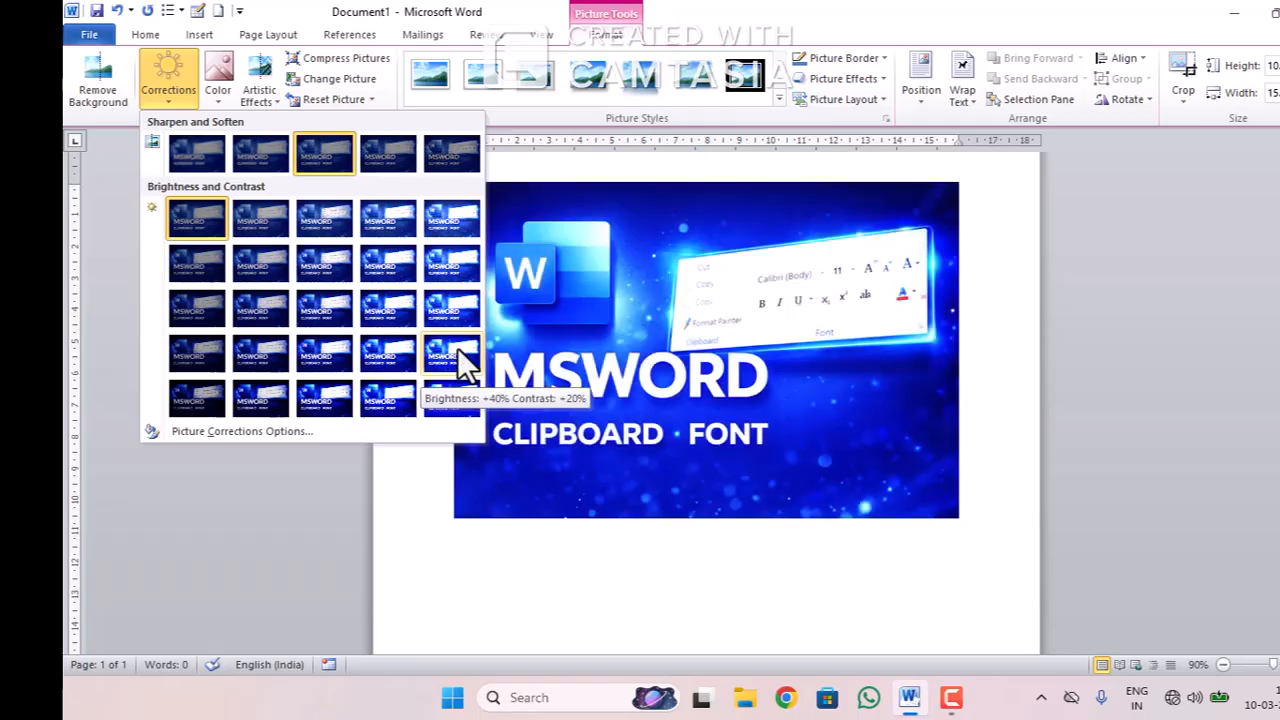
left_click(455, 360)
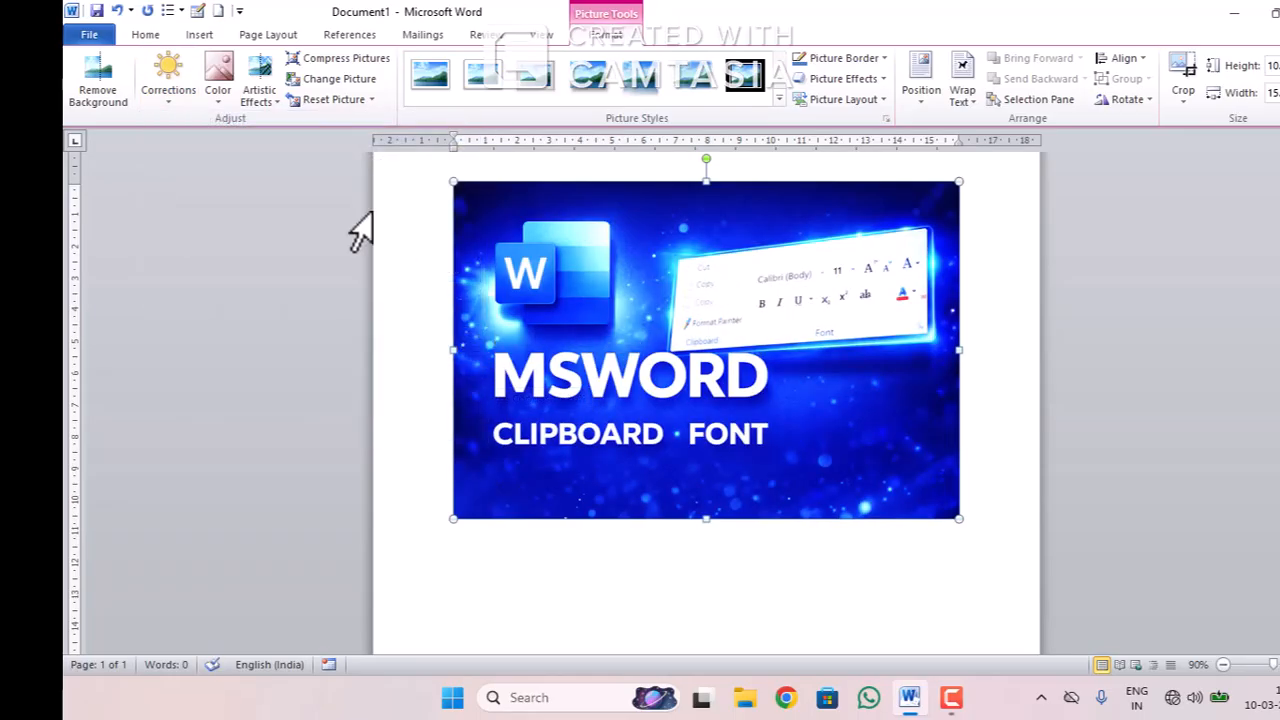
Open the picture corrections options and move the dialog aside so that the picture can be seen
left_click(176, 100)
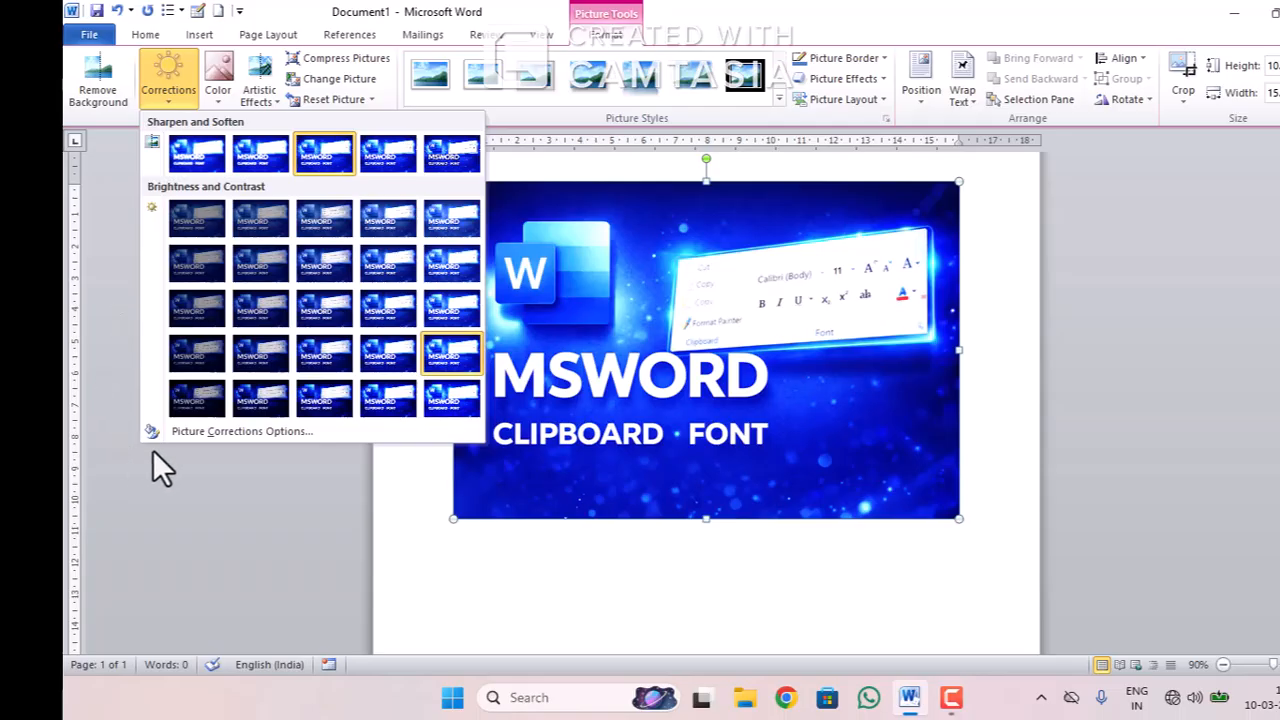
left_click(176, 431)
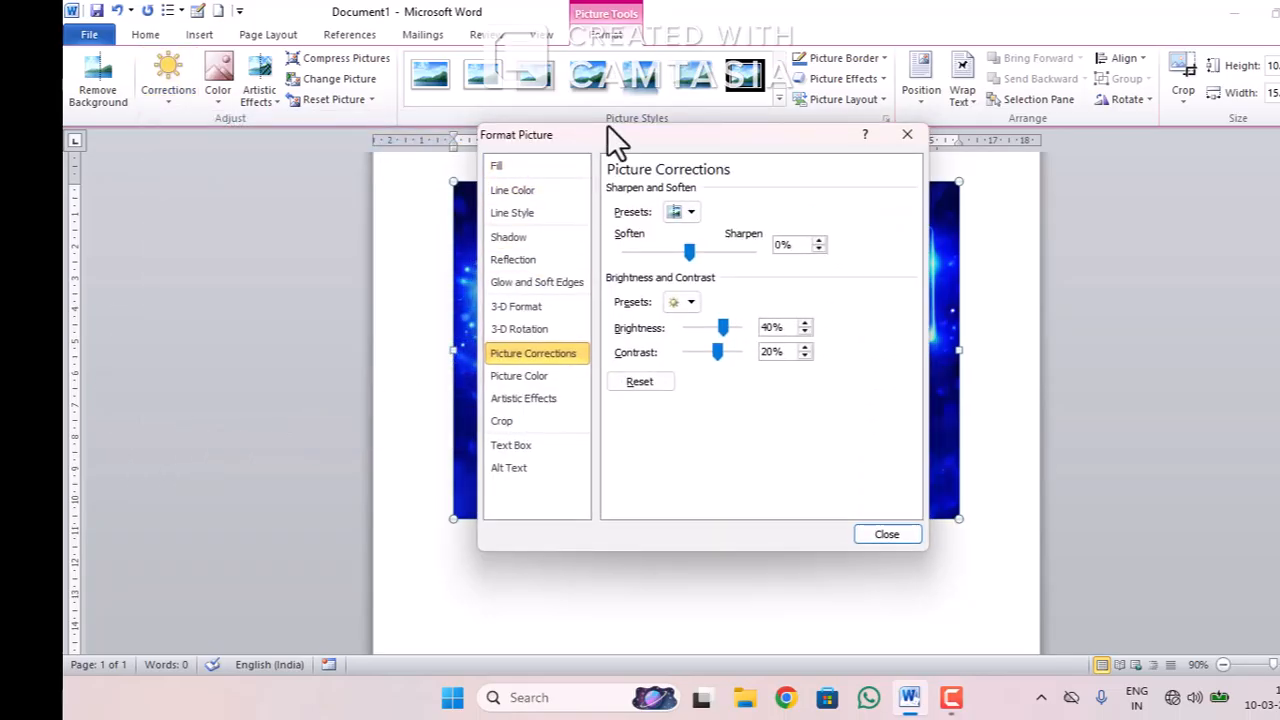
left_click_drag(606, 130, 171, 173)
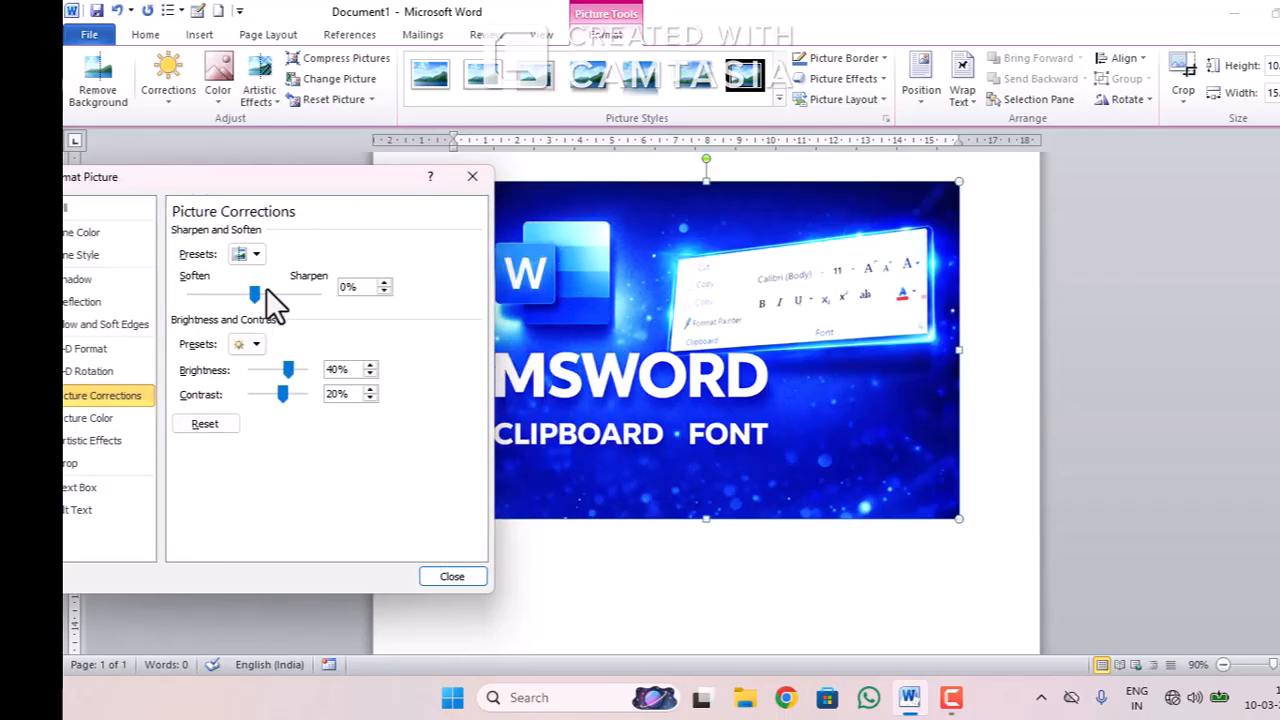
Try softening the picture fully to -100%, and sharpen it to 100%
left_click_drag(256, 300, 181, 300)
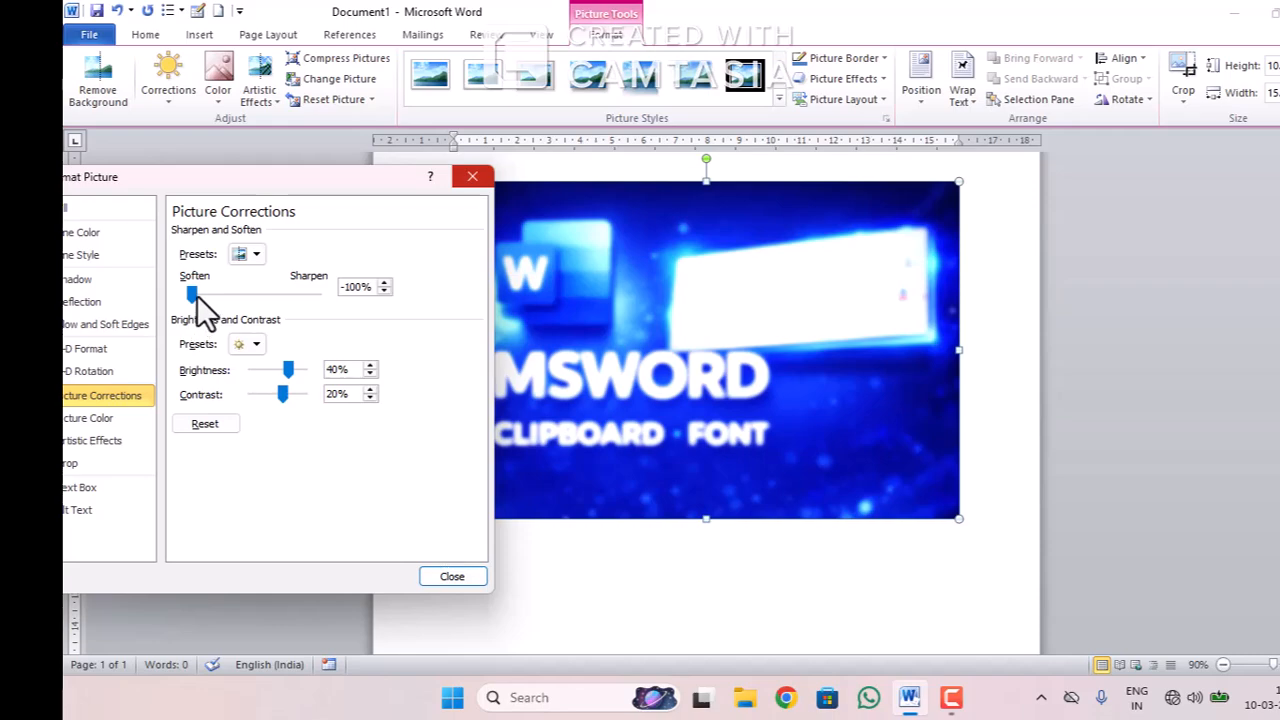
left_click_drag(194, 298, 327, 299)
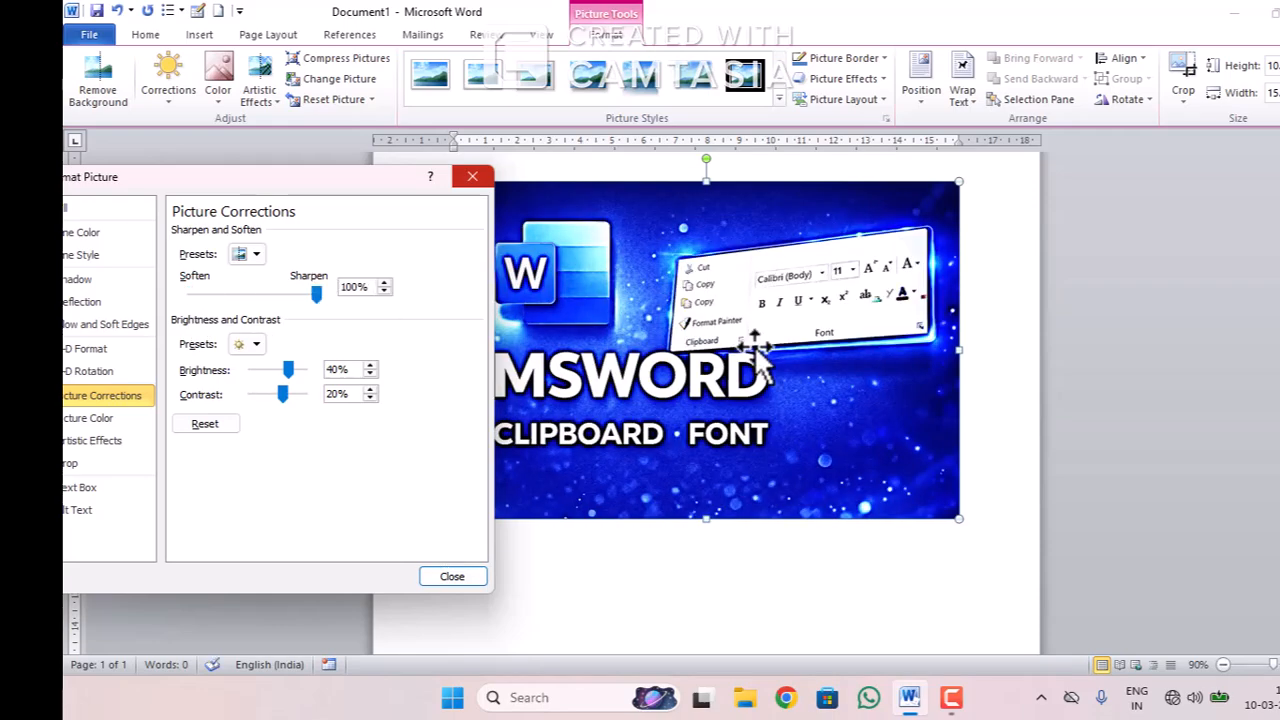
left_click(523, 280)
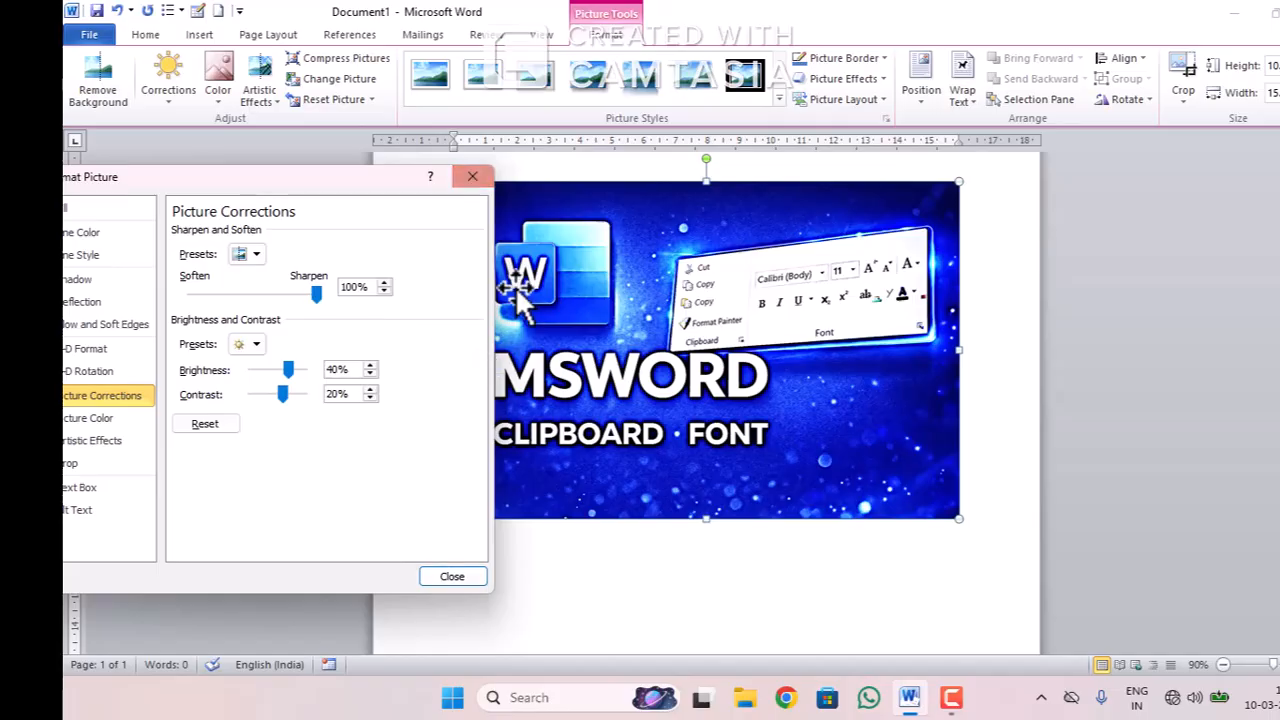
left_click(344, 477)
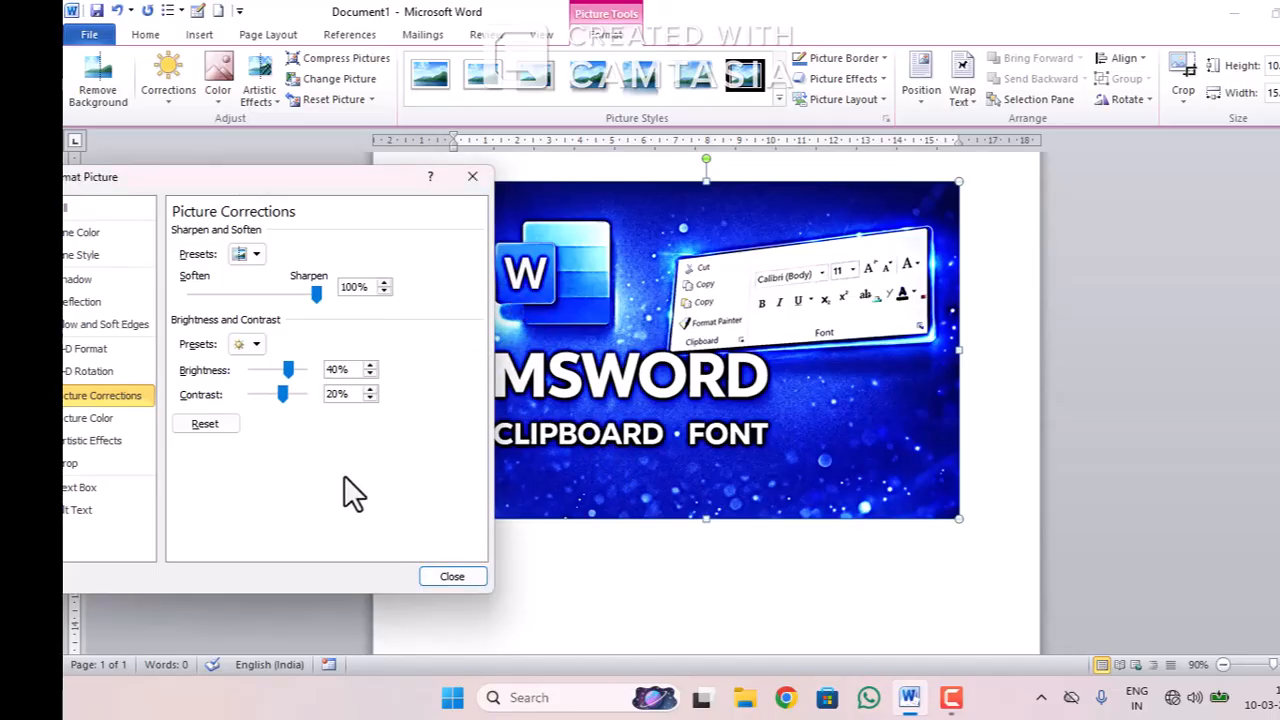
Try the brightness and contrast presets 0% / -40% and +40% / +20% on the picture in the corrections dialog
left_click(250, 344)
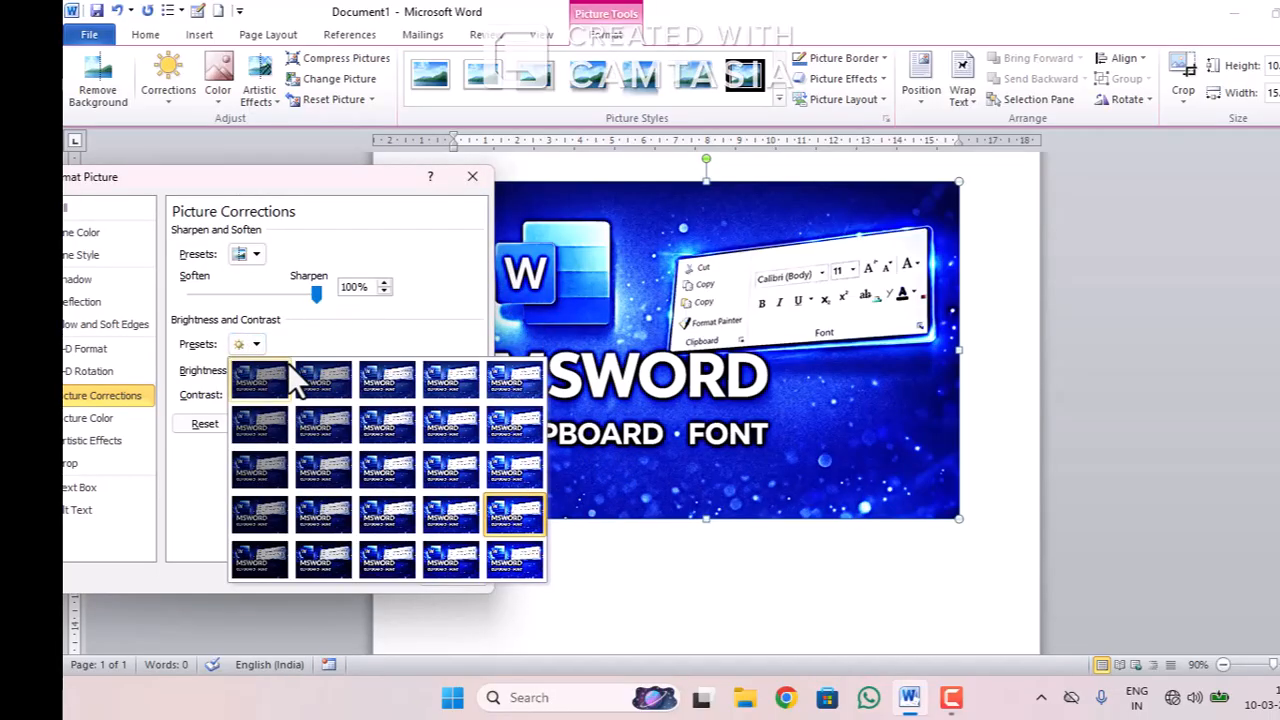
left_click(399, 379)
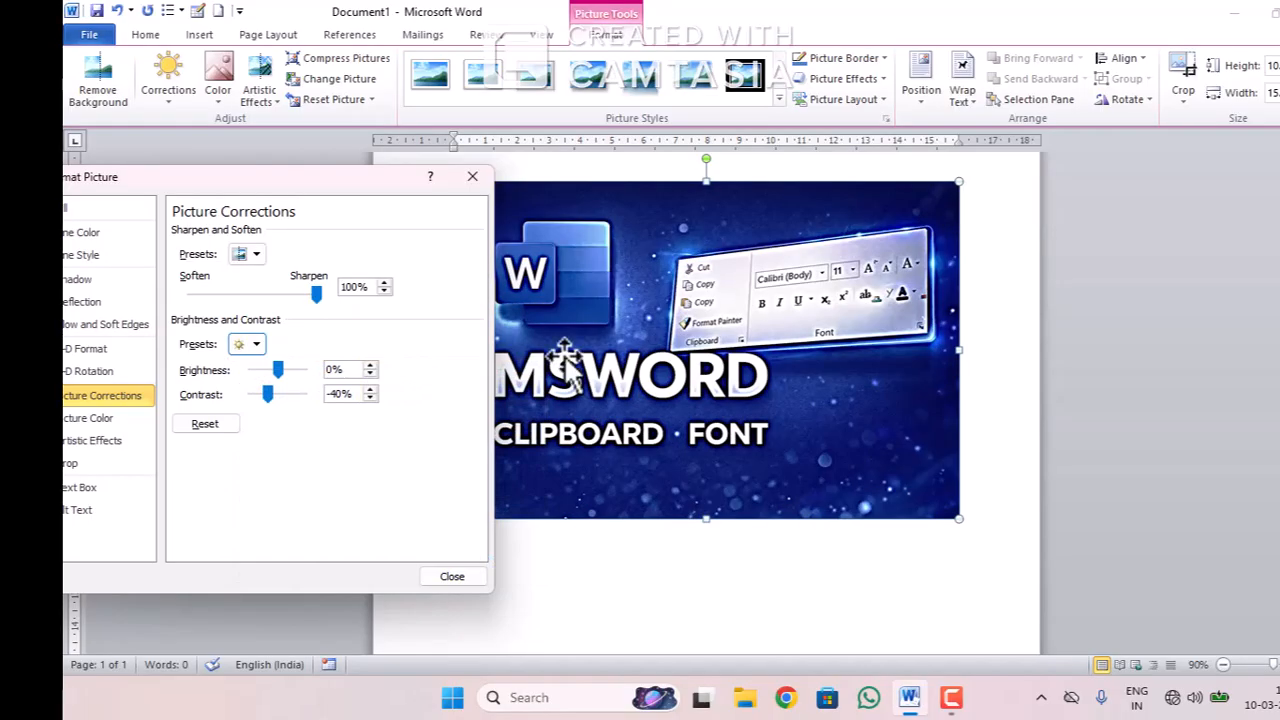
left_click(258, 346)
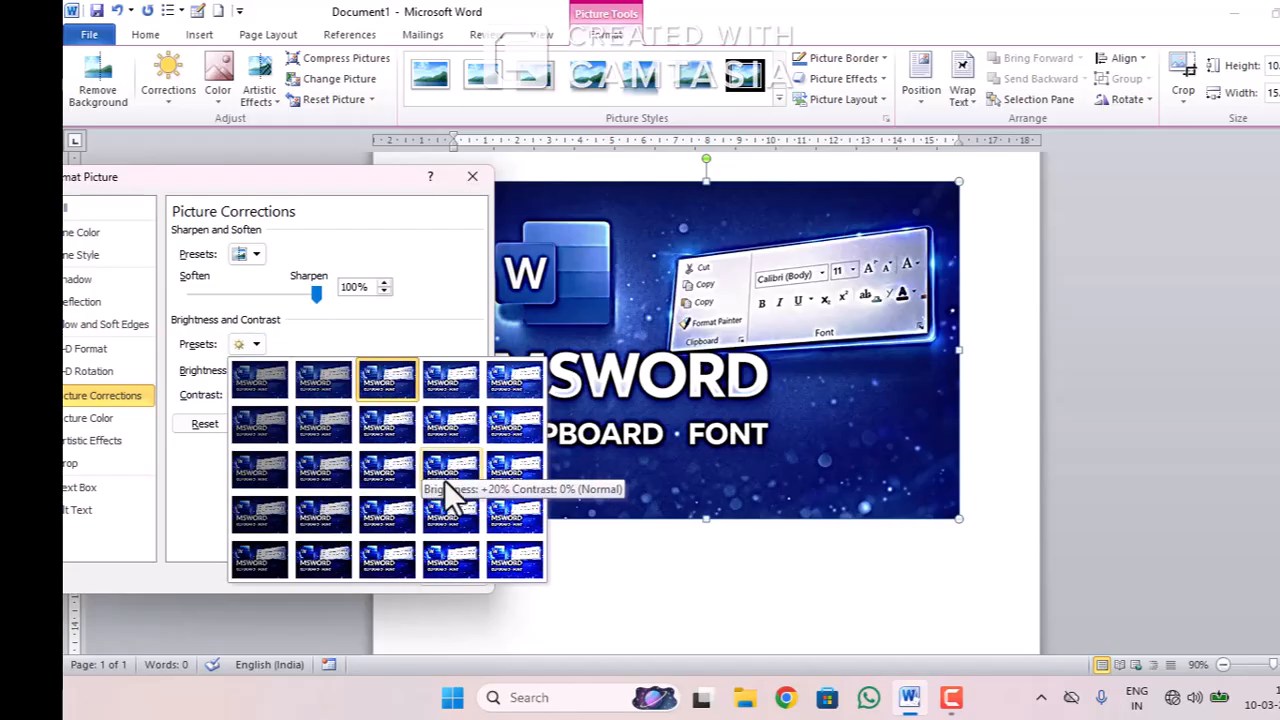
left_click(504, 513)
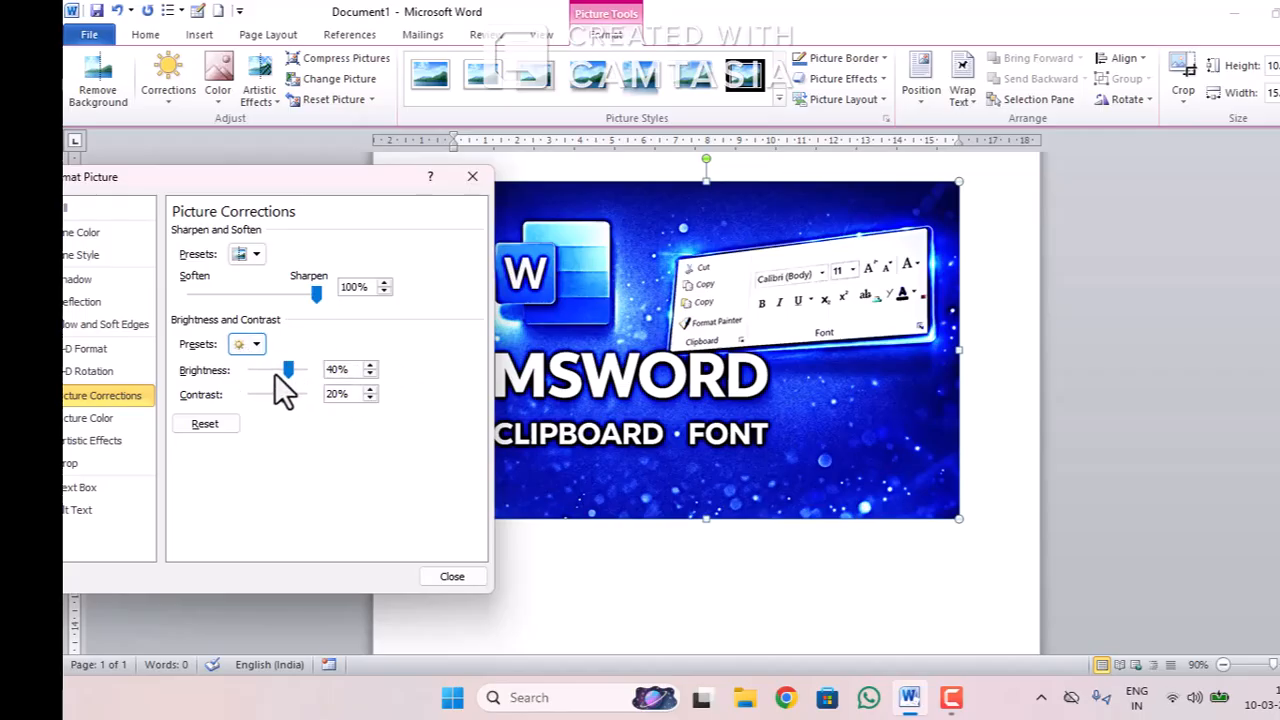
Try the picture's brightness at 100%, lower it gradually to 85%, and bring it down to 22%
left_click_drag(279, 370, 362, 382)
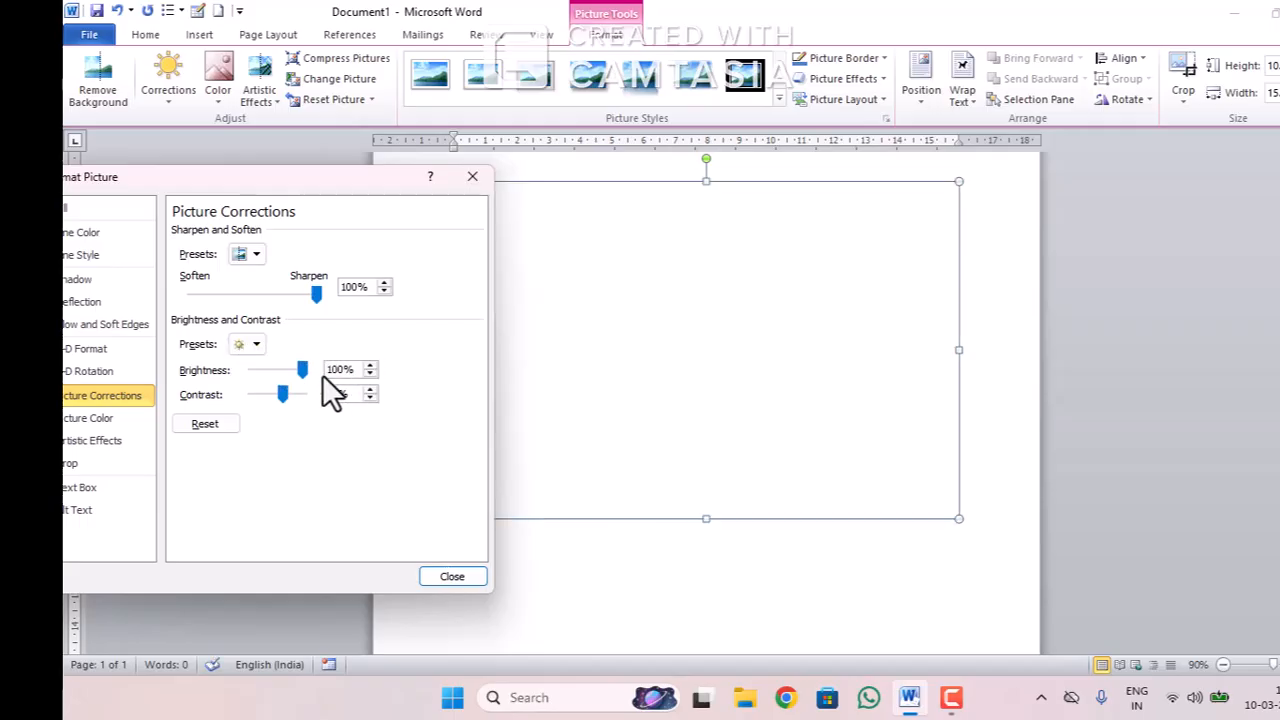
left_click(370, 376)
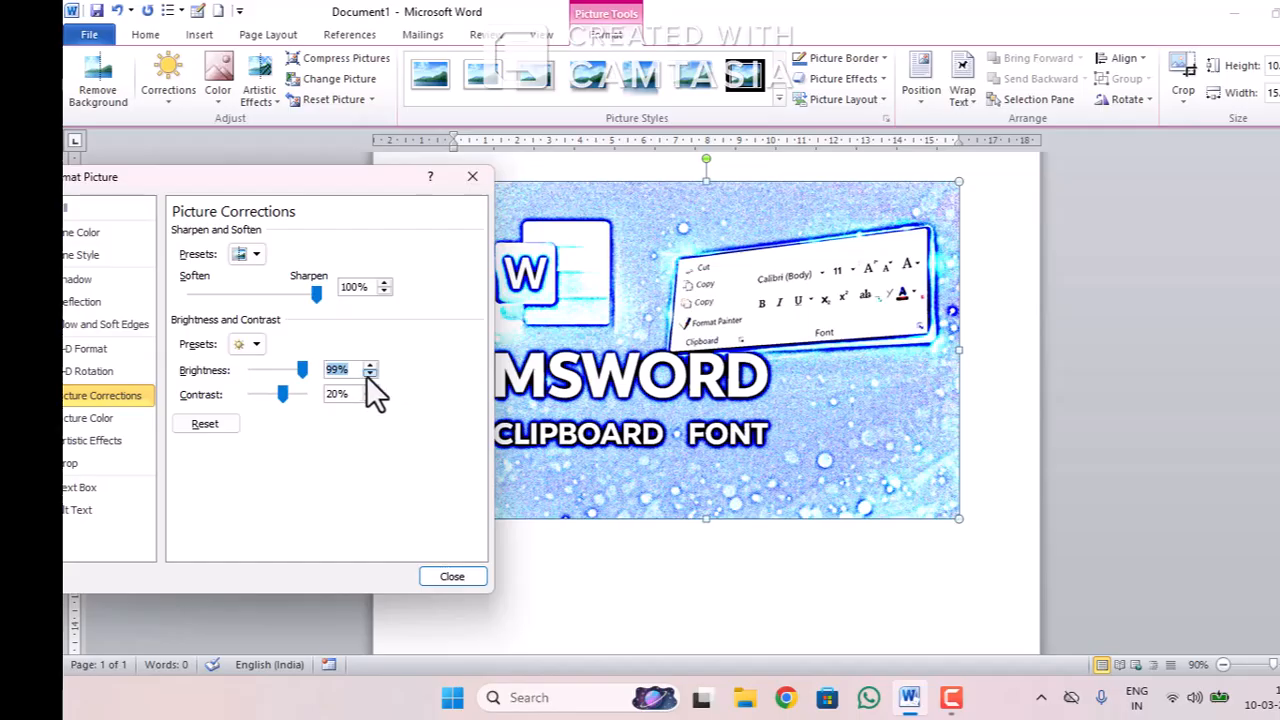
left_click(368, 376)
left_click(369, 376)
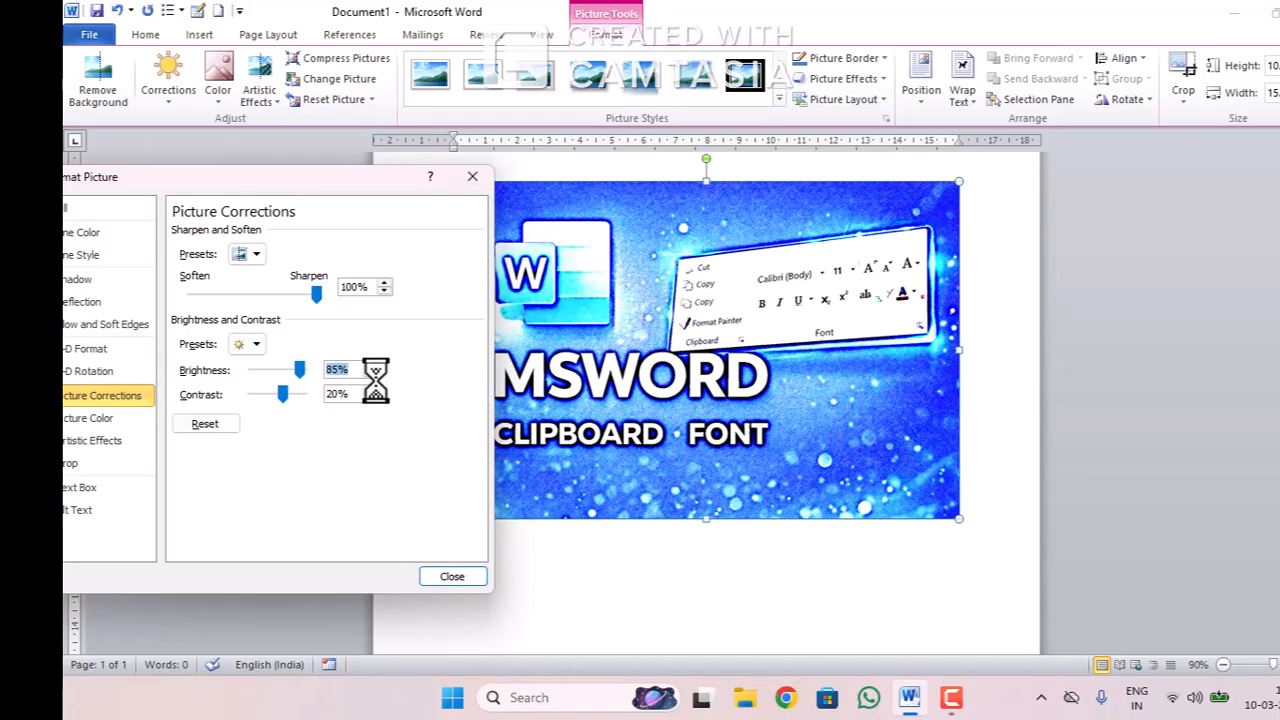
left_click(303, 367)
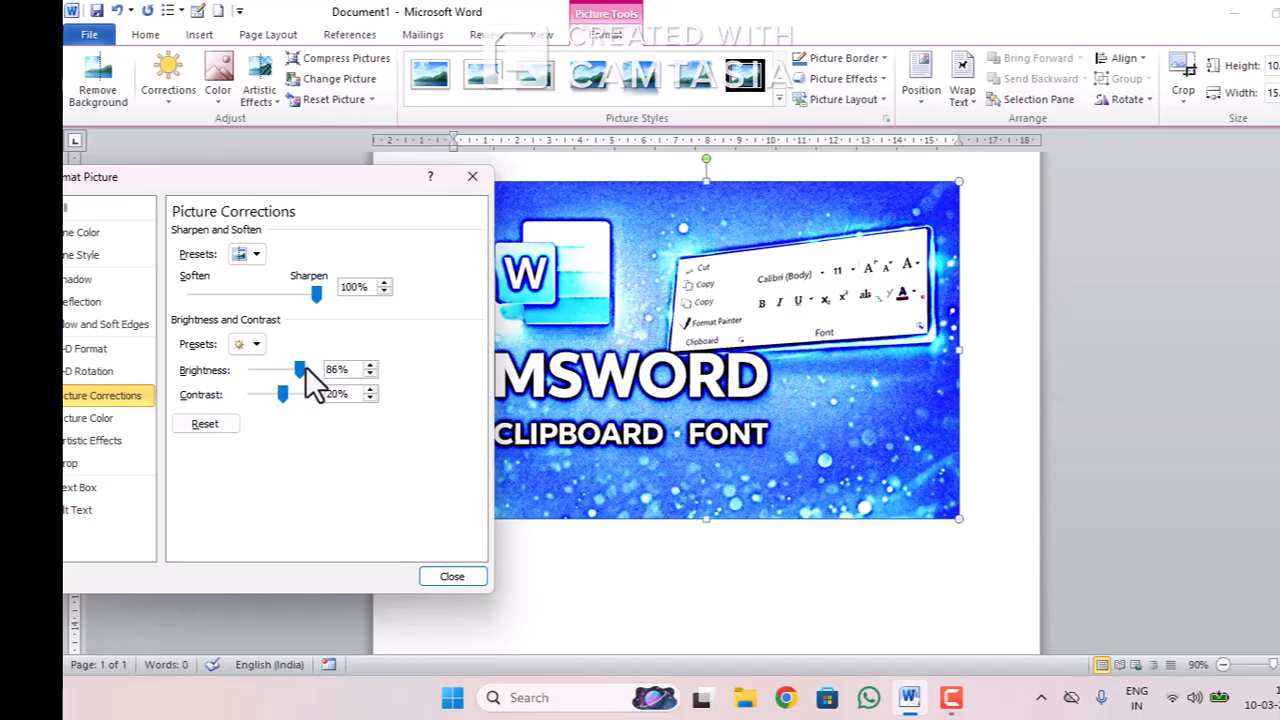
left_click_drag(297, 369, 280, 369)
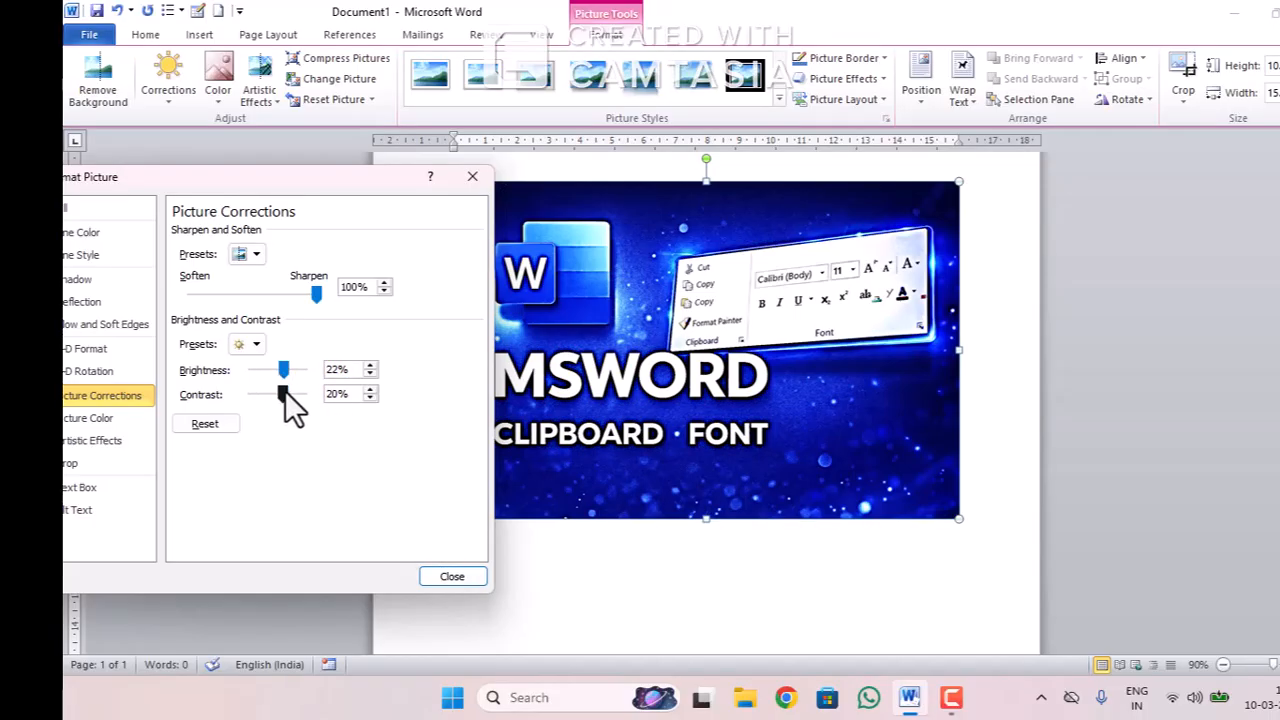
Try the picture's contrast at -100% and 77%, and reset all picture corrections
mouse_move(287, 392)
left_mouse_down()
mouse_move(313, 393)
mouse_move(250, 400)
mouse_move(286, 402)
left_mouse_up()
left_click_drag(282, 399, 243, 400)
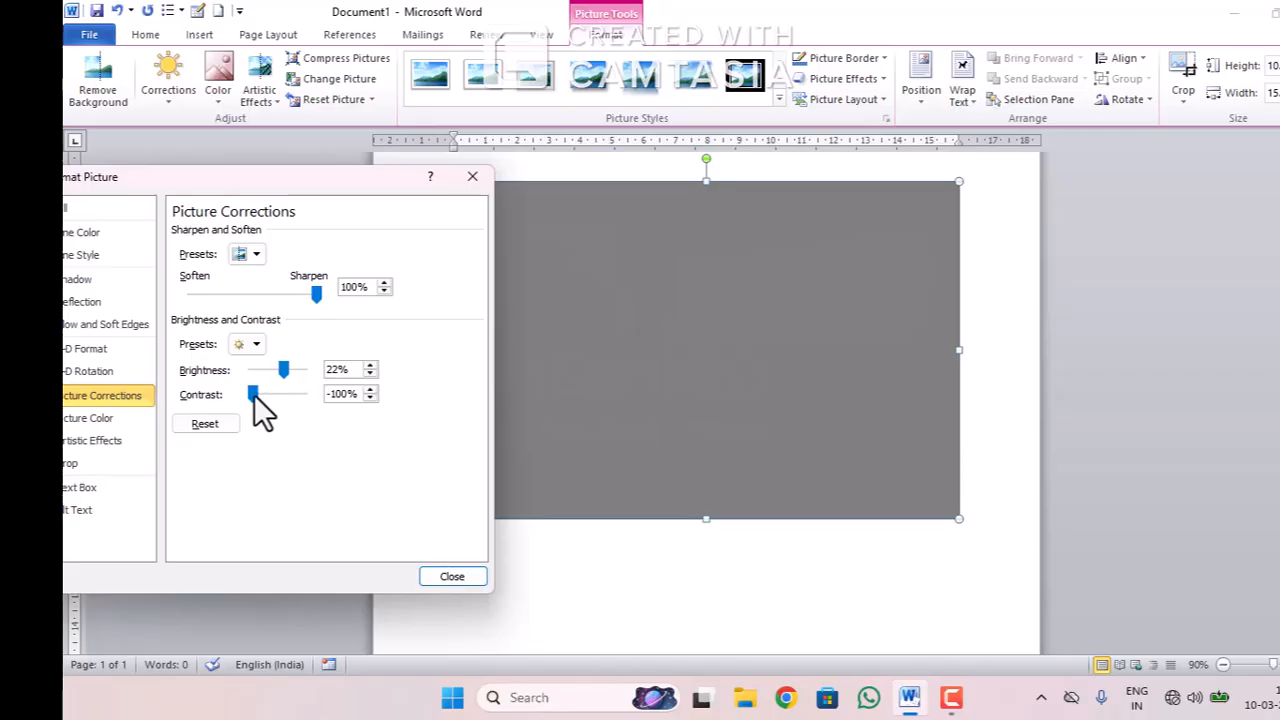
left_click_drag(253, 393, 300, 395)
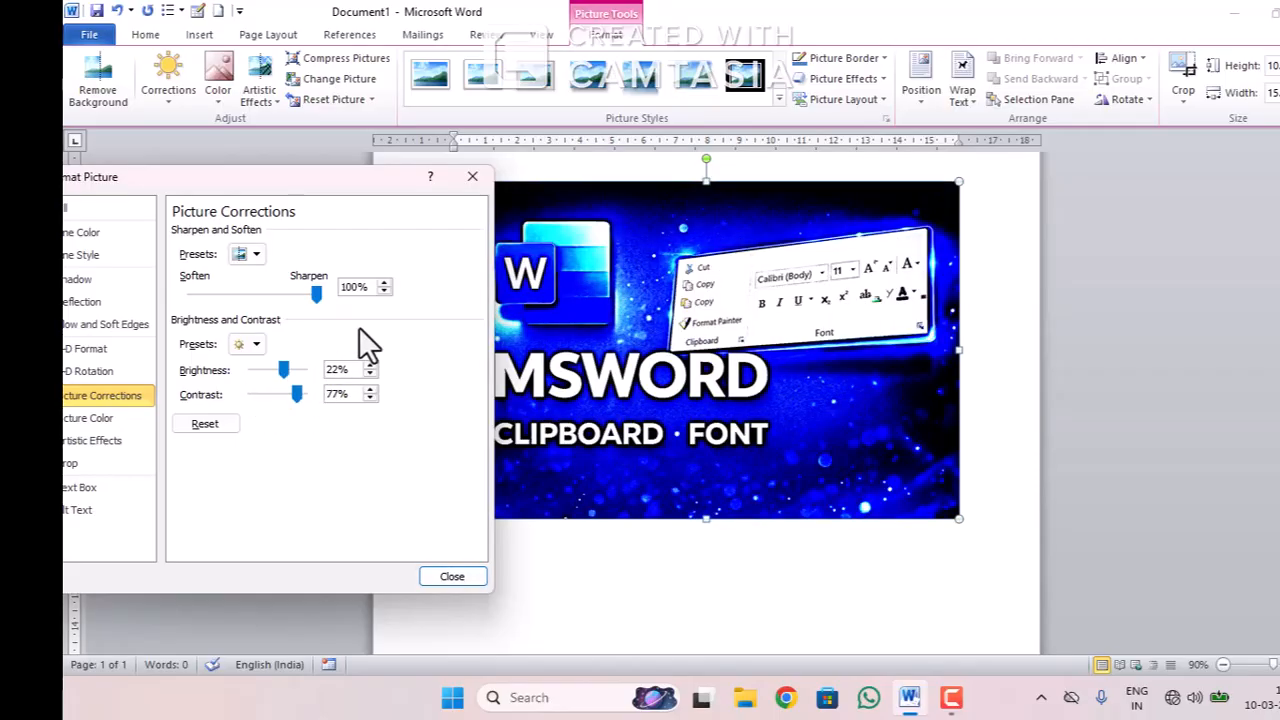
left_click(214, 428)
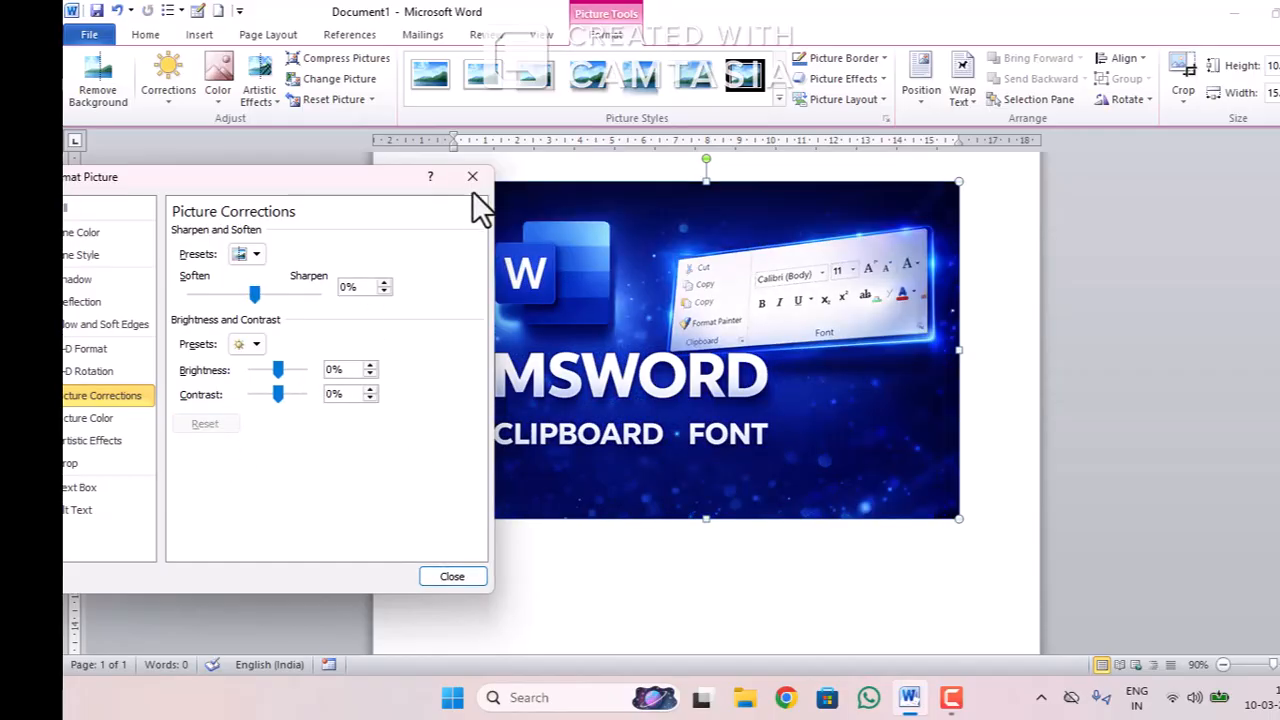
Set the picture's brightness to 1%, contrast to 14% and sharpening to 93%
left_click(299, 371)
left_click(299, 393)
left_click(299, 392)
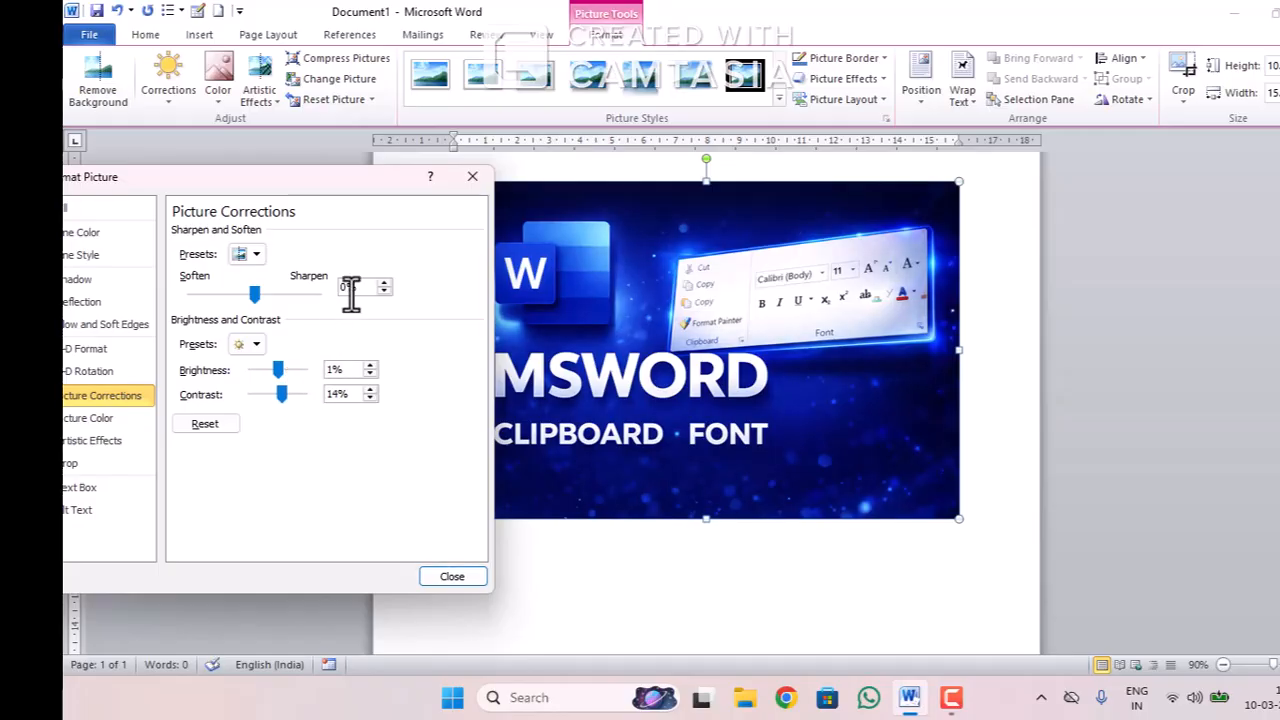
left_click(318, 295)
left_click(318, 295)
left_click_drag(260, 299, 324, 298)
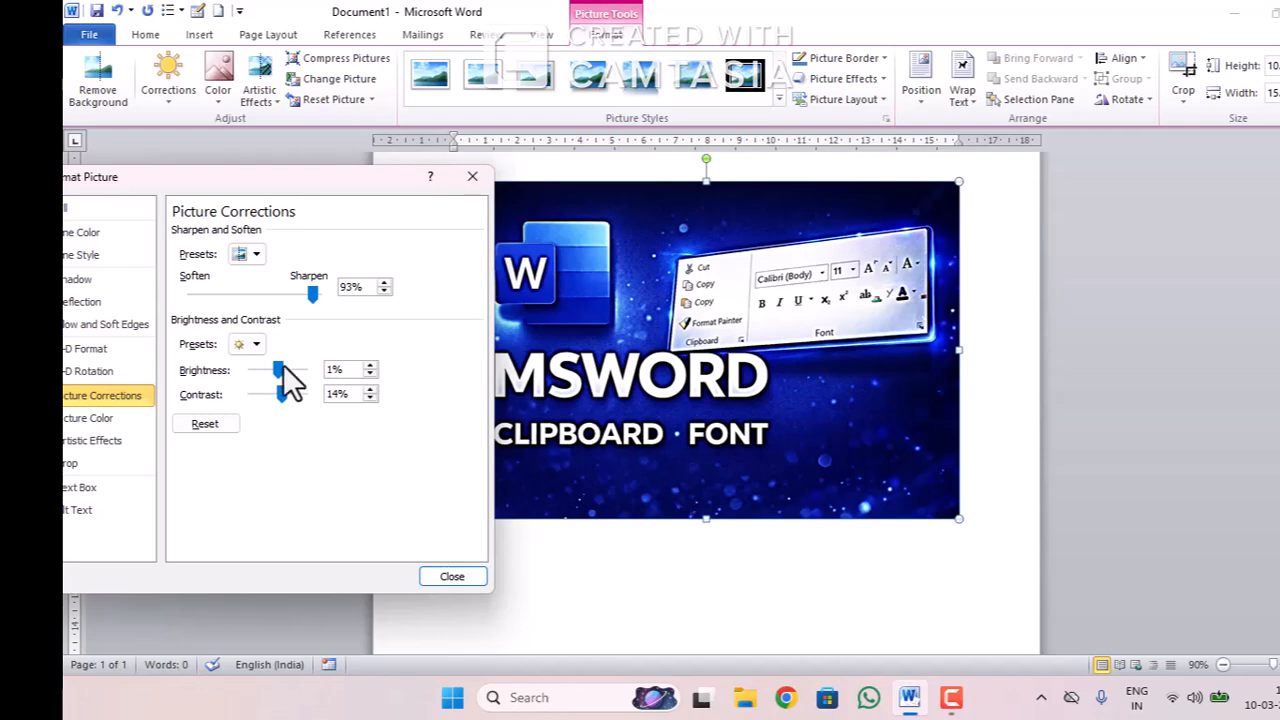
Raise the picture's brightness to 100%, reduce it stepwise to 95%, and close the corrections dialog
left_click_drag(280, 364, 323, 312)
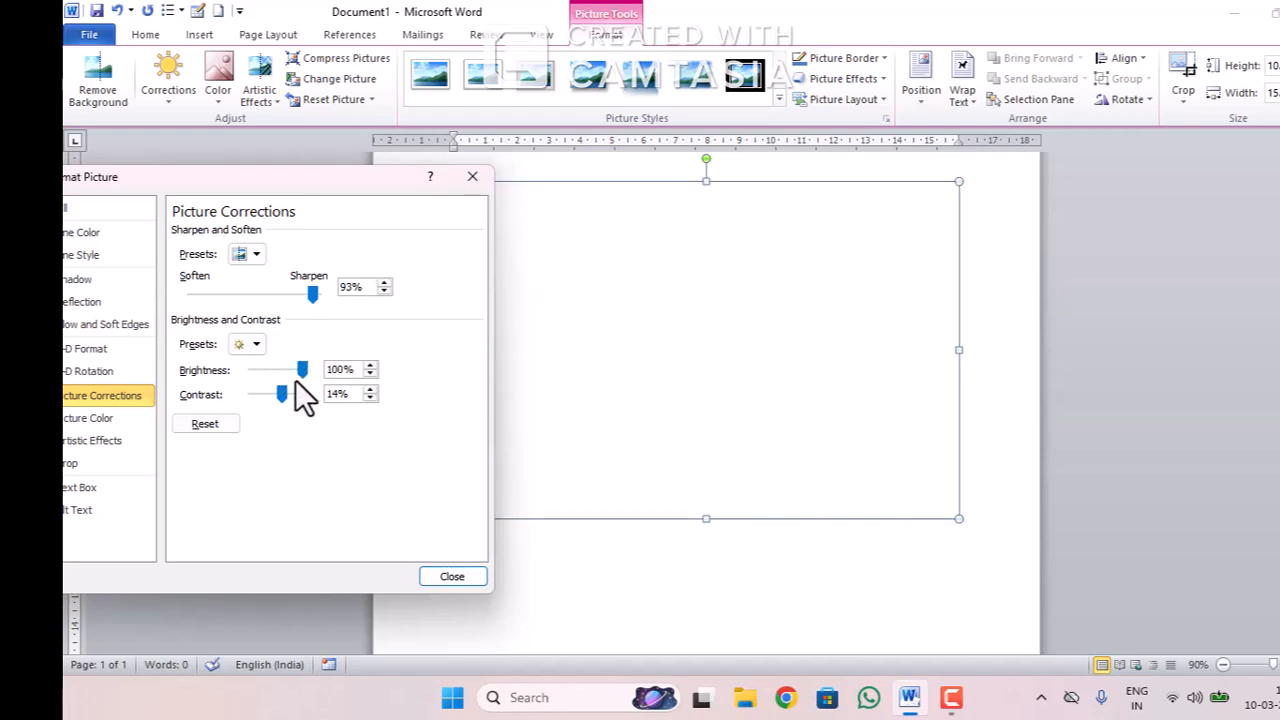
left_click(369, 373)
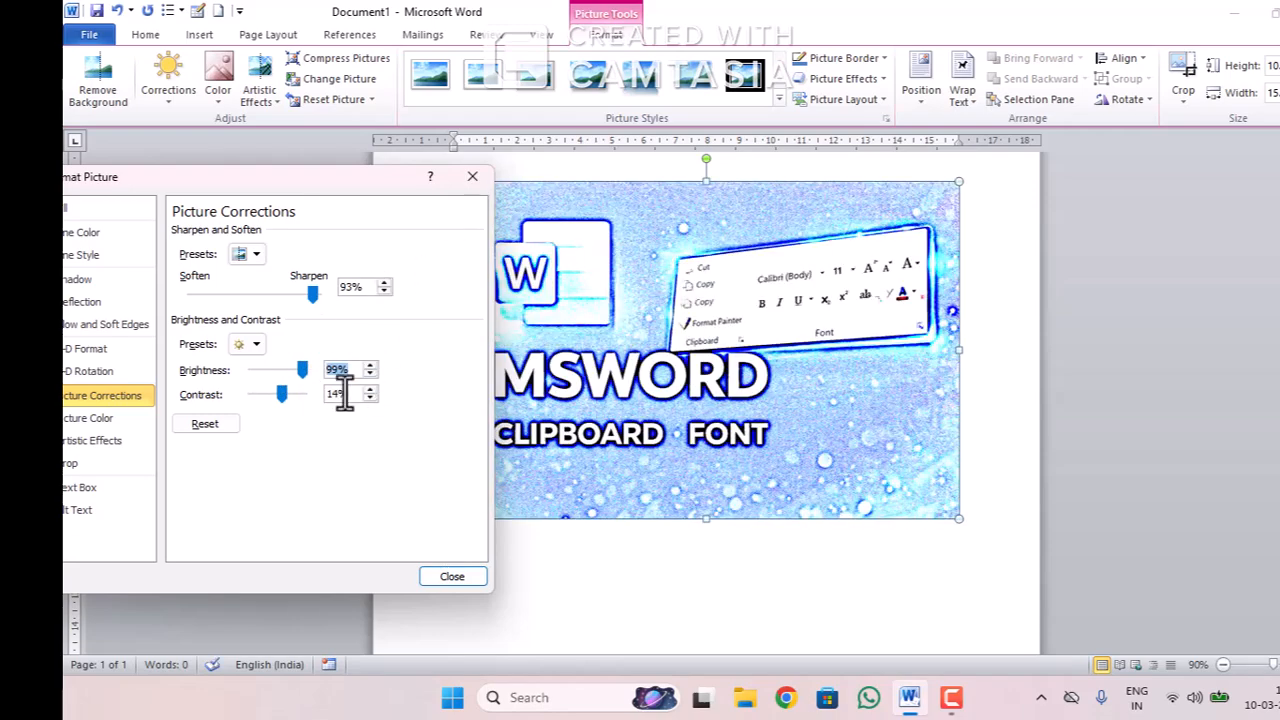
left_click(369, 374)
left_click(369, 374)
left_click(369, 374)
left_click(369, 374)
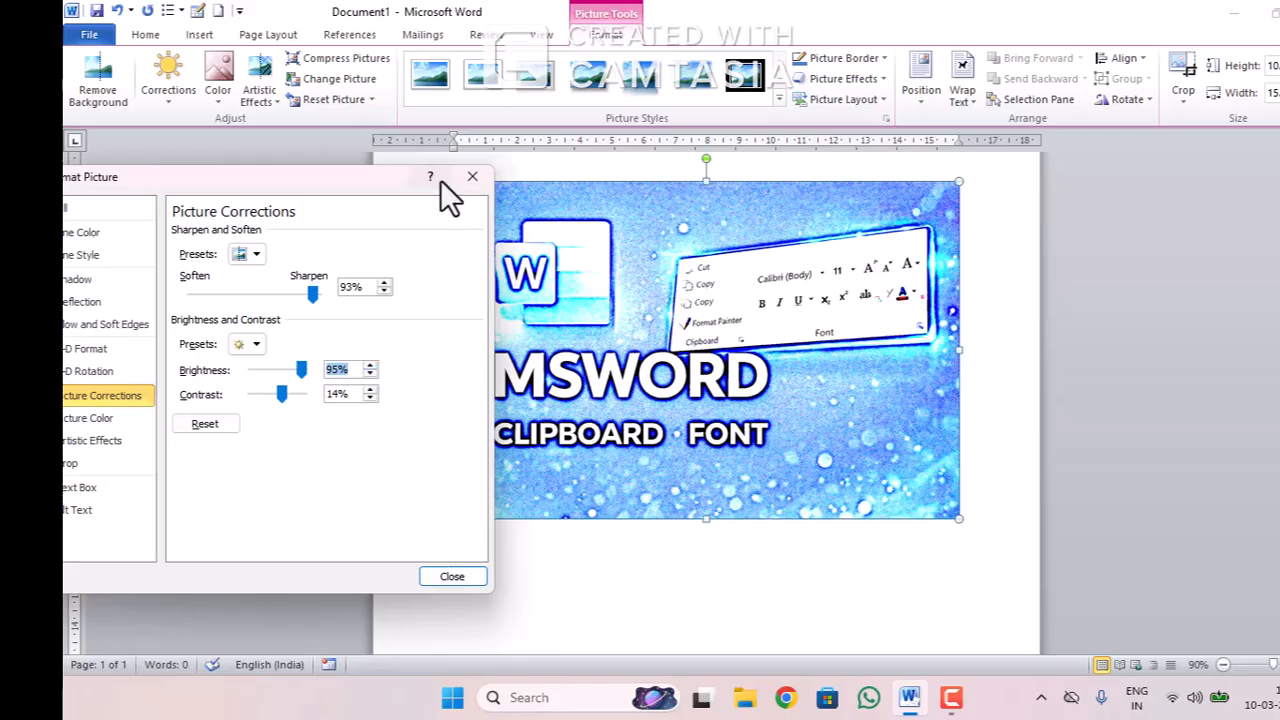
left_click(472, 178)
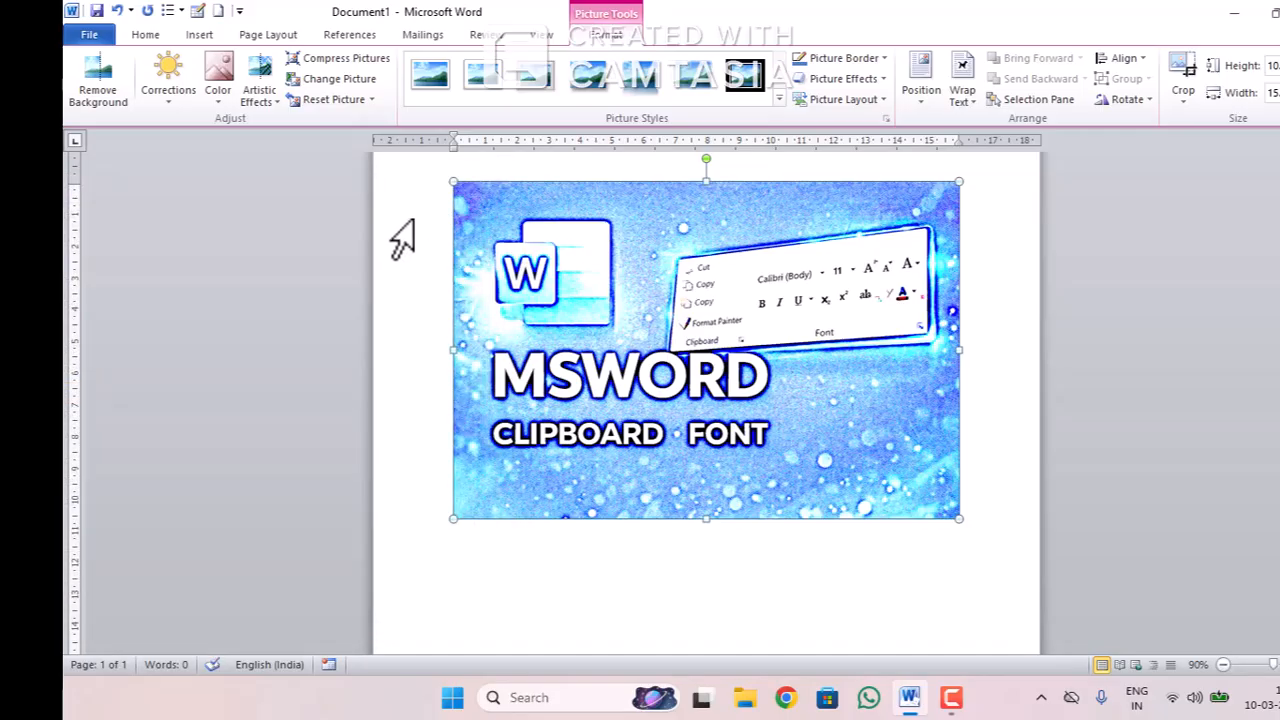
Try the Sepia recolor on the picture and return it to No Recolor
left_click(226, 112)
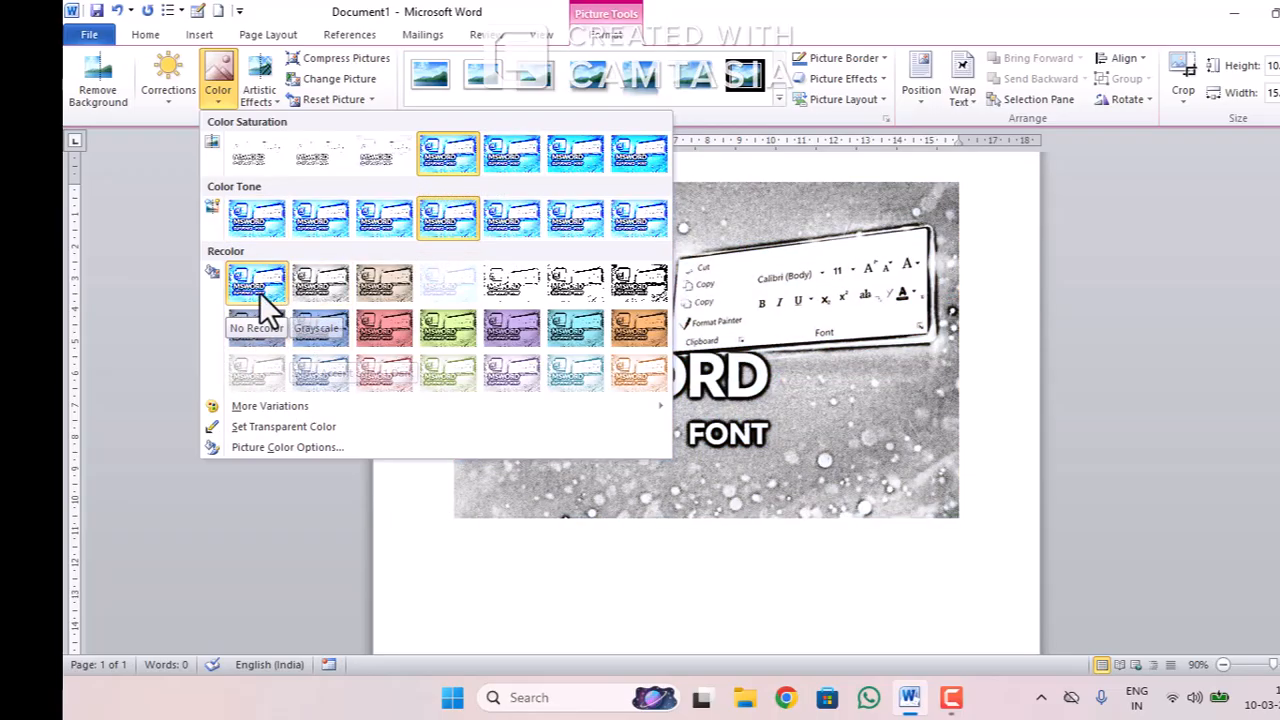
left_click(243, 288)
left_click(221, 100)
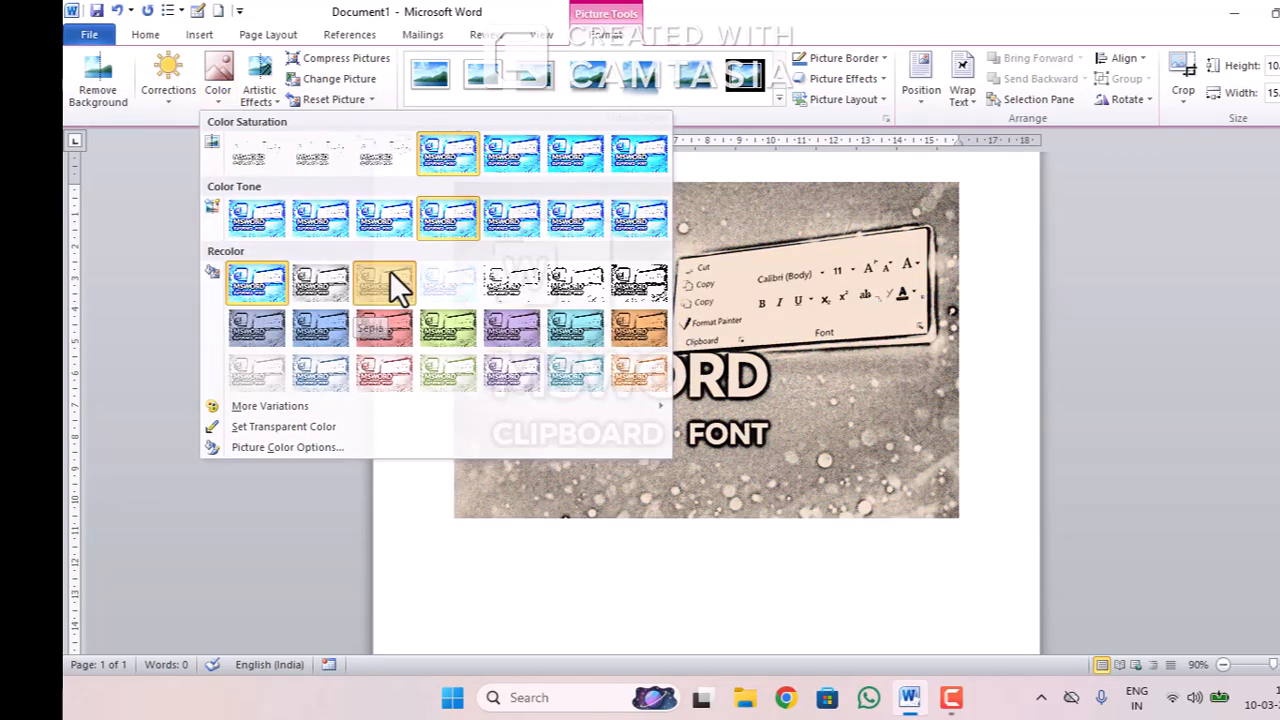
left_click(390, 275)
left_click(259, 89)
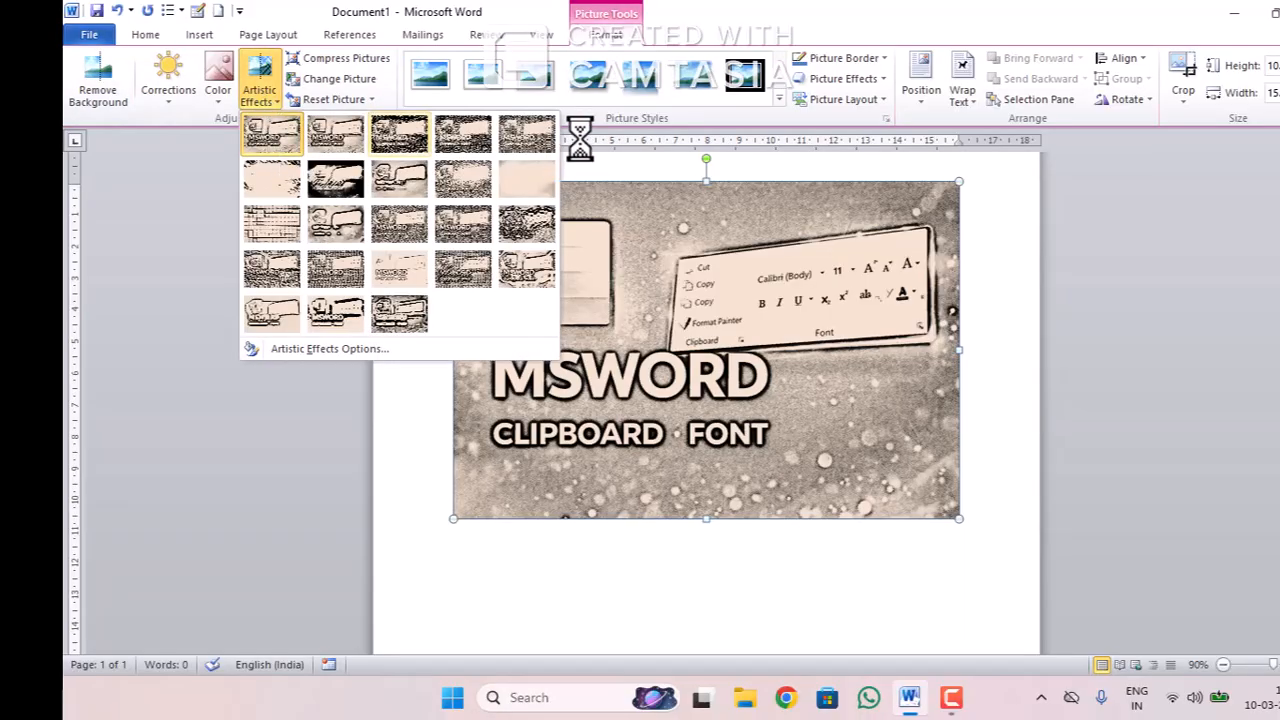
left_click(167, 271)
left_click(214, 82)
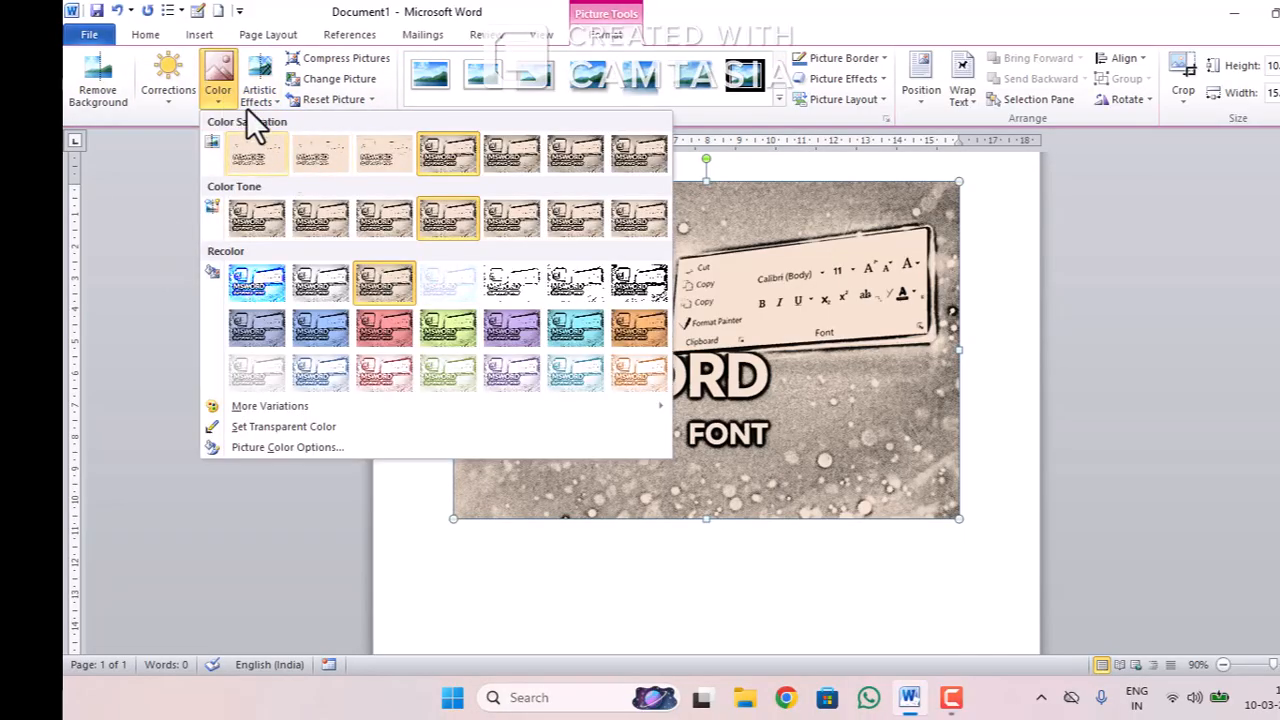
left_click(242, 284)
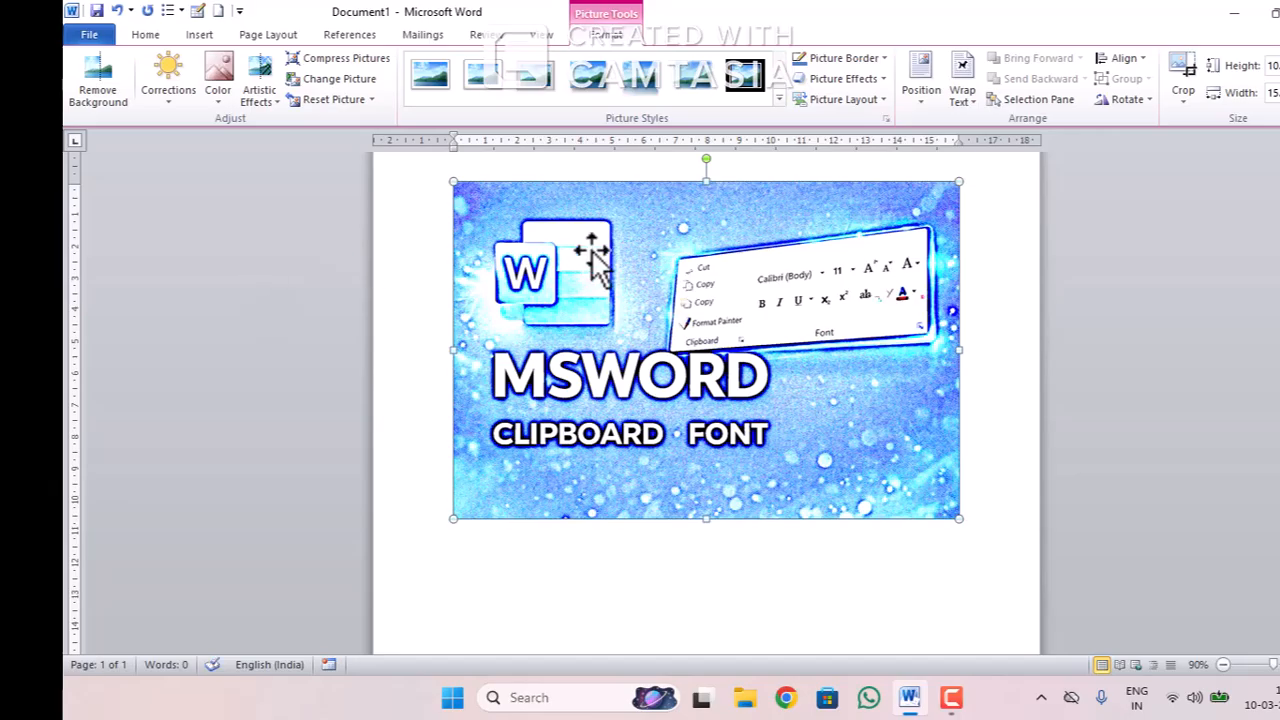
Apply the third color tone preset to the picture and raise its color saturation to the sixth preset
left_click(212, 98)
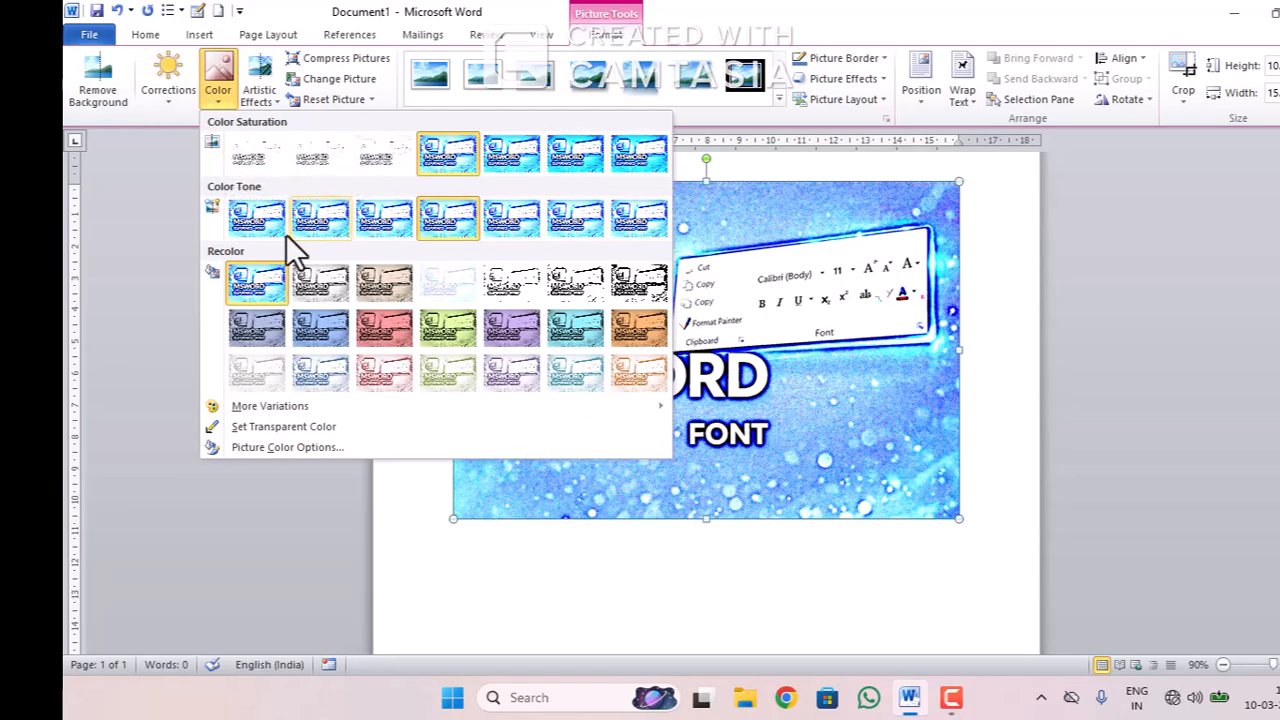
left_click(377, 212)
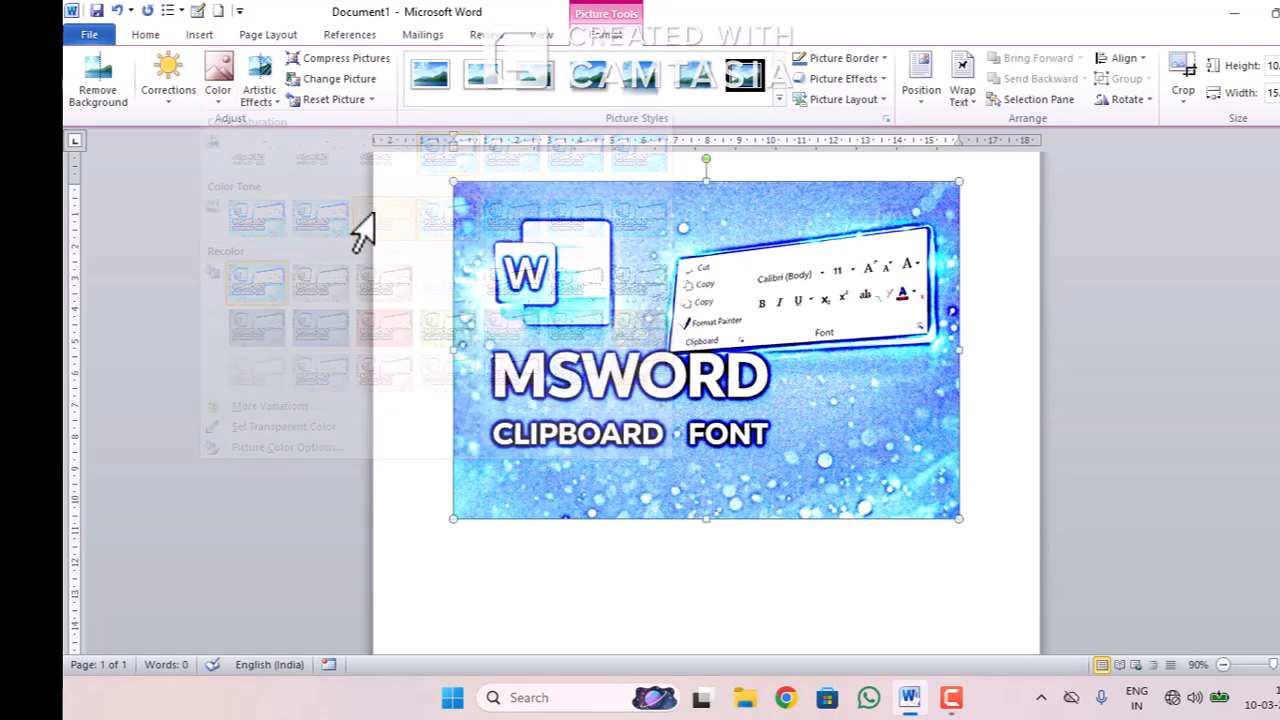
left_click(265, 95)
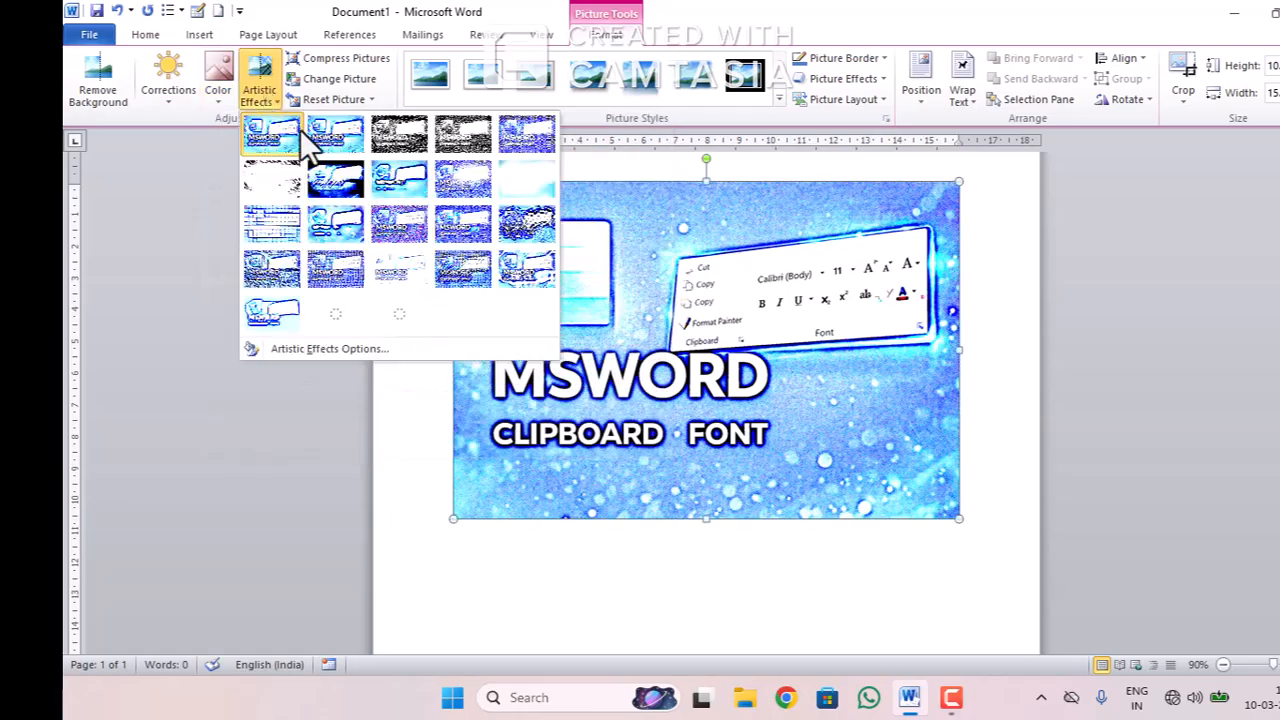
left_click(225, 95)
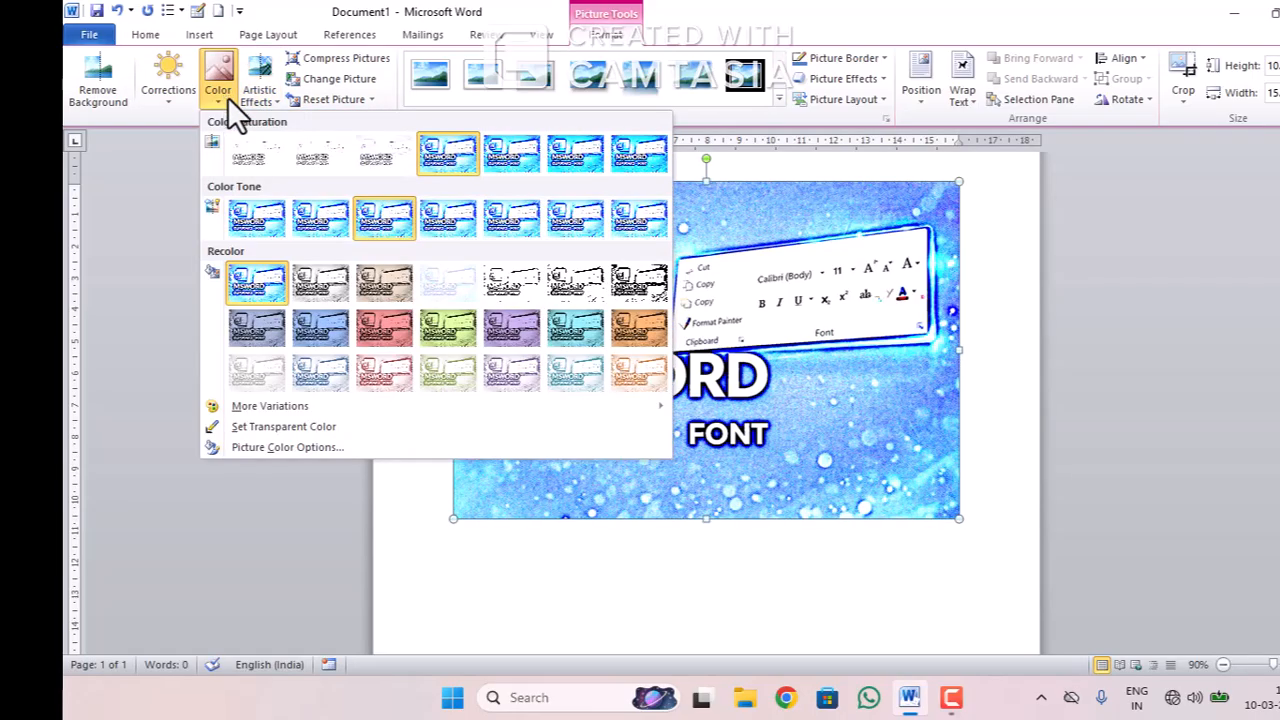
left_click(580, 151)
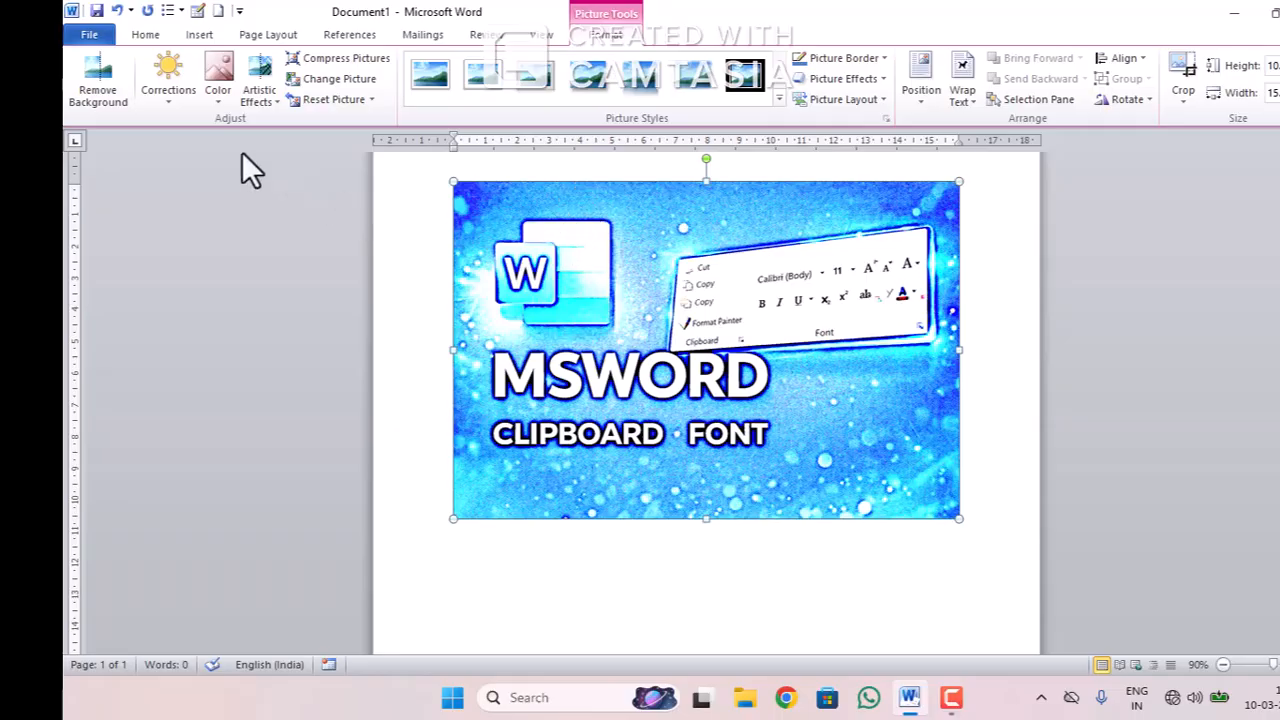
Try the Marker and Film Grain artistic effects on the picture, and switch it to Plastic Wrap
left_click(252, 101)
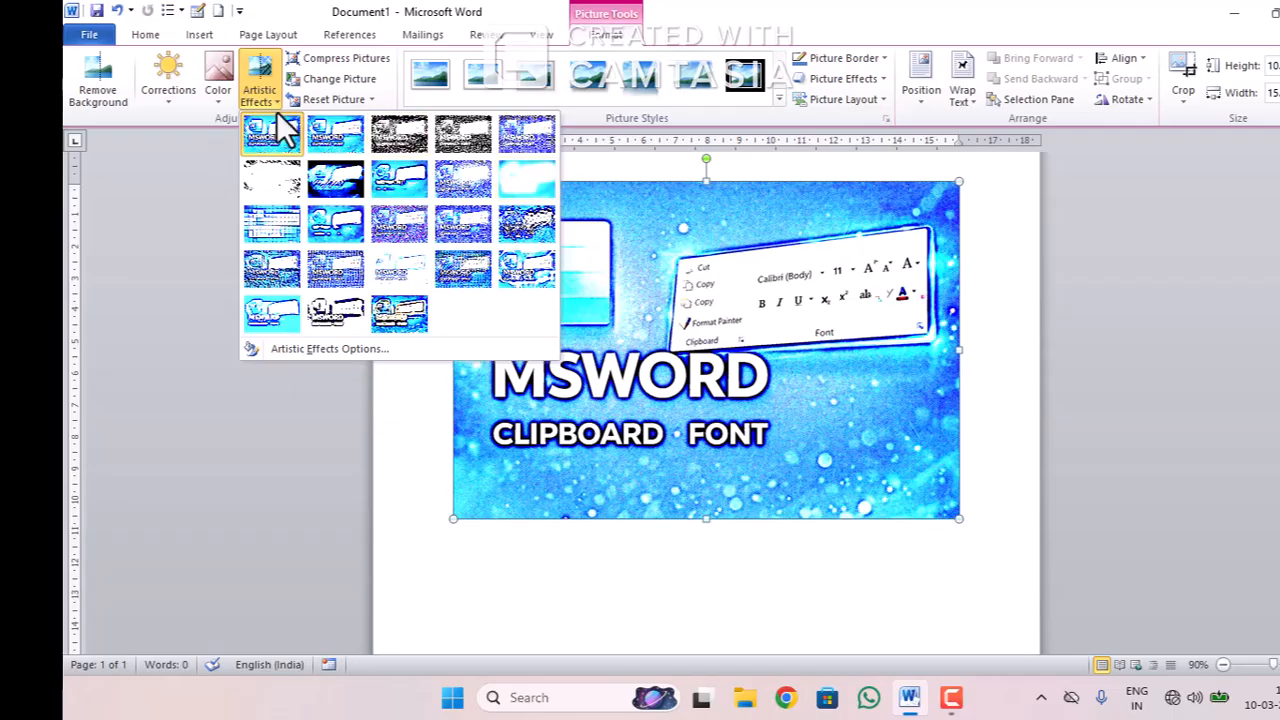
left_click(326, 135)
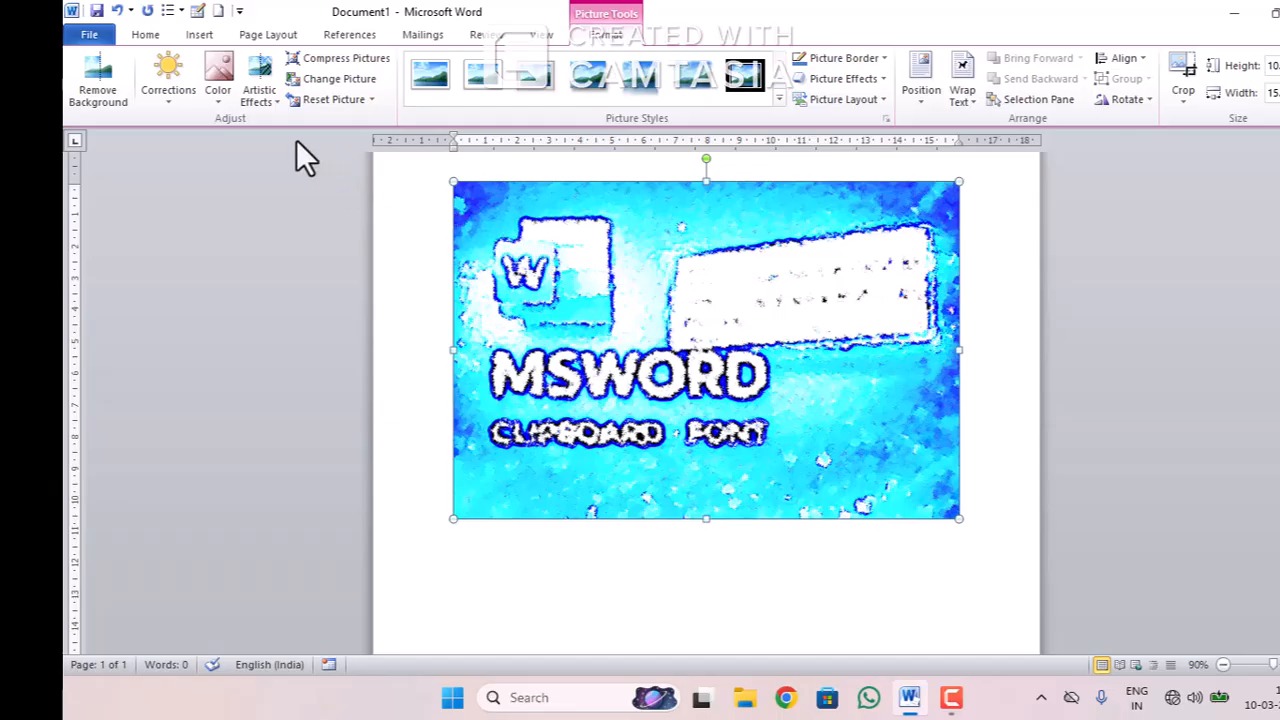
left_click(261, 100)
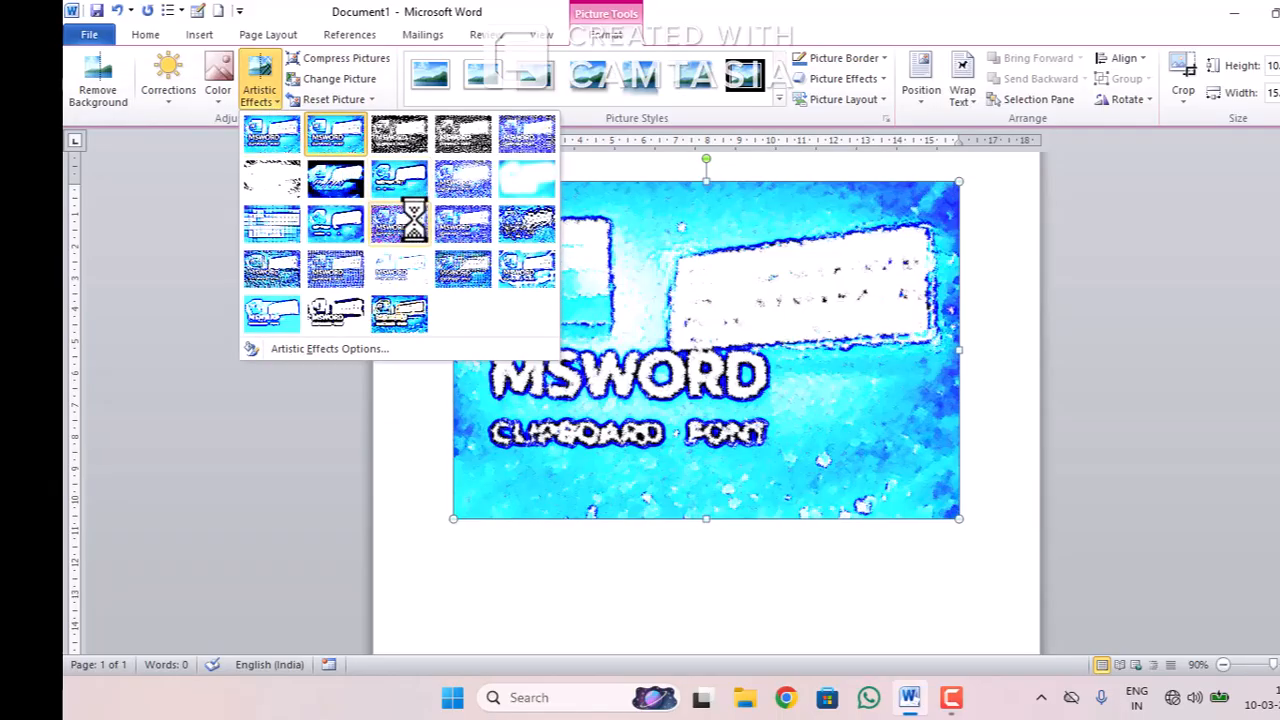
left_click(413, 220)
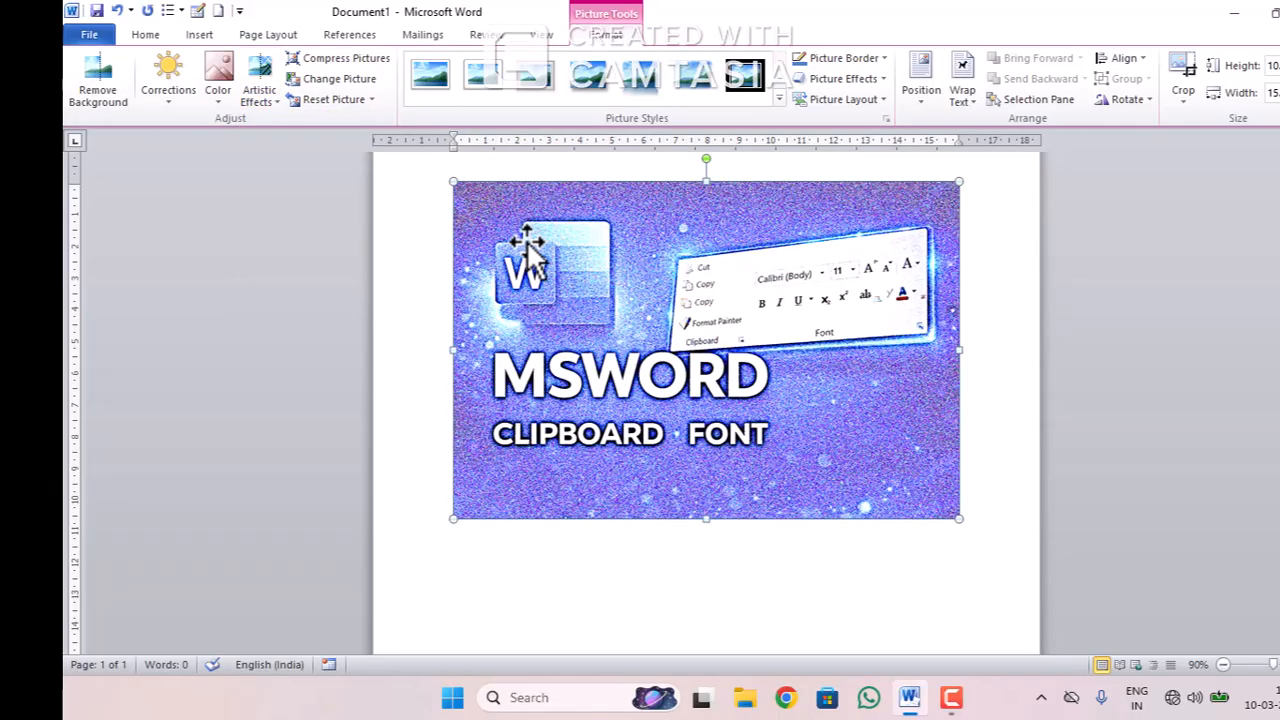
left_click(268, 102)
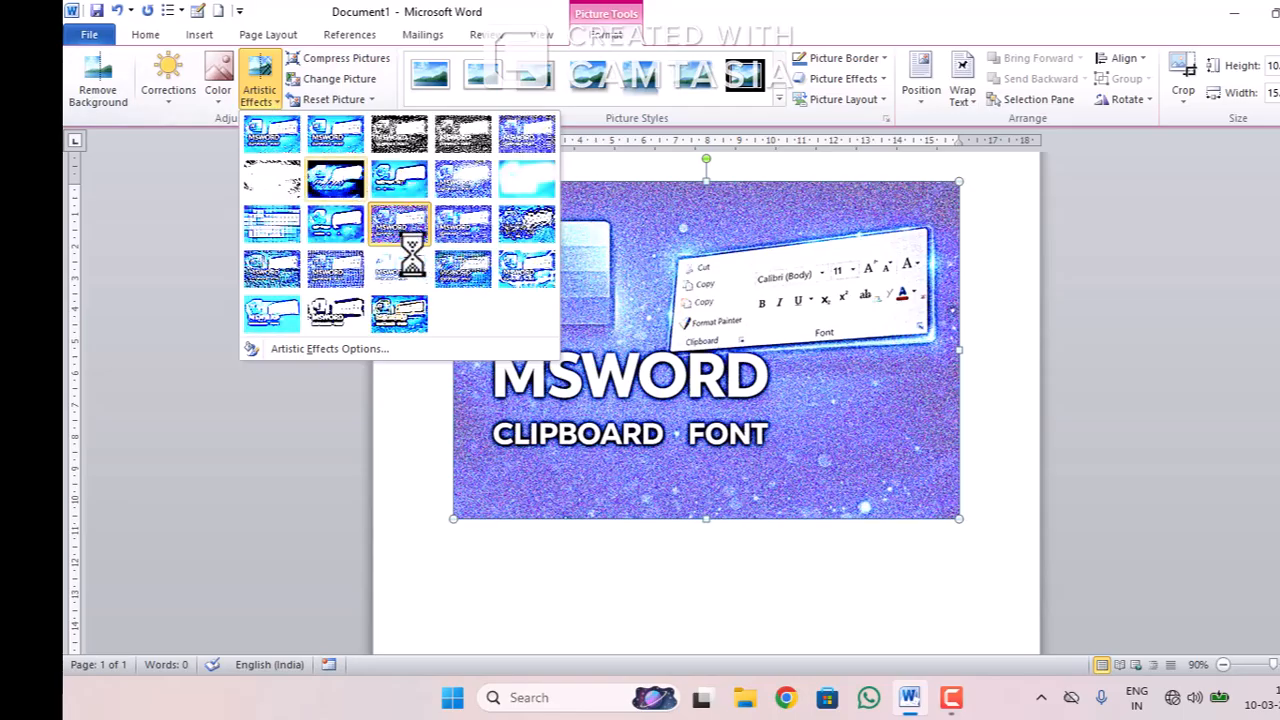
left_click(514, 271)
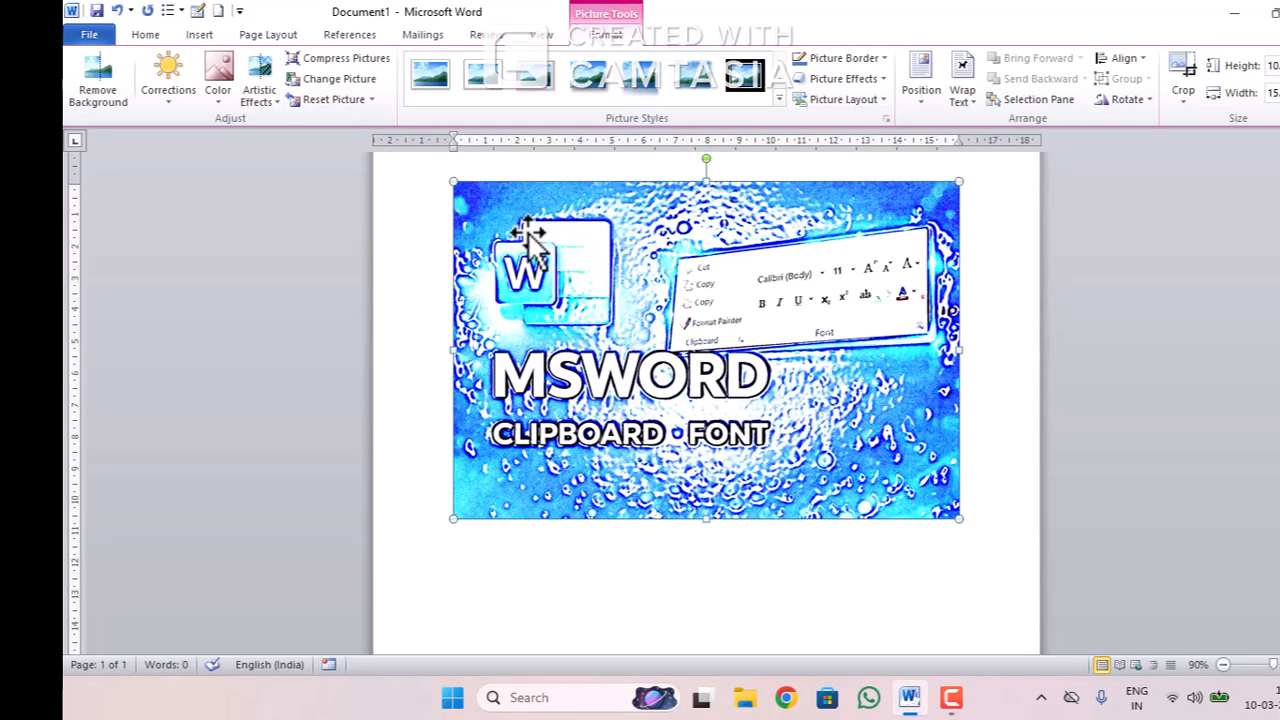
Replace the picture with the FREE OFFICE TALLY CLASSES image from the Music folder
left_click(349, 82)
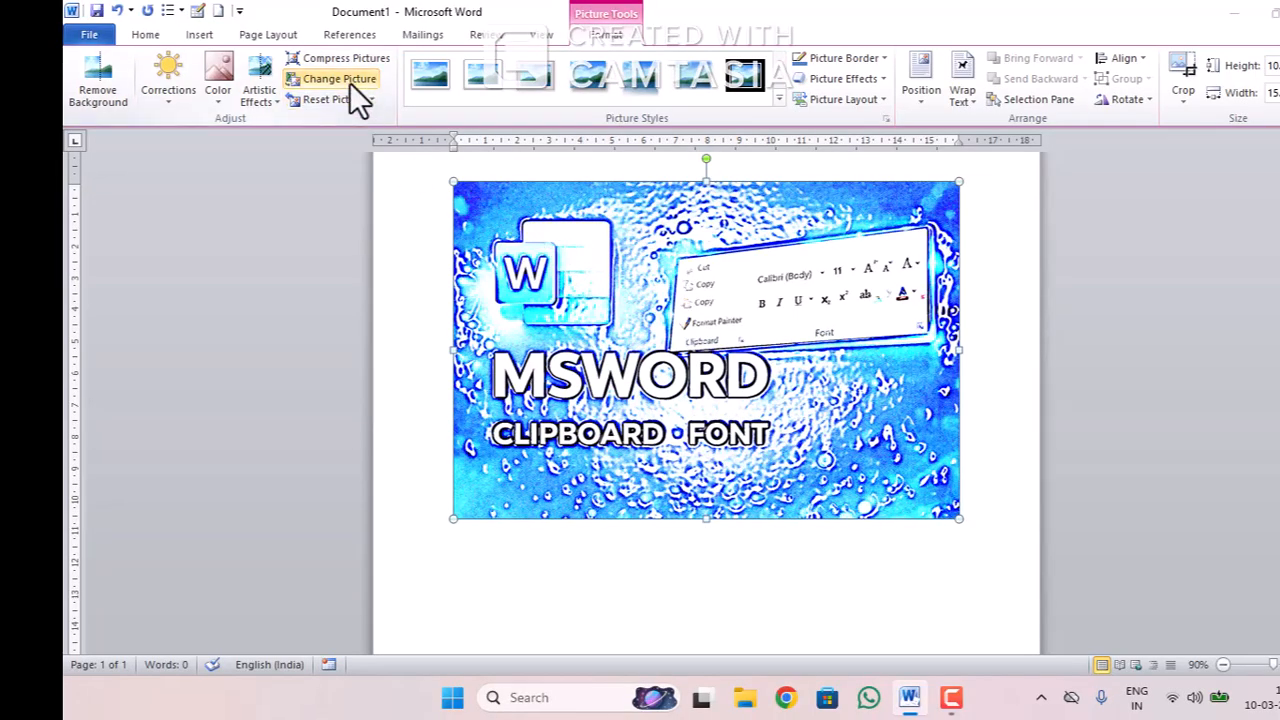
left_click(157, 216)
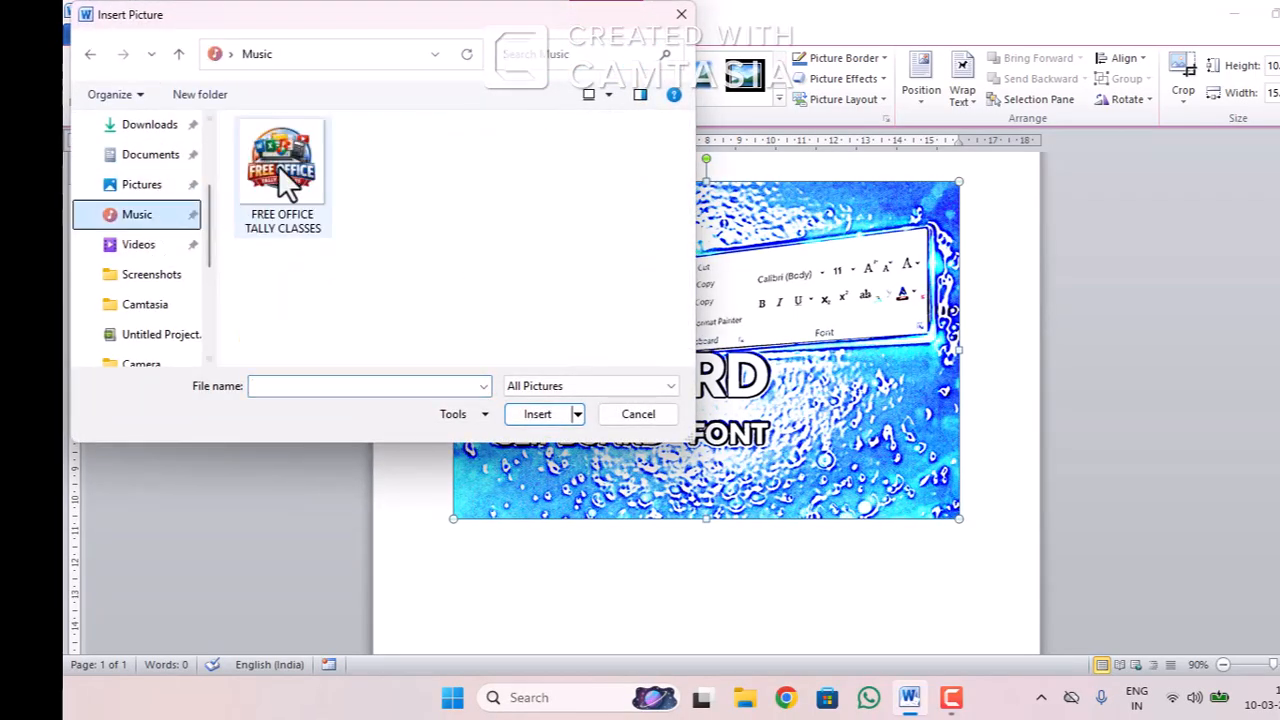
left_click(280, 180)
left_click(537, 414)
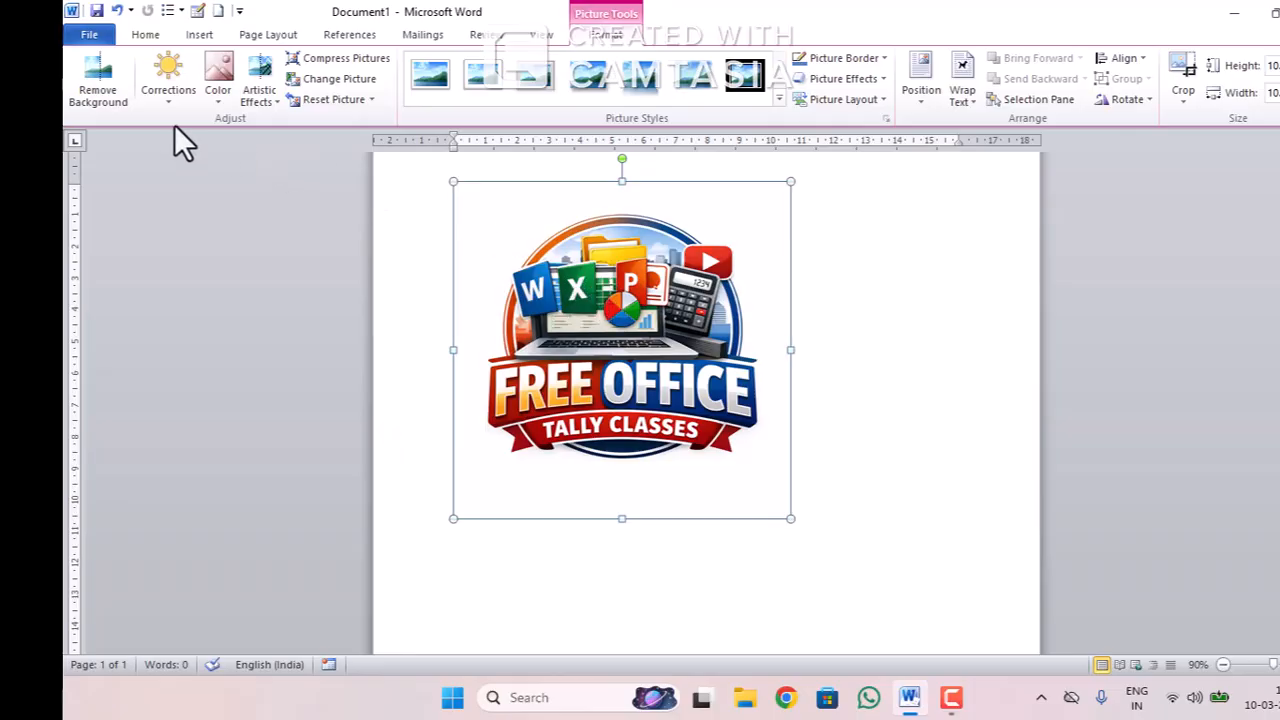
Give the logo picture the warmer sixth color tone preset and recolor it in Grayscale
left_click(221, 88)
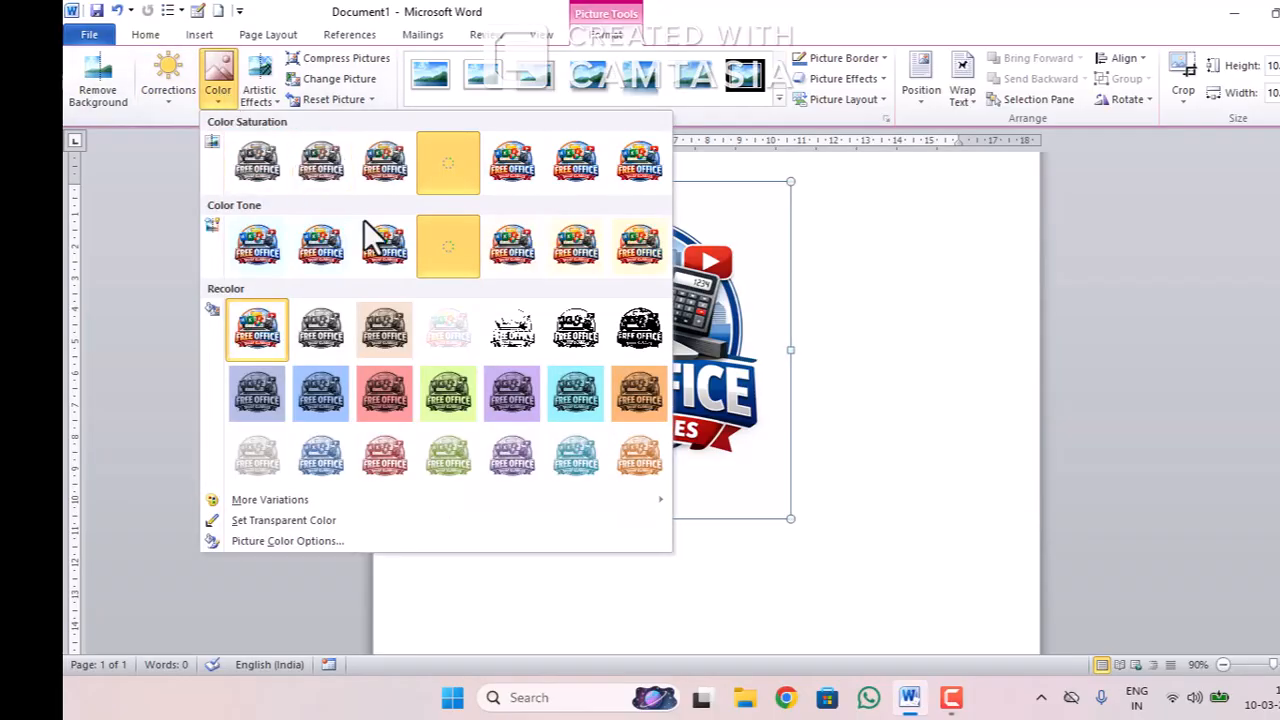
left_click(570, 246)
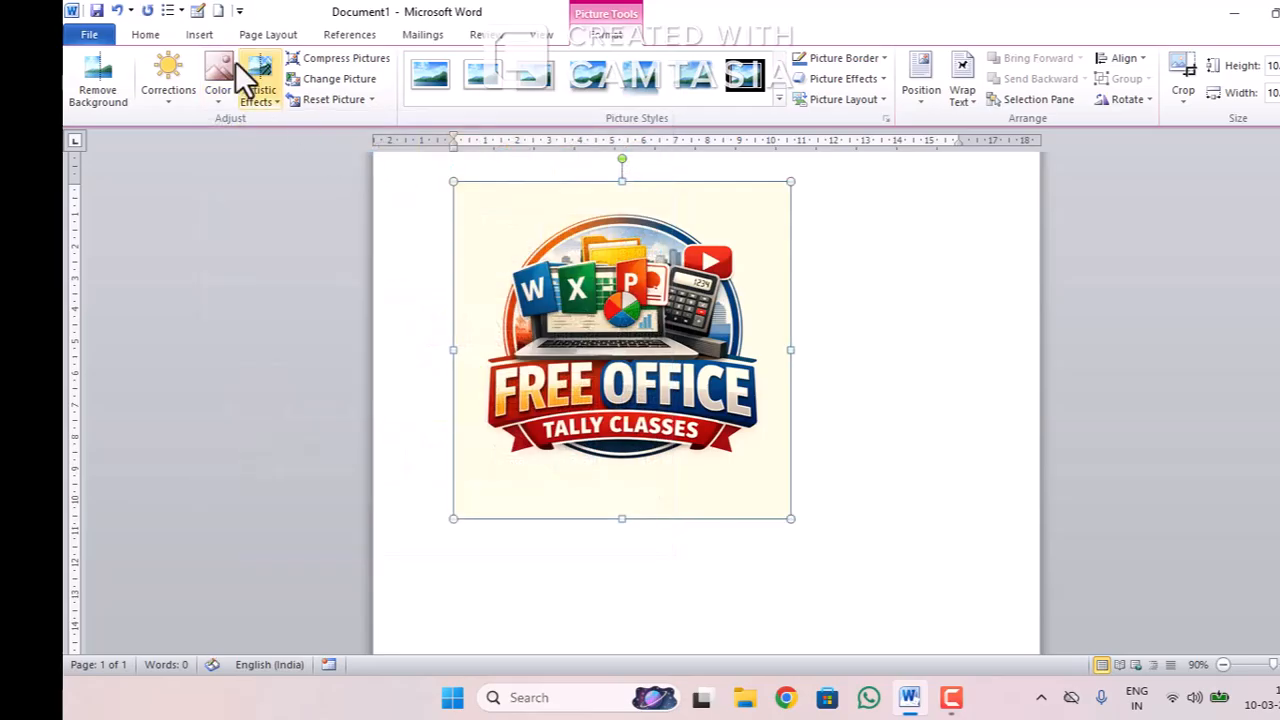
left_click(222, 92)
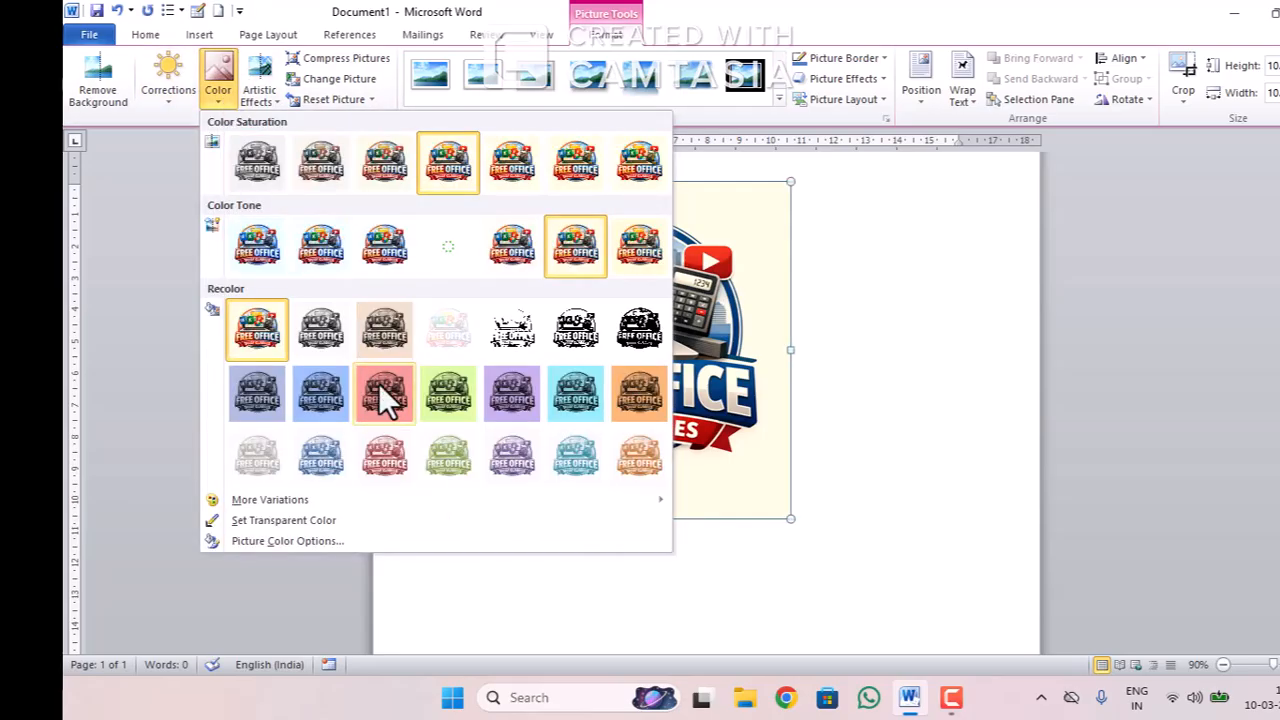
left_click(331, 335)
left_click(228, 84)
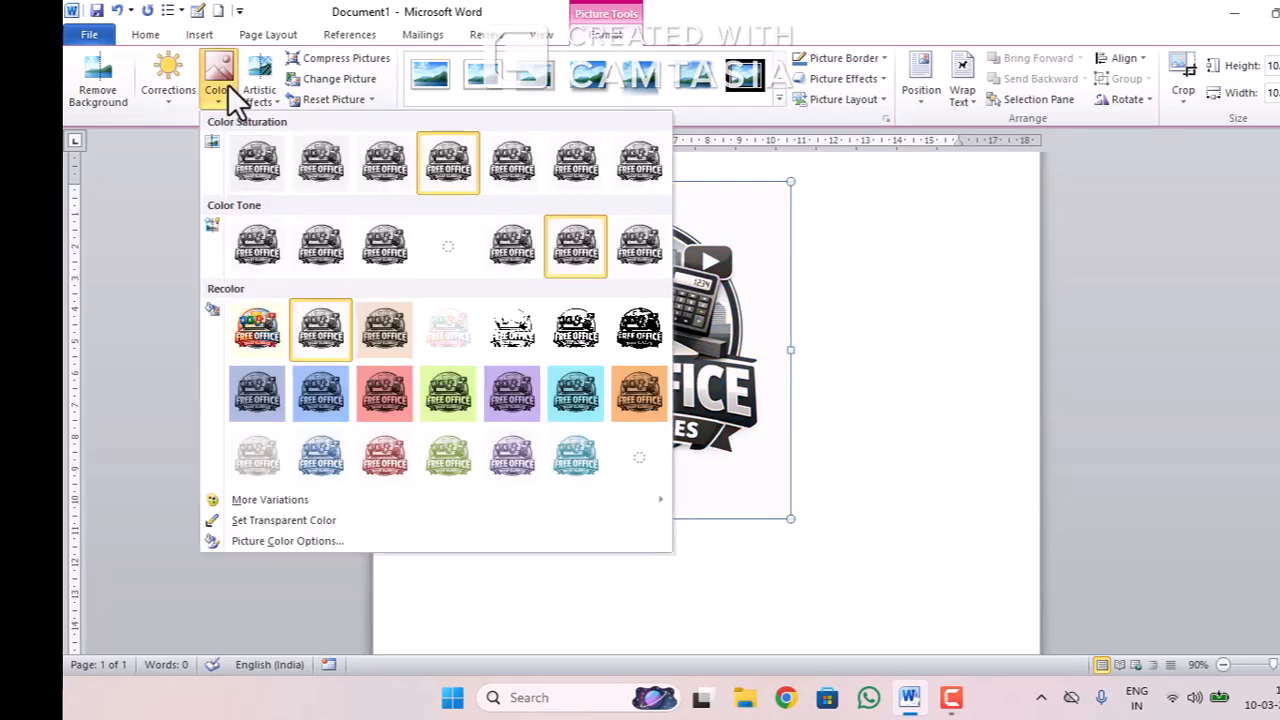
left_click(113, 261)
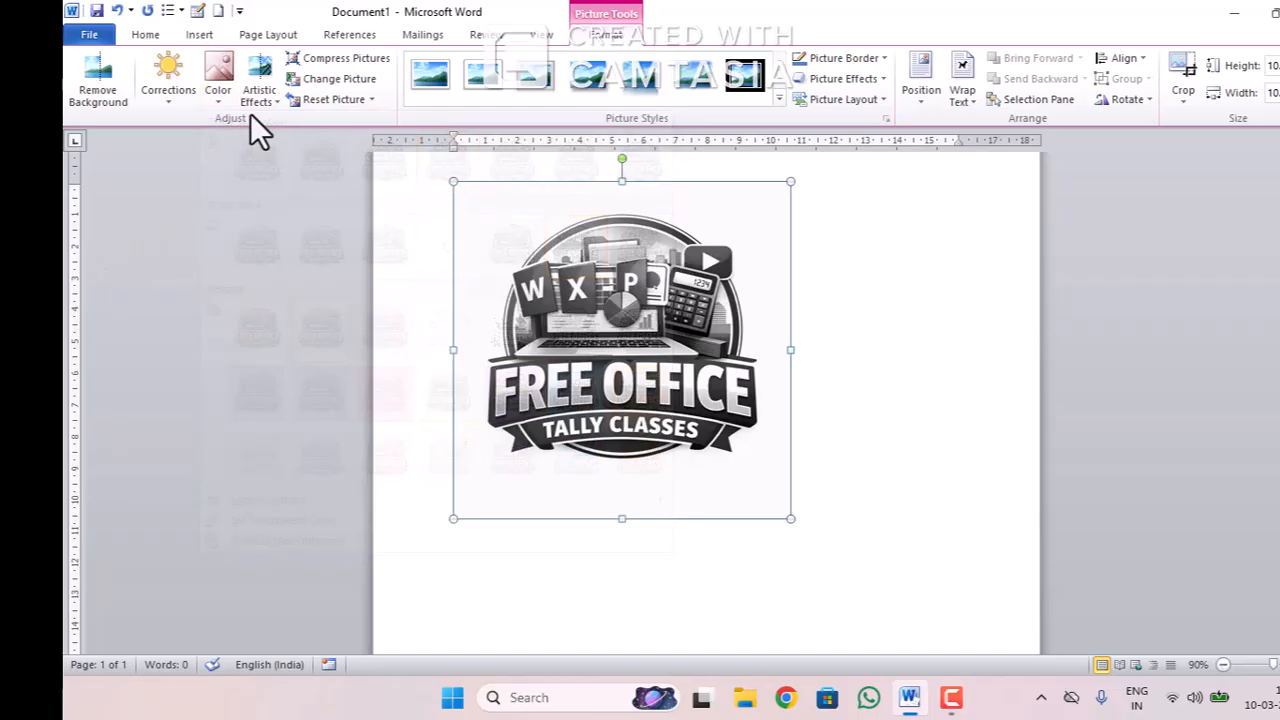
Apply the Film Grain artistic effect to the logo picture and reset all its picture formatting
left_click(257, 100)
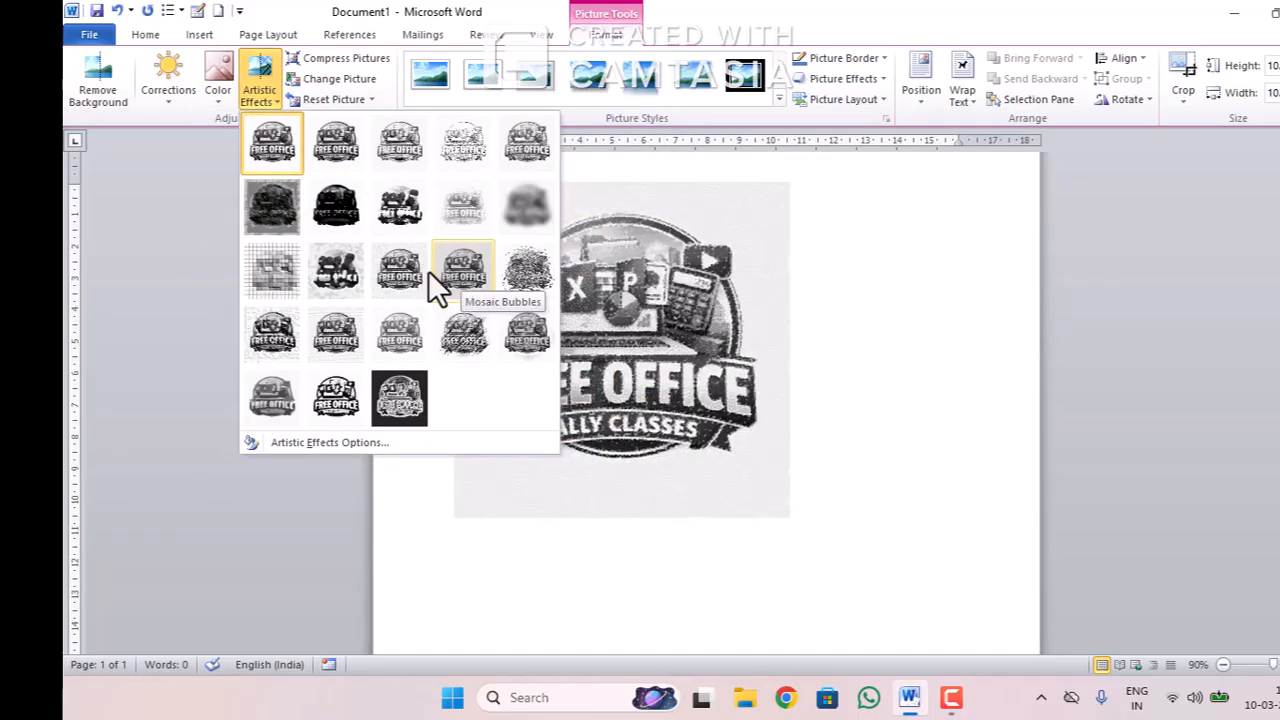
left_click(400, 270)
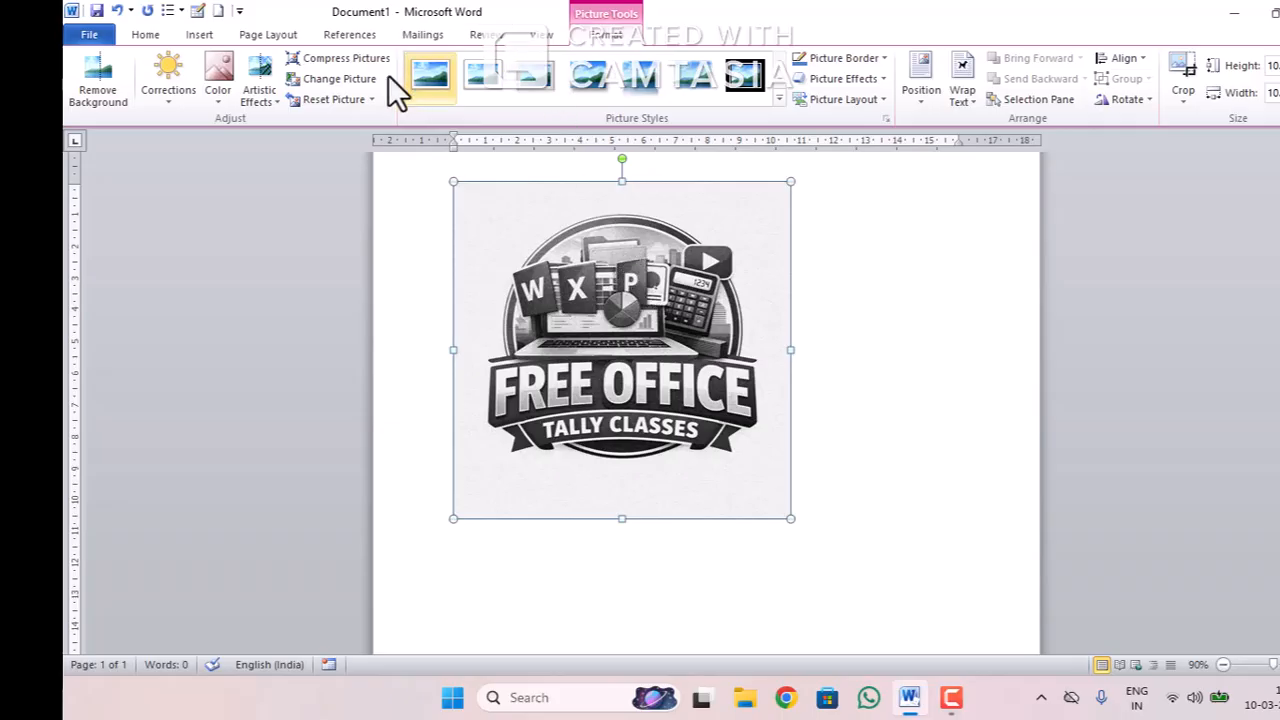
left_click(333, 99)
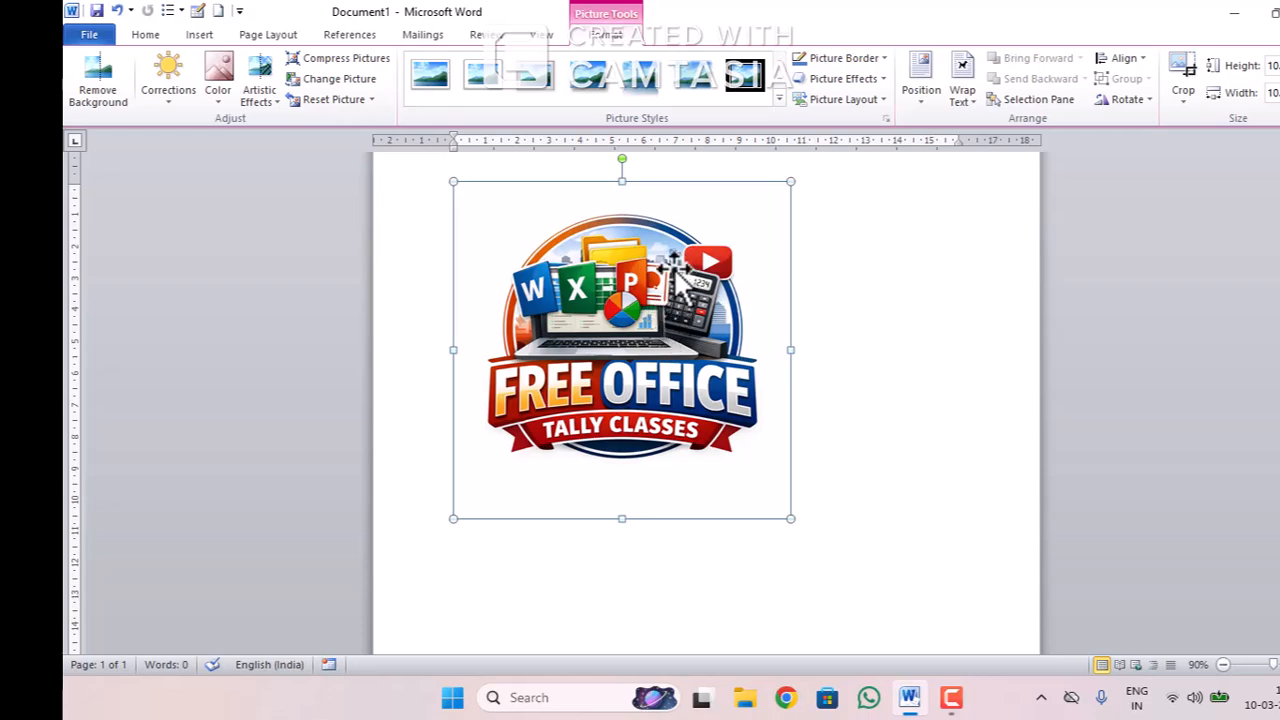
Apply the Bevel Rectangle picture style to the logo picture and set its border to No Outline
left_click(778, 100)
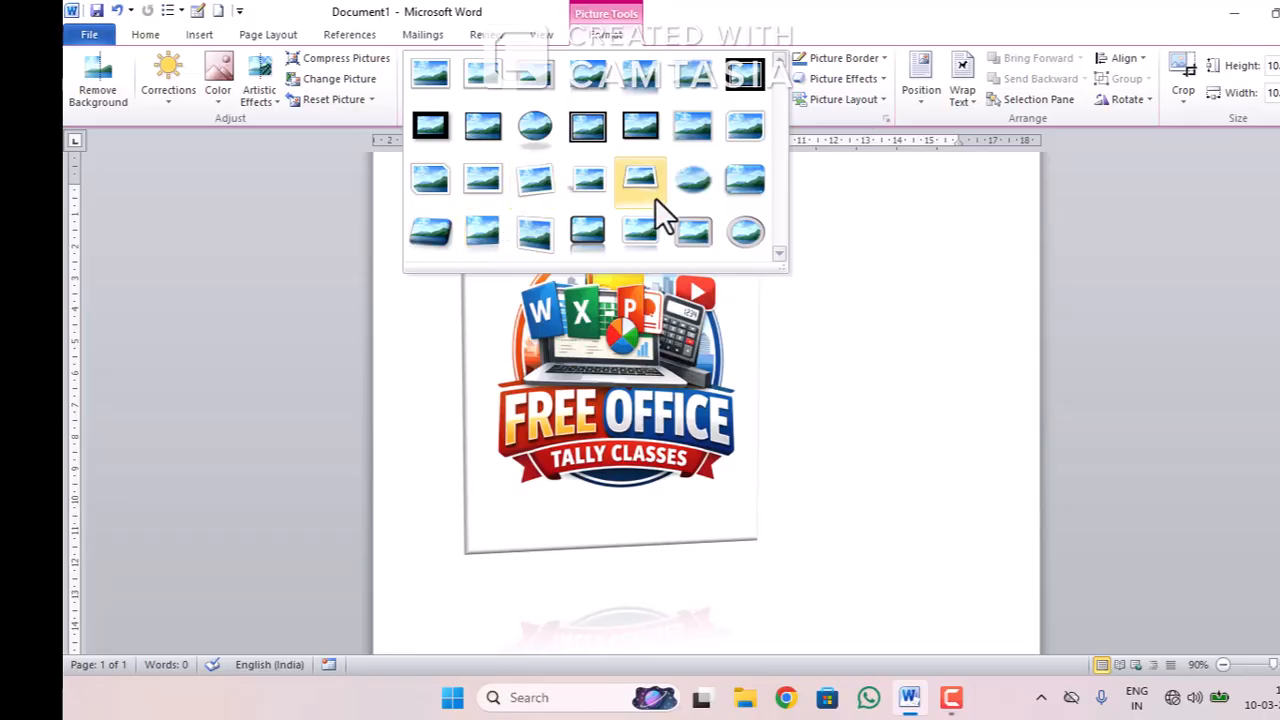
left_click(734, 183)
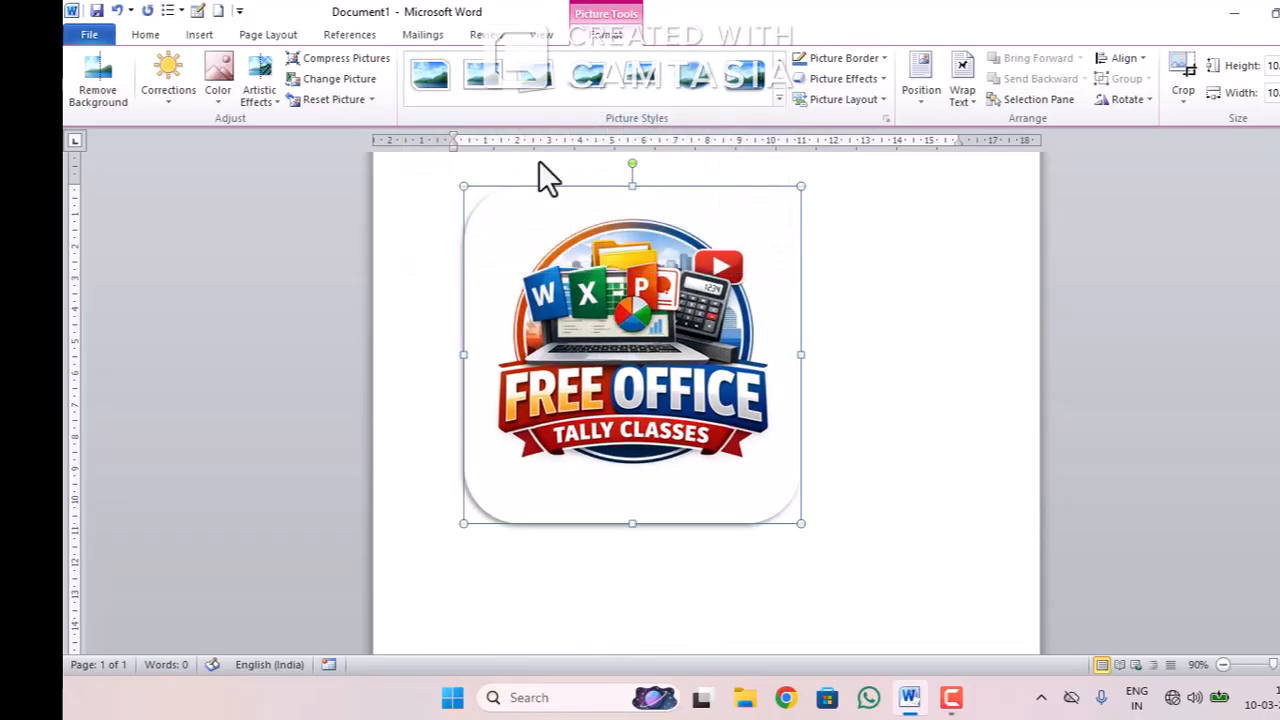
left_click(867, 65)
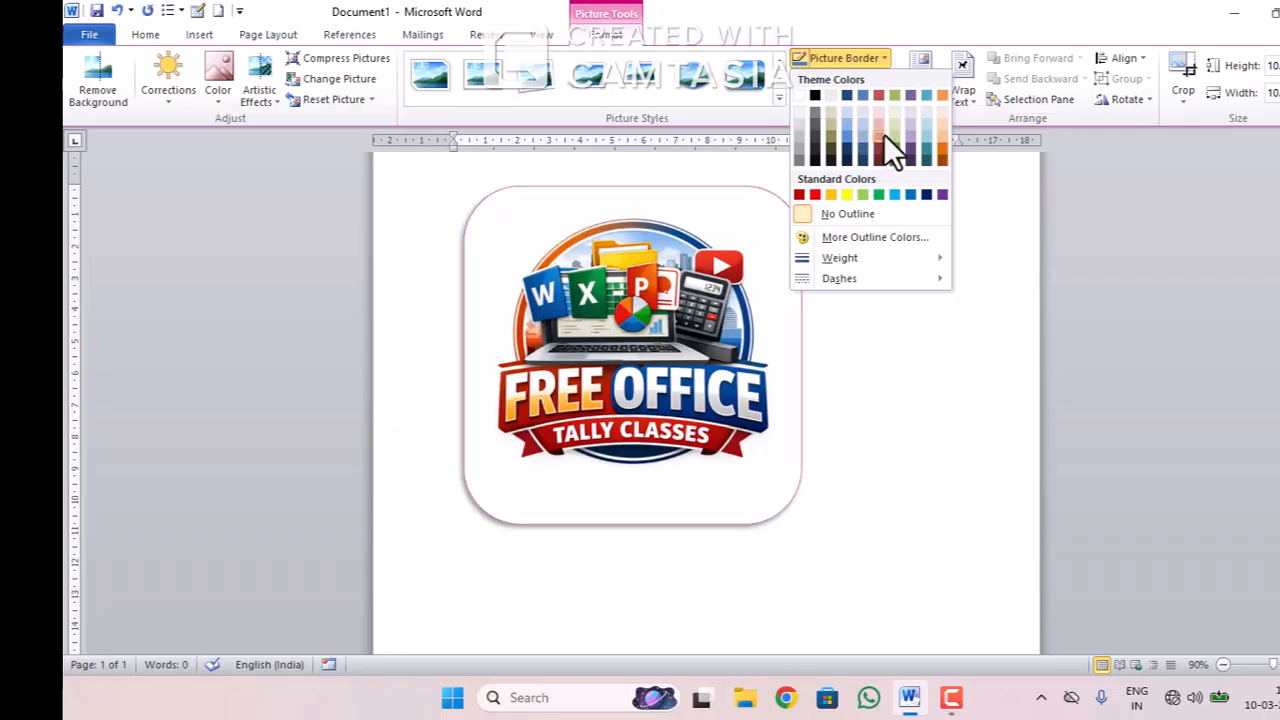
left_click(914, 212)
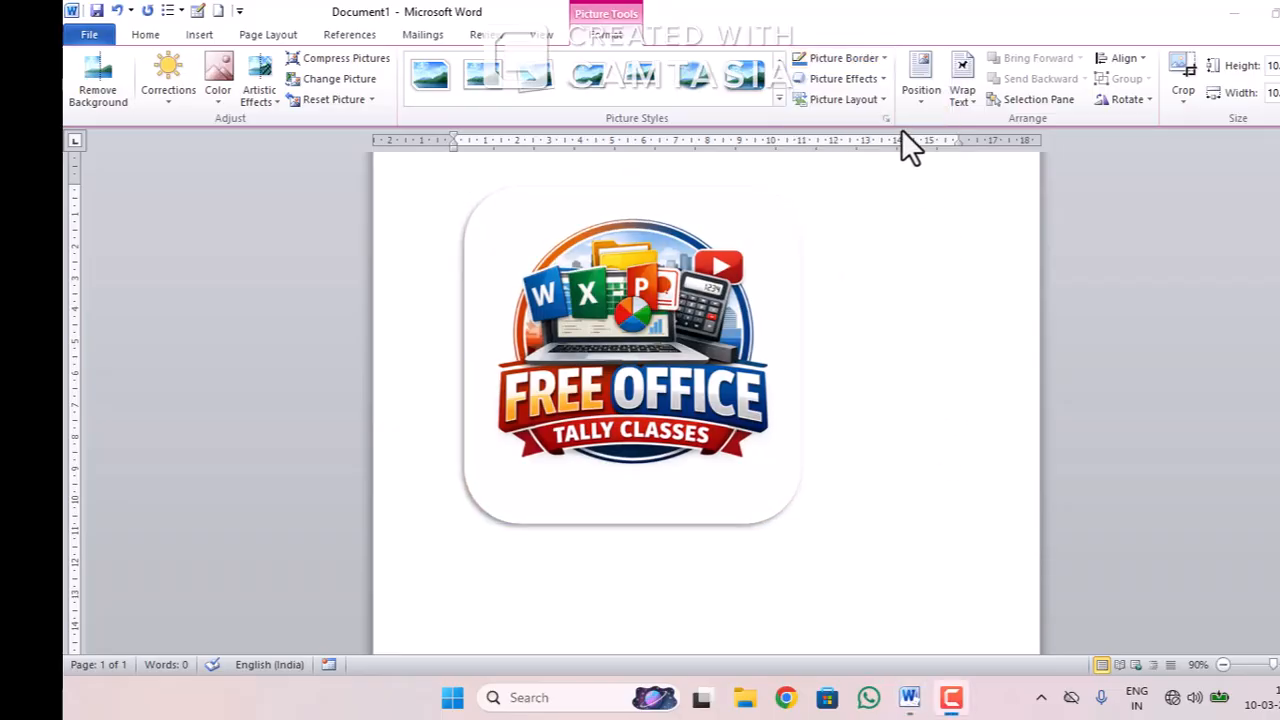
Give the logo picture a border with a weight of 4½ pt
left_click(873, 57)
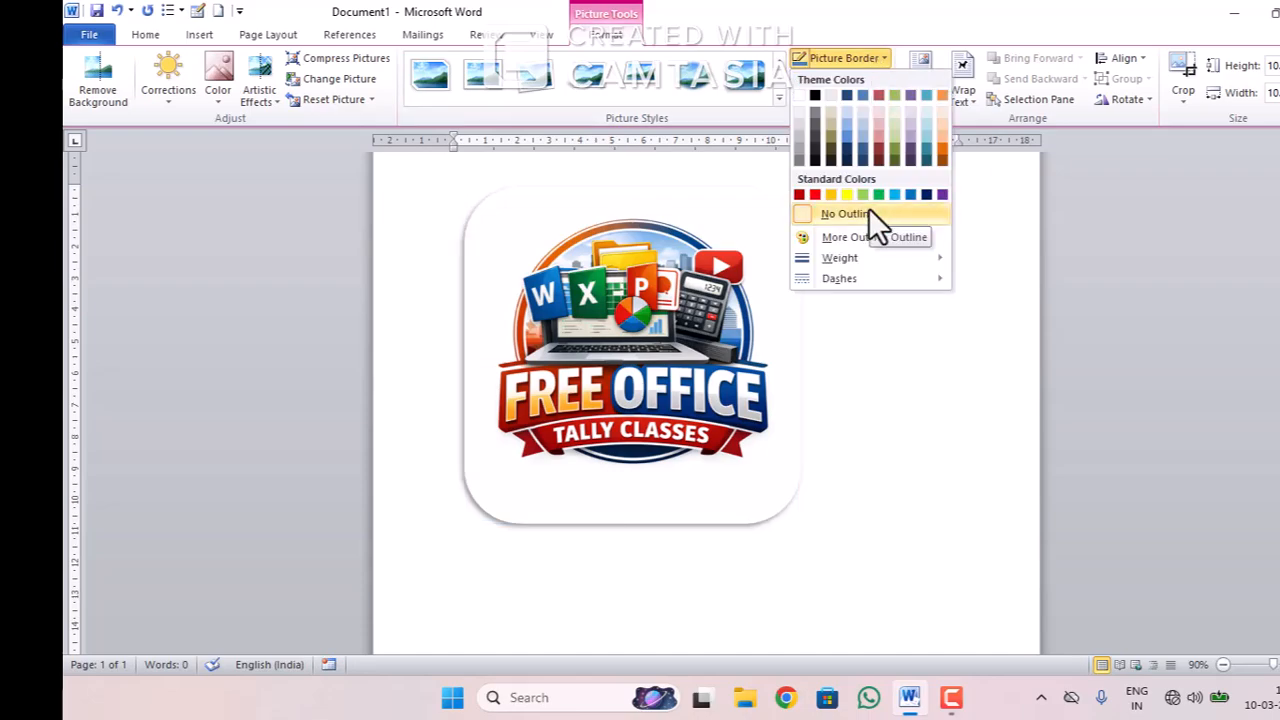
mouse_move(857, 256)
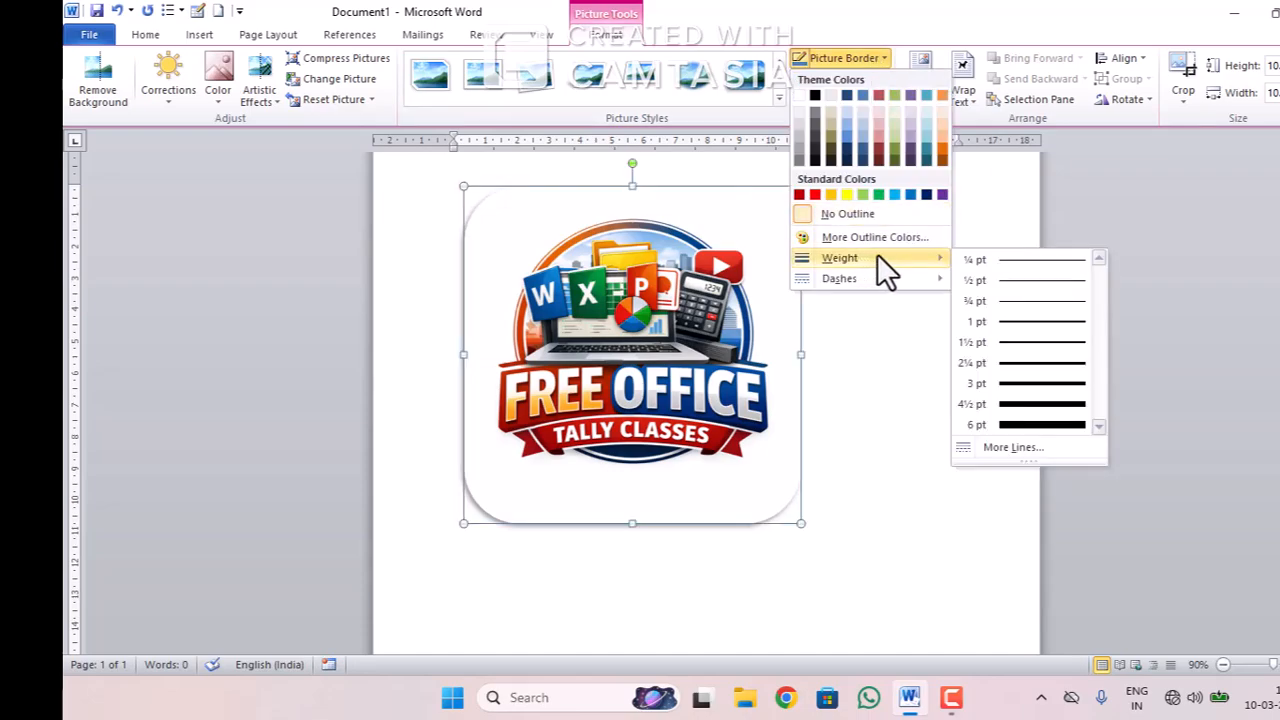
left_click(1031, 402)
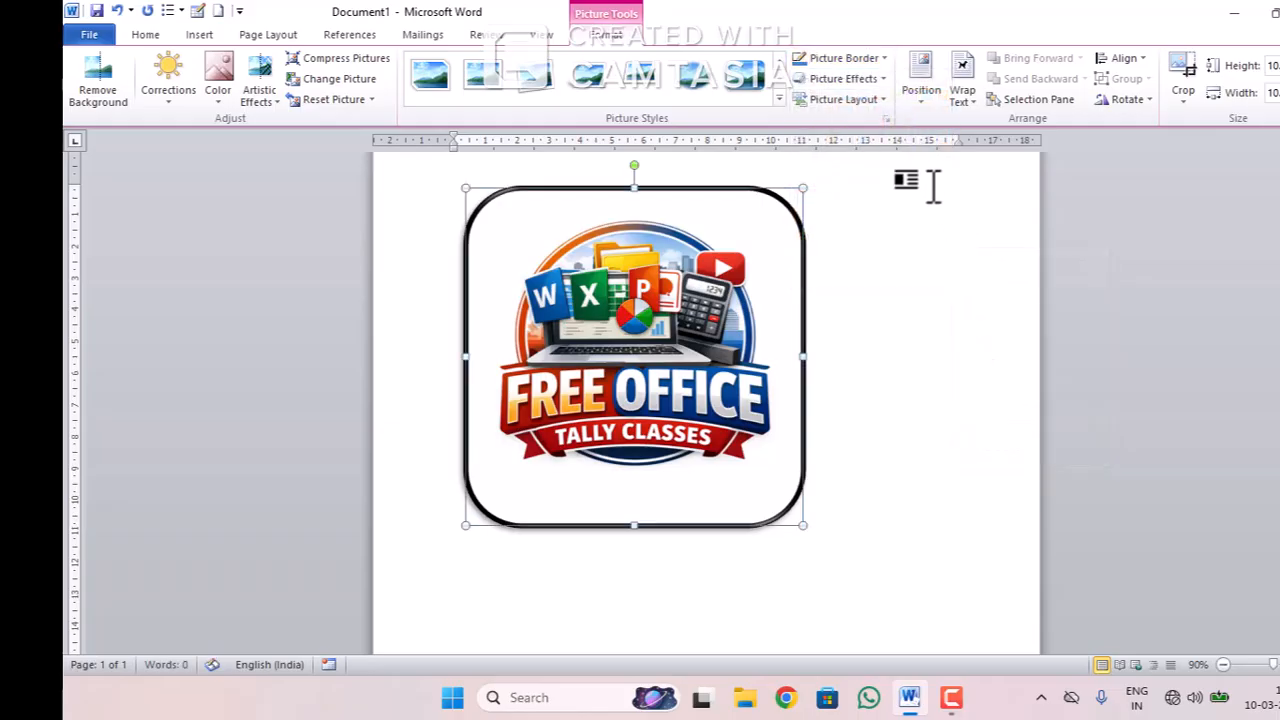
Set the logo picture's border to a custom light purple with RGB 176, 160, 242
left_click(868, 60)
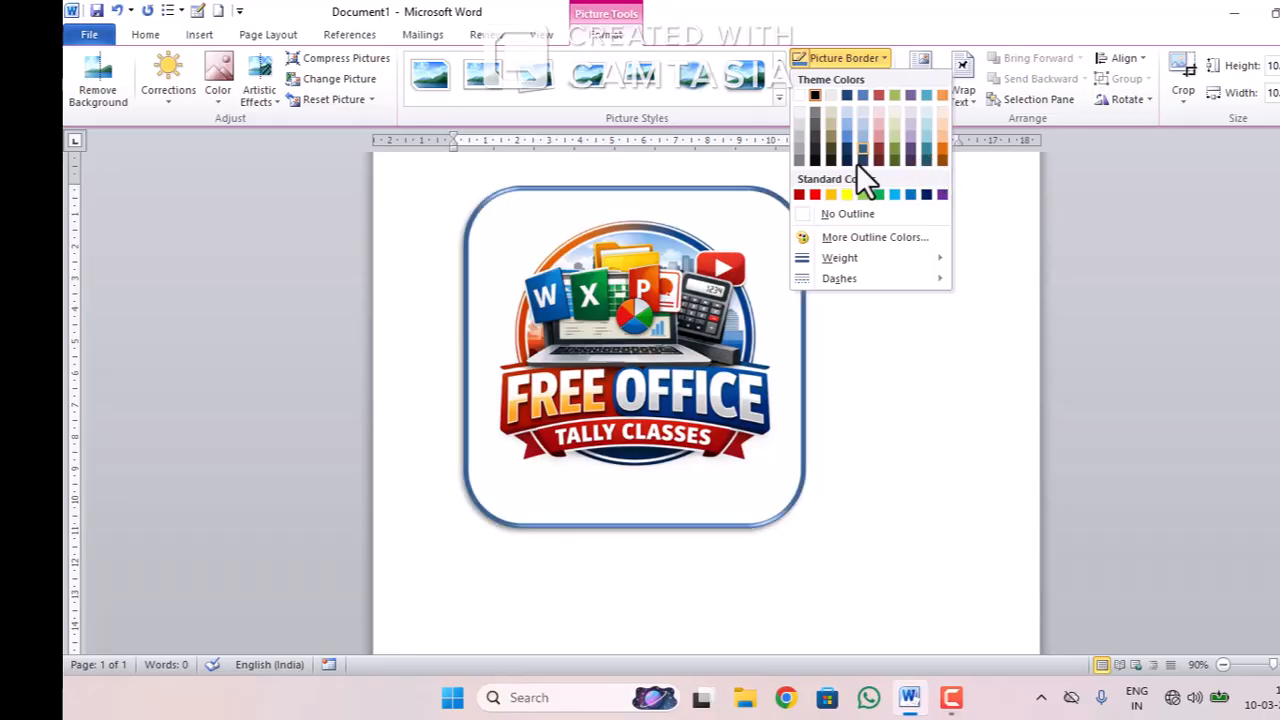
left_click(861, 237)
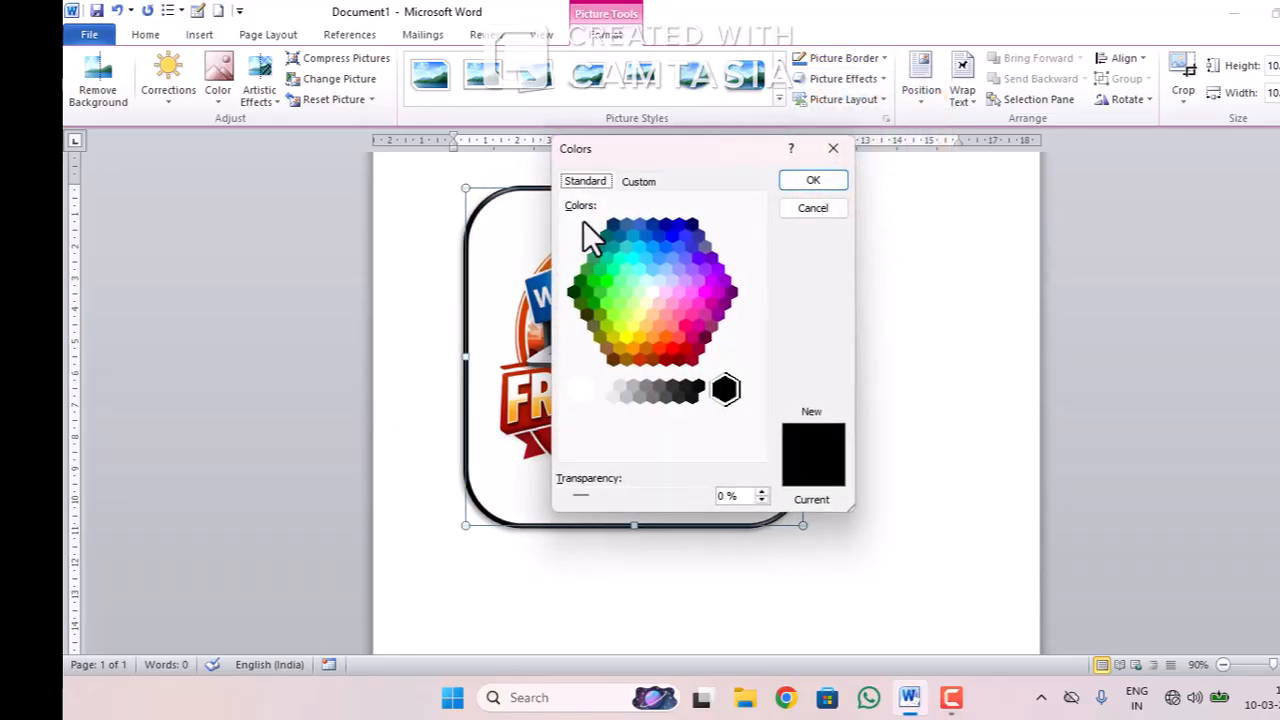
left_click(619, 257)
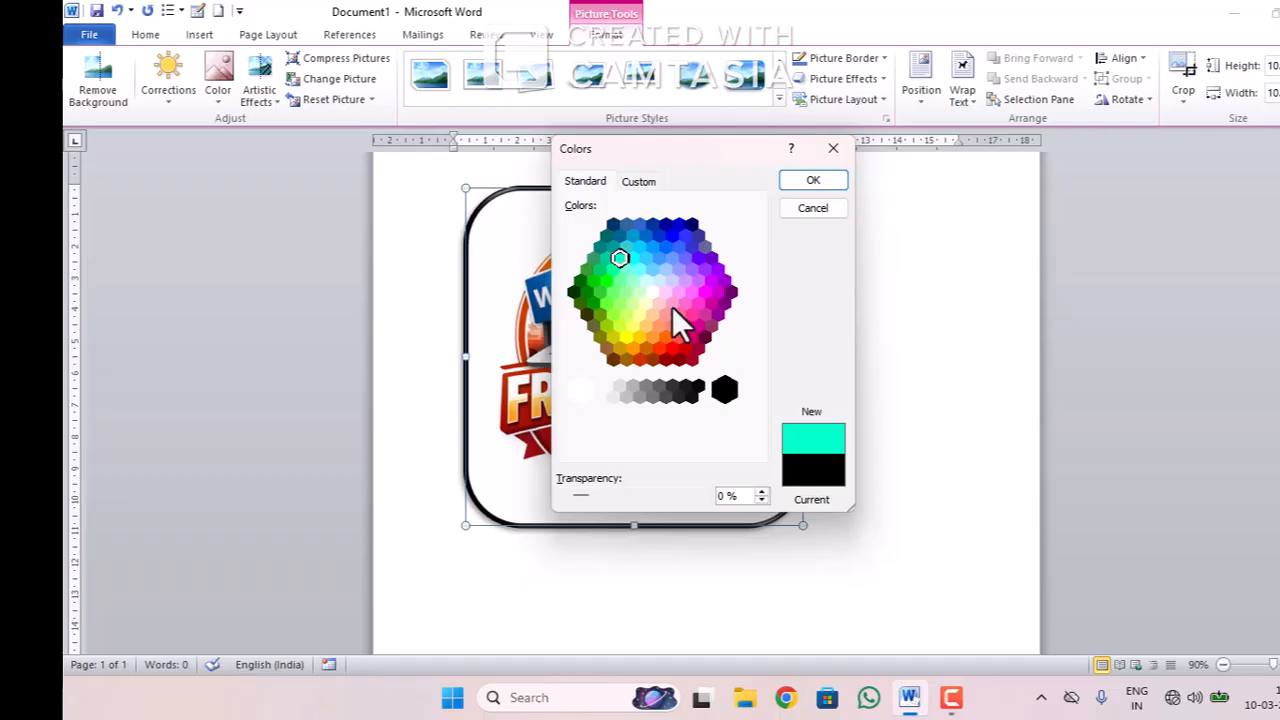
left_click(656, 280)
left_click(646, 303)
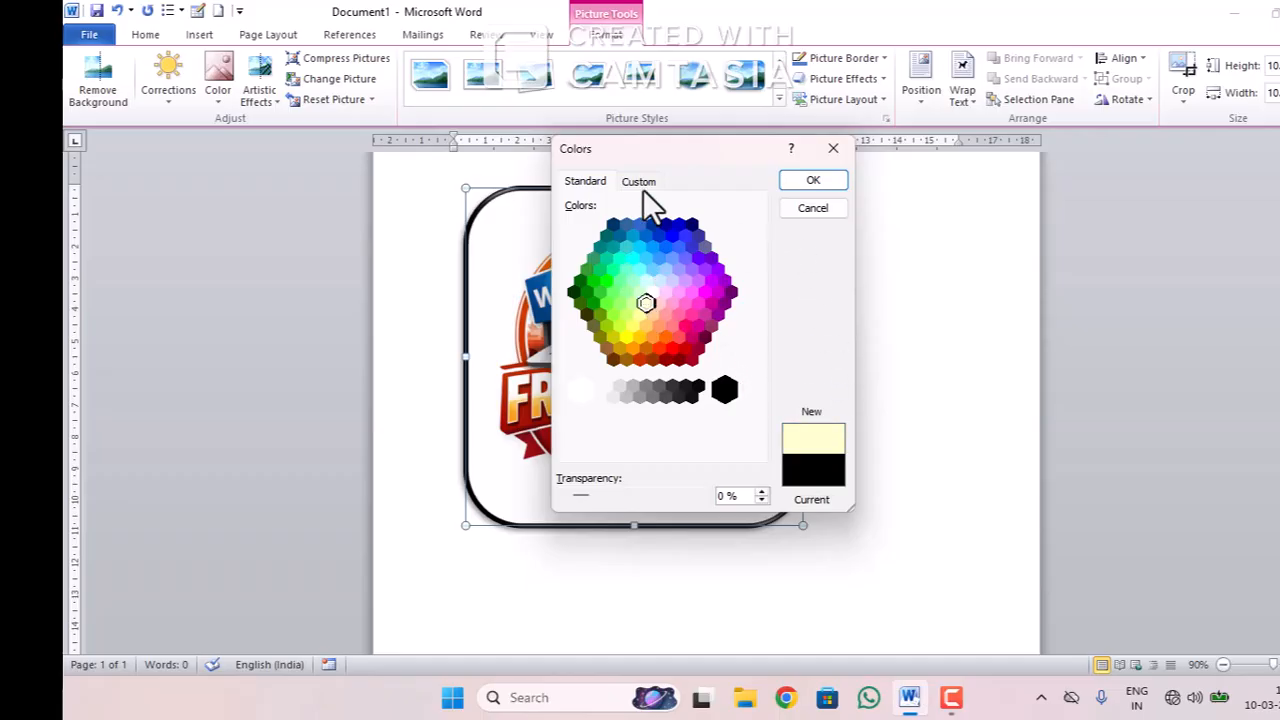
left_click(640, 183)
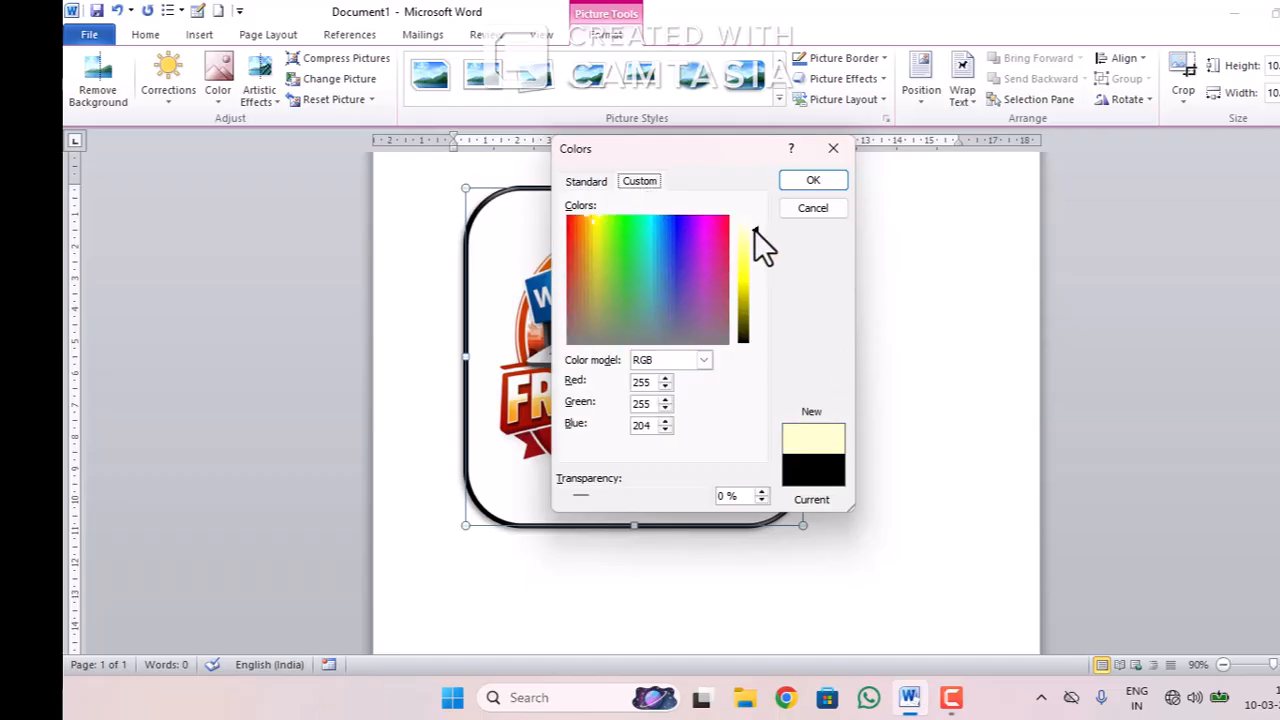
mouse_move(754, 229)
left_mouse_down()
mouse_move(758, 322)
mouse_move(753, 231)
left_mouse_up()
left_click(680, 228)
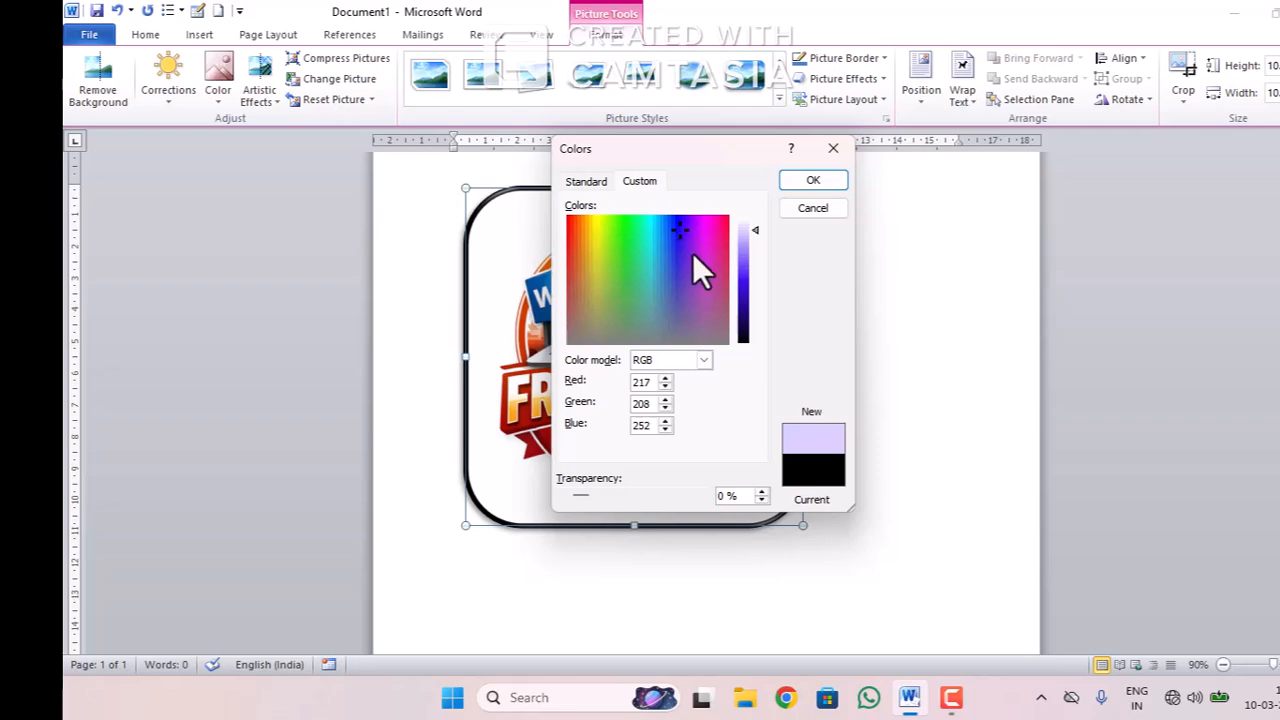
left_click(679, 246)
mouse_move(752, 227)
left_mouse_down()
mouse_move(766, 320)
mouse_move(767, 244)
left_mouse_up()
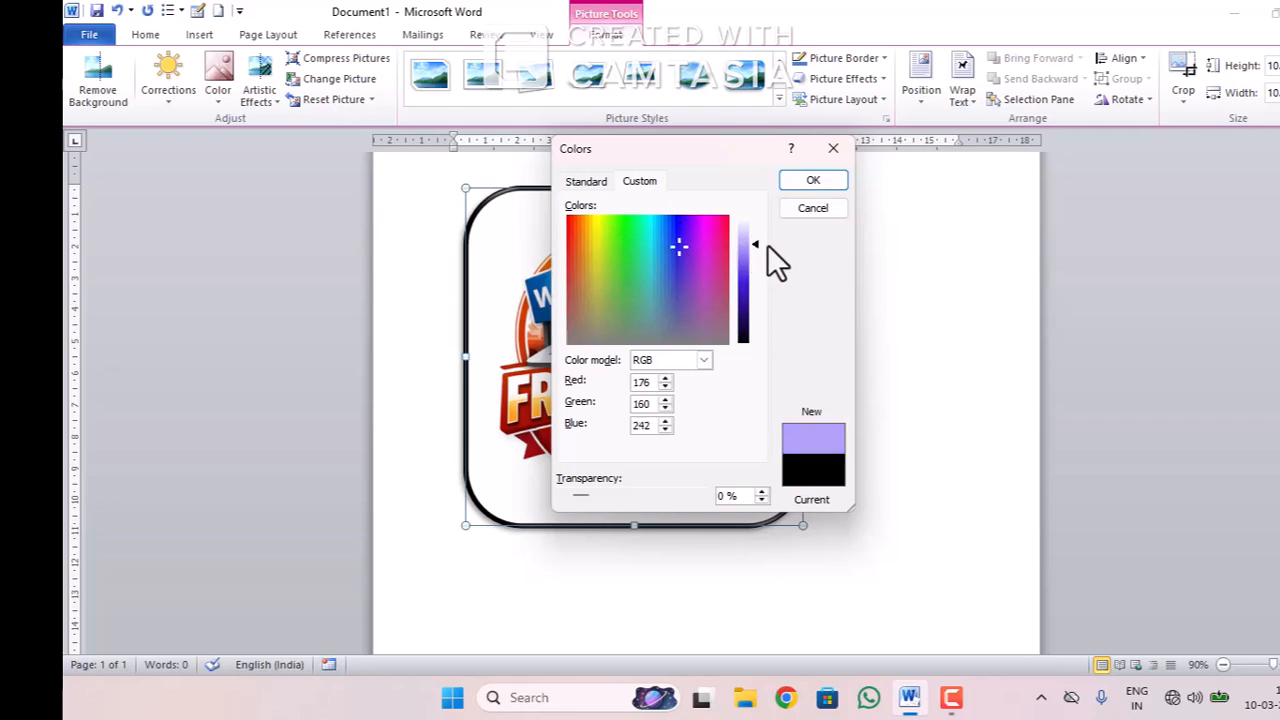
left_click(813, 181)
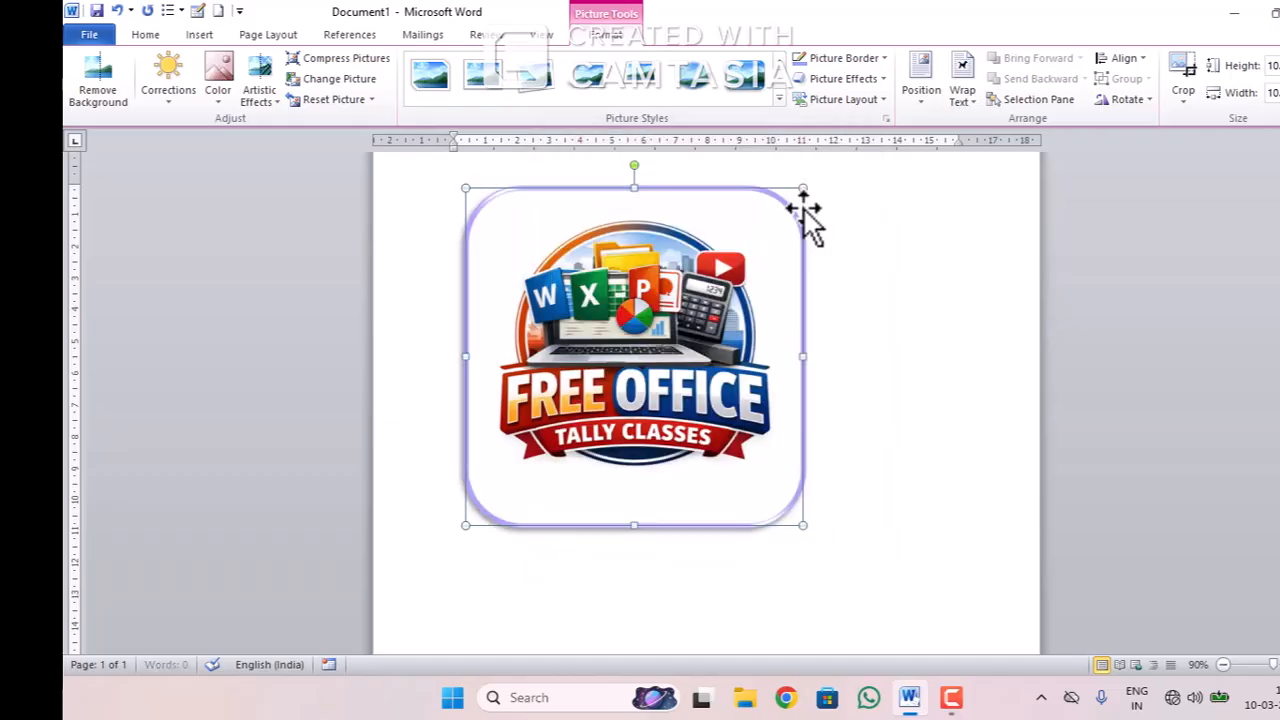
Apply the third preset effect of the first row to the logo picture and the middle outer shadow of the third row
left_click(852, 73)
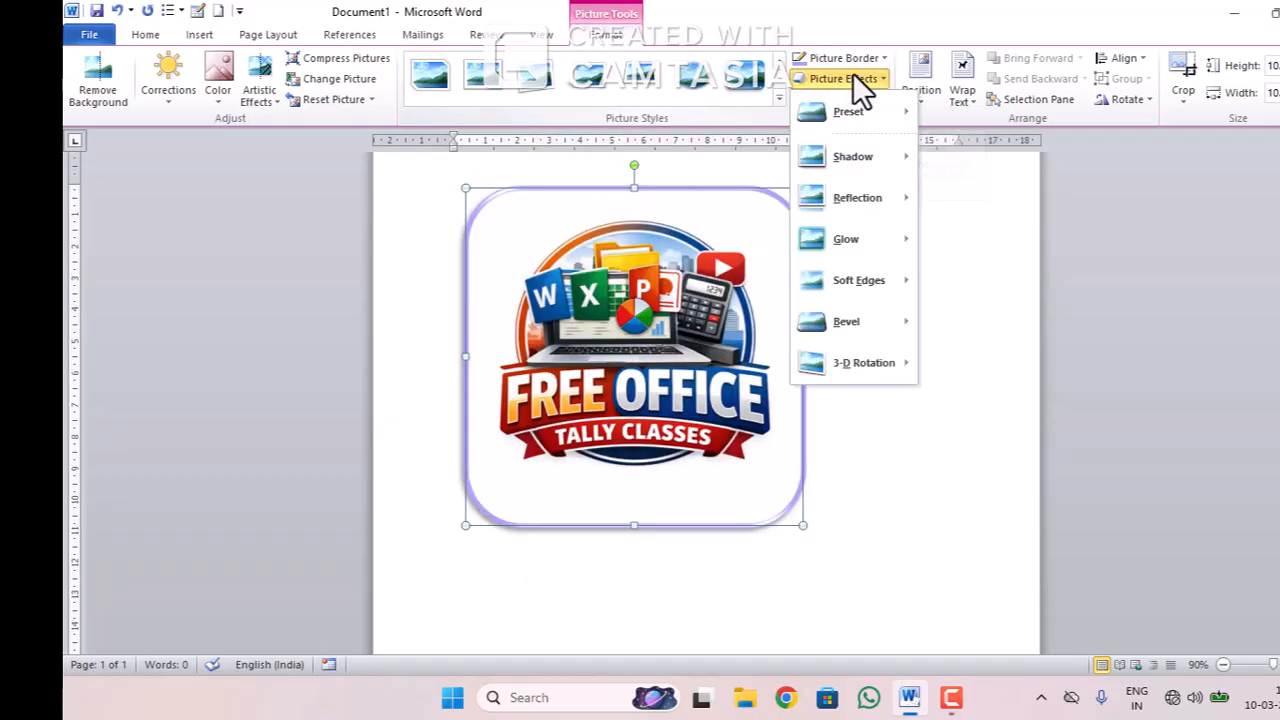
mouse_move(848, 110)
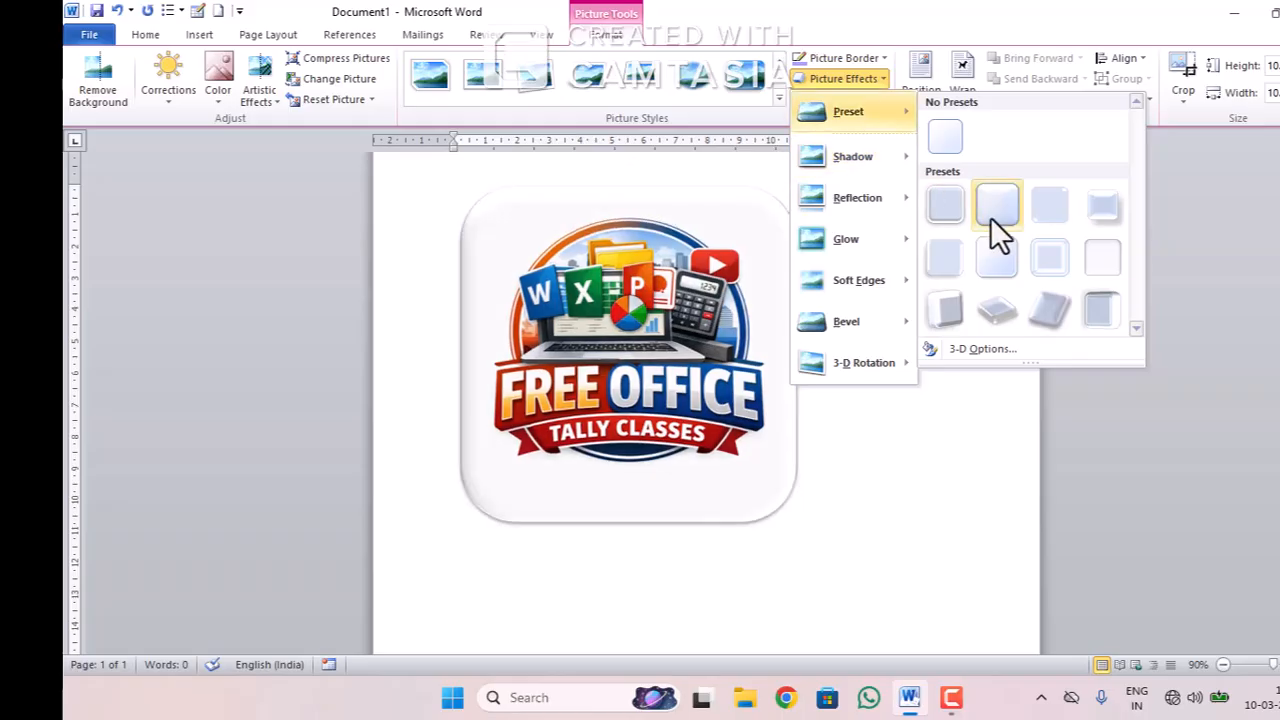
left_click(1051, 217)
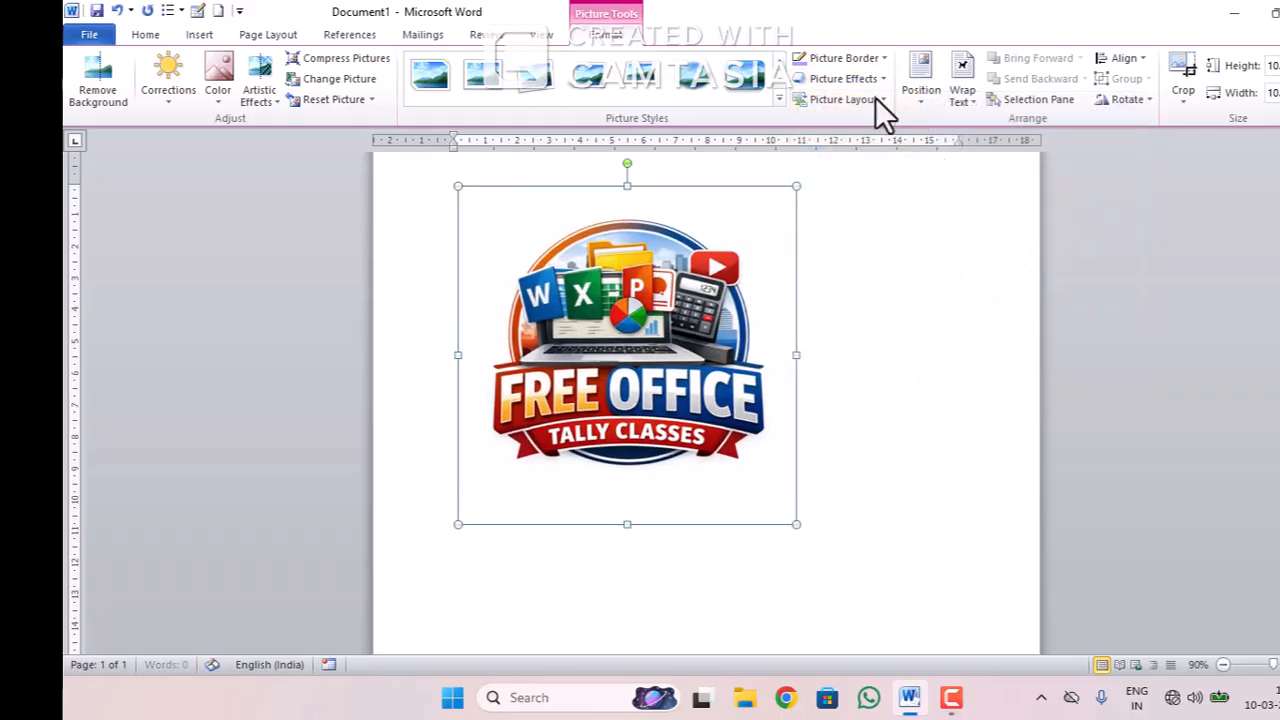
left_click(867, 81)
mouse_move(878, 163)
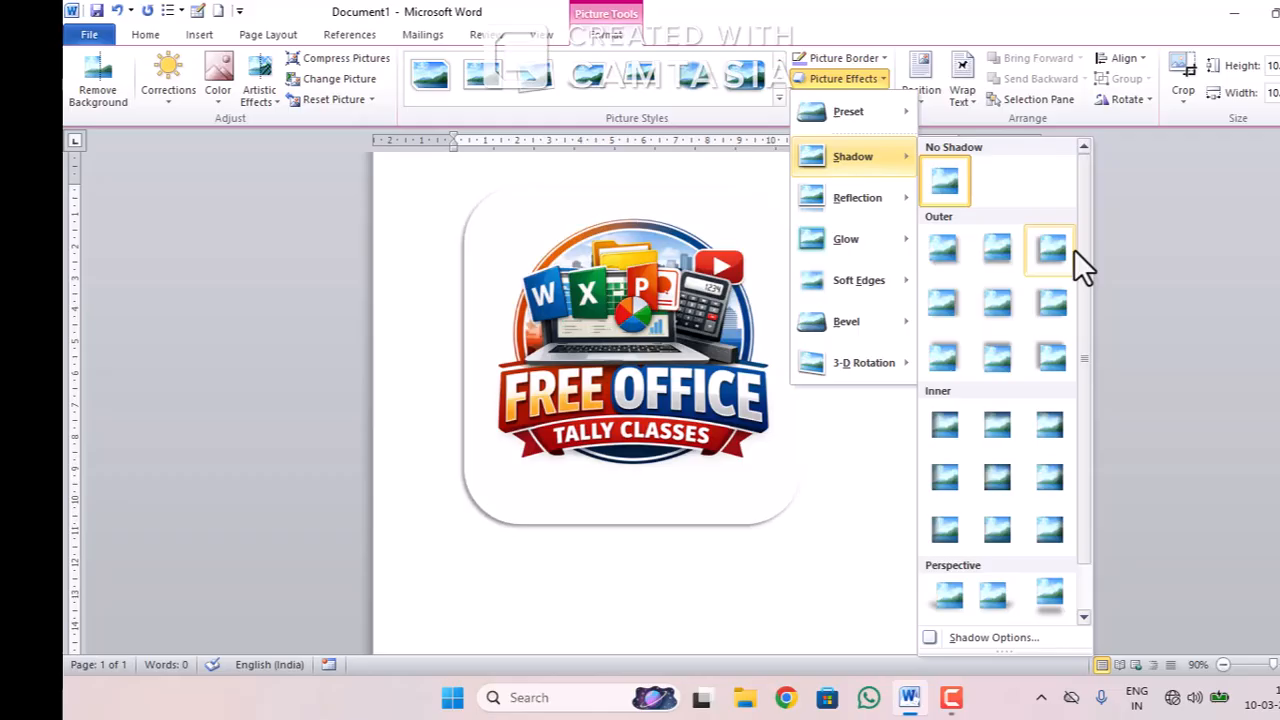
left_click(993, 350)
Apply the middle reflection variation of the second row to the logo picture and view the mirrored image below it
left_click(845, 86)
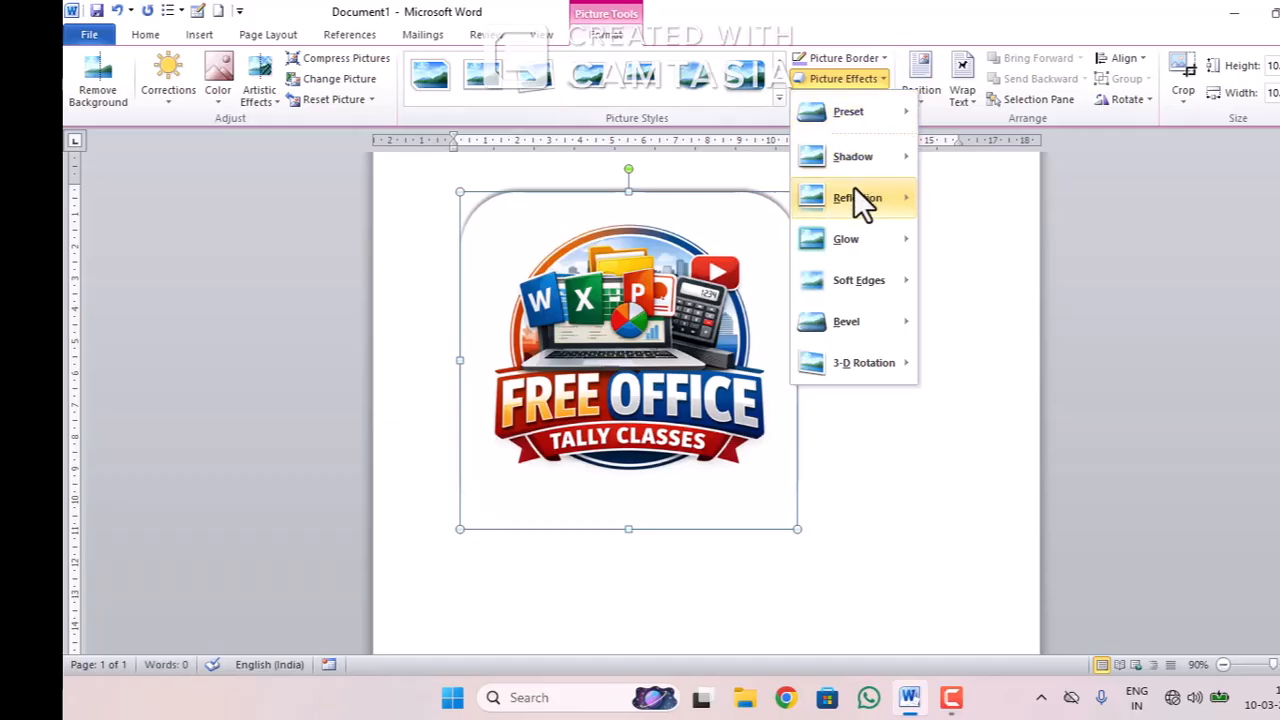
mouse_move(856, 196)
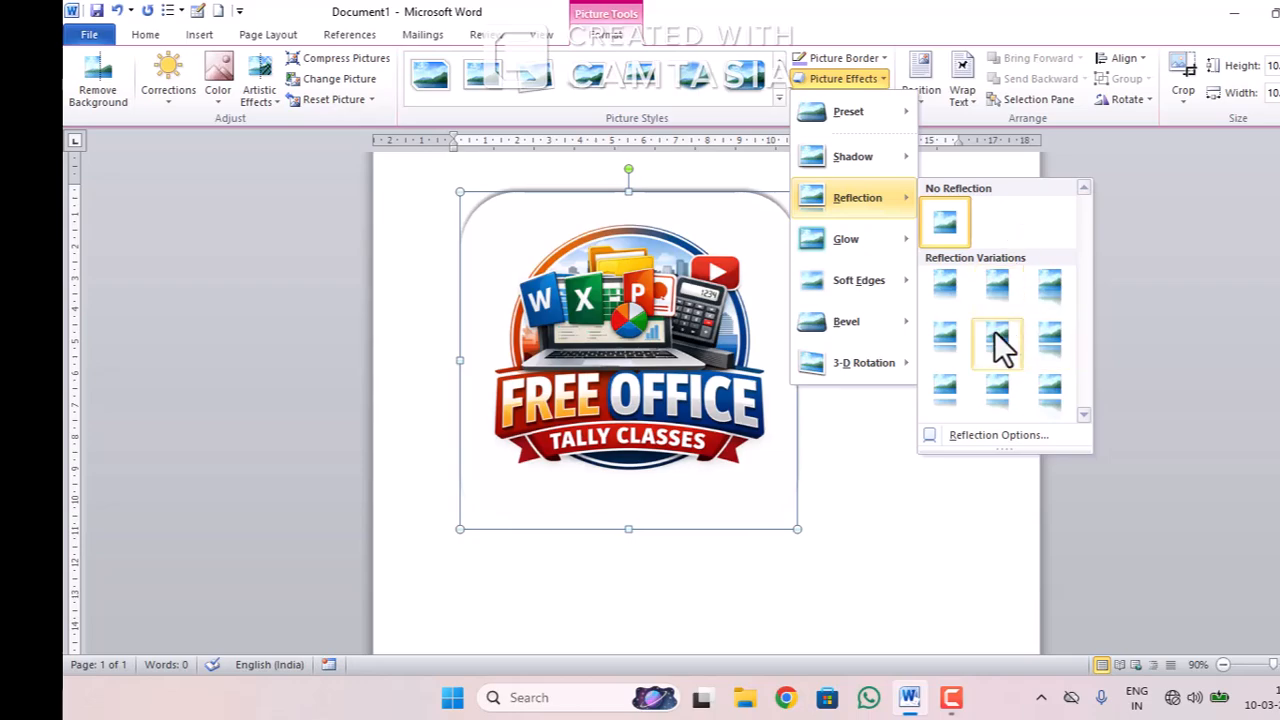
left_click(1000, 345)
scroll(784, 410, "down", 5)
scroll(784, 410, "up", 1)
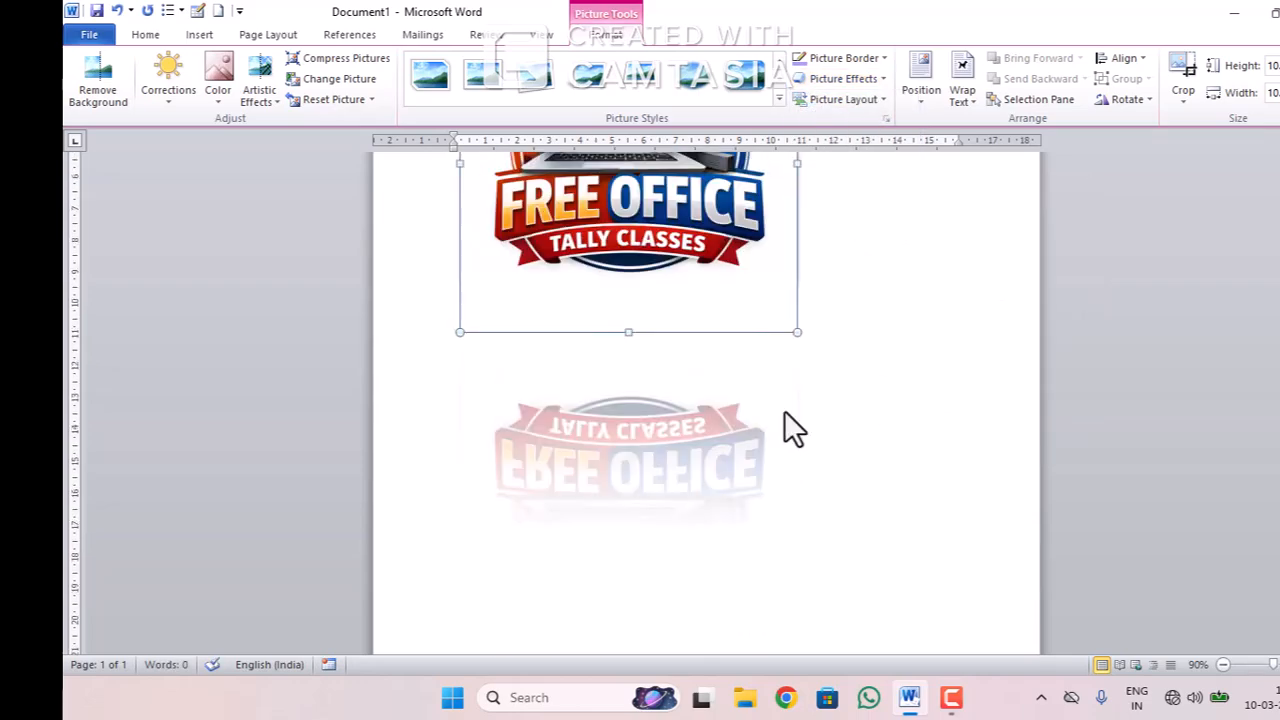
scroll(763, 278, "up", 3)
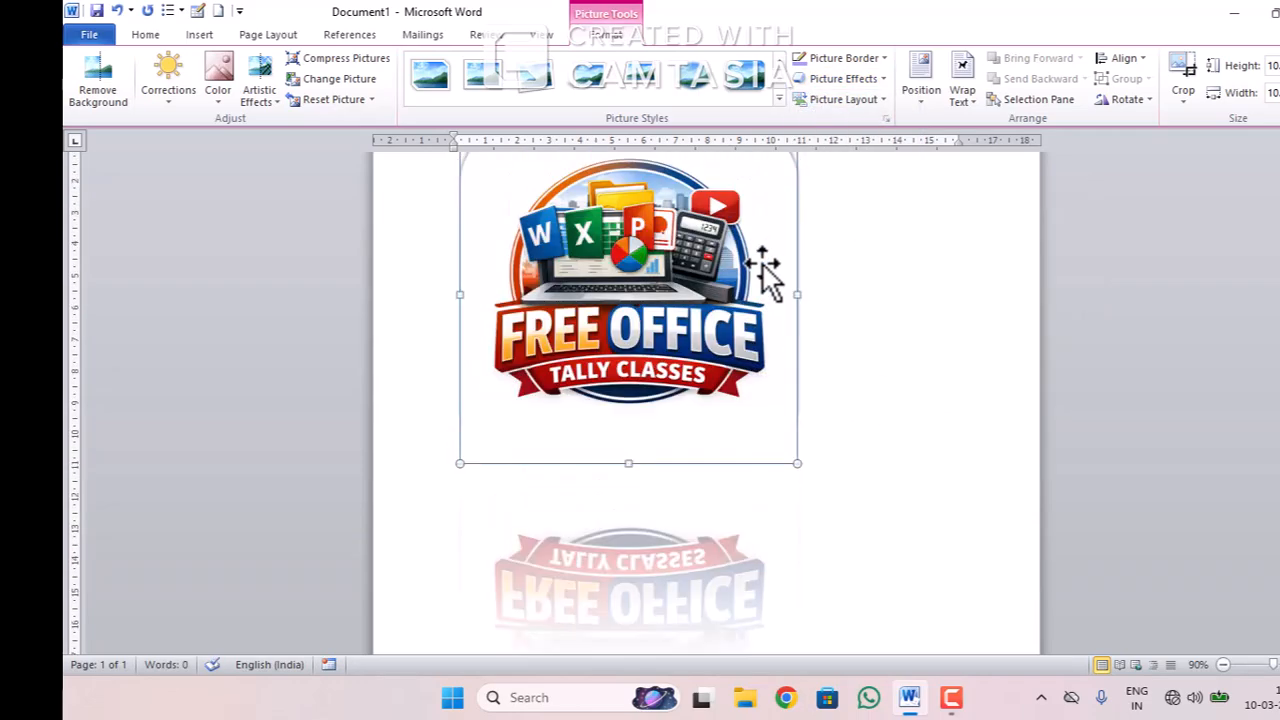
Change the logo picture's reflection to the middle variation of the third row
left_click(878, 78)
mouse_move(880, 200)
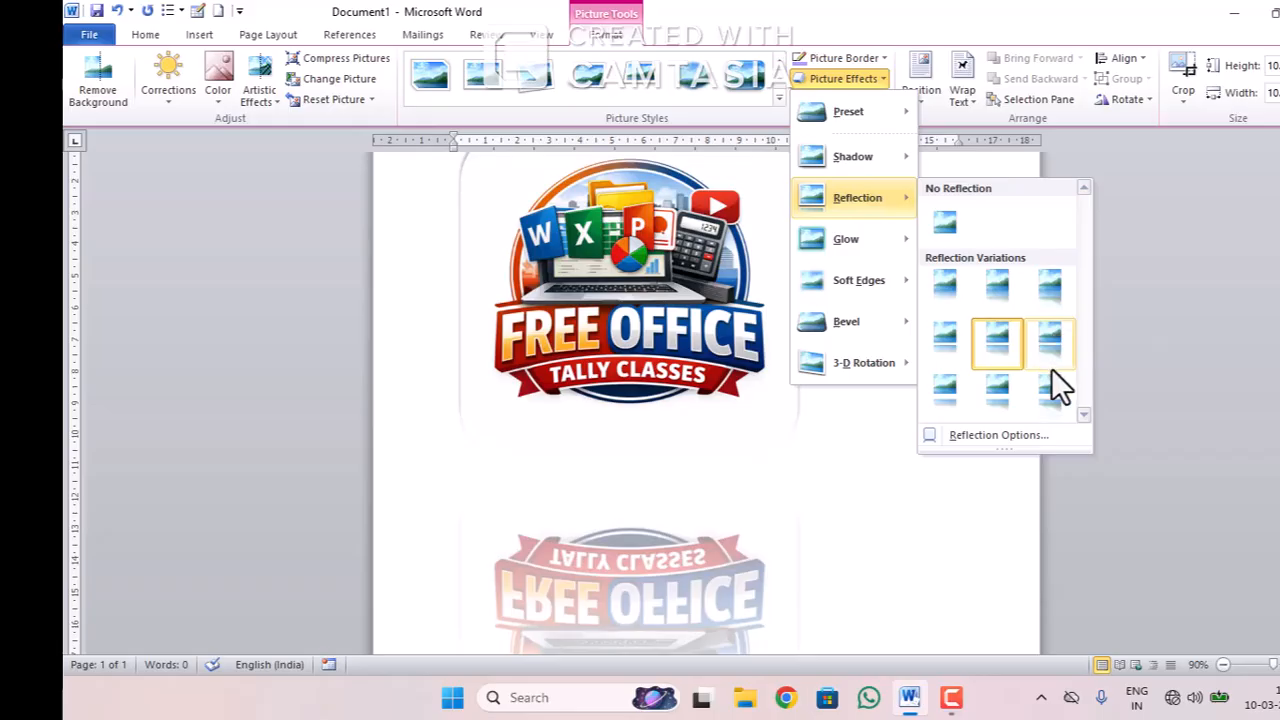
left_click(998, 387)
Give the logo picture the green glow variation of the second row and 5 Point soft edges
left_click(846, 80)
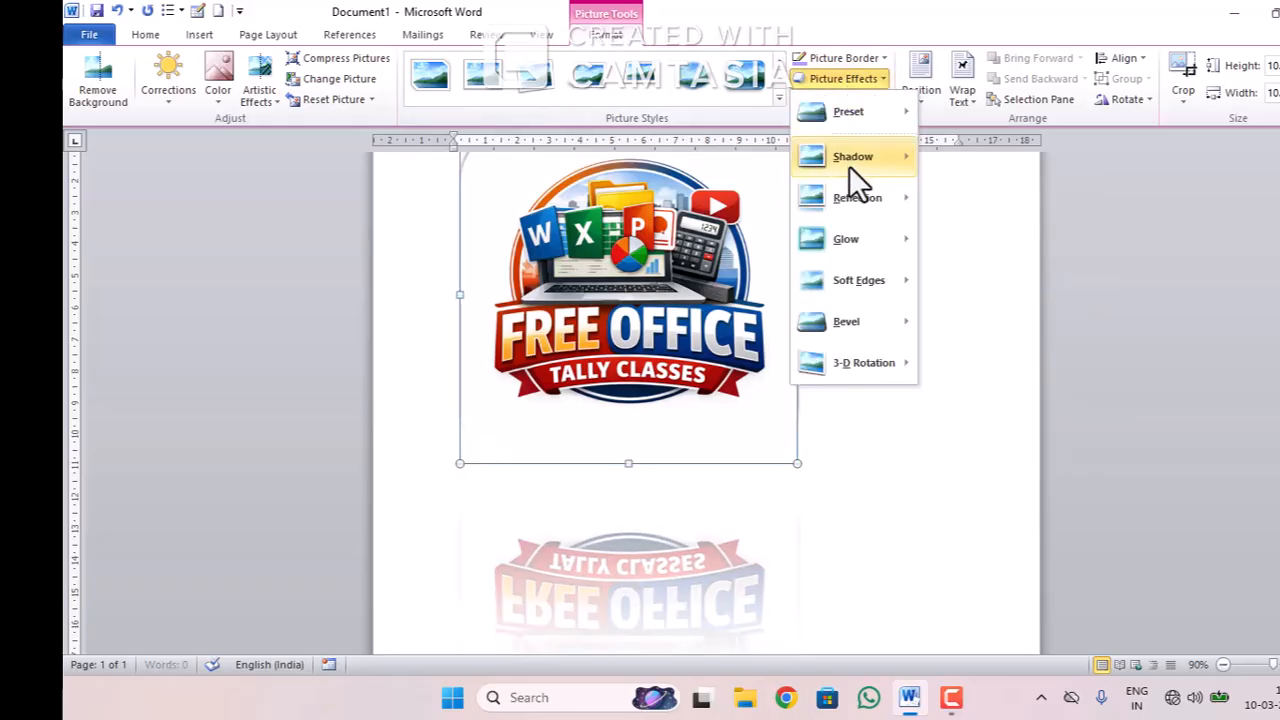
mouse_move(857, 243)
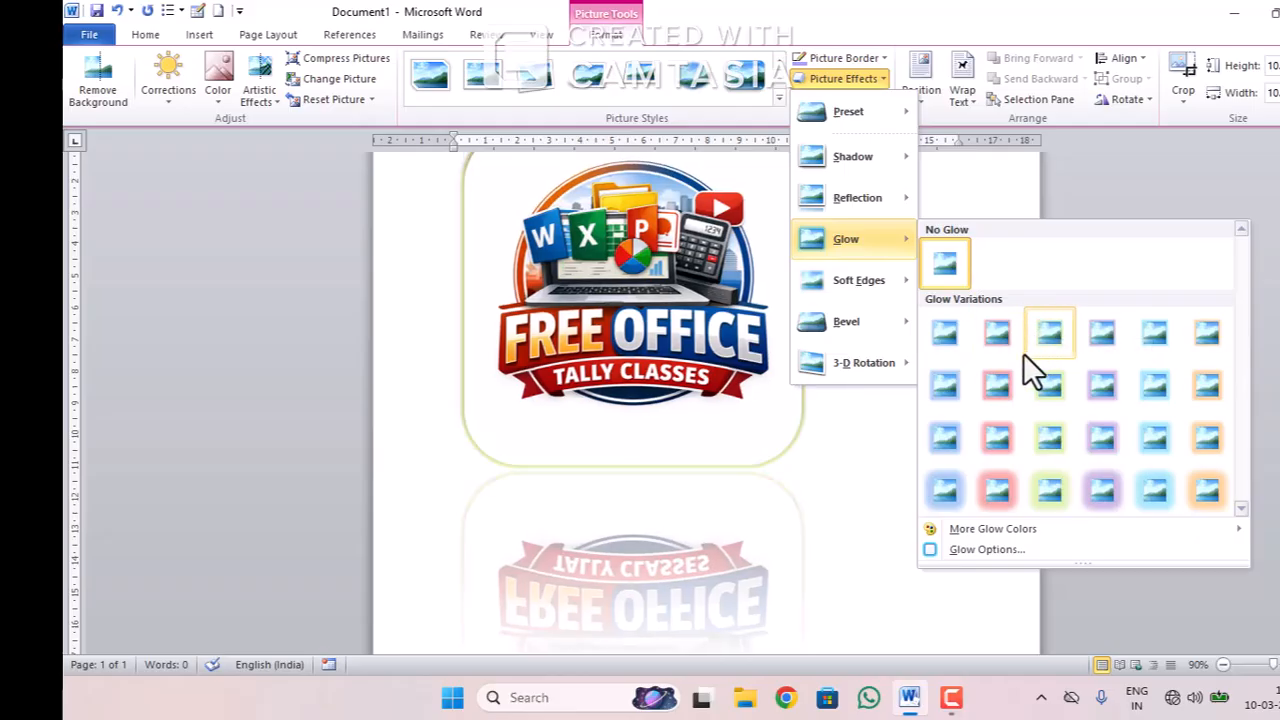
left_click(1048, 383)
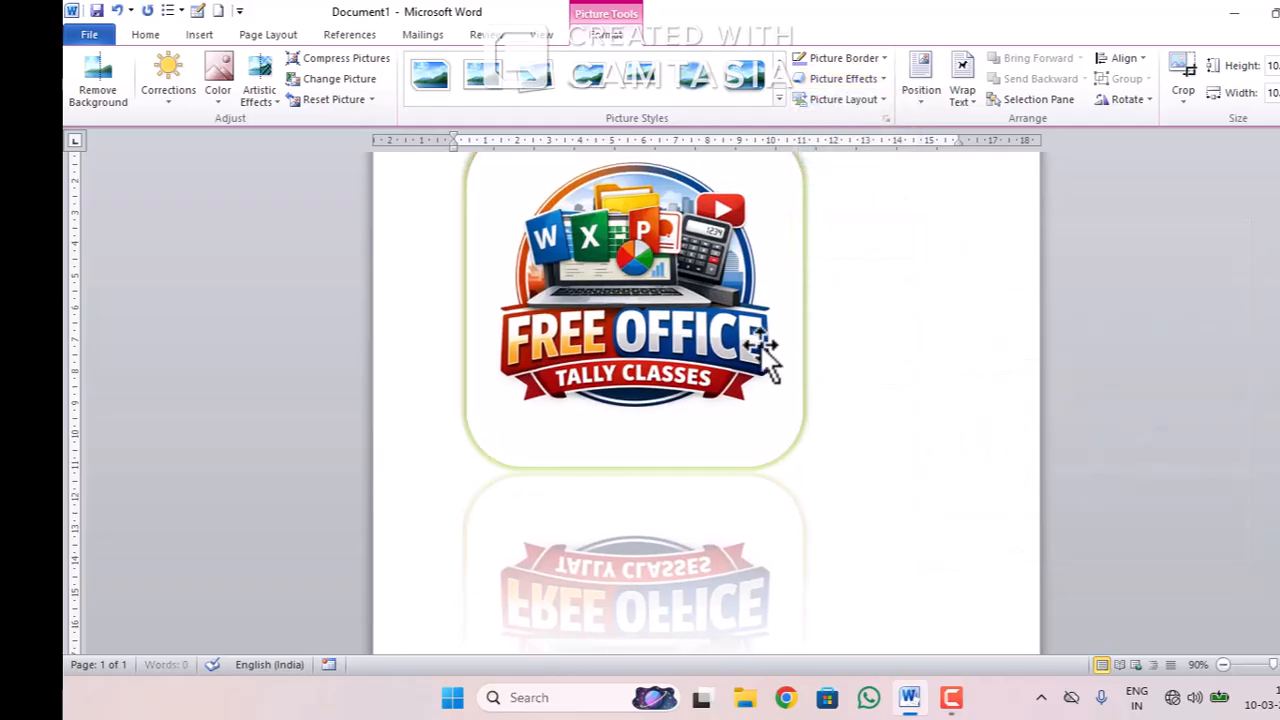
left_click(868, 82)
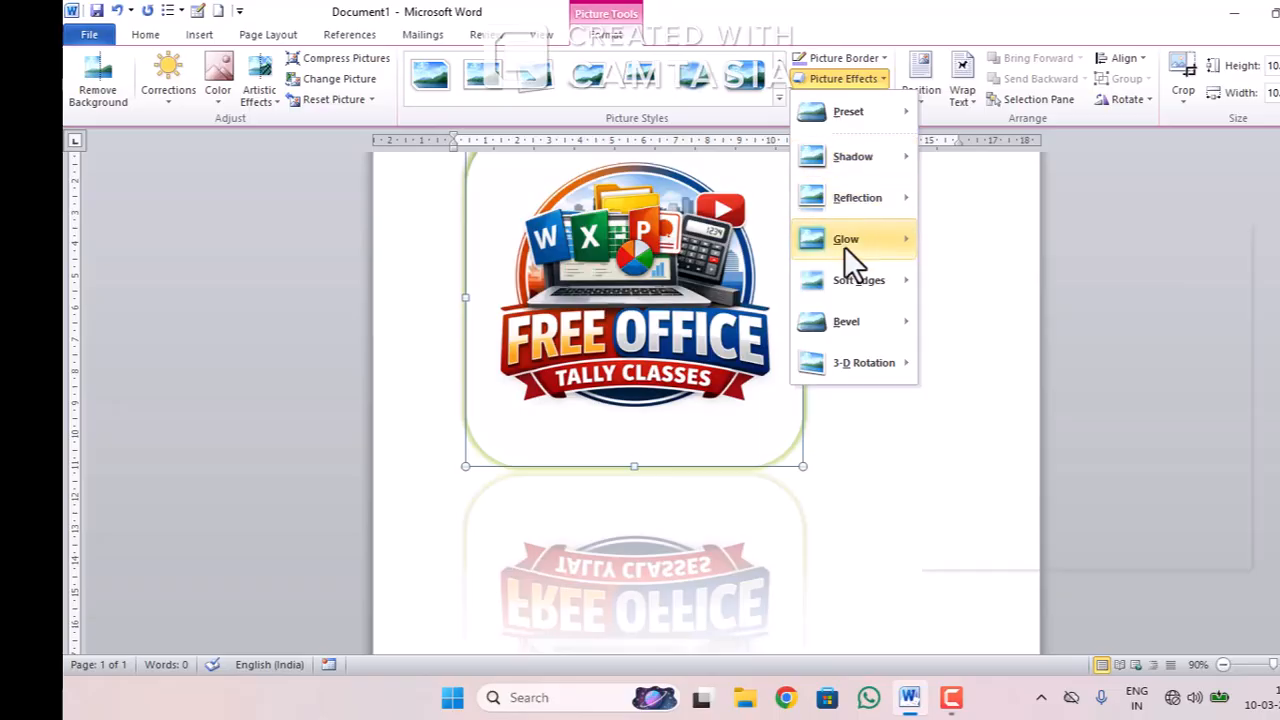
mouse_move(844, 275)
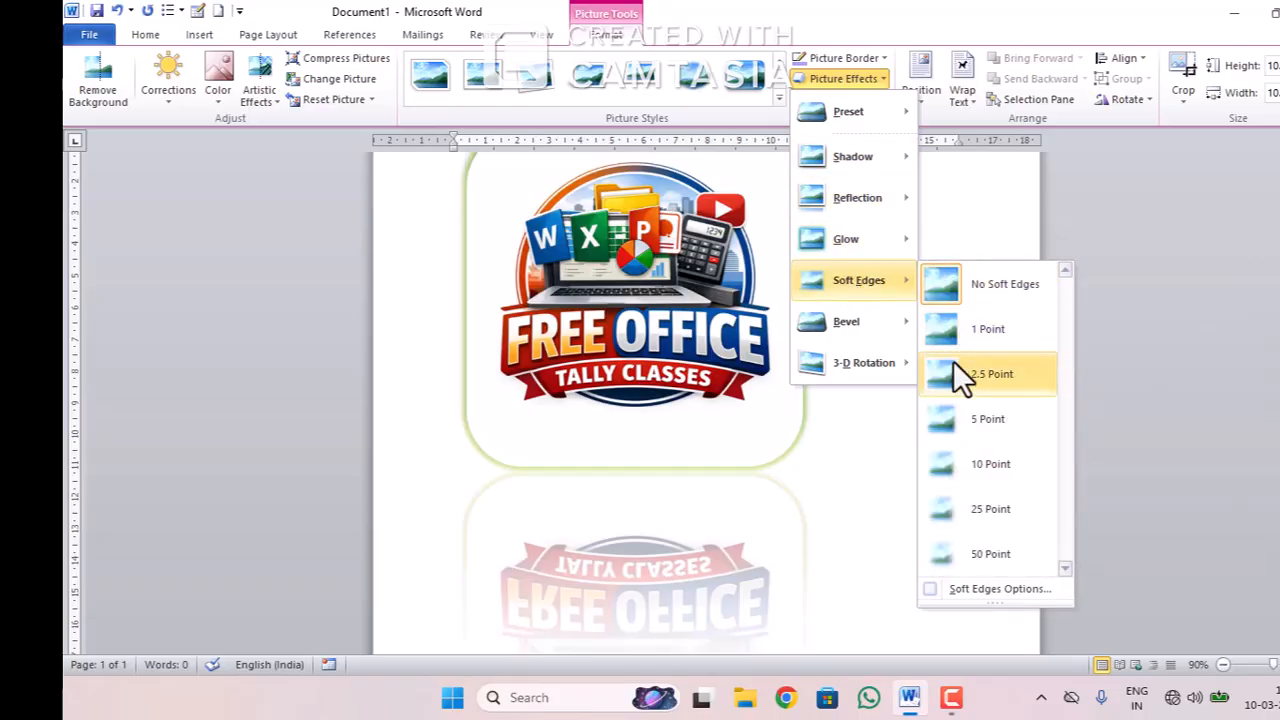
left_click(962, 405)
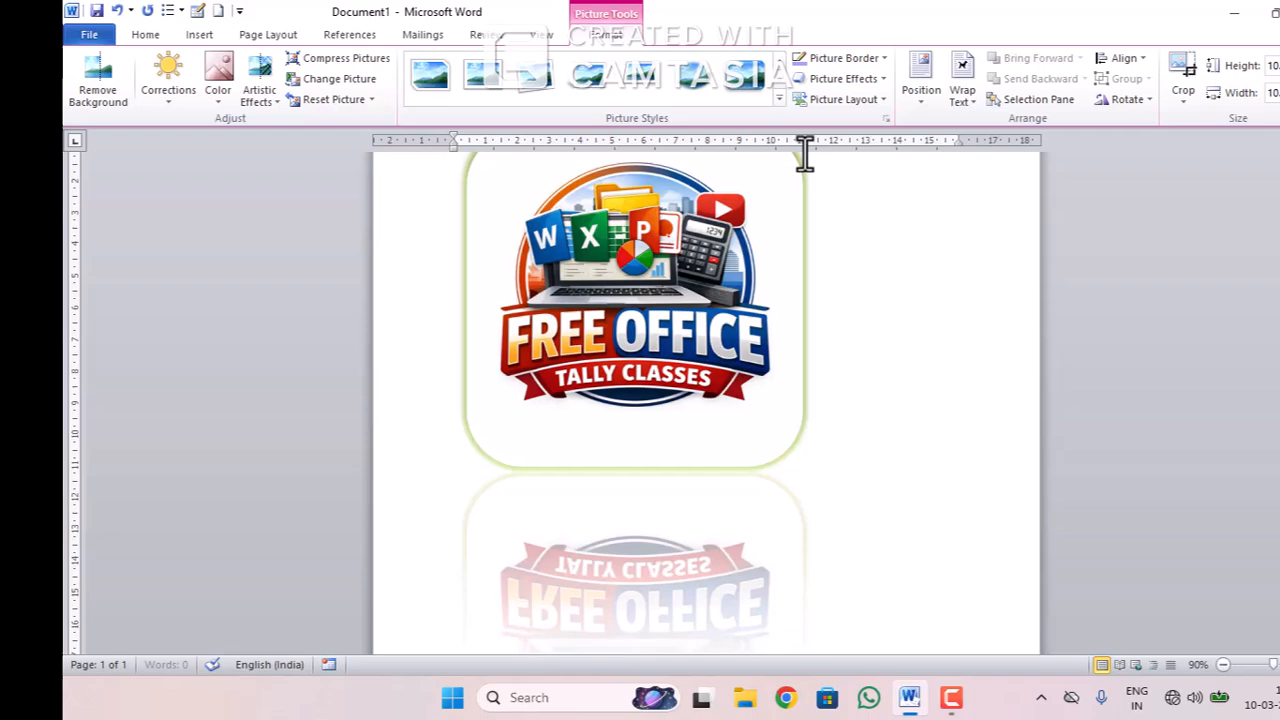
Try the first bevel of the second row and the fourth bevel of the first row on the logo picture
left_click(859, 81)
mouse_move(854, 312)
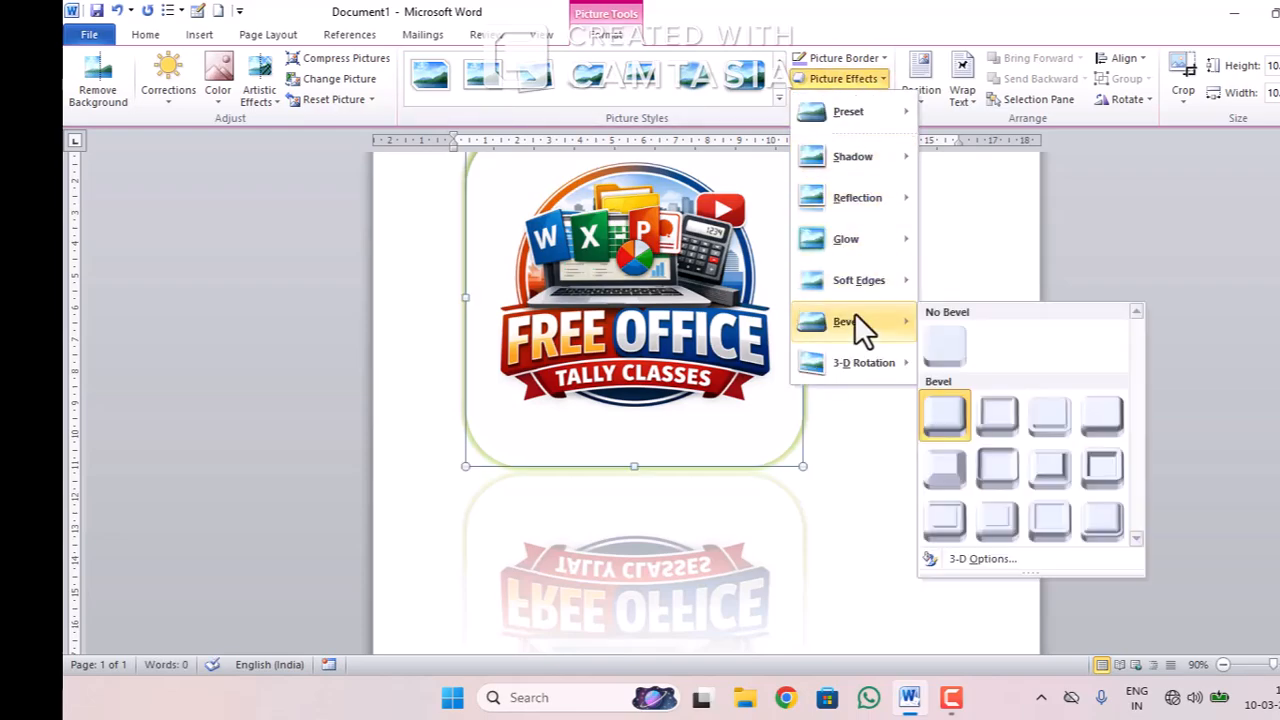
left_click(940, 464)
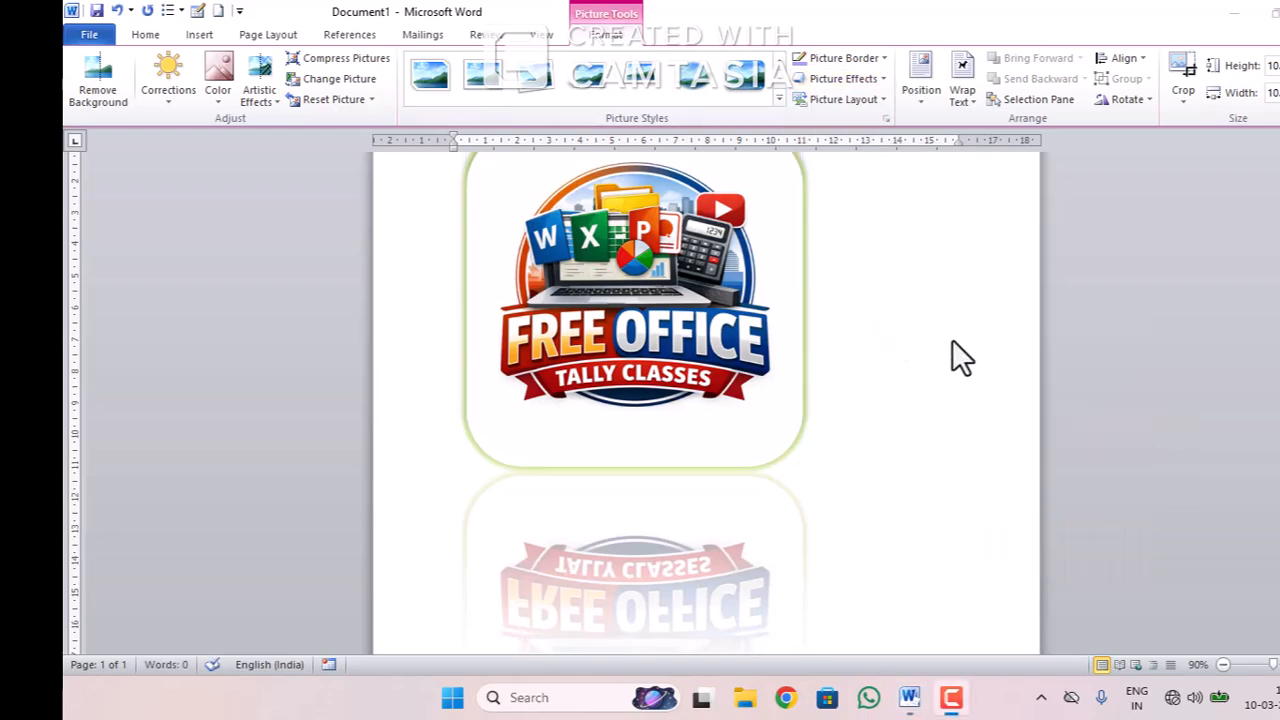
left_click(863, 80)
mouse_move(879, 326)
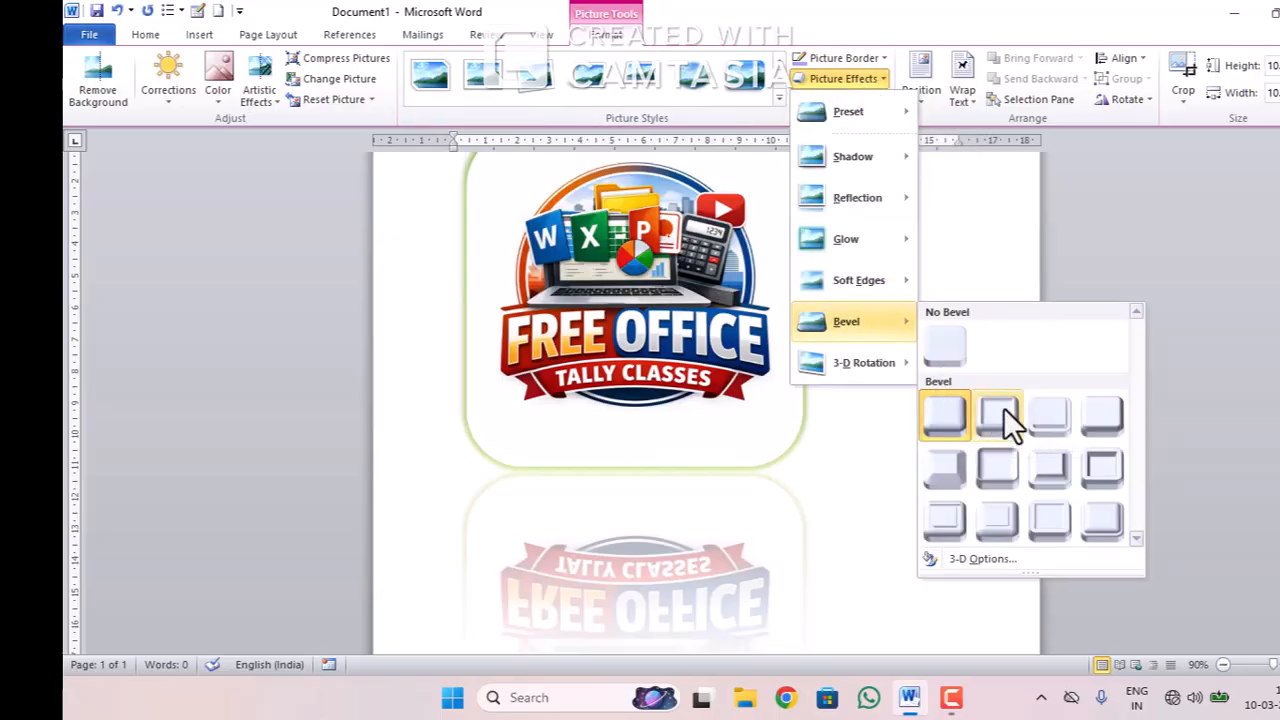
left_click(1114, 407)
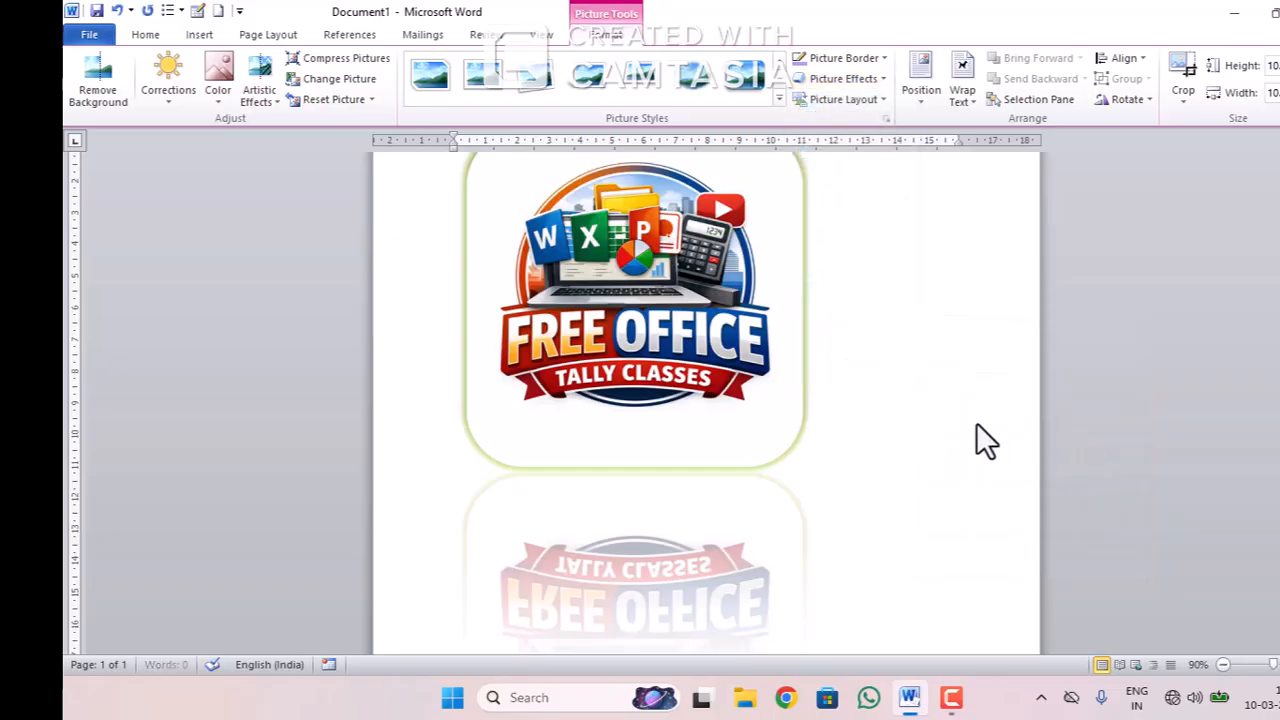
Apply the third bevel of the second row to the logo picture
left_click(872, 76)
scroll(637, 426, "up", 3)
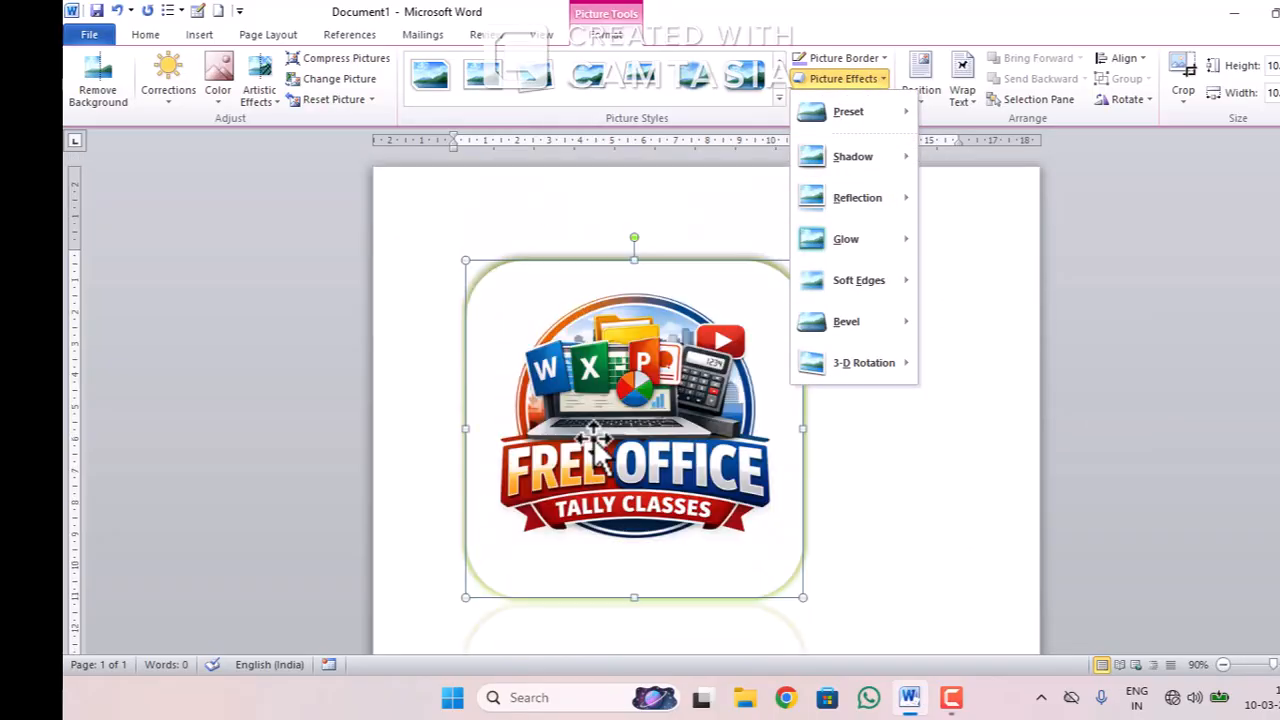
mouse_move(905, 327)
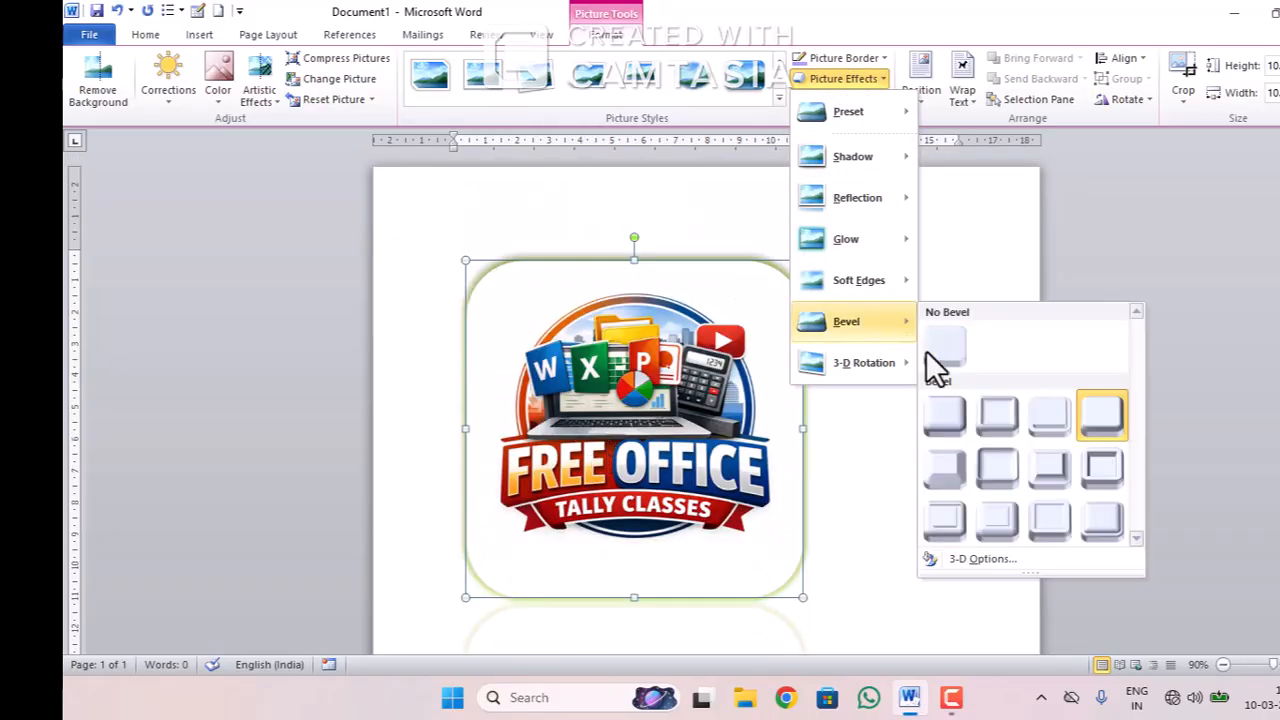
left_click(1049, 468)
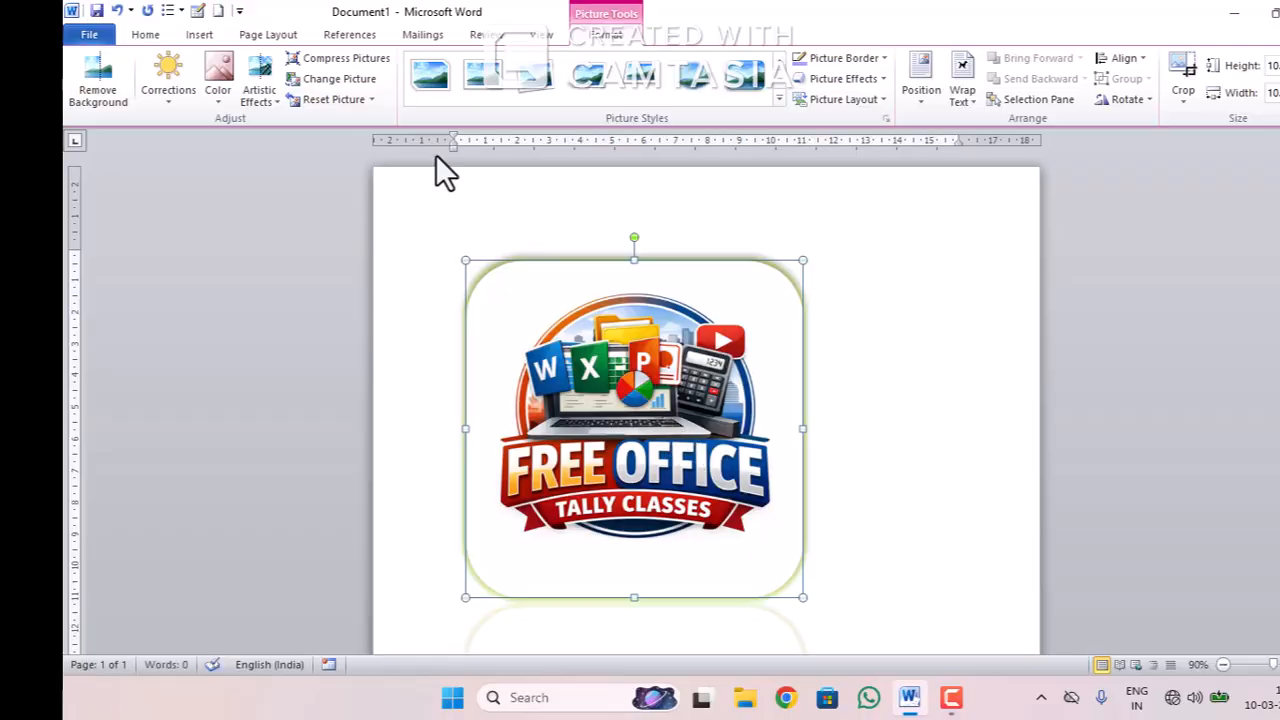
Replace the logo picture with the thumbnailfon image from the Downloads folder and review its reflection
left_click(323, 80)
scroll(165, 200, "up", 3)
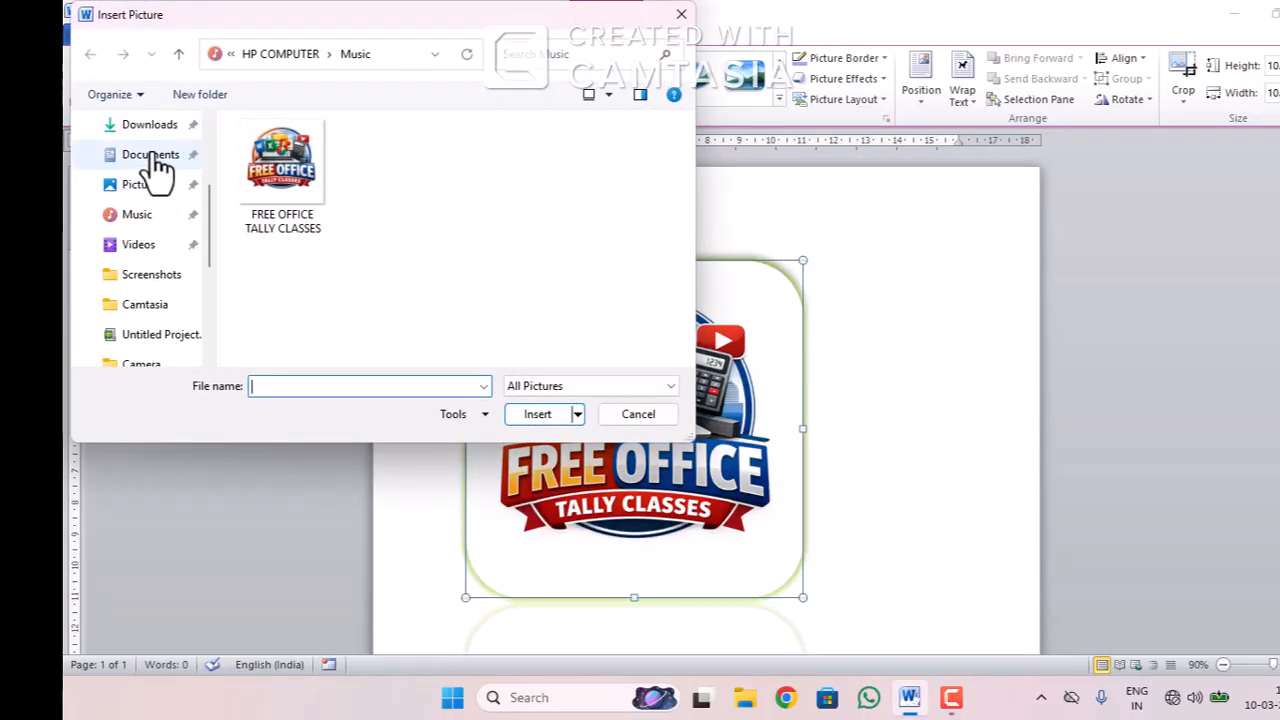
left_click(150, 125)
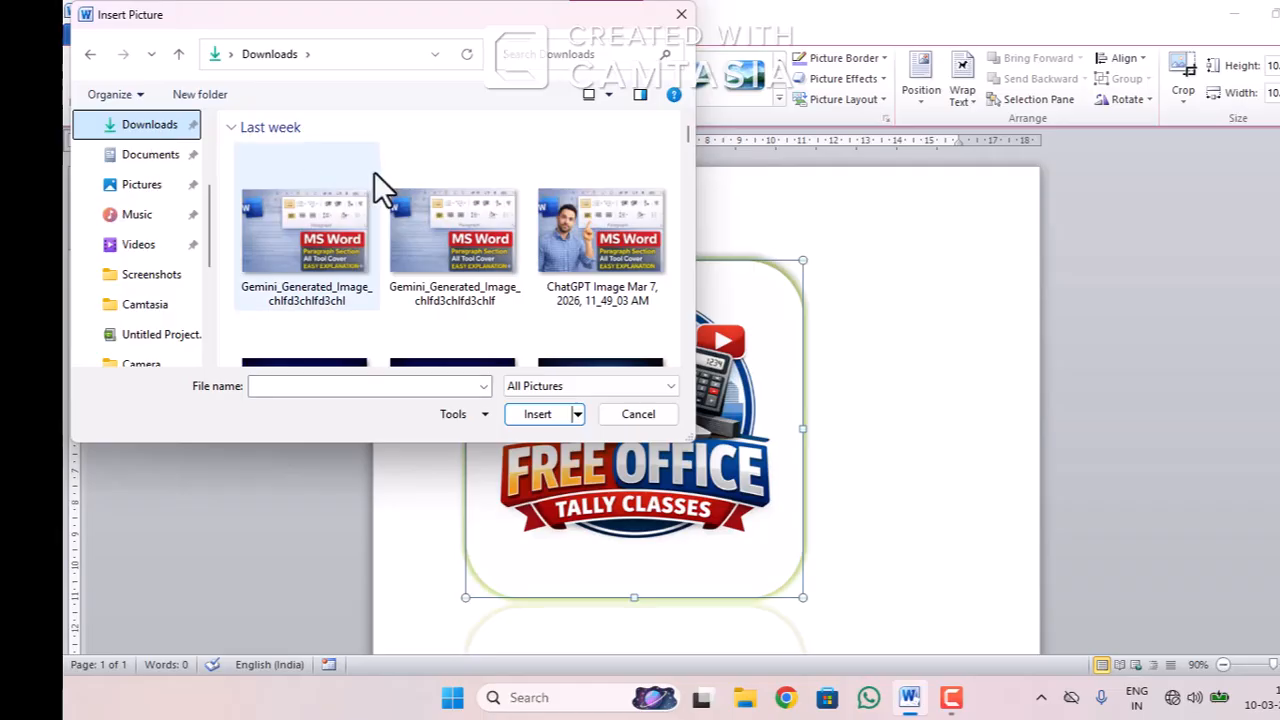
left_click(332, 224)
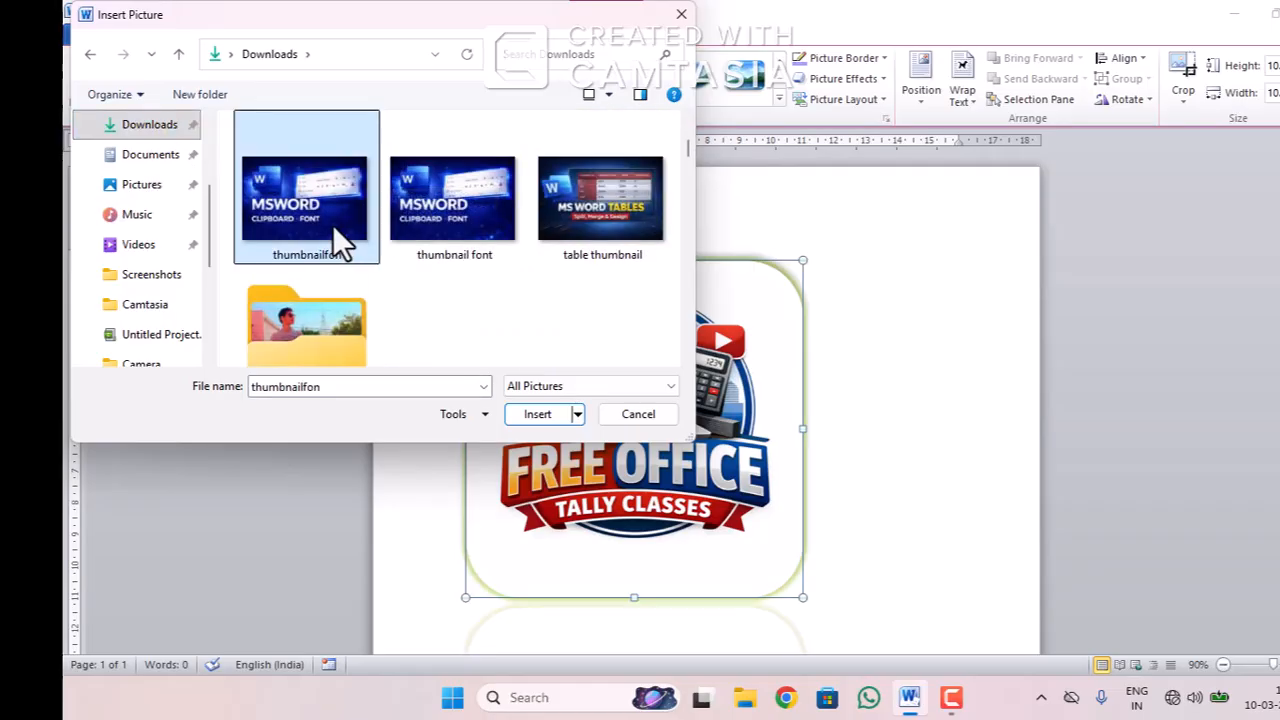
left_click(548, 416)
scroll(854, 404, "down", 5)
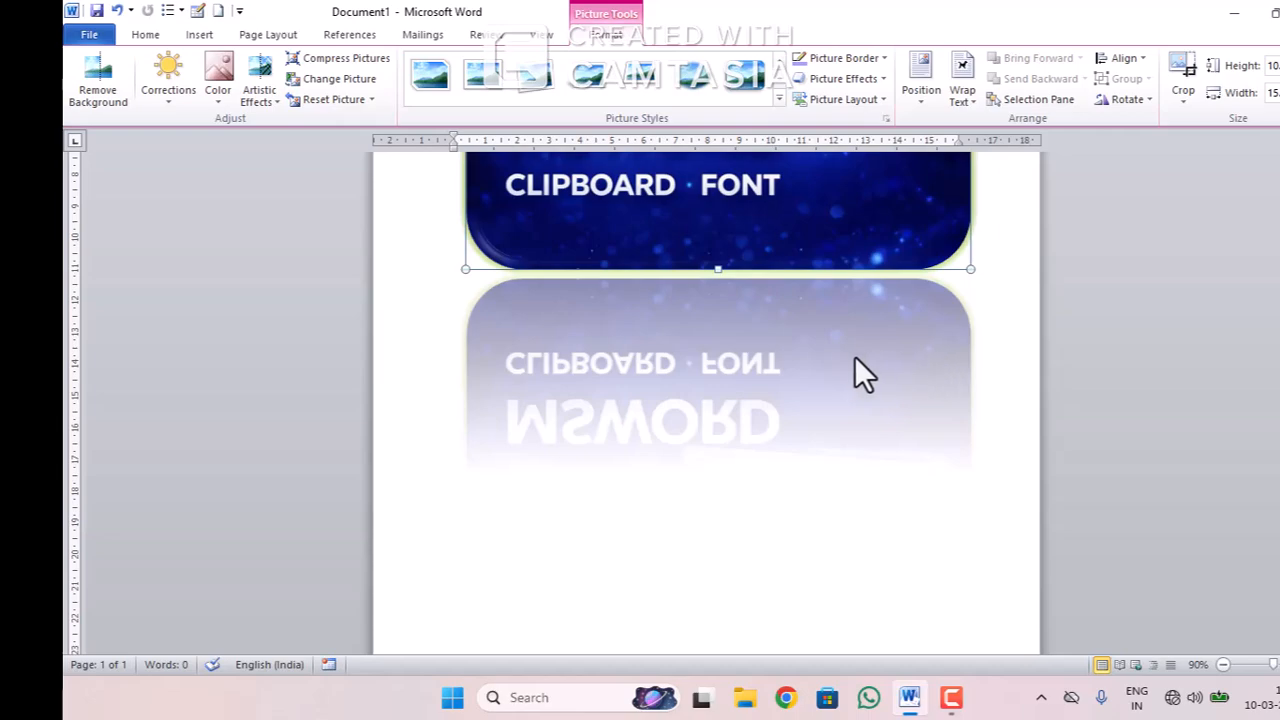
scroll(860, 360, "up", 5)
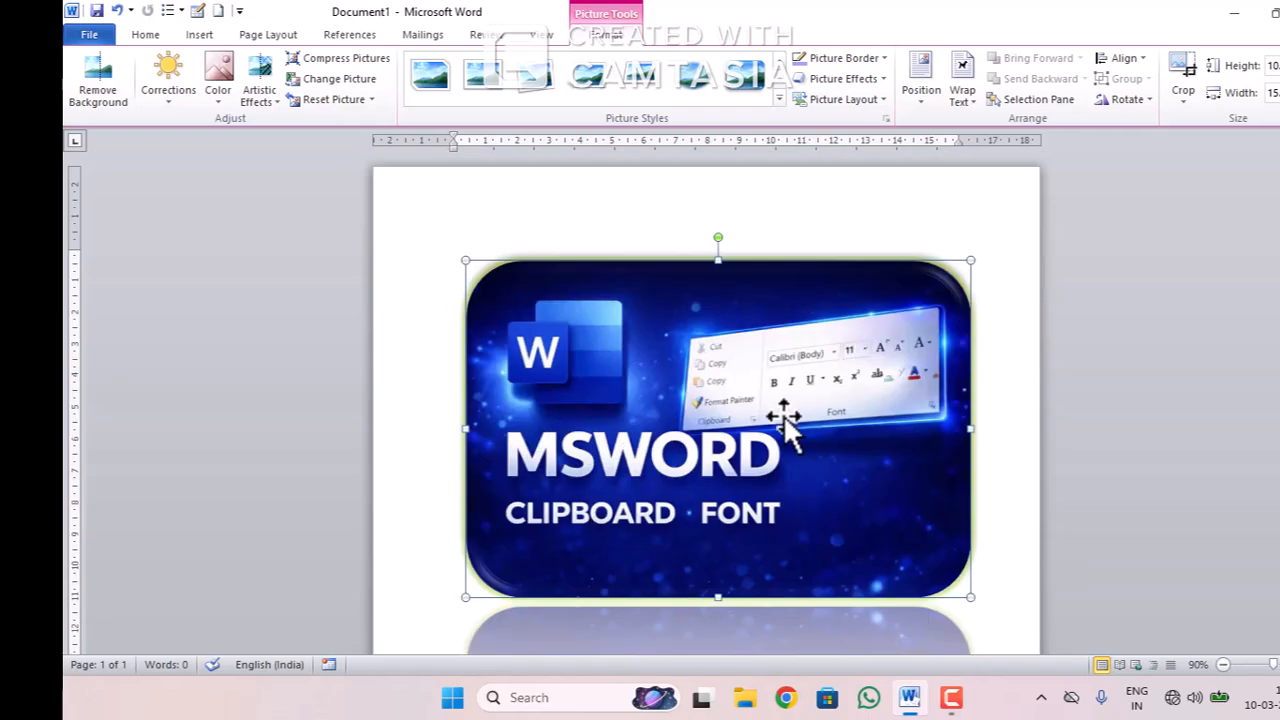
Try the second bevel of the first row and the first bevel of the second row on the thumbnail picture
left_click(862, 80)
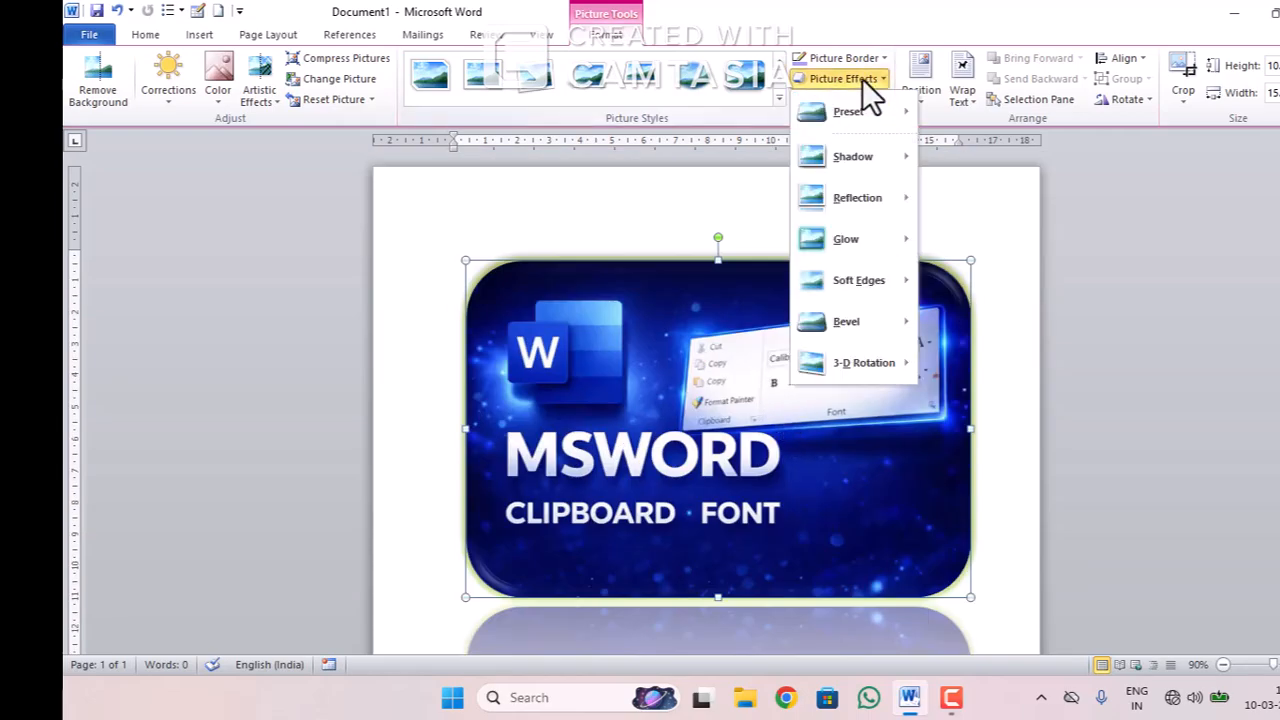
mouse_move(846, 321)
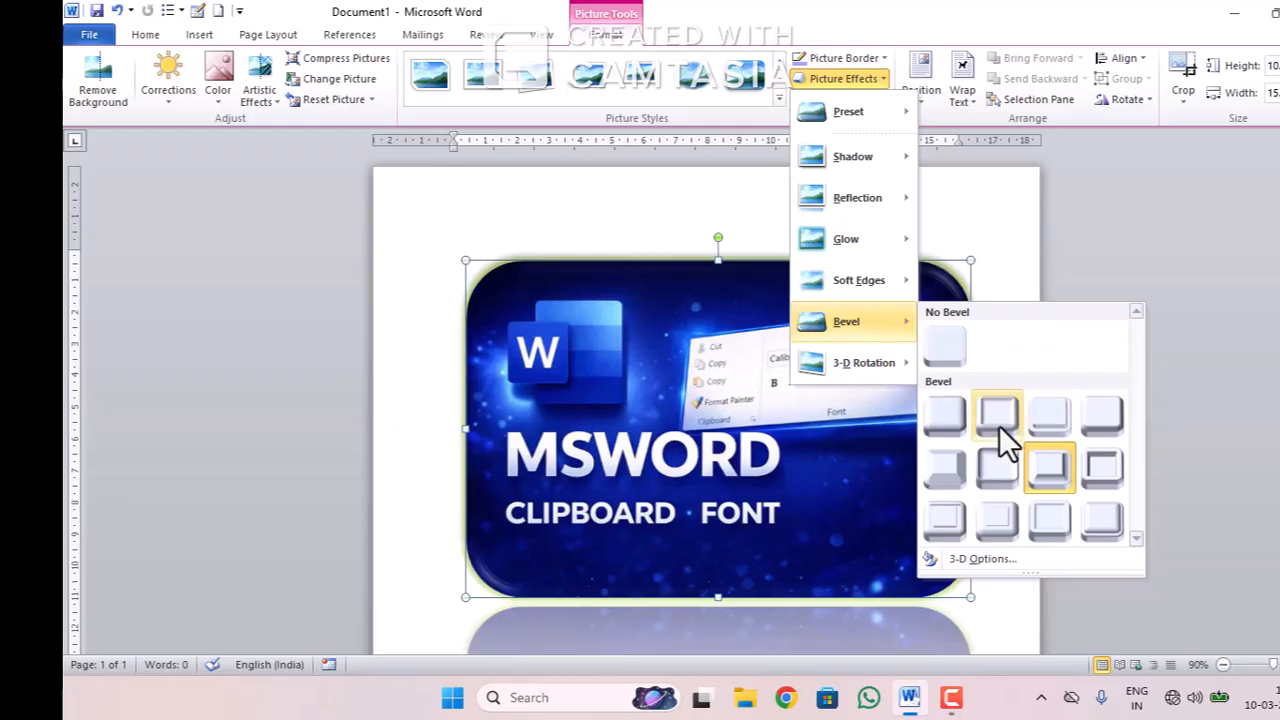
left_click(998, 418)
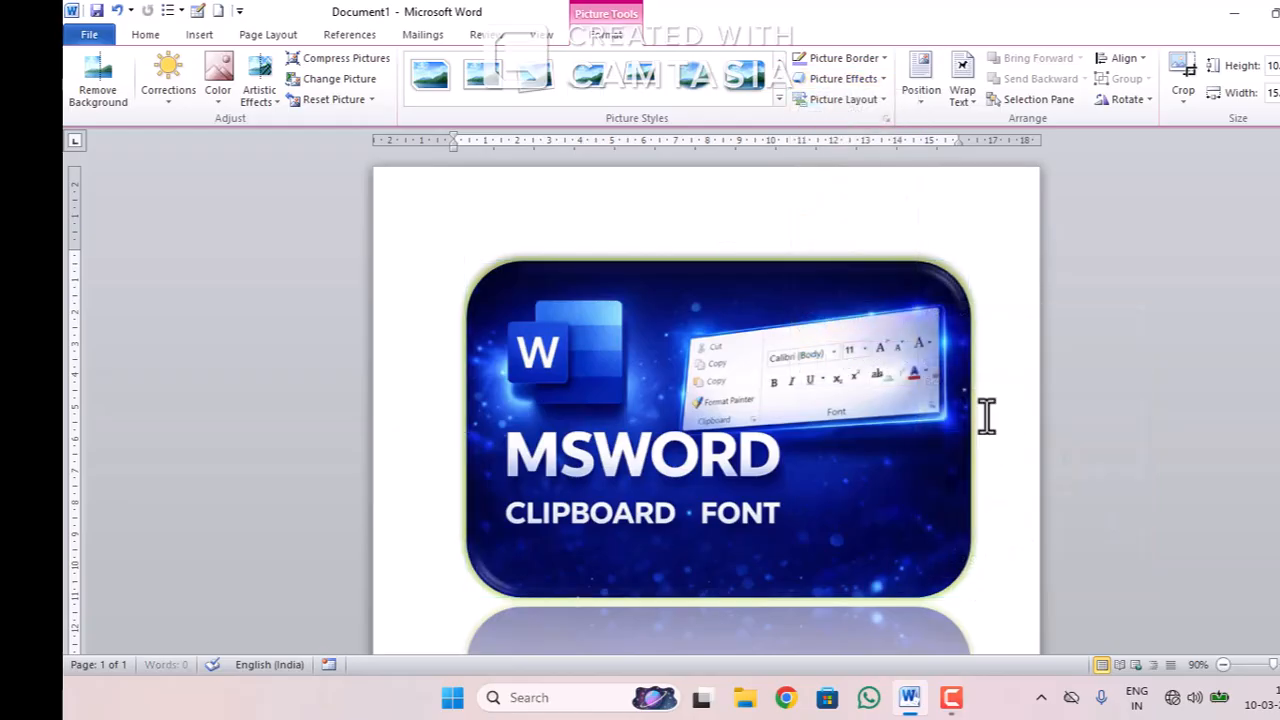
left_click(860, 81)
mouse_move(846, 321)
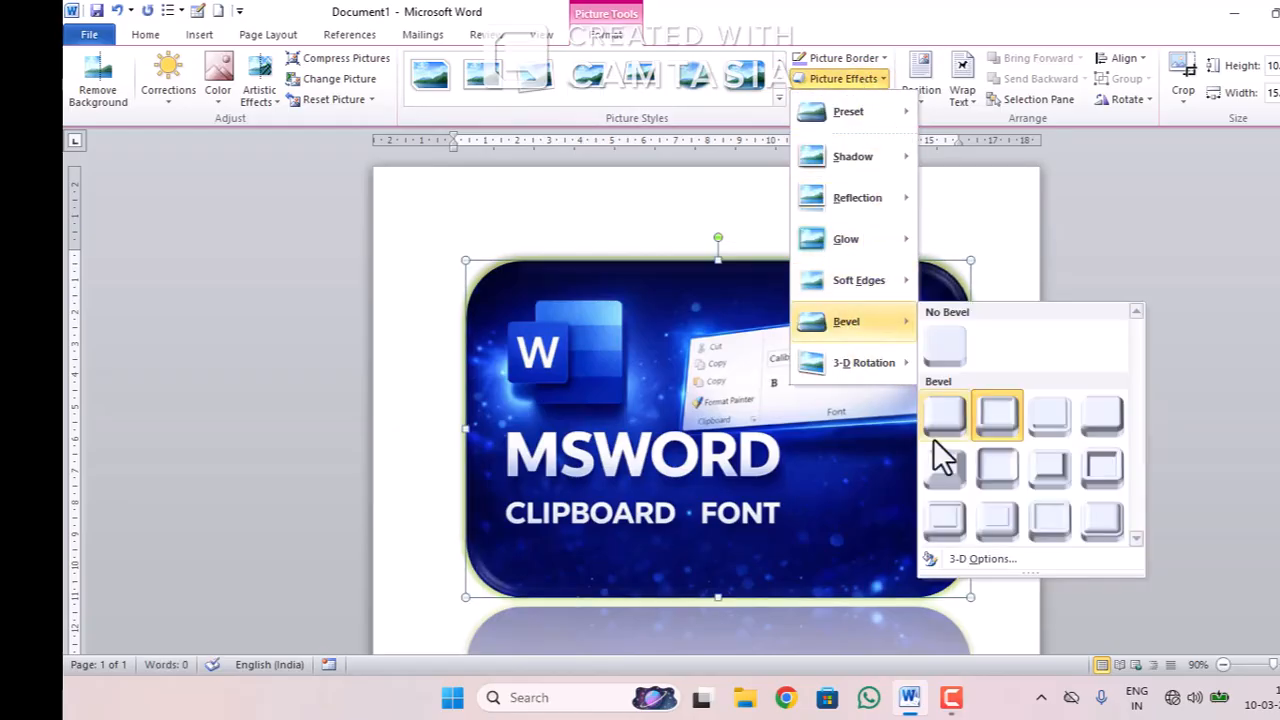
left_click(944, 471)
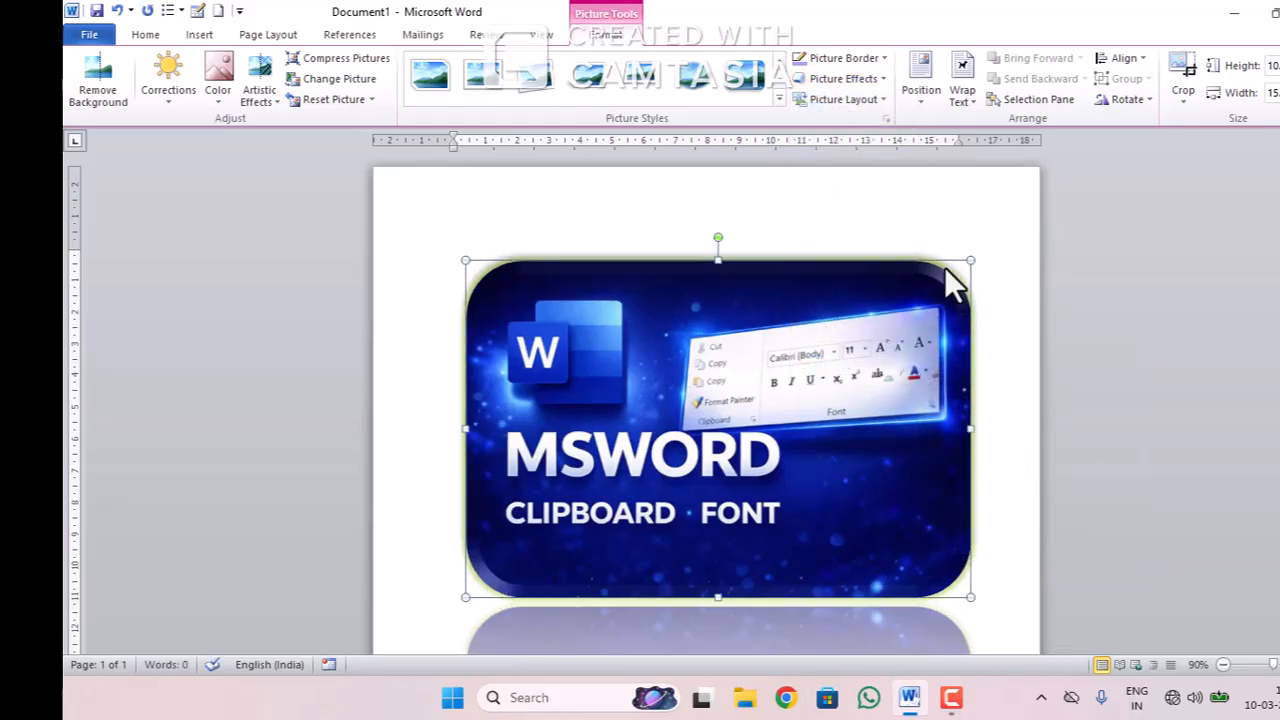
Give the thumbnail picture the third bevel of the second row again
left_click(880, 79)
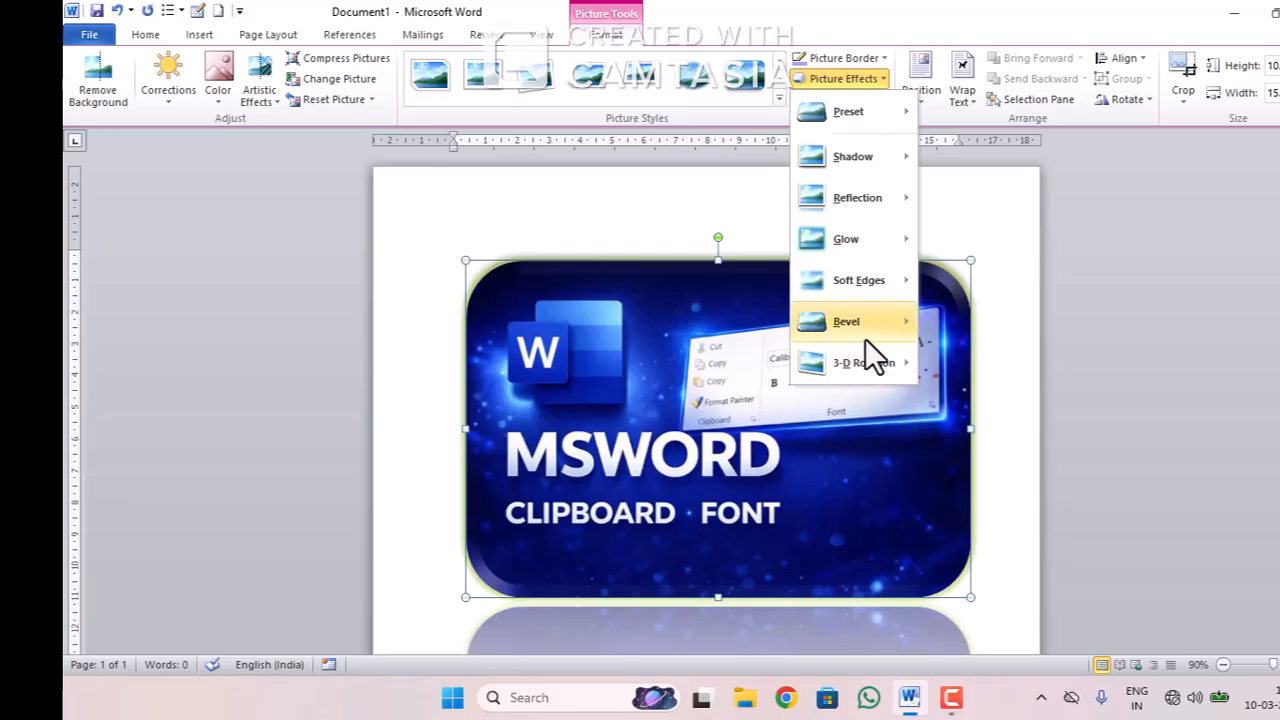
mouse_move(862, 327)
left_click(1052, 462)
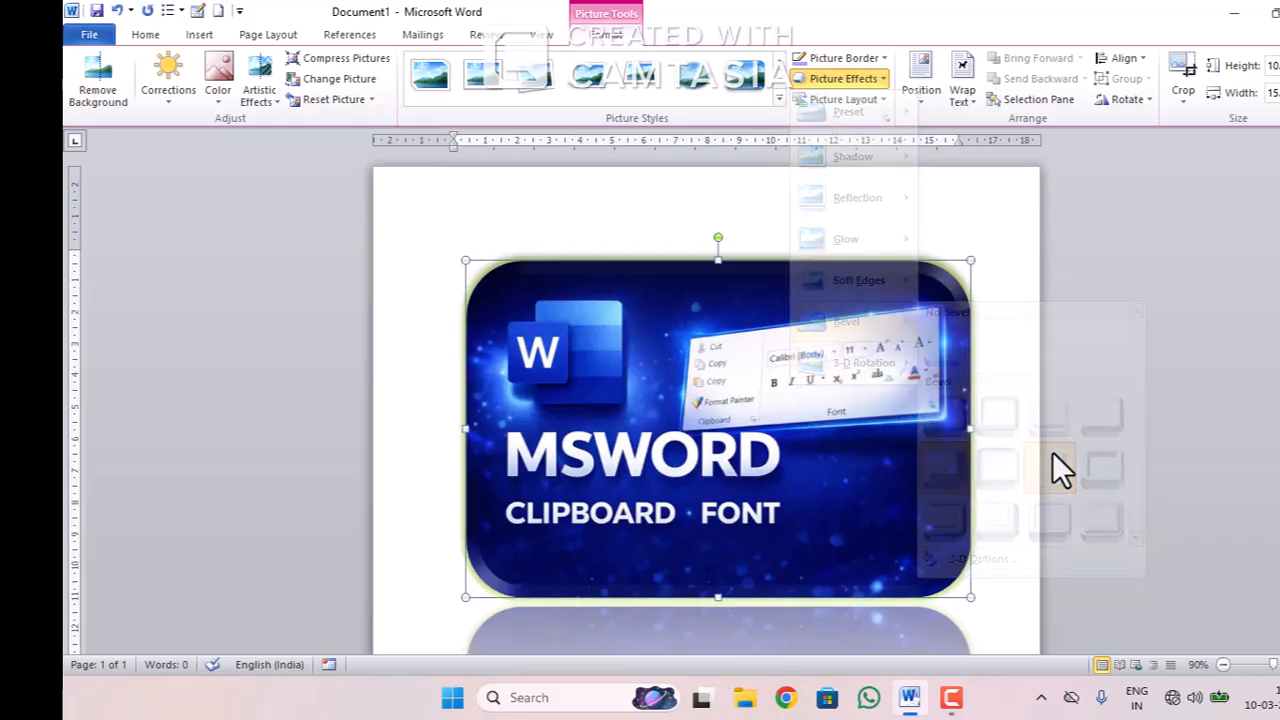
Try the first parallel 3-D rotation of the third row and the fourth perspective rotation of the second row on the picture
left_click(826, 80)
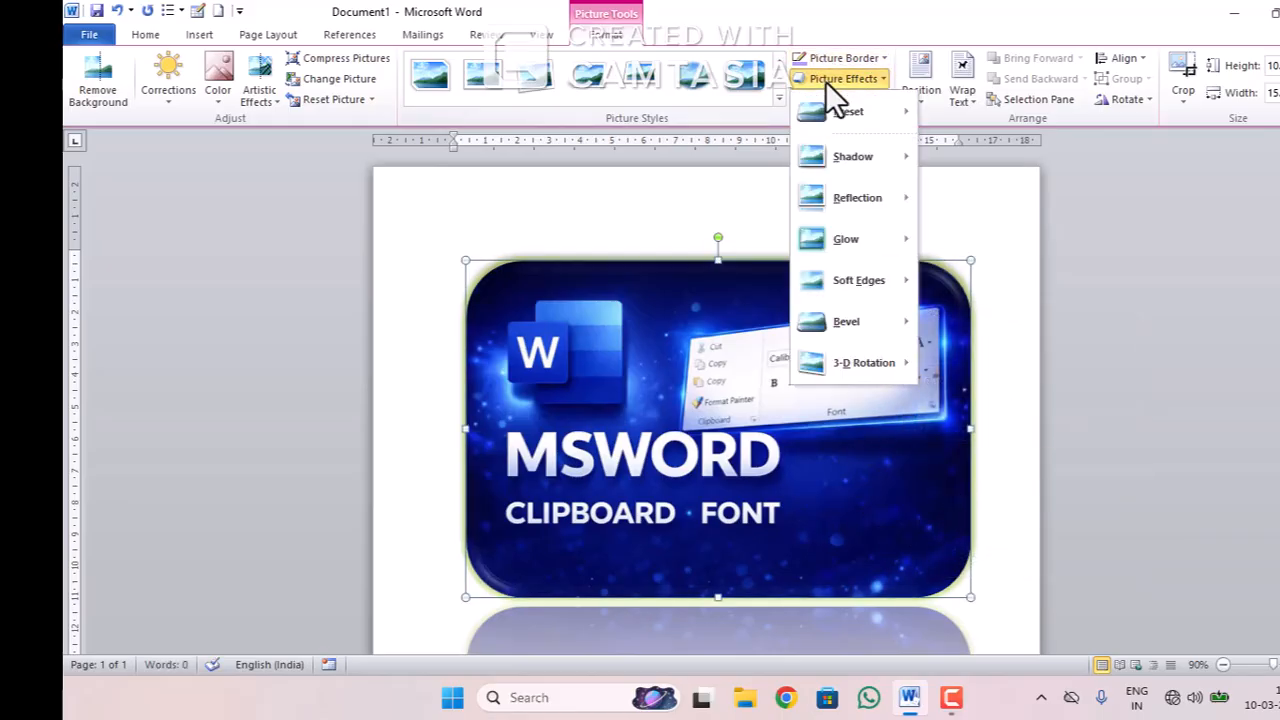
mouse_move(828, 358)
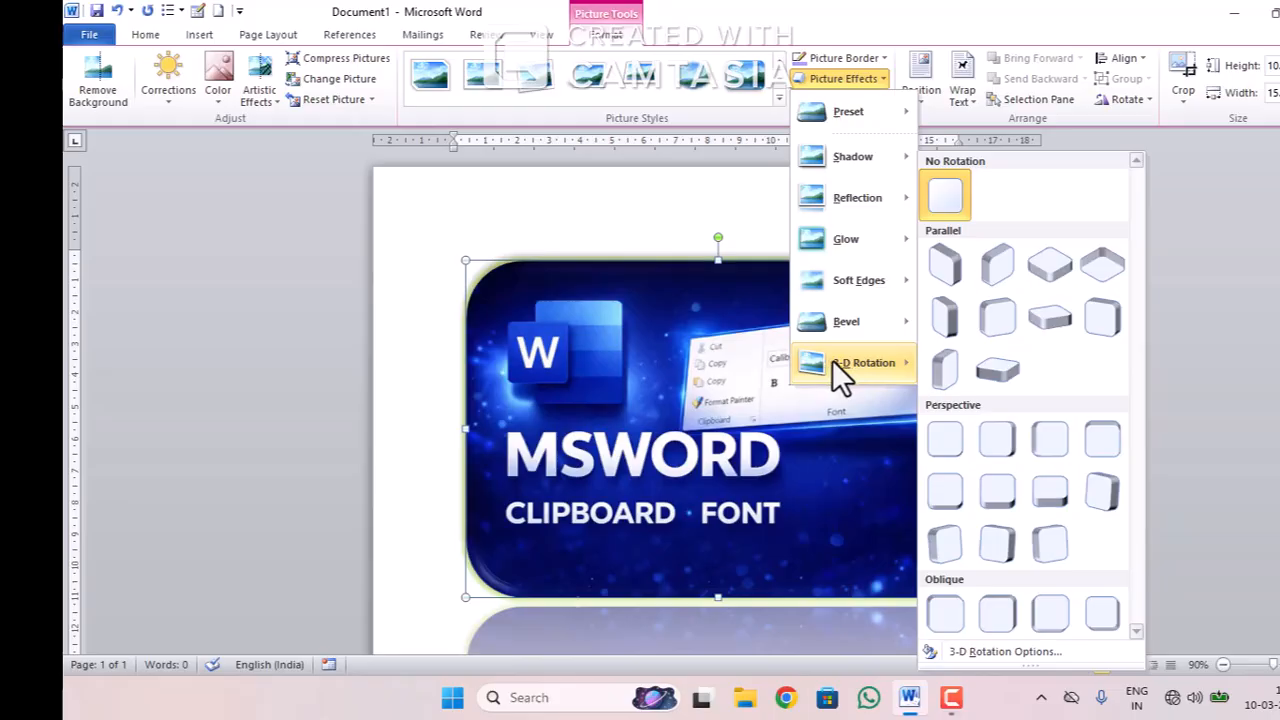
mouse_move(870, 321)
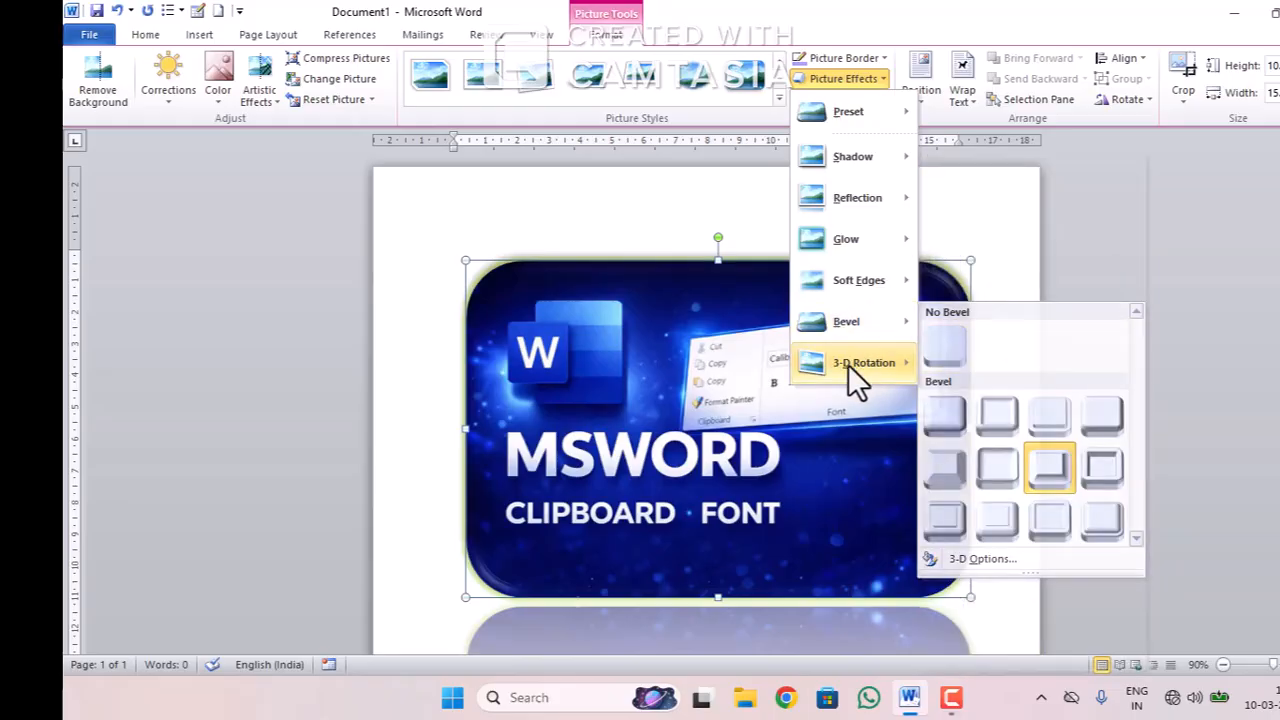
left_click(946, 367)
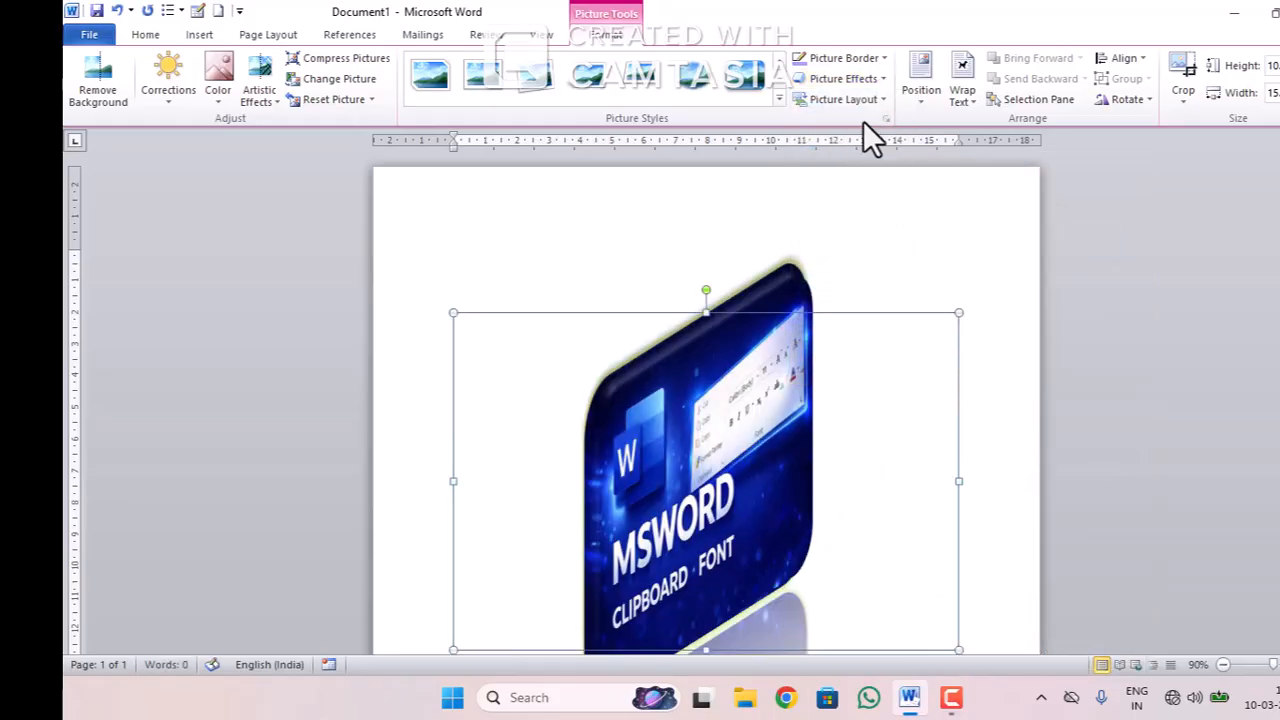
left_click(862, 79)
mouse_move(835, 365)
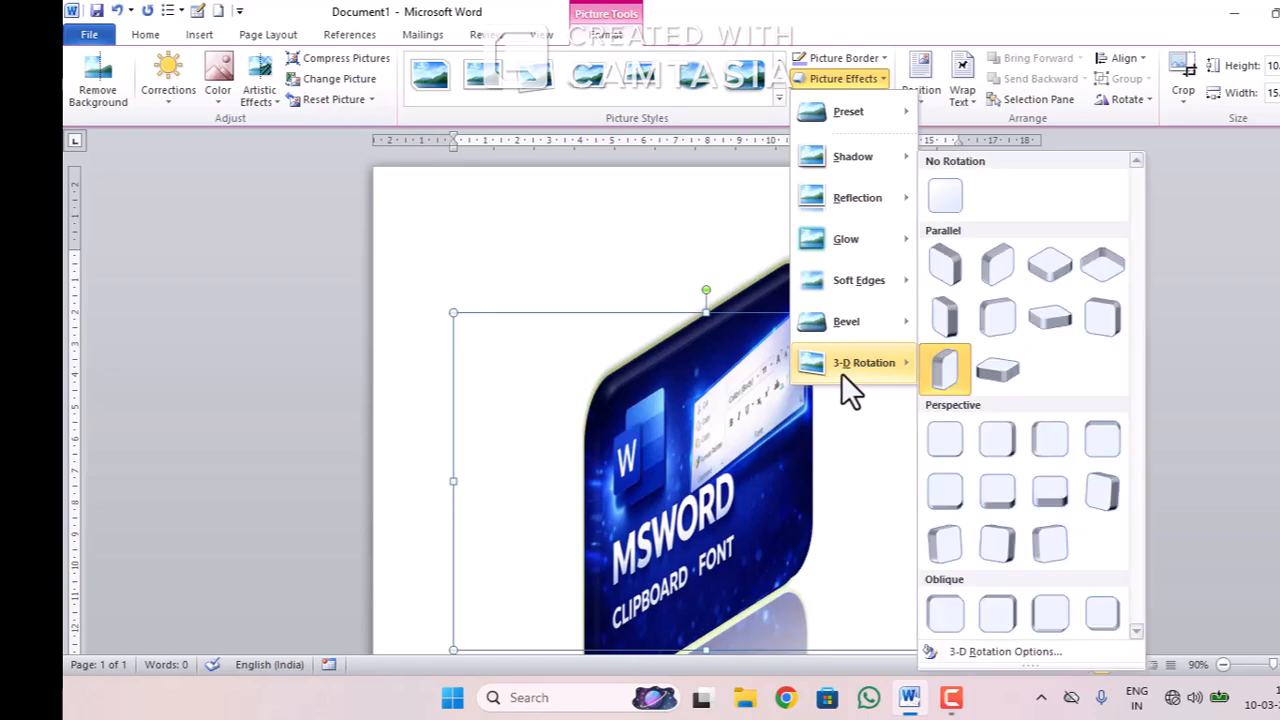
left_click(1100, 488)
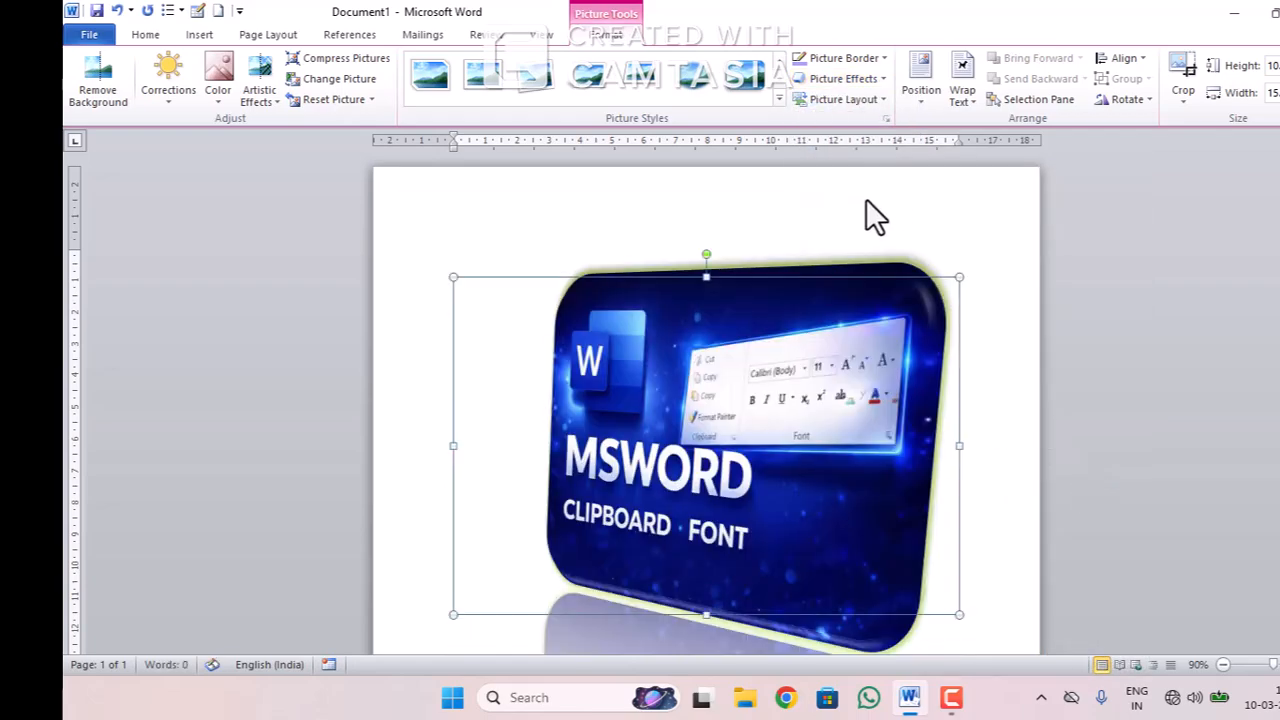
scroll(800, 300, "down", 2)
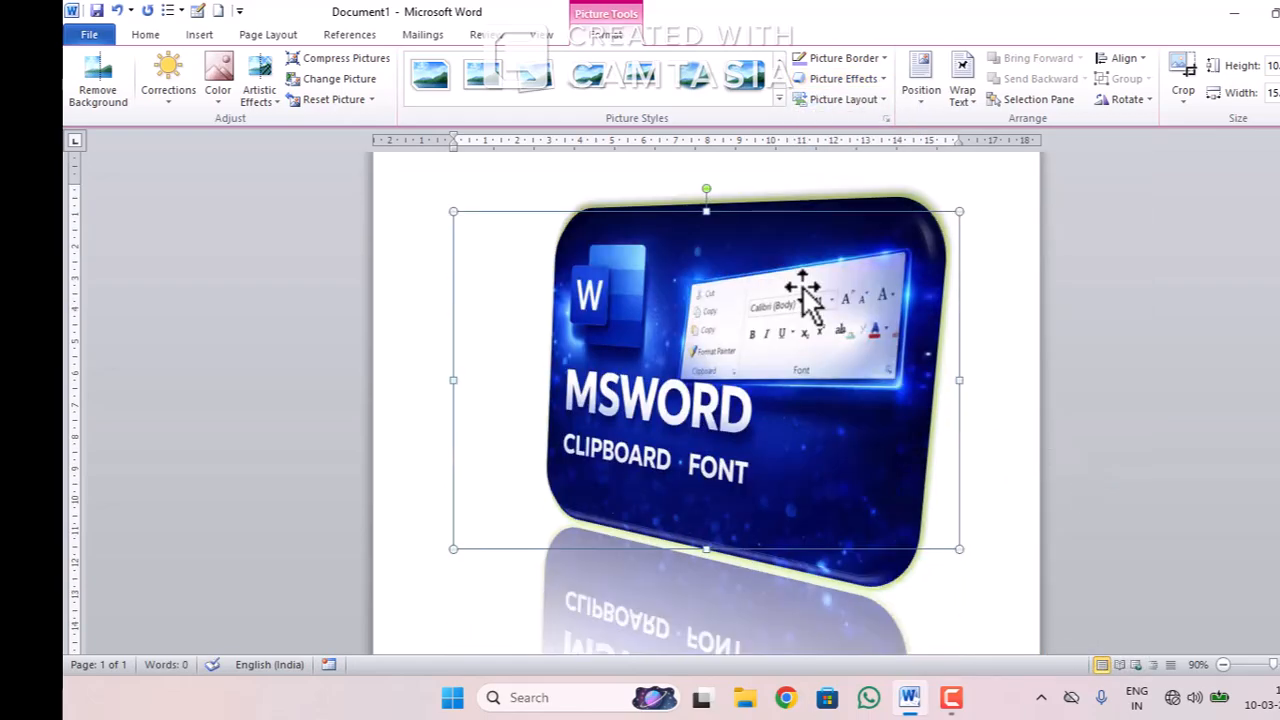
Remove the 3-D rotation from the picture with No Rotation
left_click(862, 79)
mouse_move(859, 360)
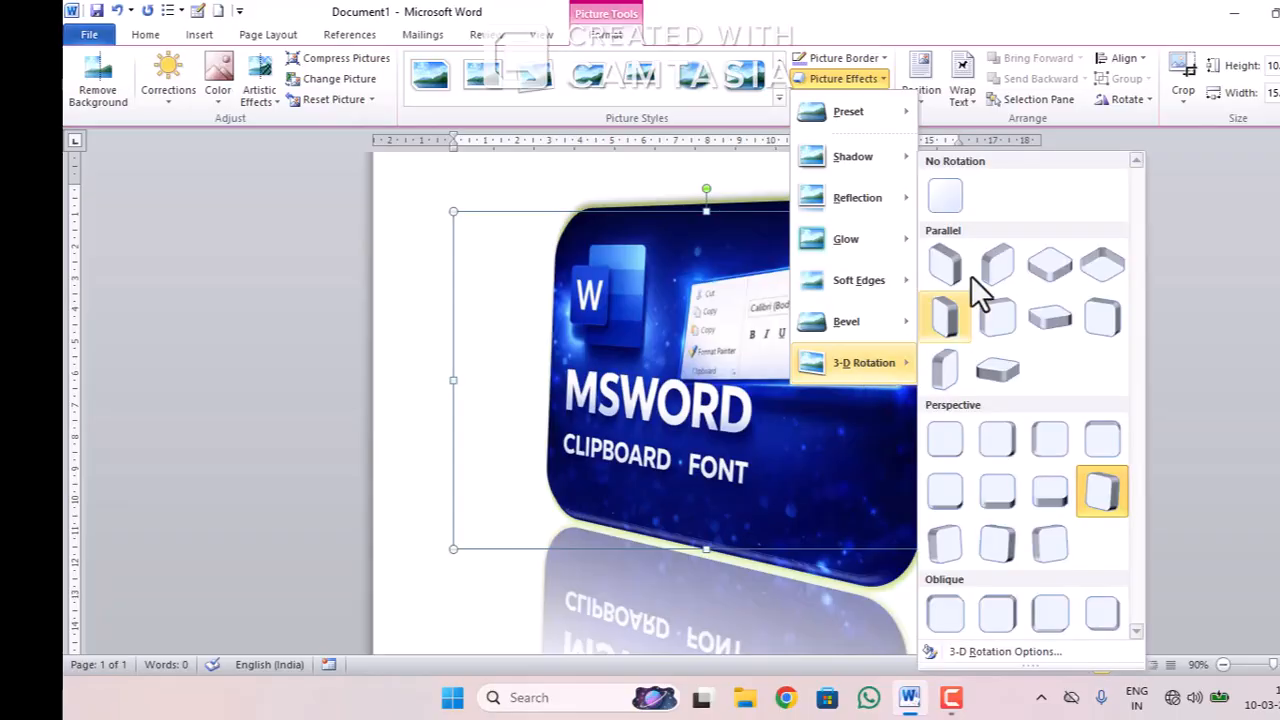
left_click(949, 195)
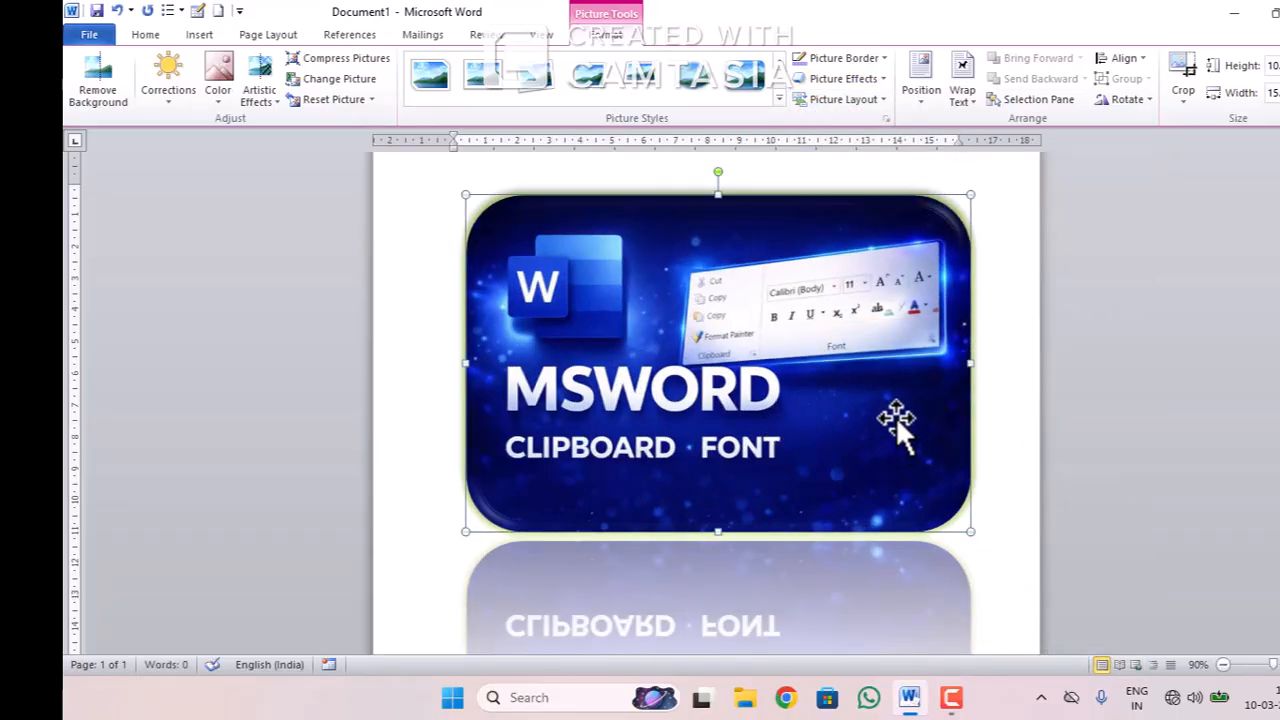
Try to move the inline picture freely across the page
left_click(922, 85)
left_click(579, 299)
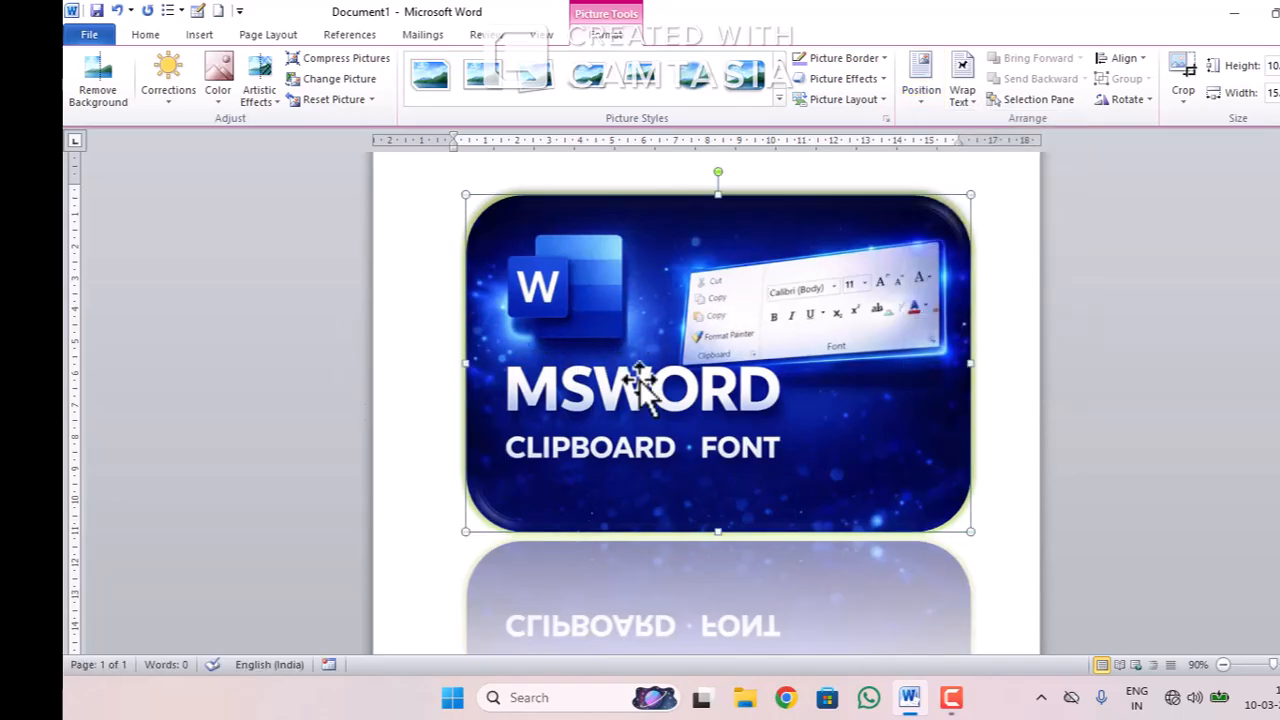
mouse_move(640, 380)
left_mouse_down()
mouse_move(686, 528)
mouse_move(757, 500)
left_mouse_up()
mouse_move(749, 349)
left_mouse_down()
mouse_move(764, 179)
mouse_move(620, 443)
left_mouse_up()
Give the picture the top center and the top right text-wrapped positions, and shrink it to about 6.5 cm wide
left_click(921, 89)
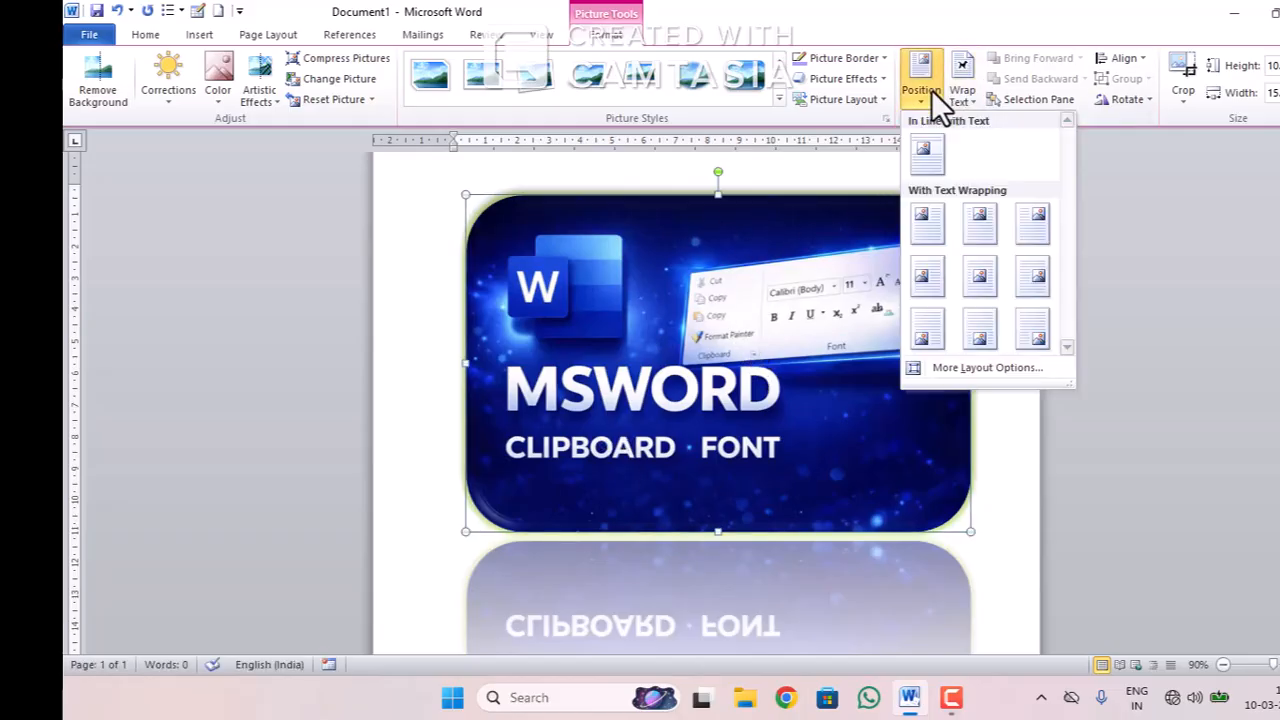
left_click(982, 232)
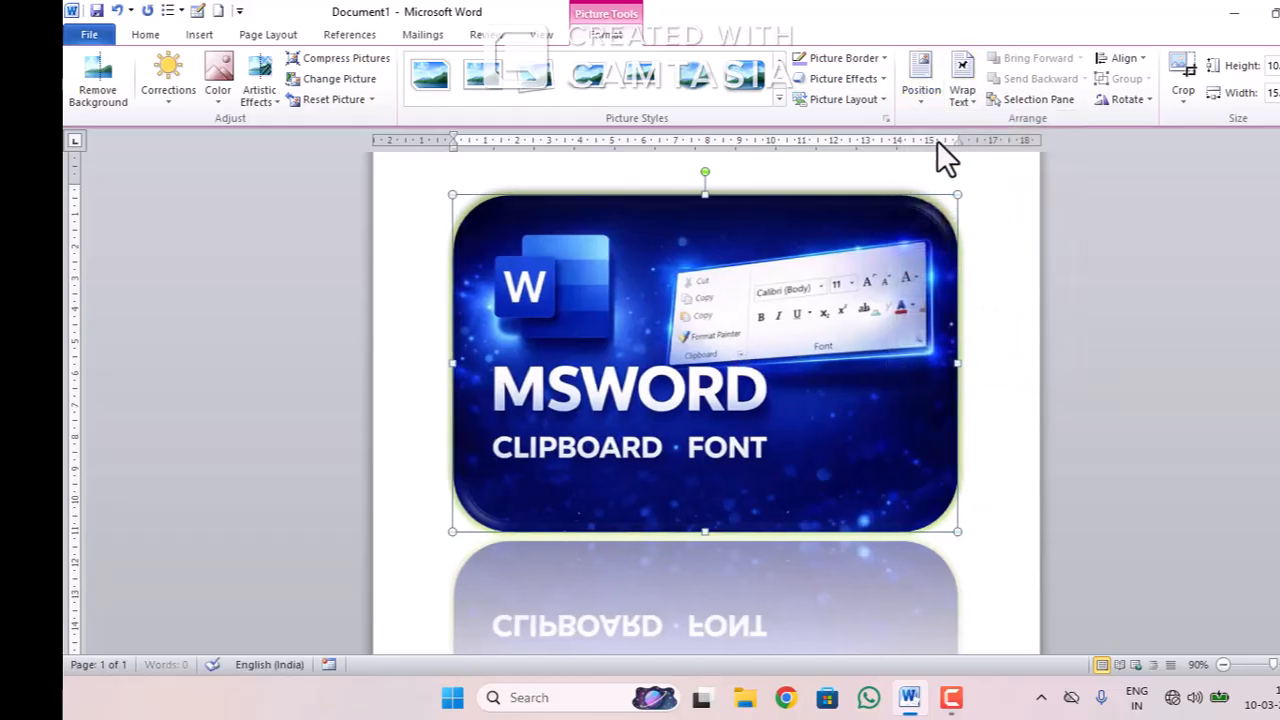
left_click(937, 100)
left_click(1034, 224)
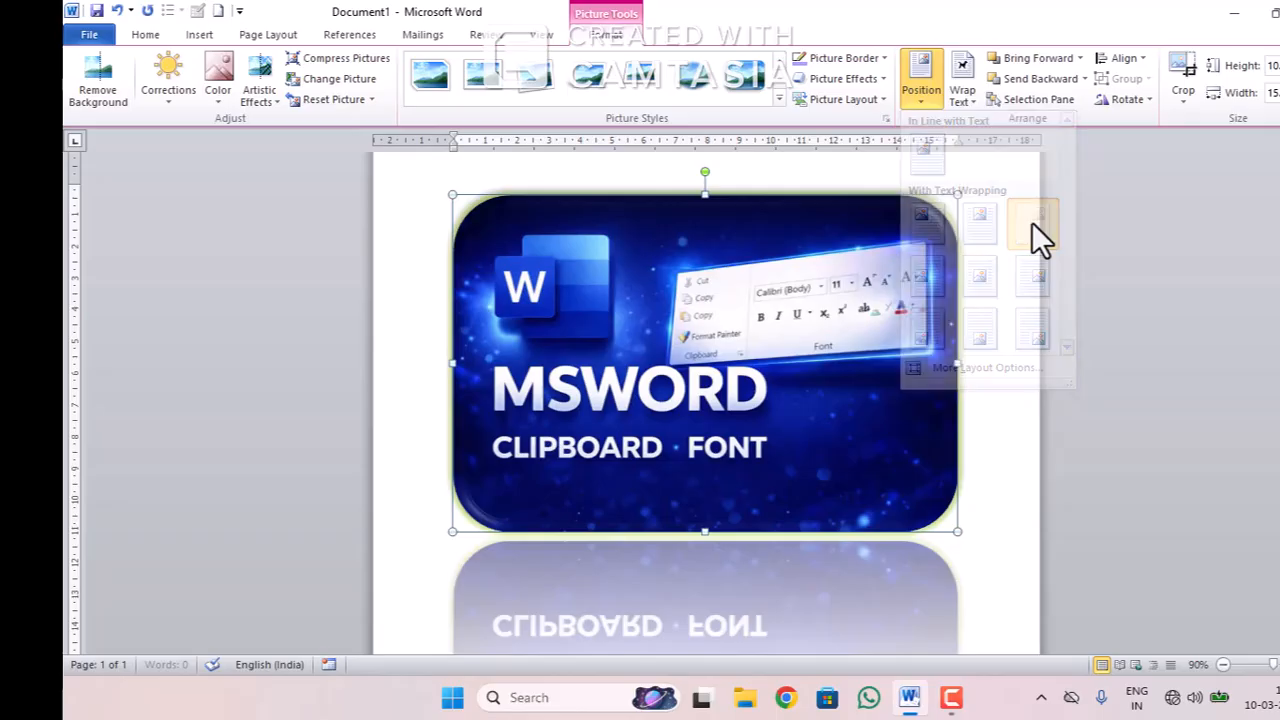
left_click_drag(862, 250, 837, 289)
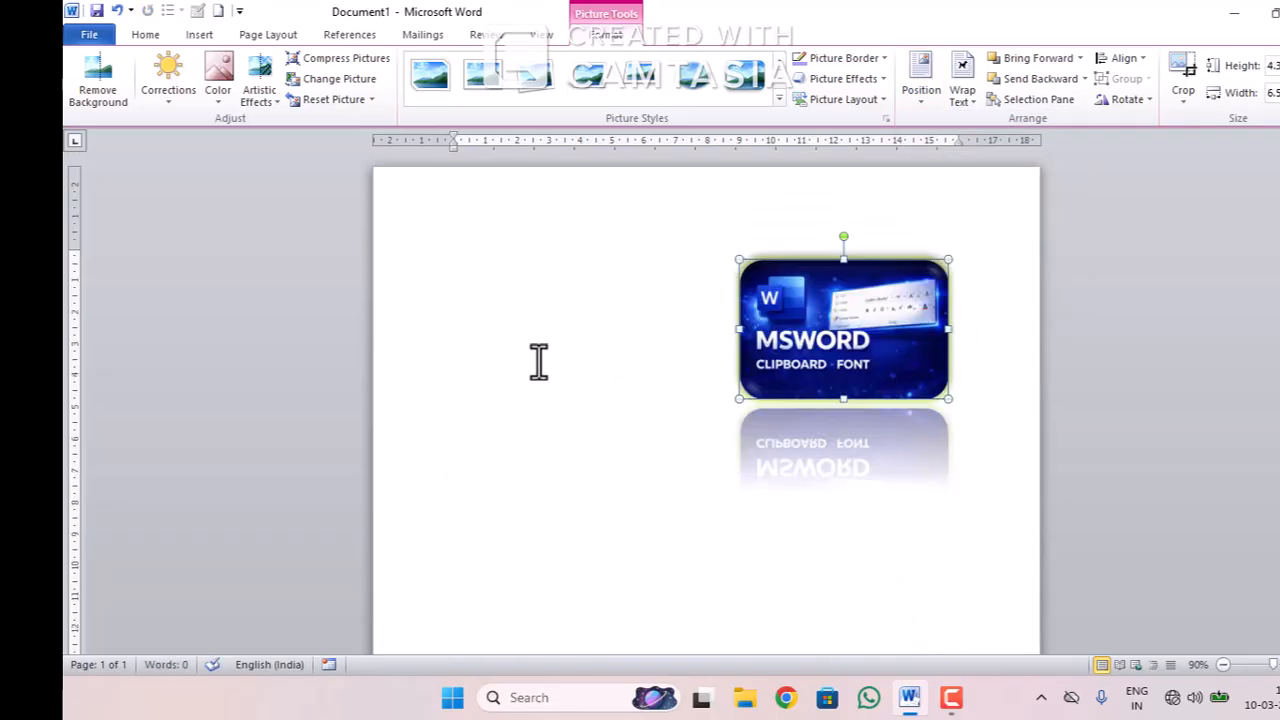
Try the top left, top center and top right text-wrapped positions for the reduced picture
left_click(929, 88)
left_click(916, 230)
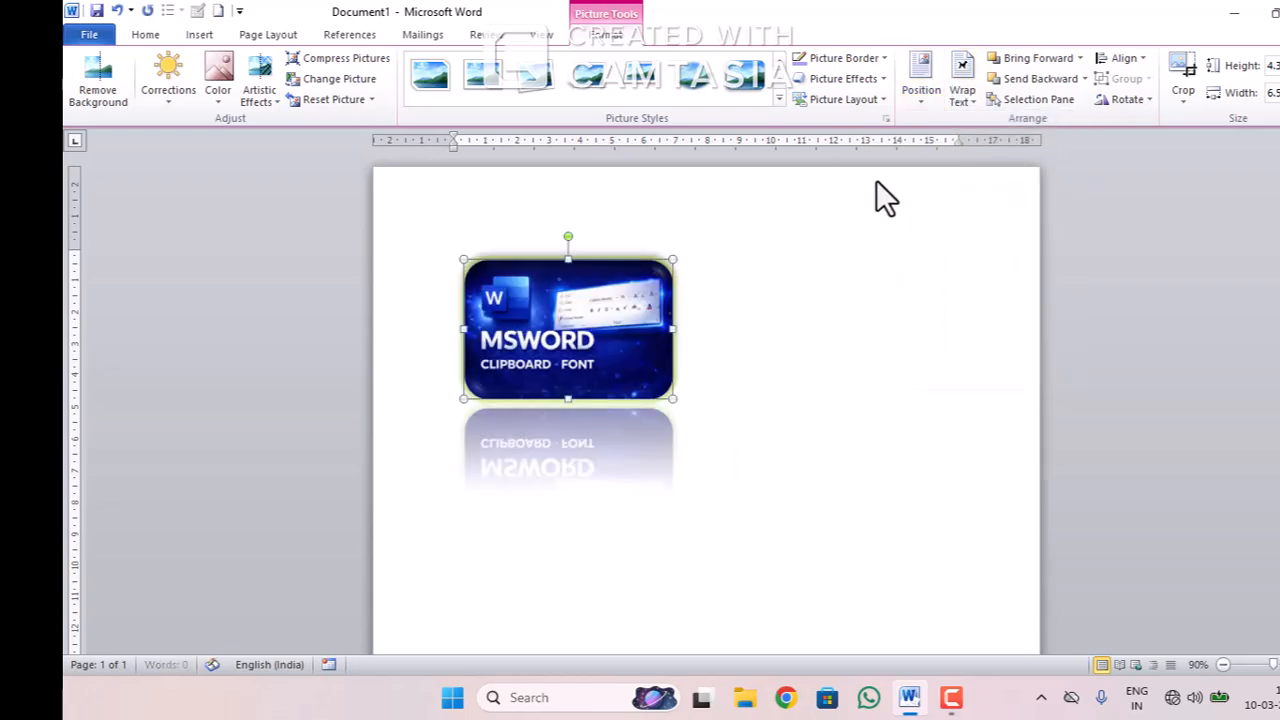
left_click(926, 92)
left_click(960, 230)
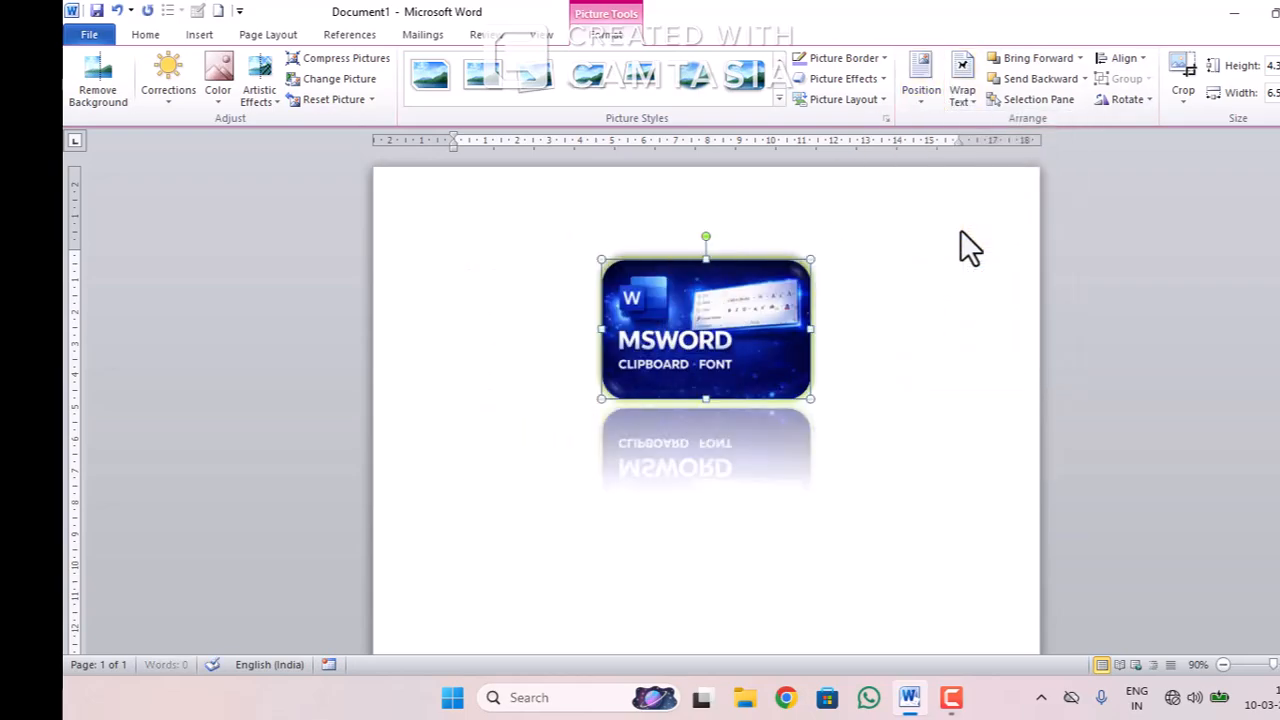
left_click(925, 98)
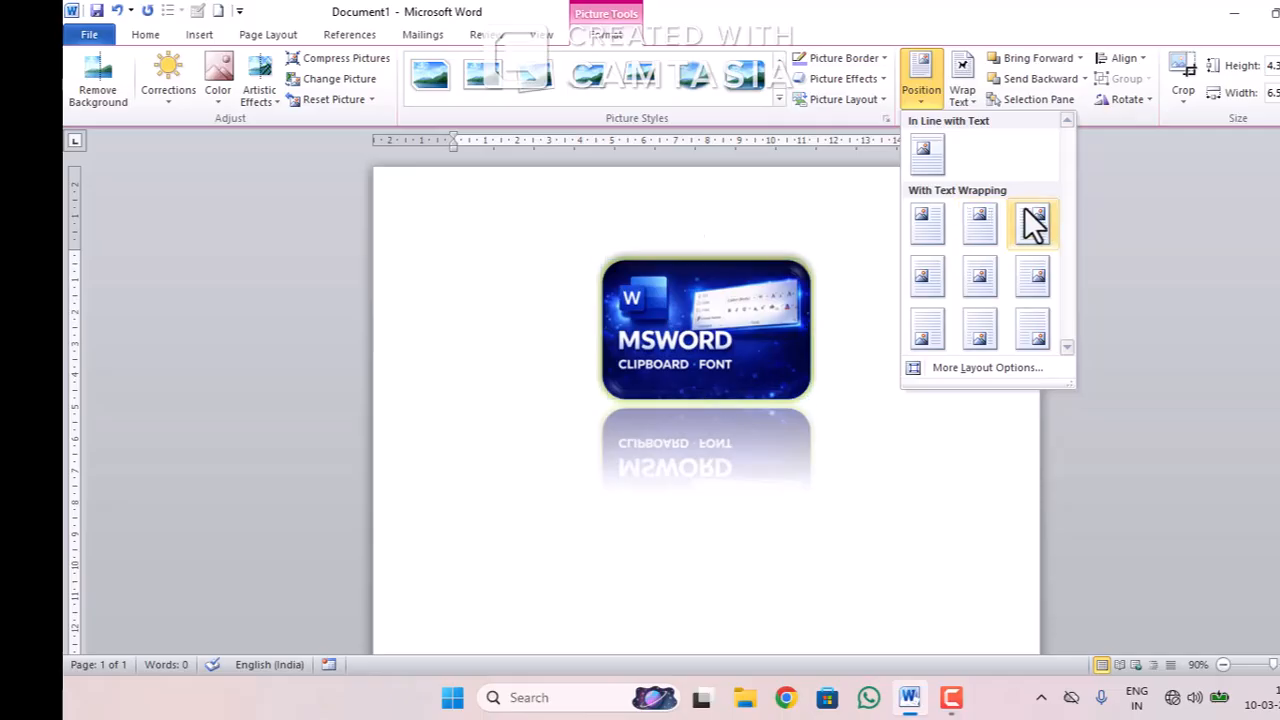
left_click(1033, 225)
Position the picture at the middle left of the page and finally at its top left with text wrapping
left_click(918, 76)
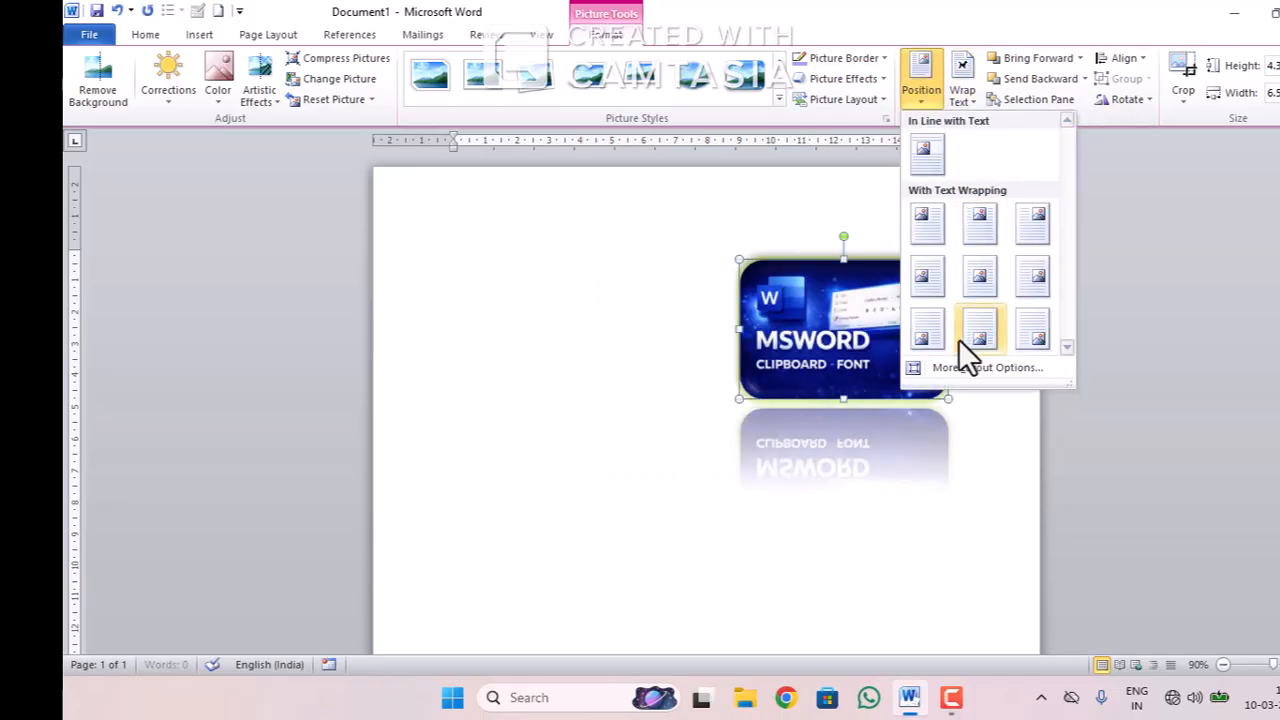
left_click(926, 224)
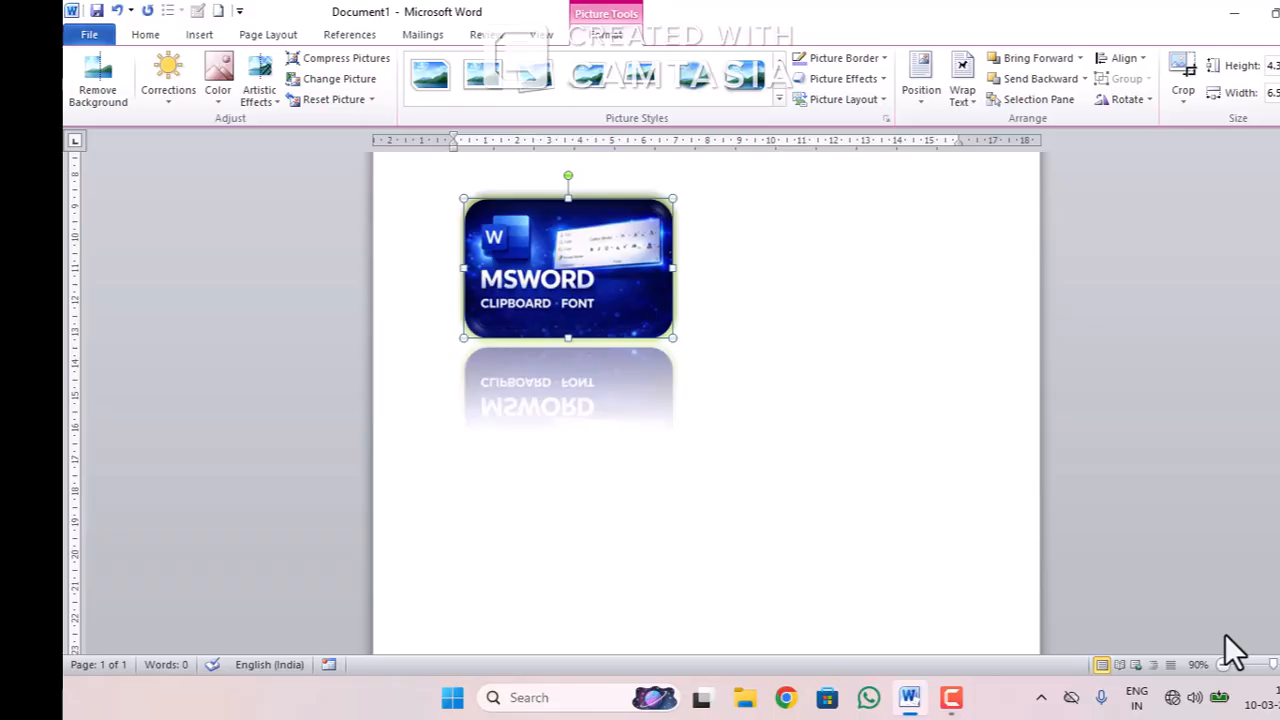
scroll(1226, 637, "down", 5)
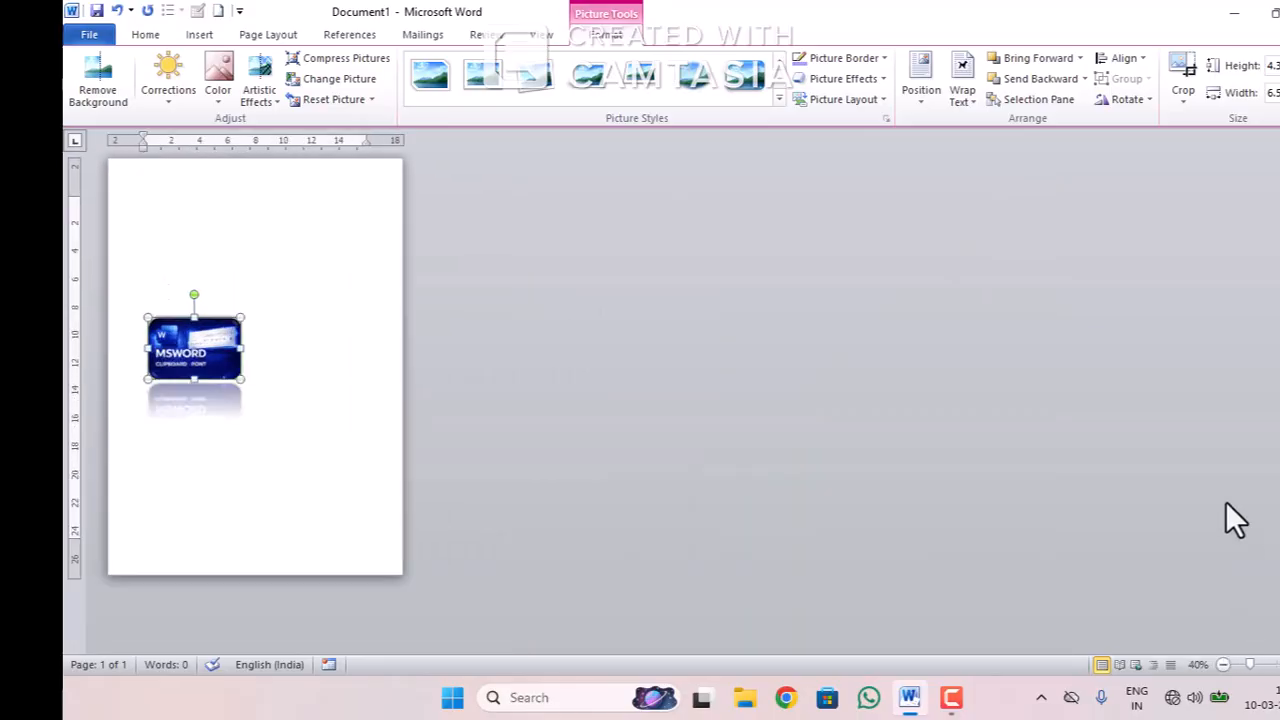
left_click(919, 70)
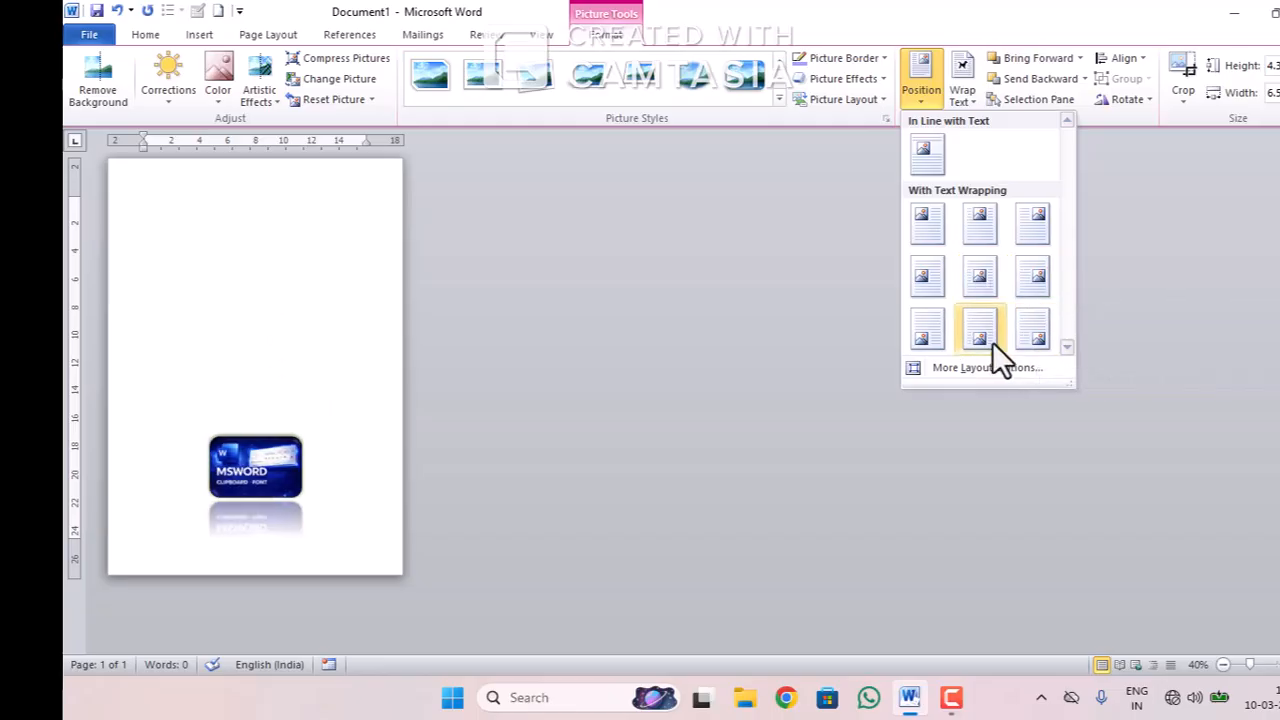
left_click(925, 219)
Review the text wrapping options available for the picture
left_click(966, 93)
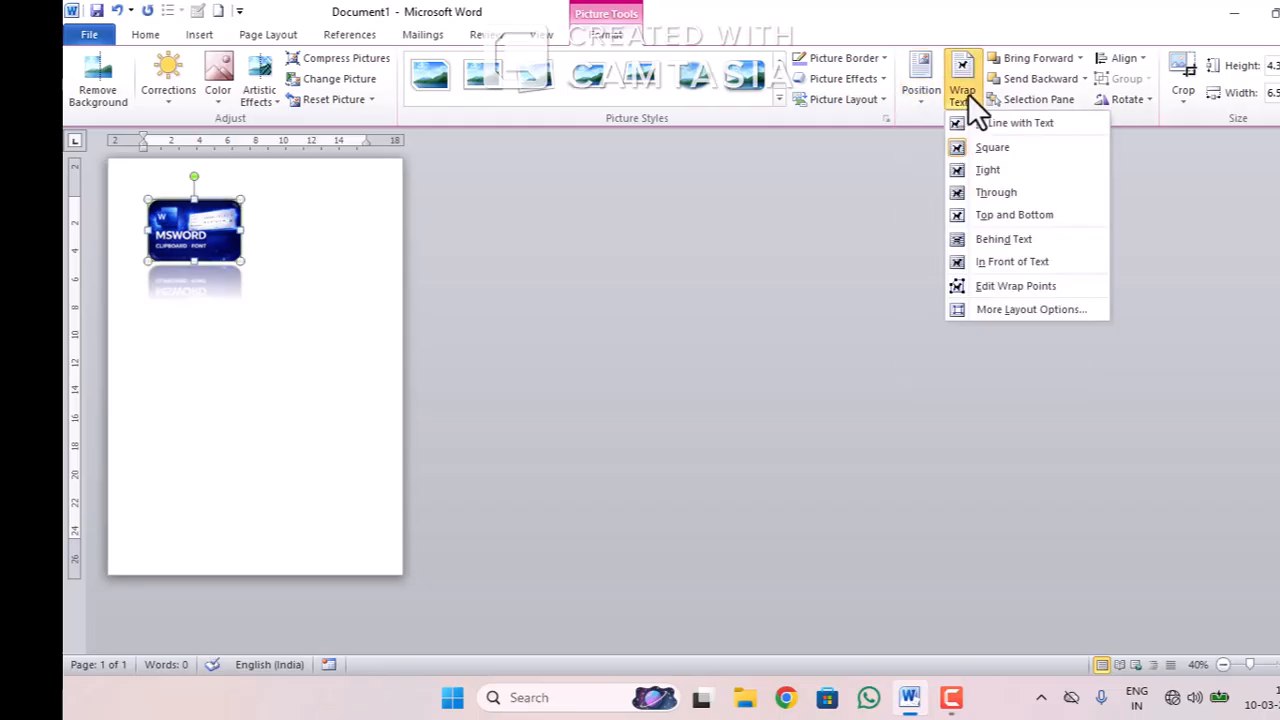
left_click(957, 170)
left_click(712, 530)
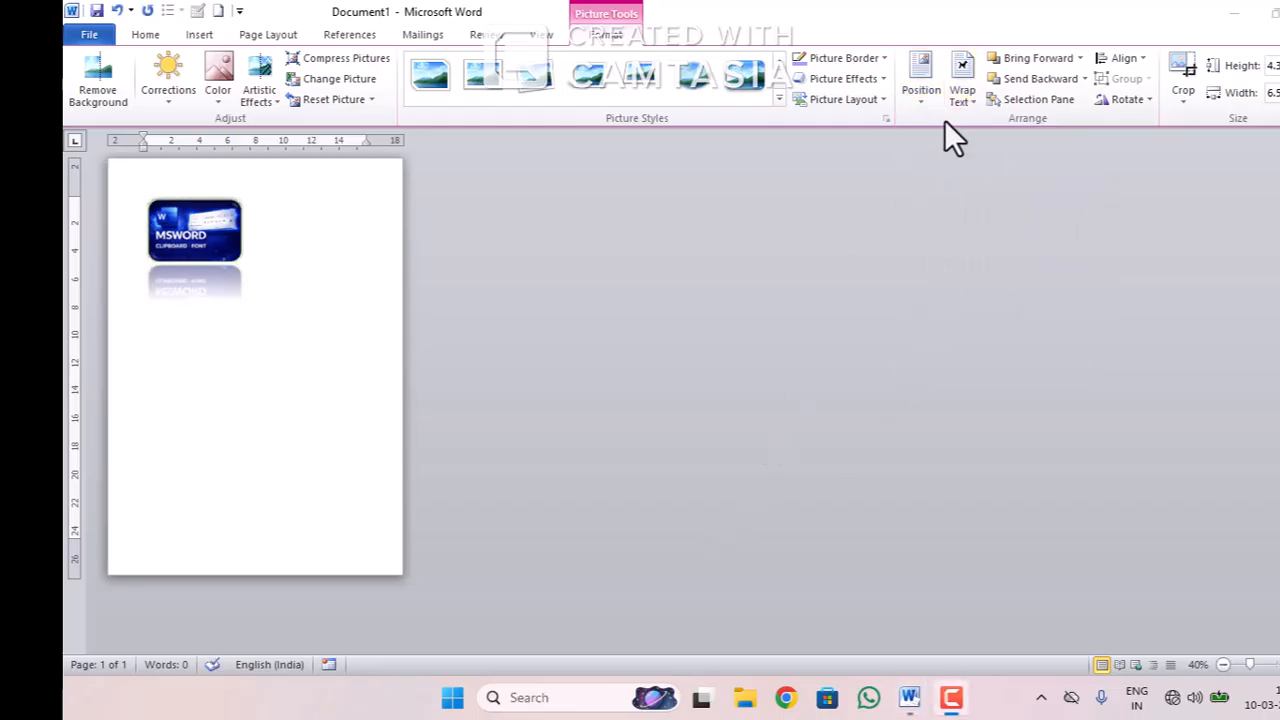
left_click(962, 93)
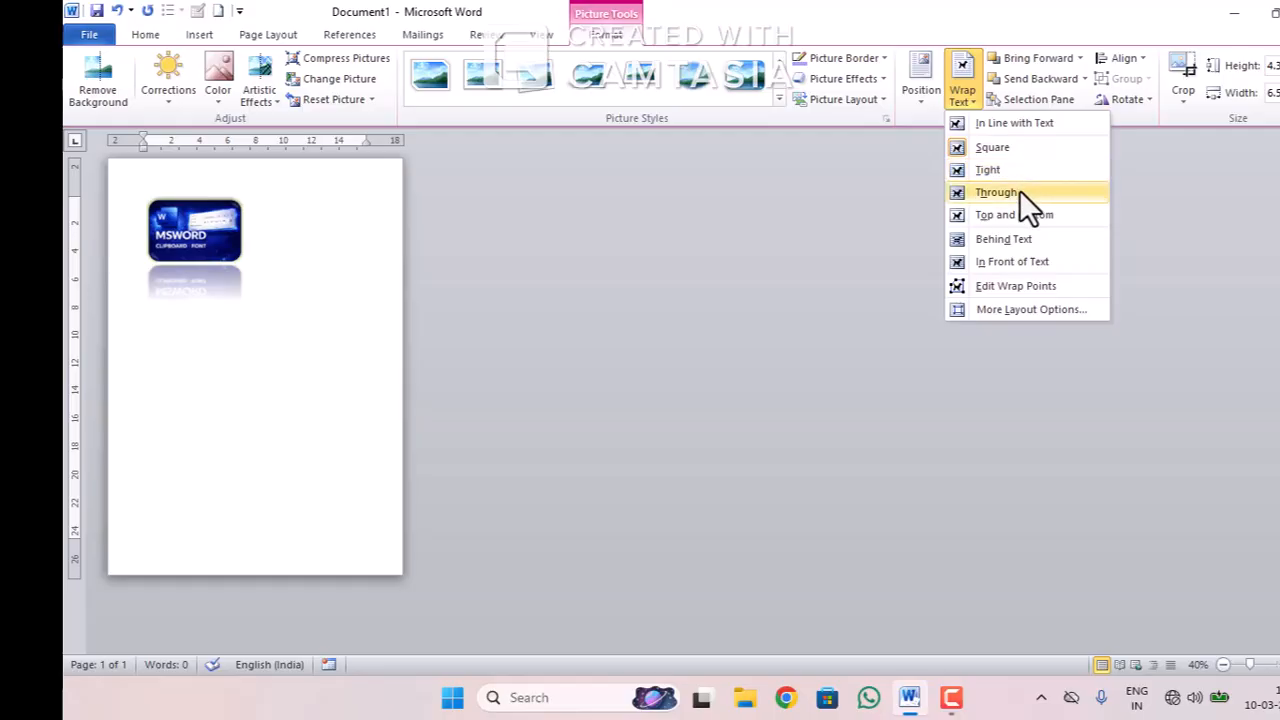
Generate sample paragraphs of text beside the picture to show how it wraps
left_click(252, 212)
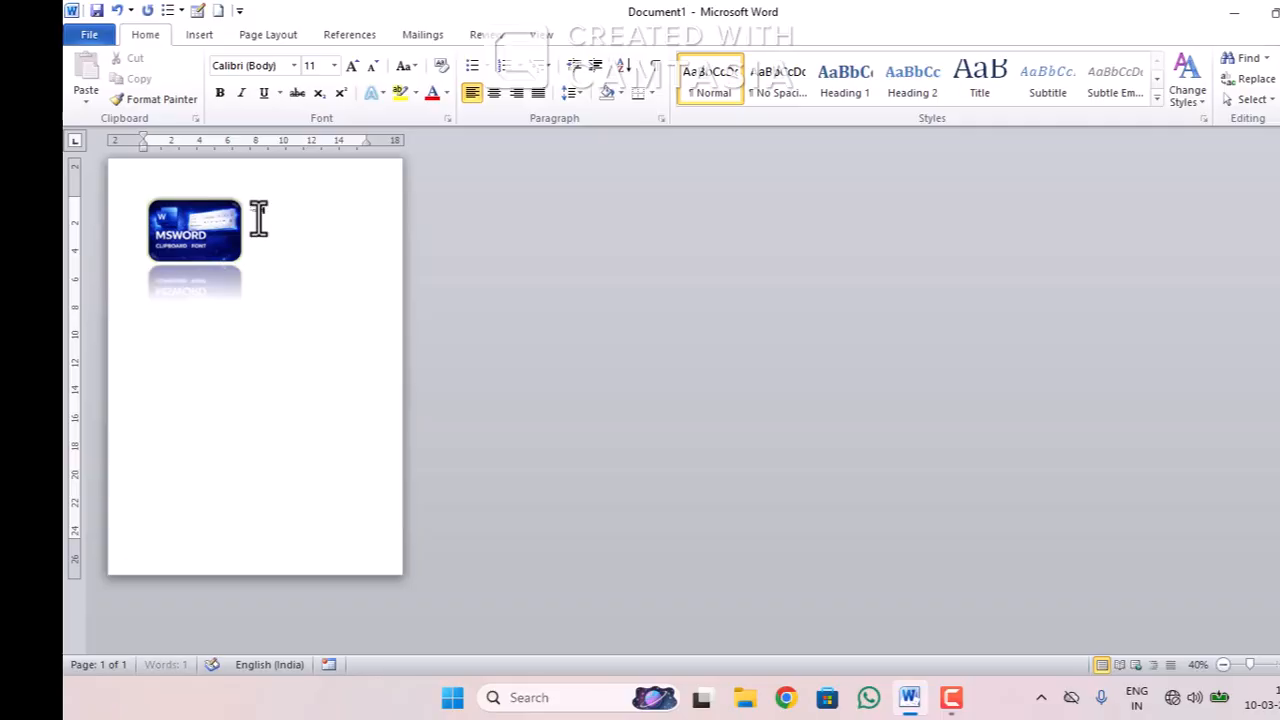
key("Return")
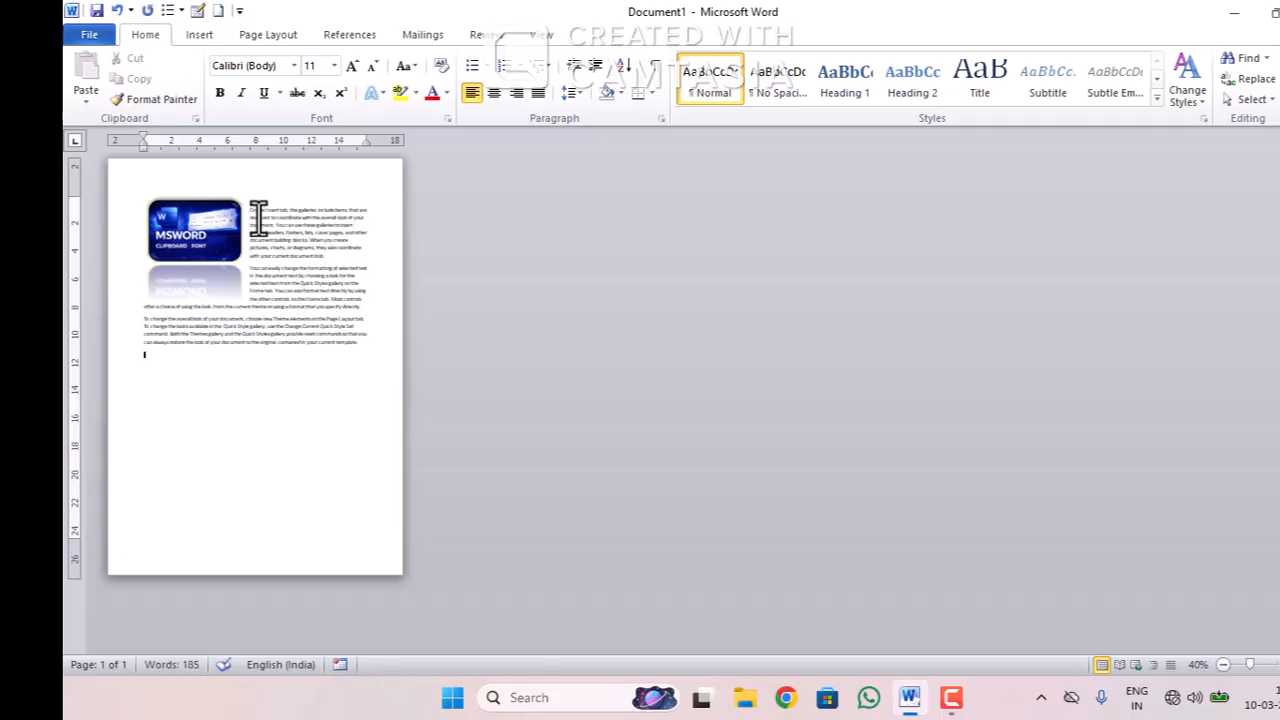
Remove the picture's reflection effect and shrink the picture to about 2.4 cm high and 3.7 cm wide
left_click(180, 207)
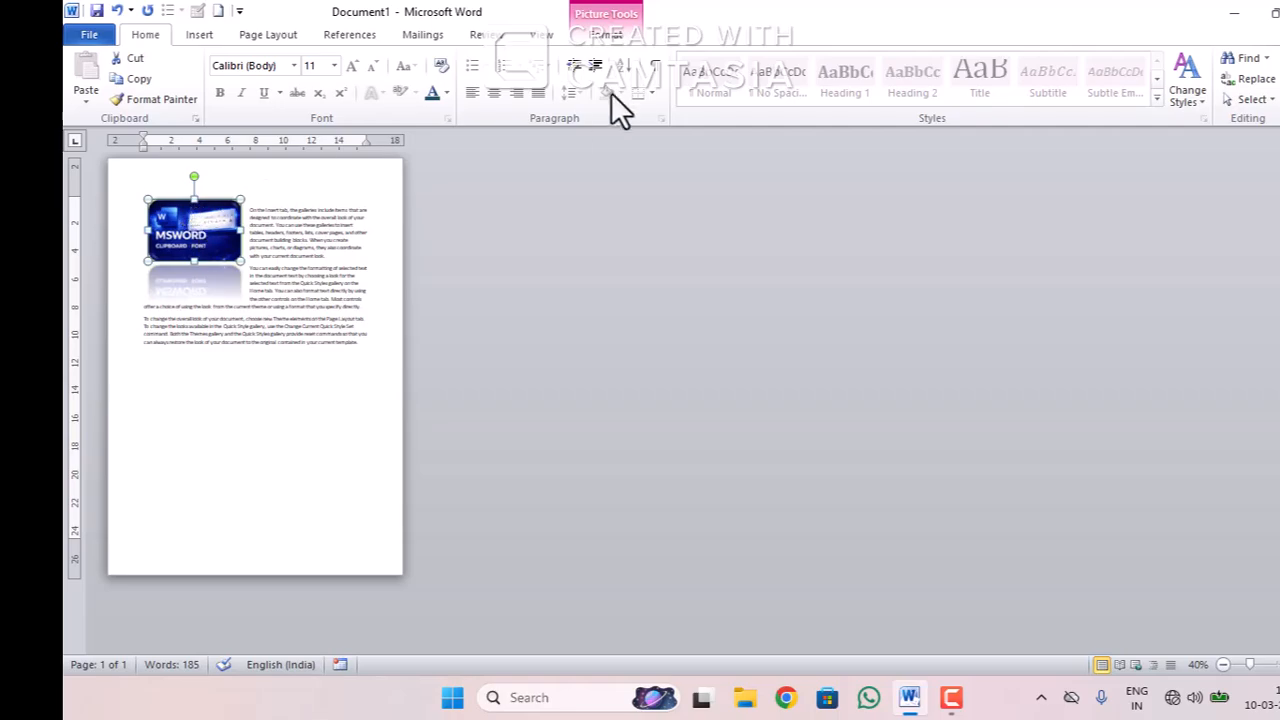
left_click(605, 35)
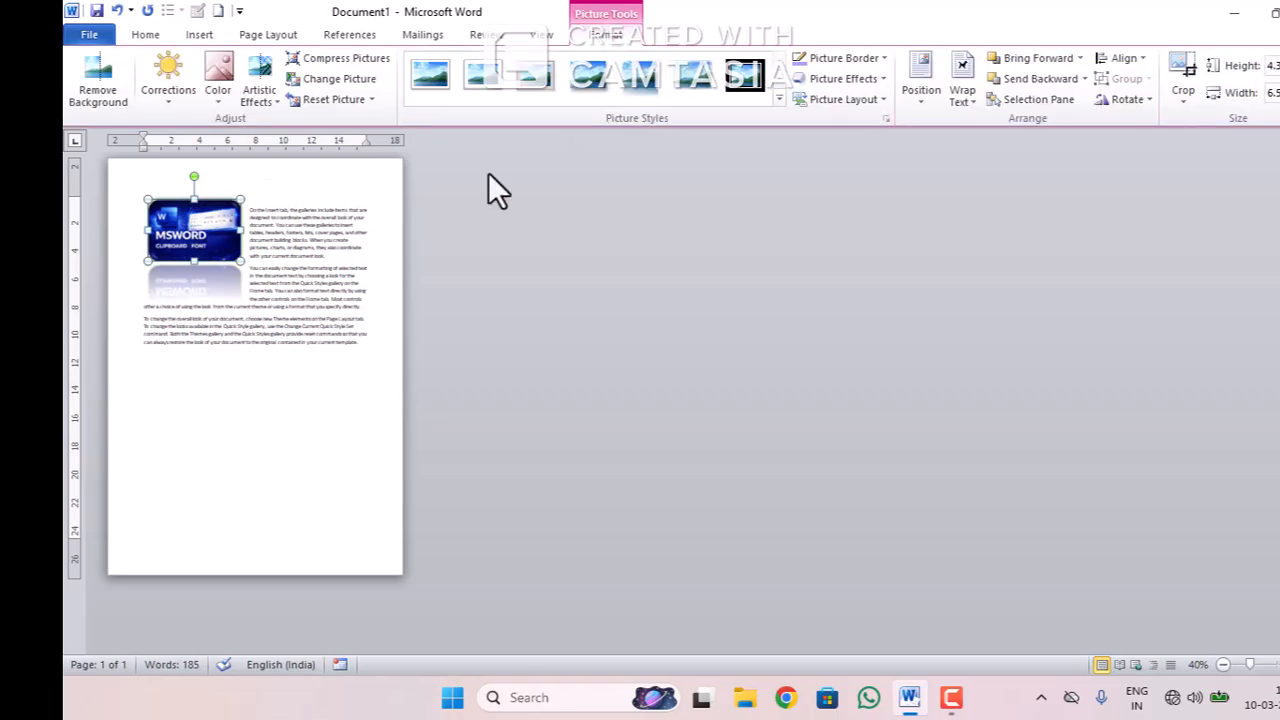
left_click(840, 79)
mouse_move(857, 203)
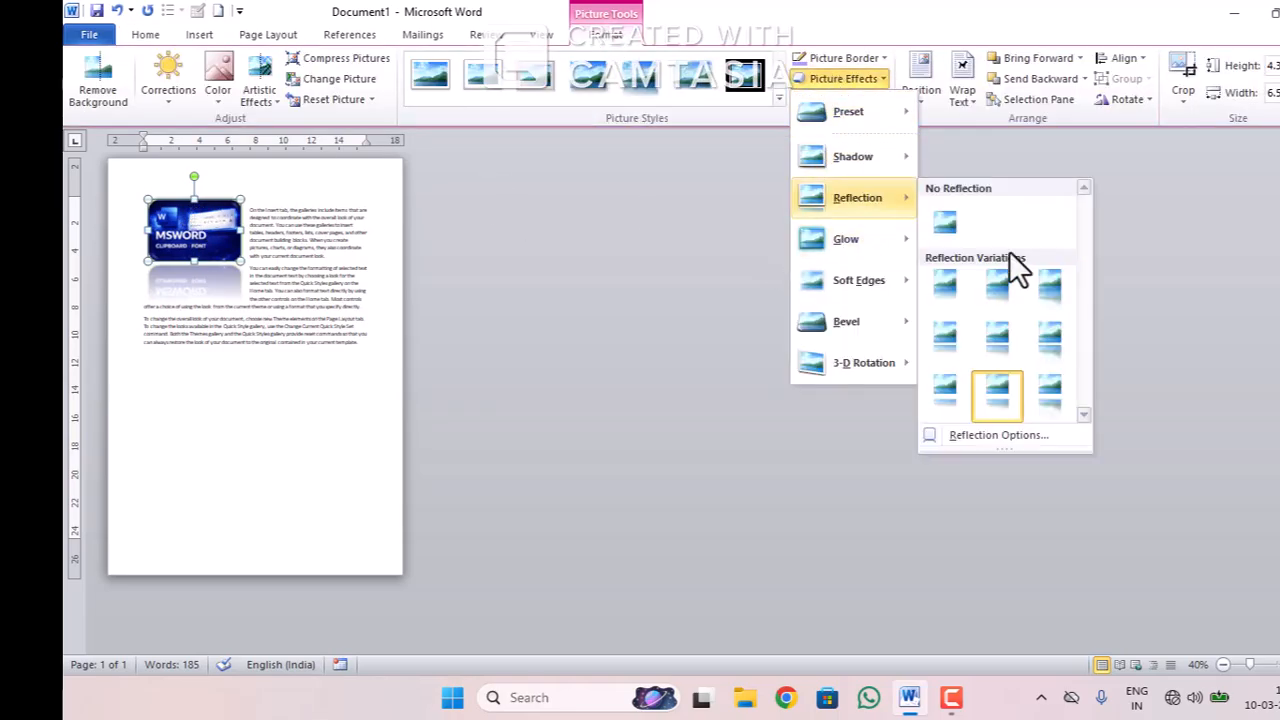
left_click(952, 225)
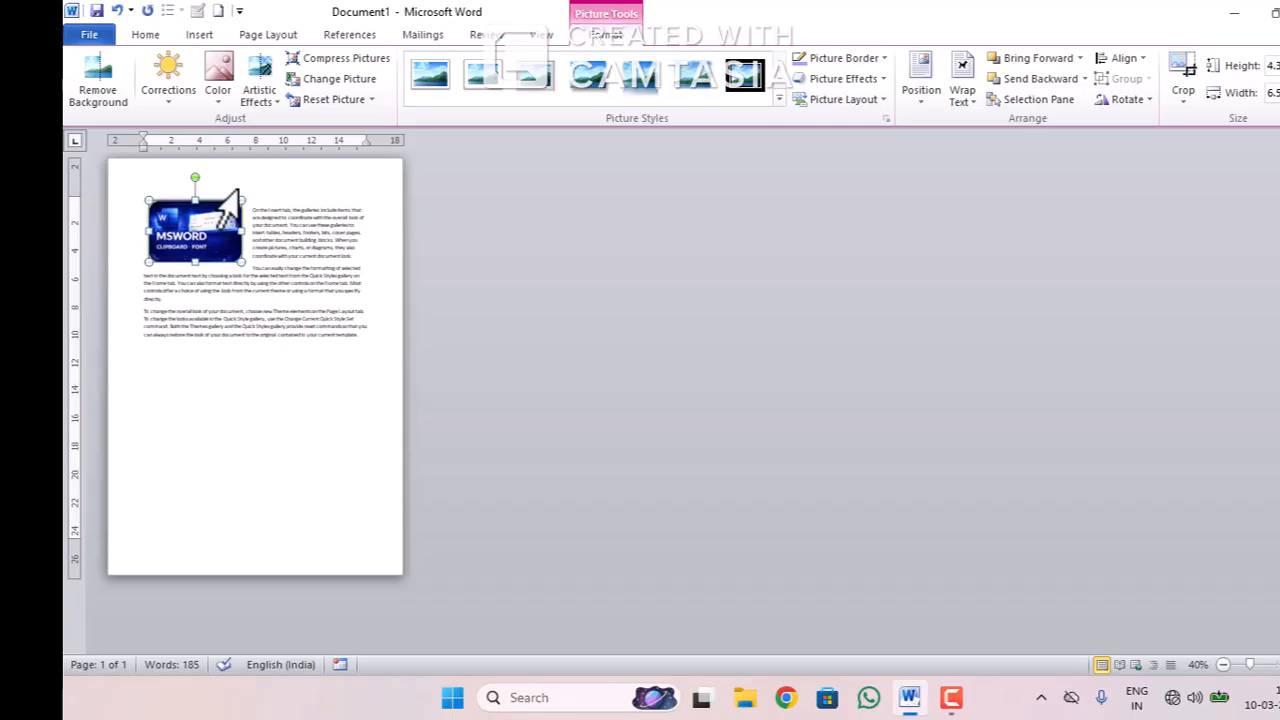
left_click_drag(241, 199, 206, 205)
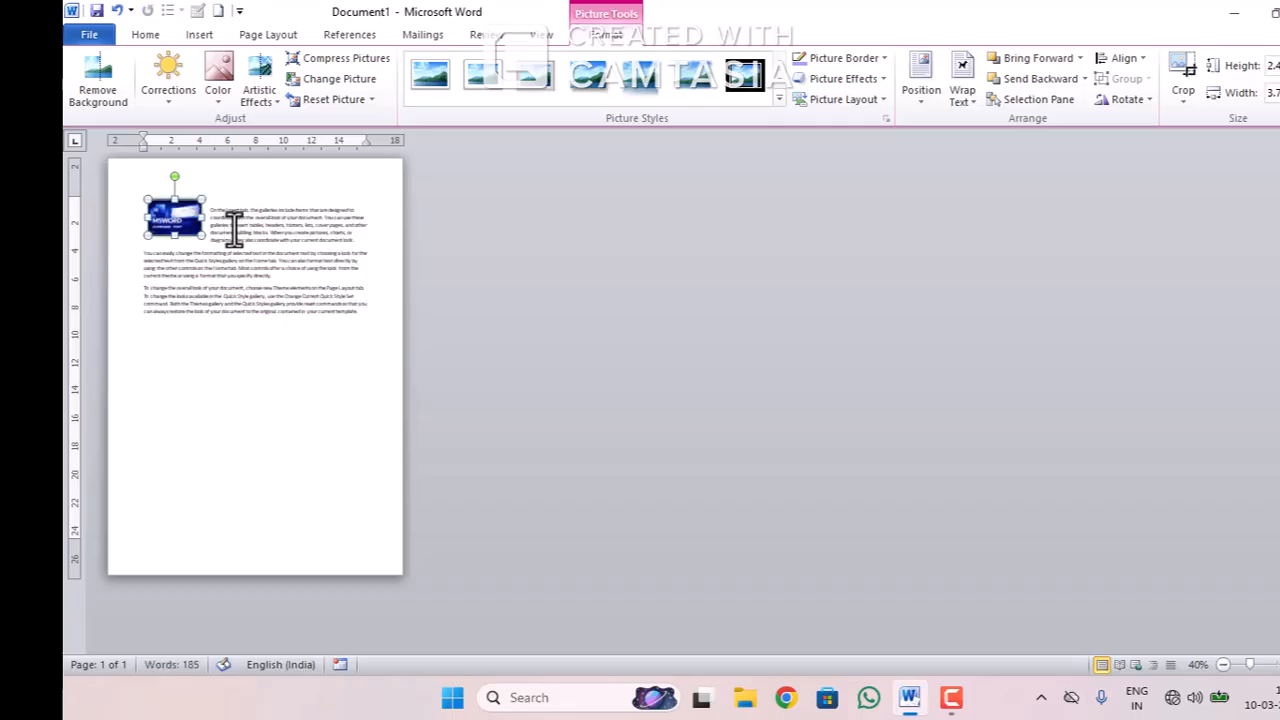
scroll(225, 250, "up", 6, "ctrl")
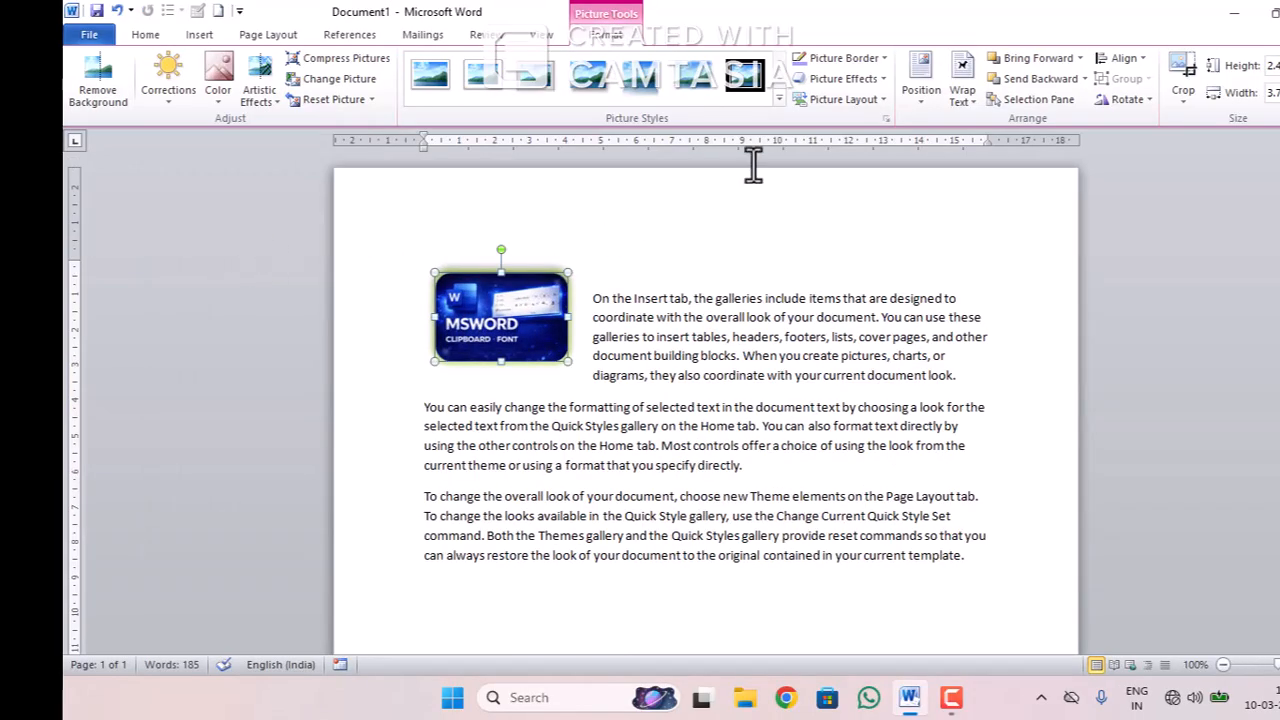
Try Tight text wrapping, return the picture to Square wrapping, and reposition it beside the first two paragraphs
left_click(974, 90)
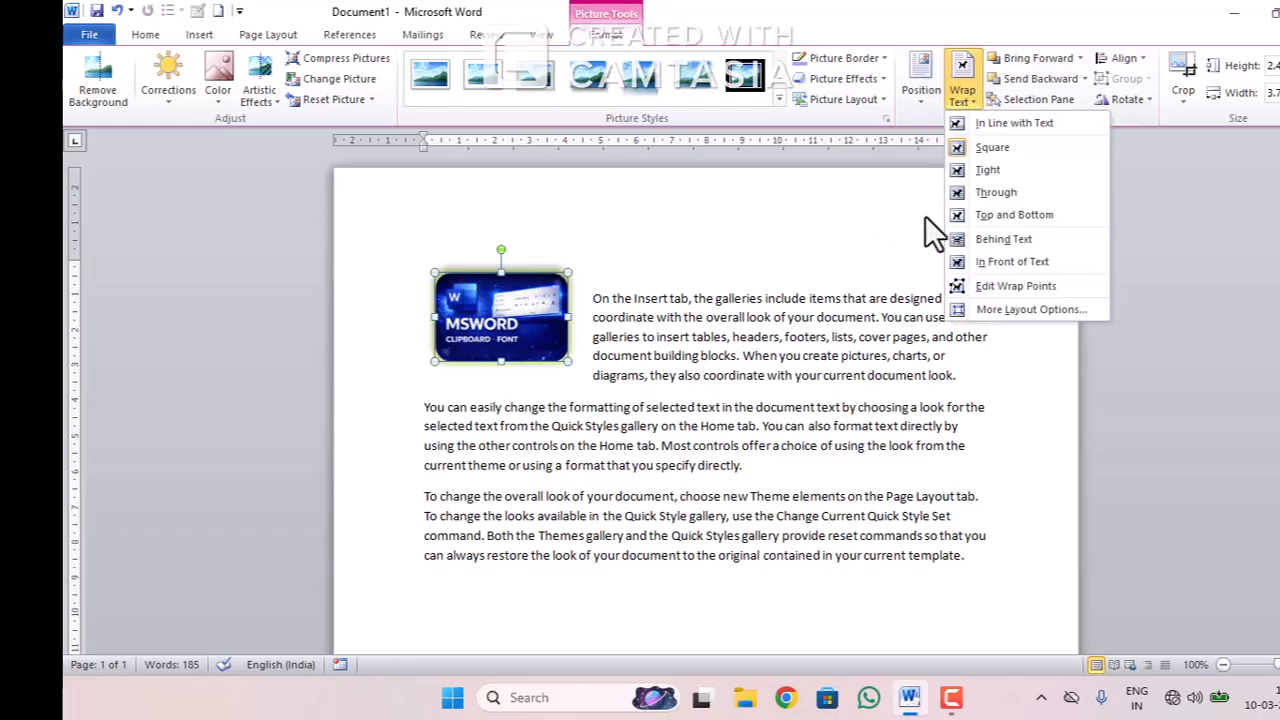
left_click(979, 167)
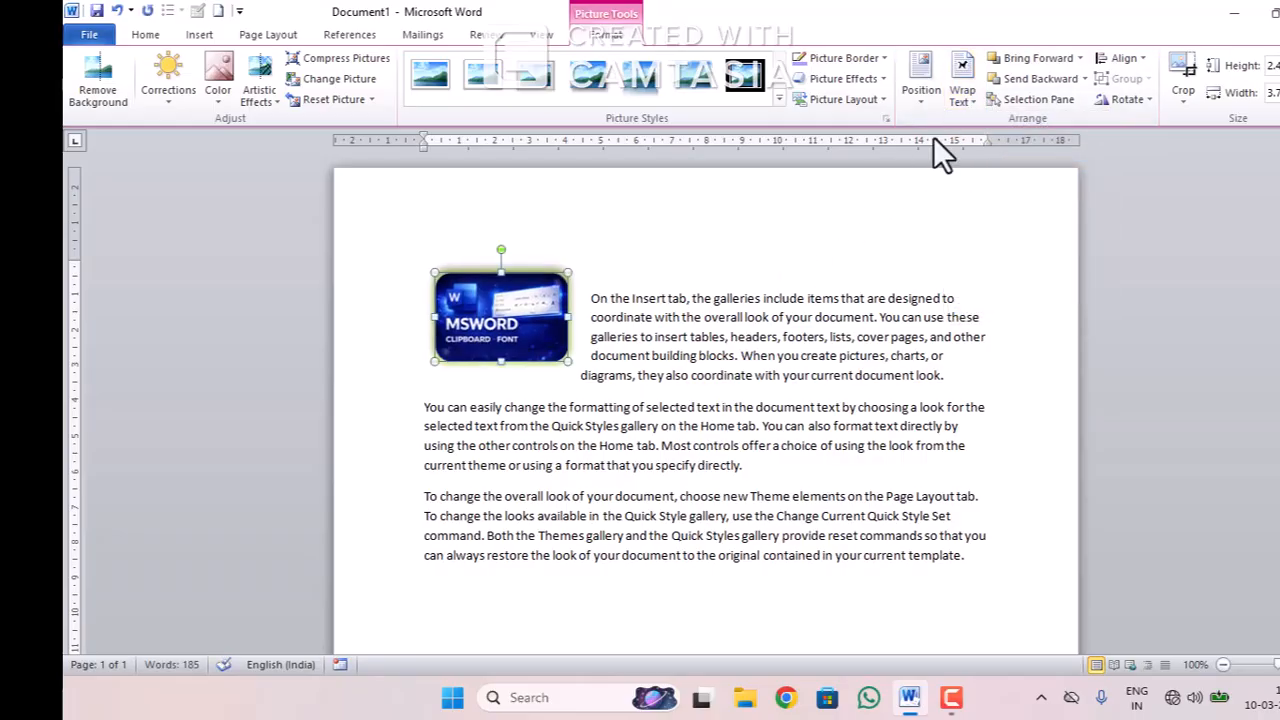
left_click(960, 94)
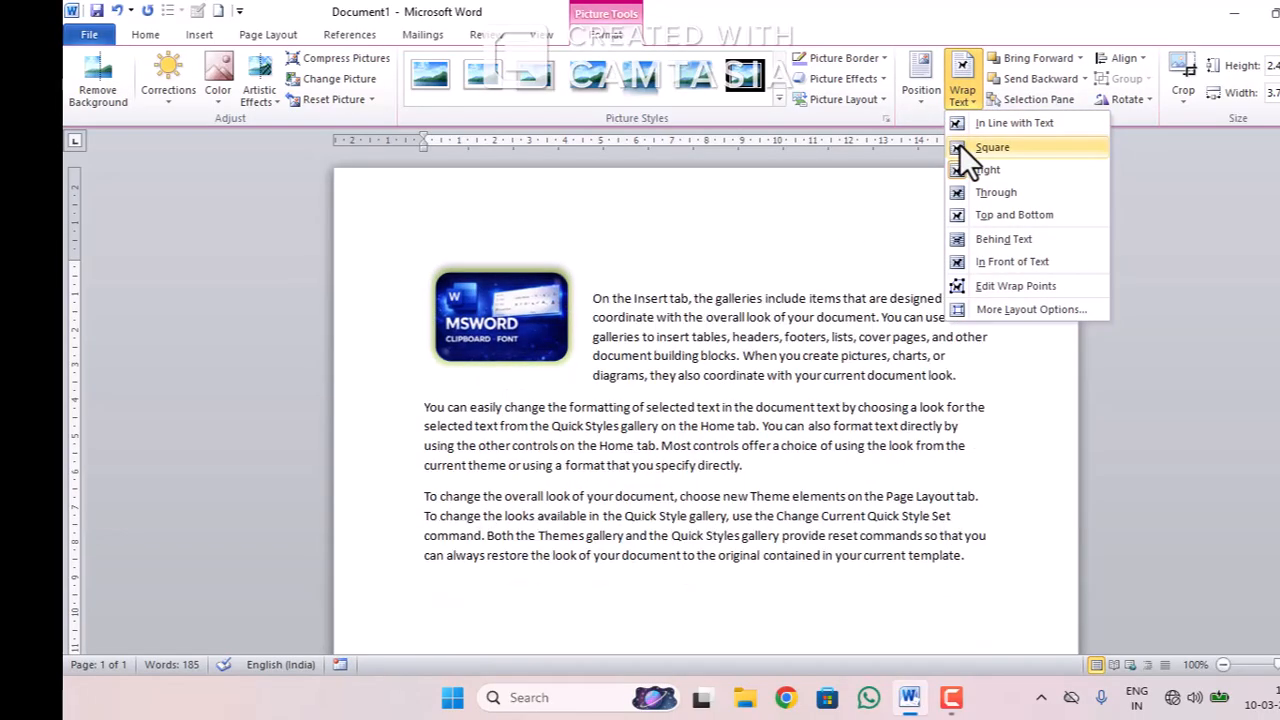
left_click(959, 145)
left_click_drag(494, 274, 488, 318)
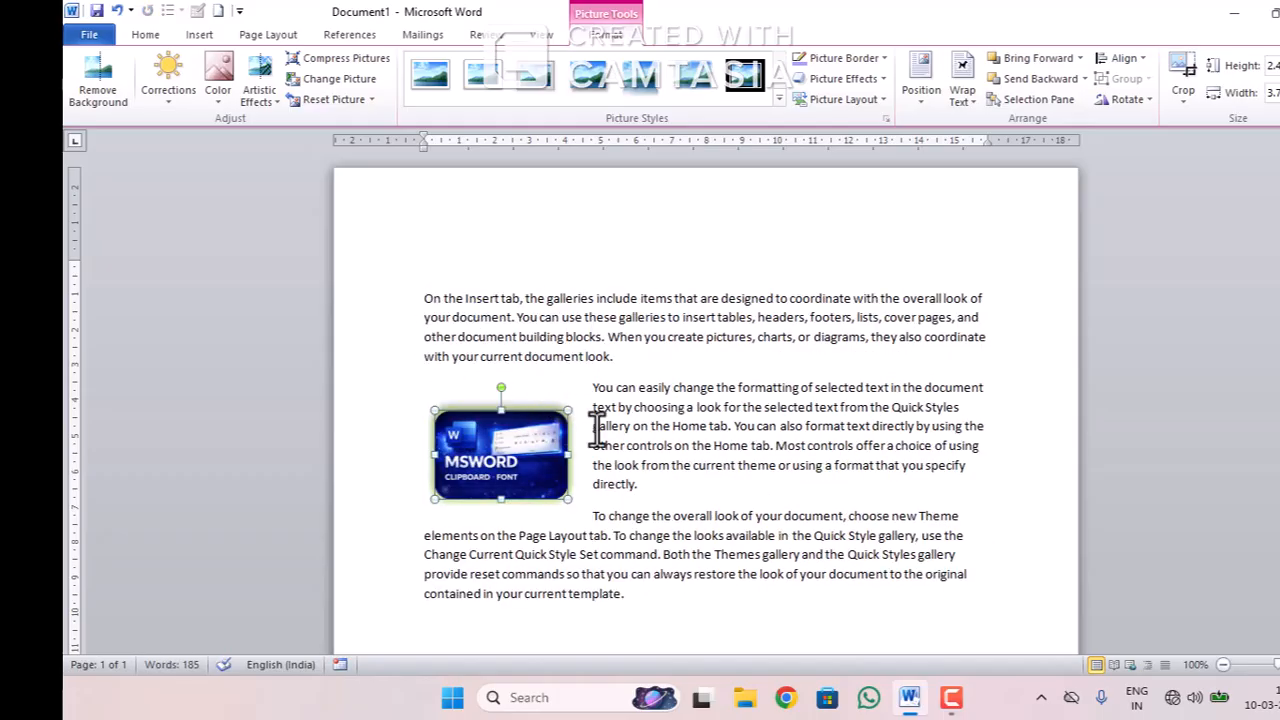
left_click_drag(516, 448, 528, 374)
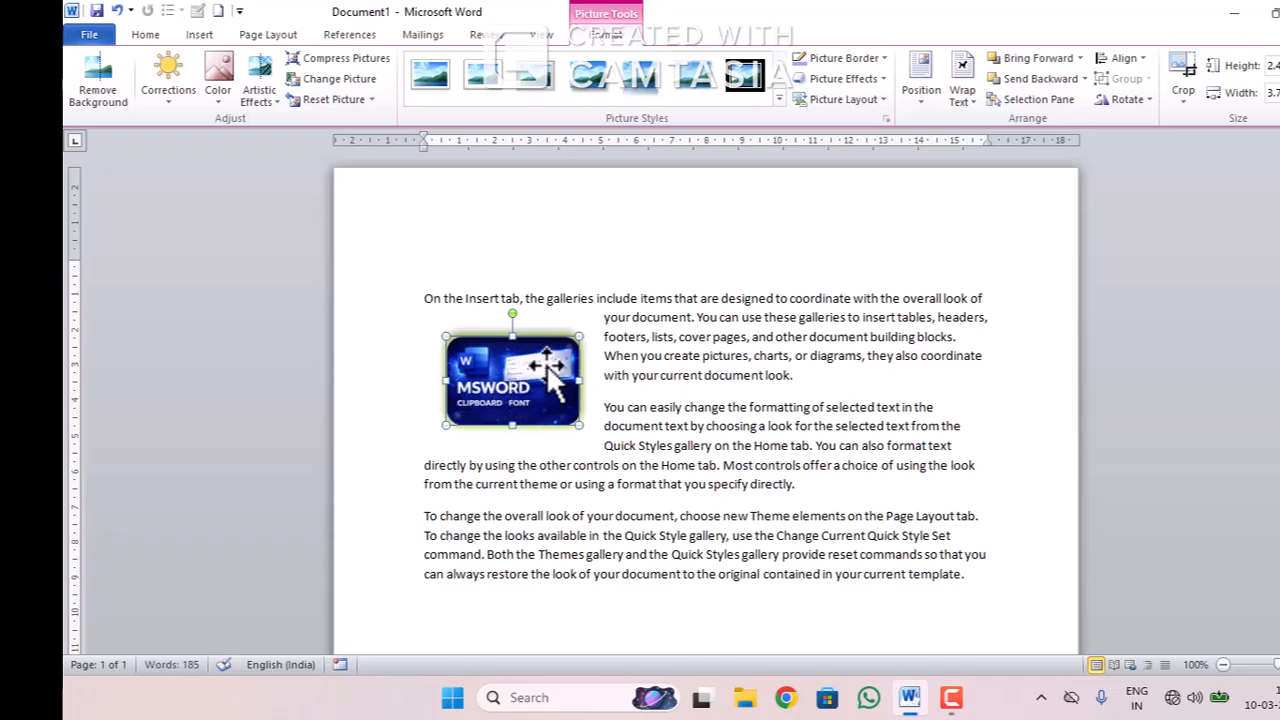
Set the picture's text wrapping to Through and move it into the middle of the first paragraph
left_click(924, 72)
left_click(967, 88)
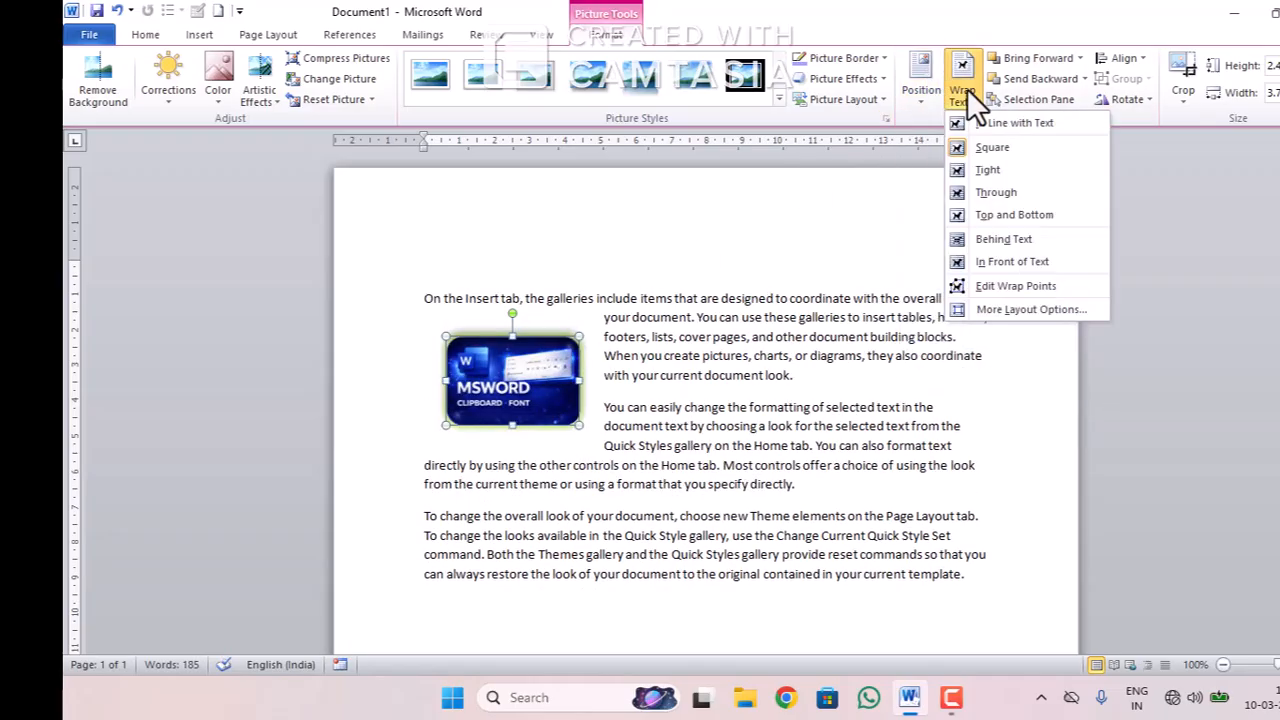
left_click(1007, 193)
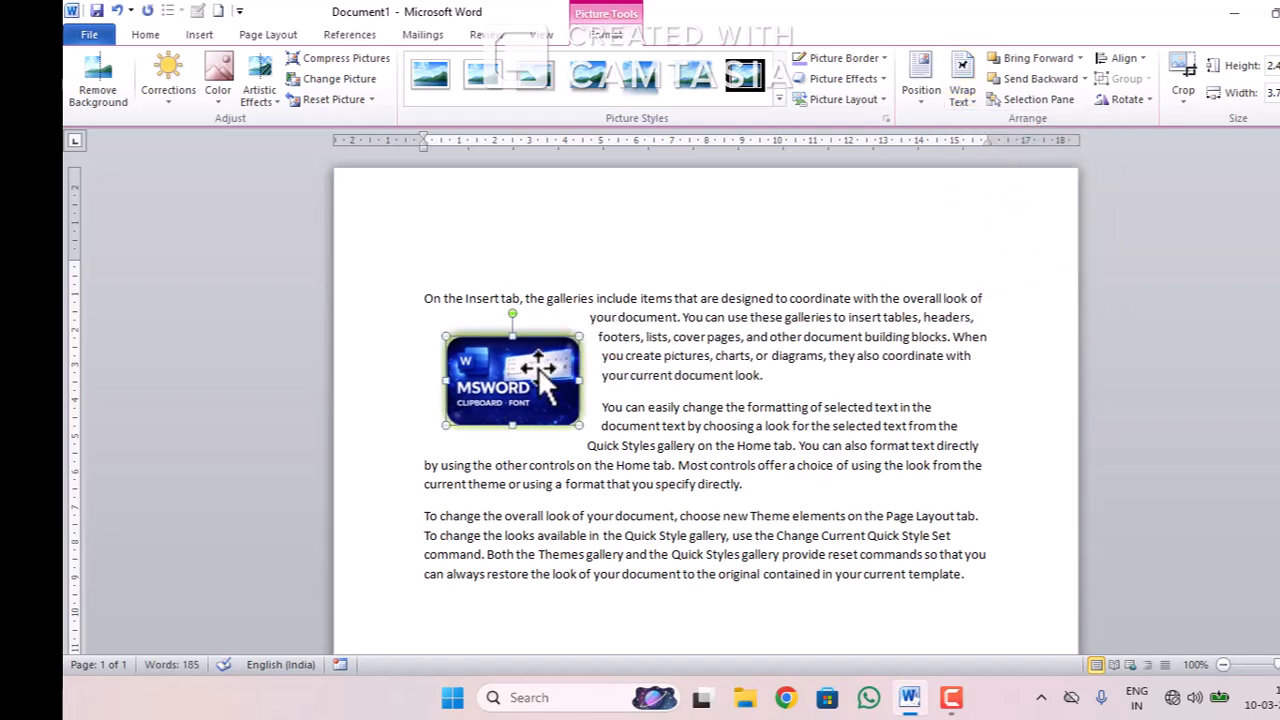
left_click_drag(540, 370, 673, 366)
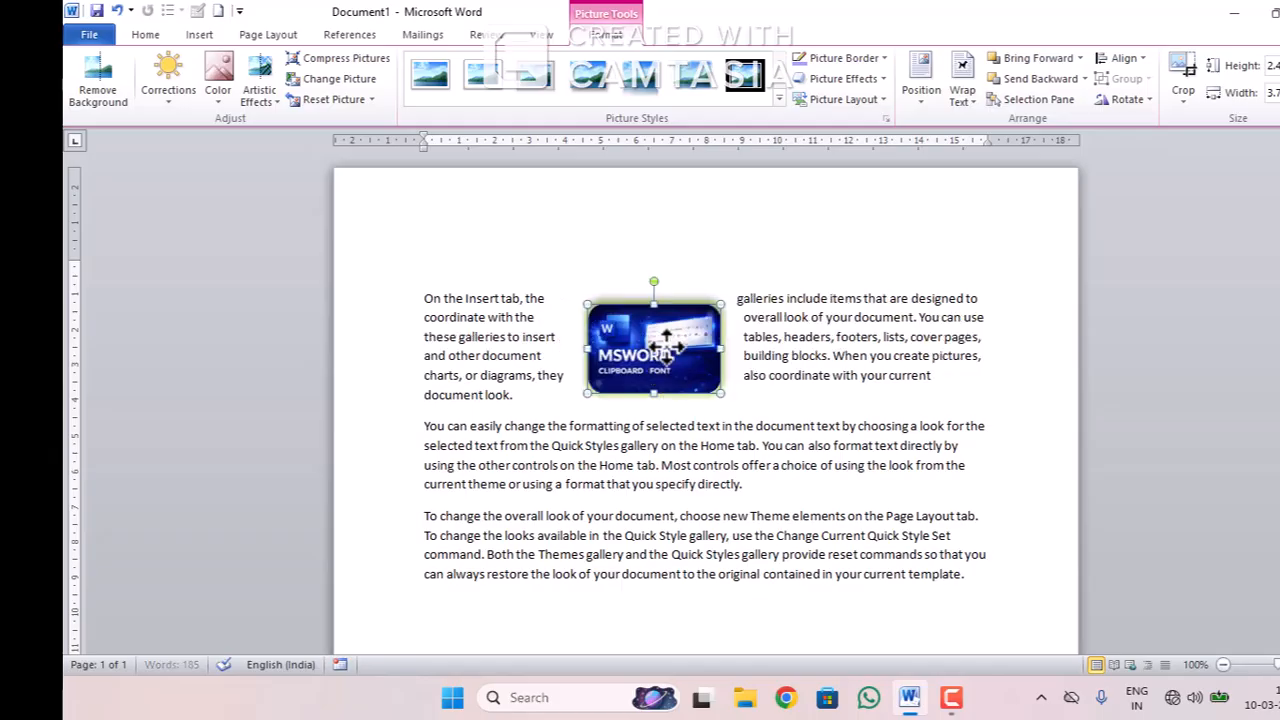
Place the picture In Front of Text and move it further right over the first paragraph
left_click(936, 103)
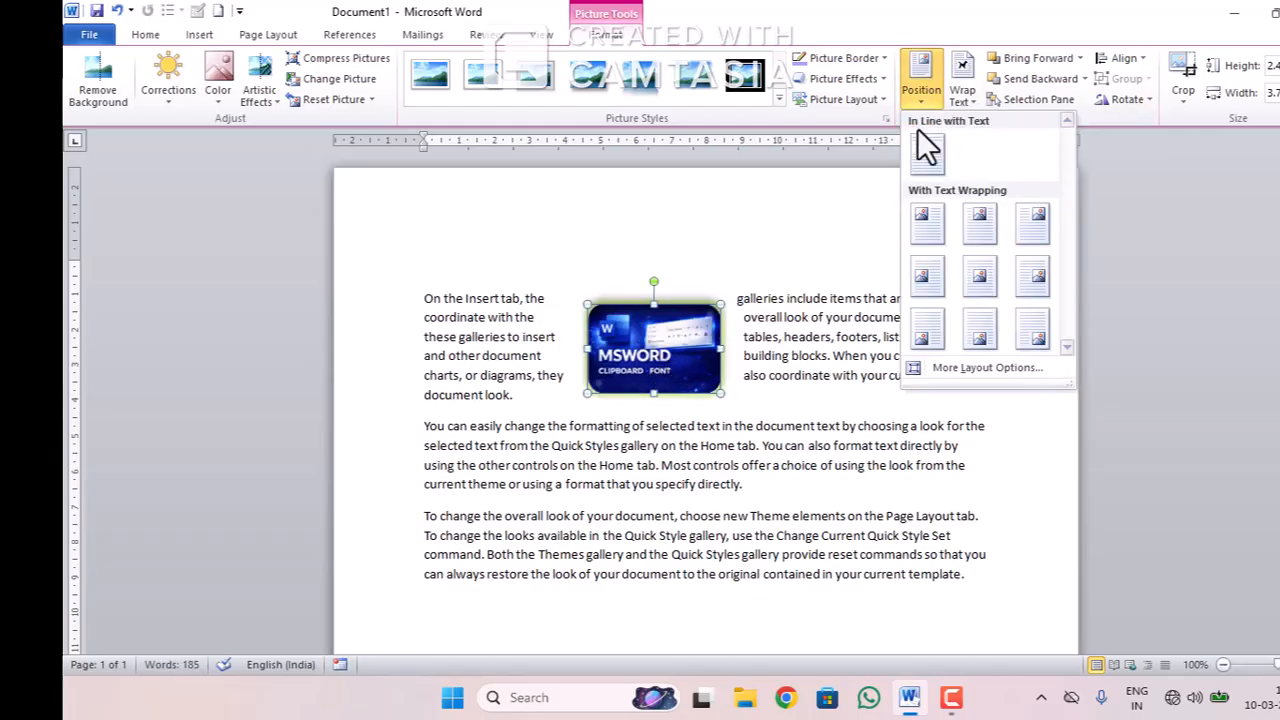
left_click(963, 96)
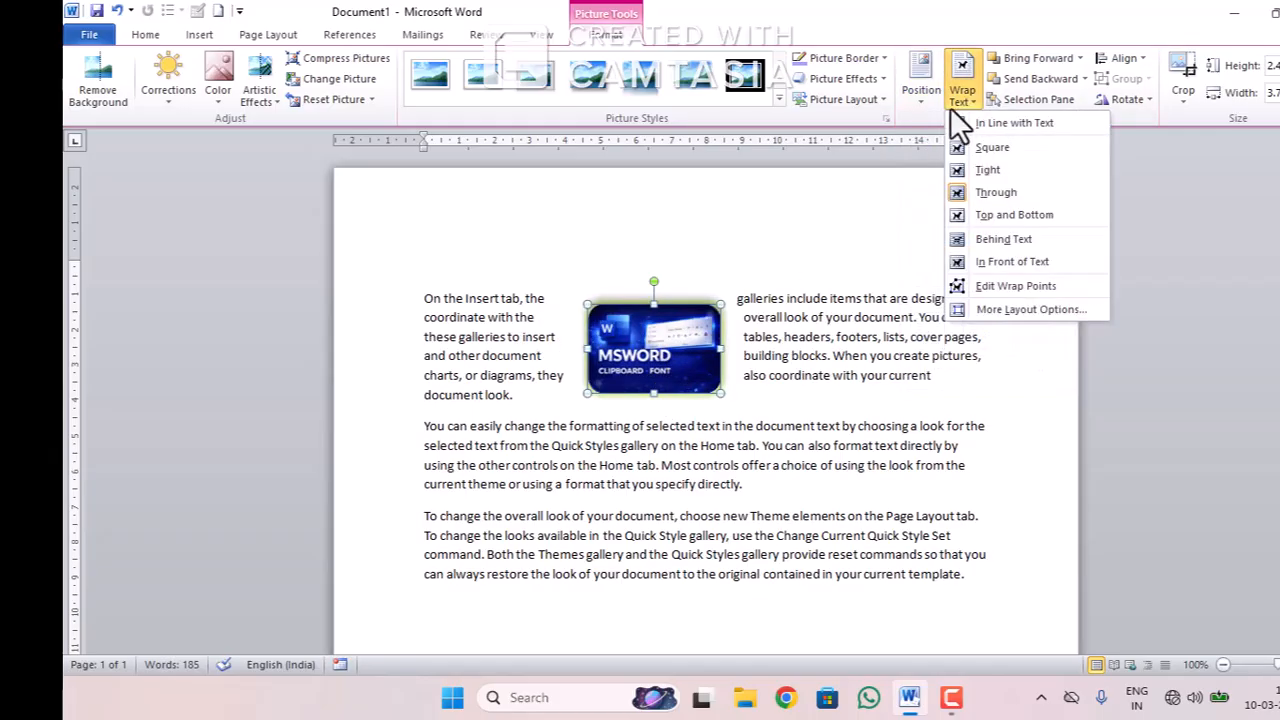
left_click(1010, 261)
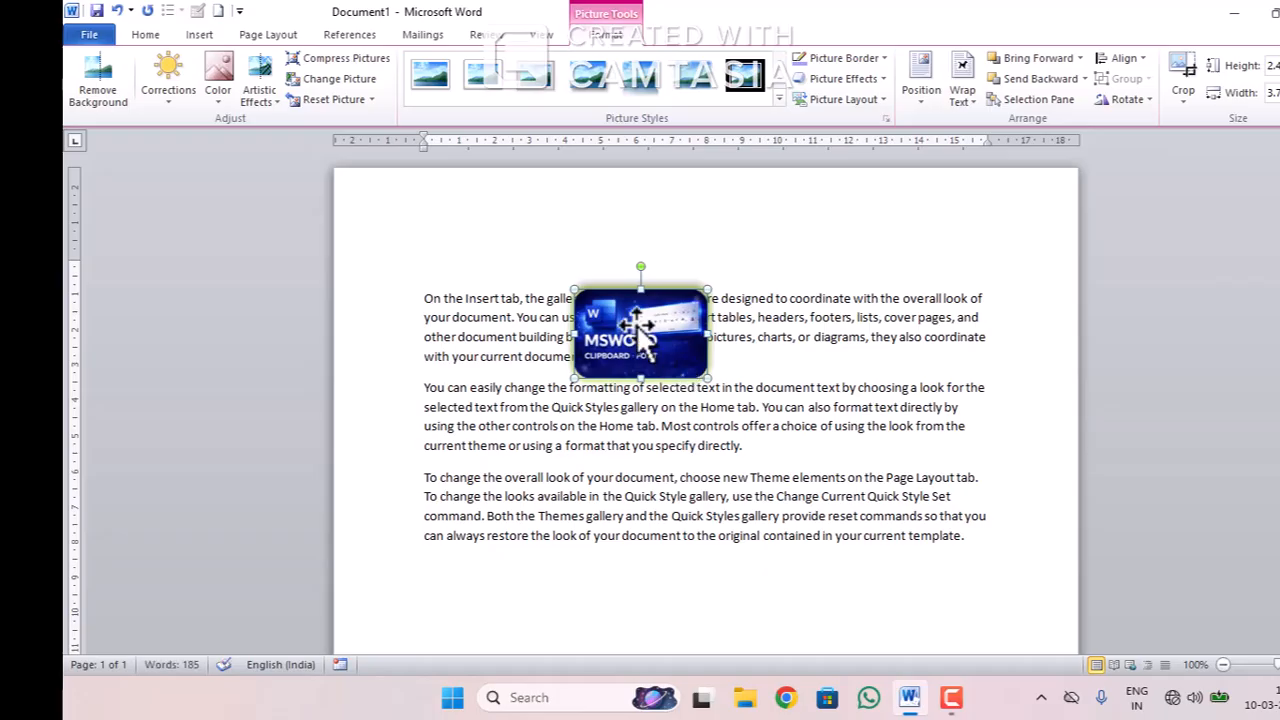
left_click_drag(637, 325, 784, 320)
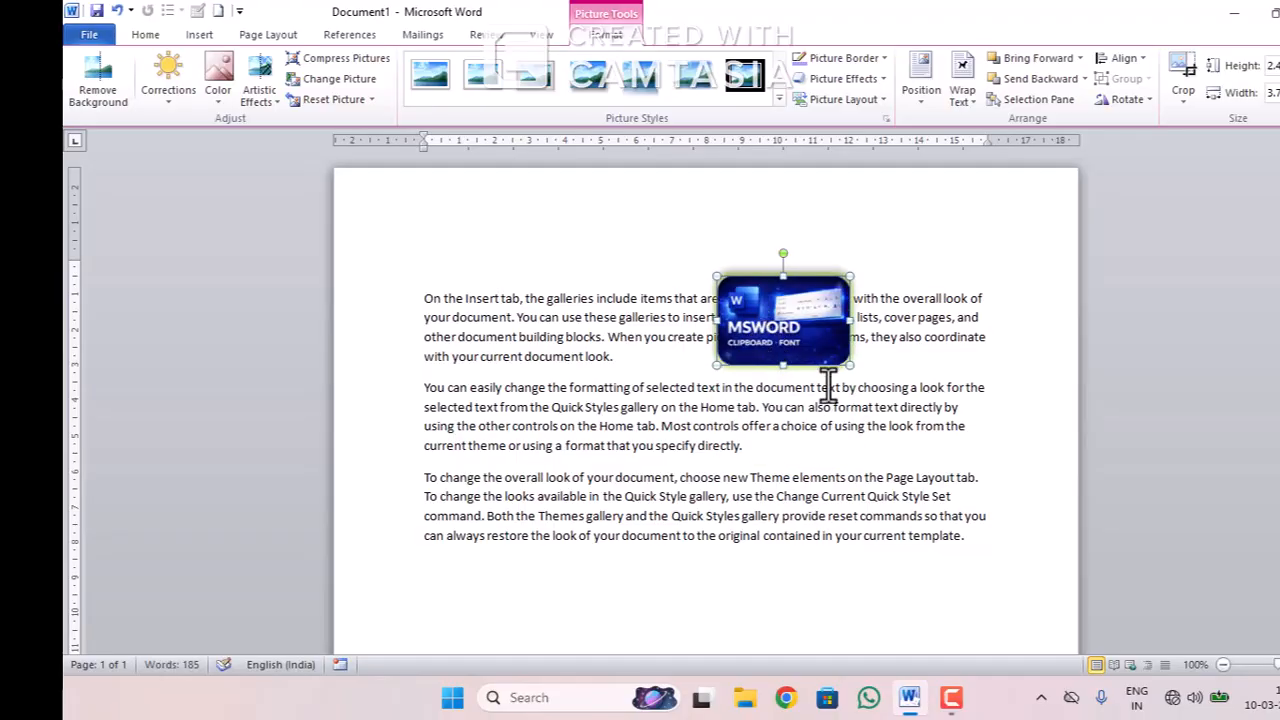
Send the picture Behind Text and move it down behind the second paragraph
left_click(961, 88)
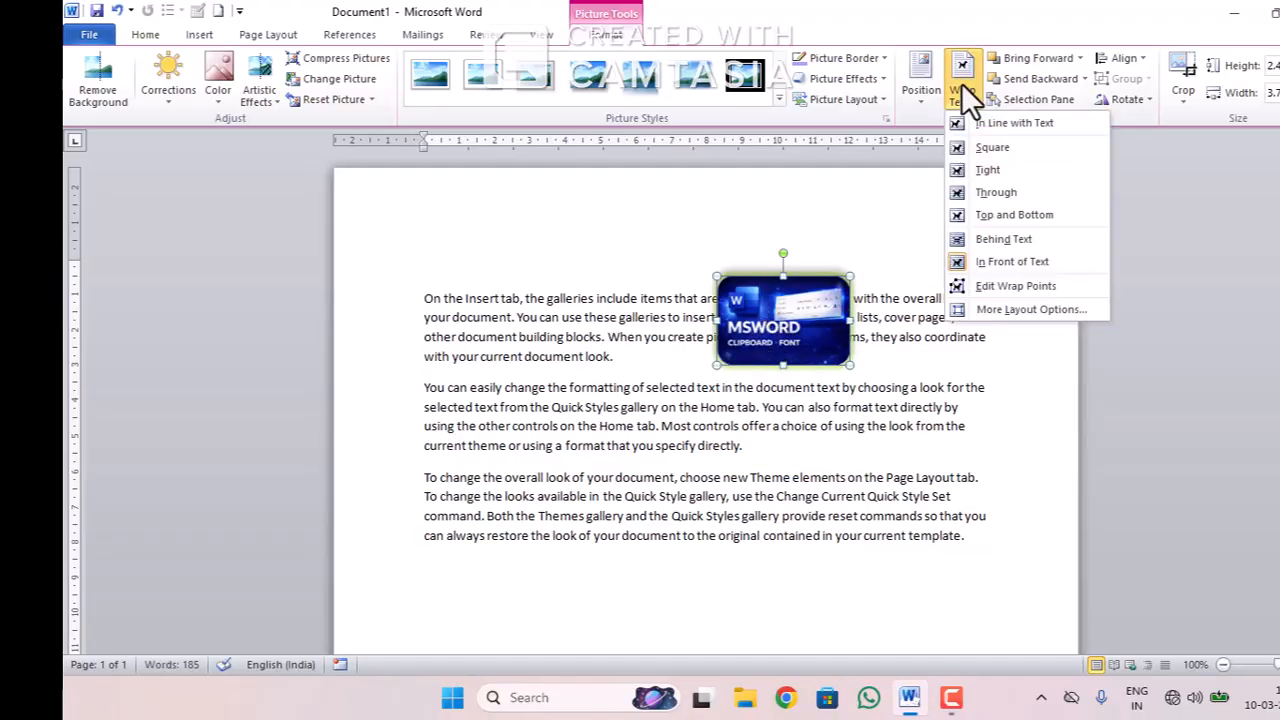
left_click(992, 236)
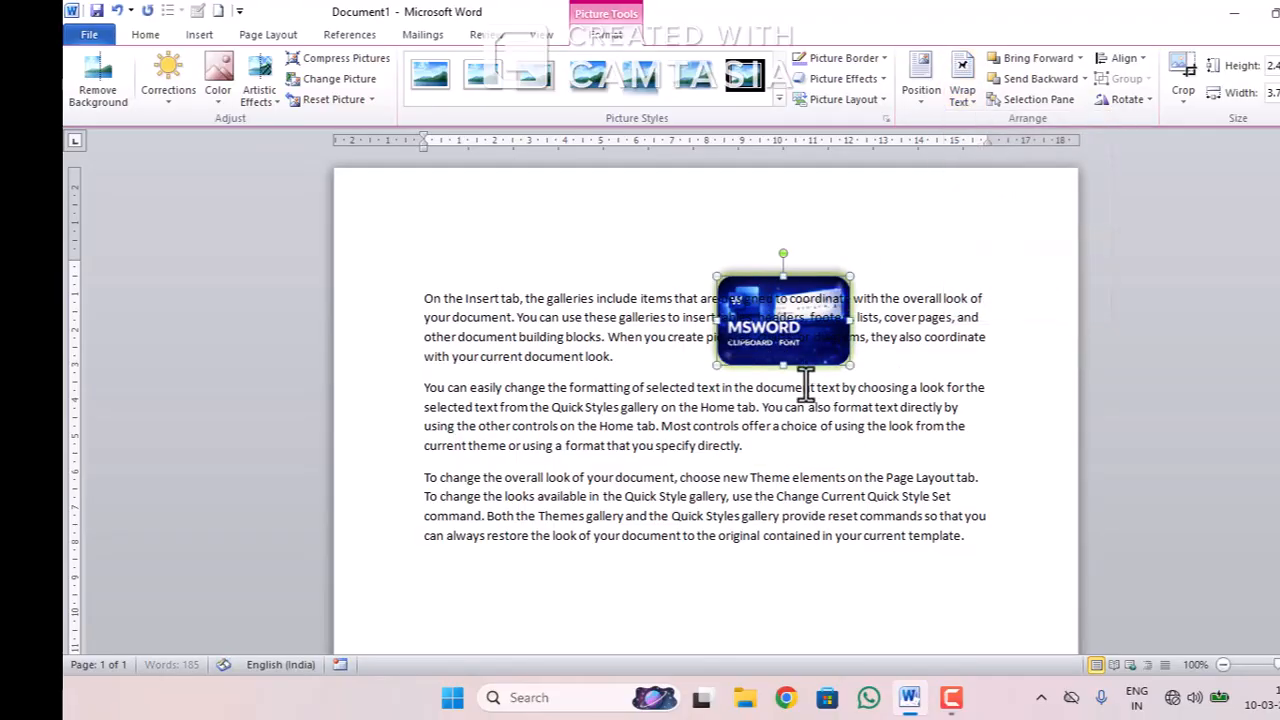
left_click_drag(786, 376, 787, 407)
left_click(803, 302)
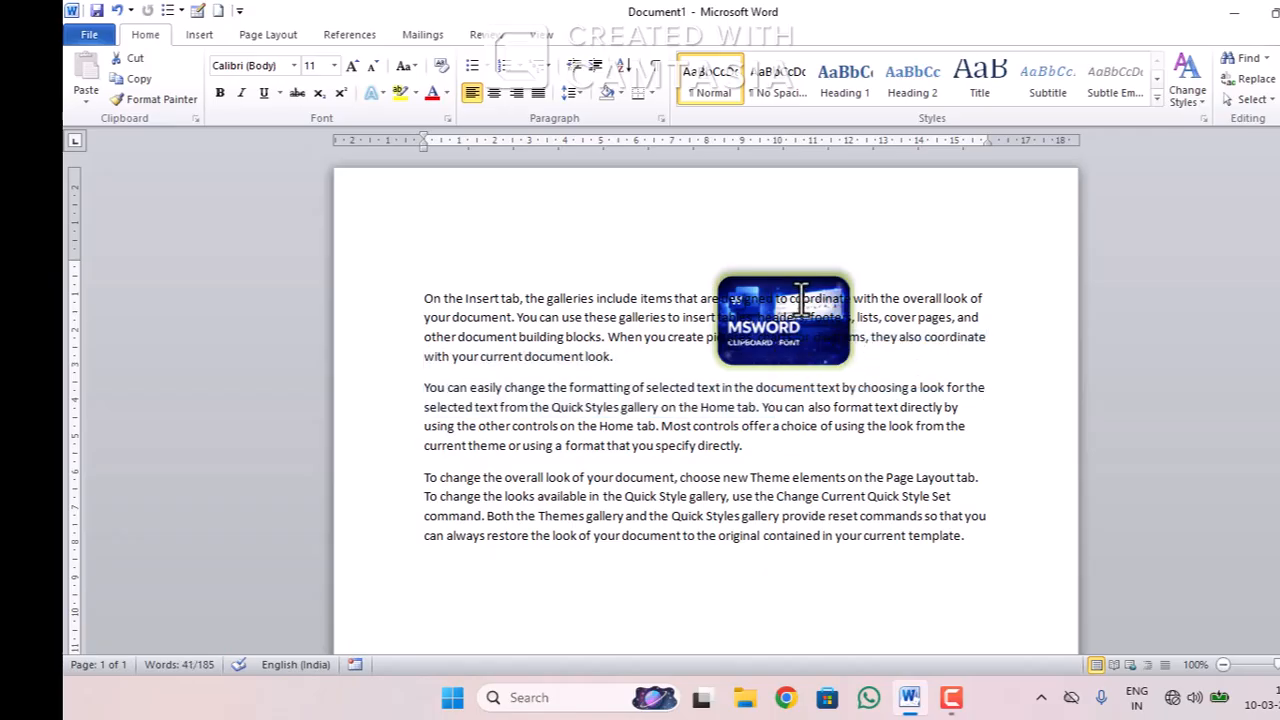
left_click_drag(791, 312, 783, 359)
left_click(783, 282)
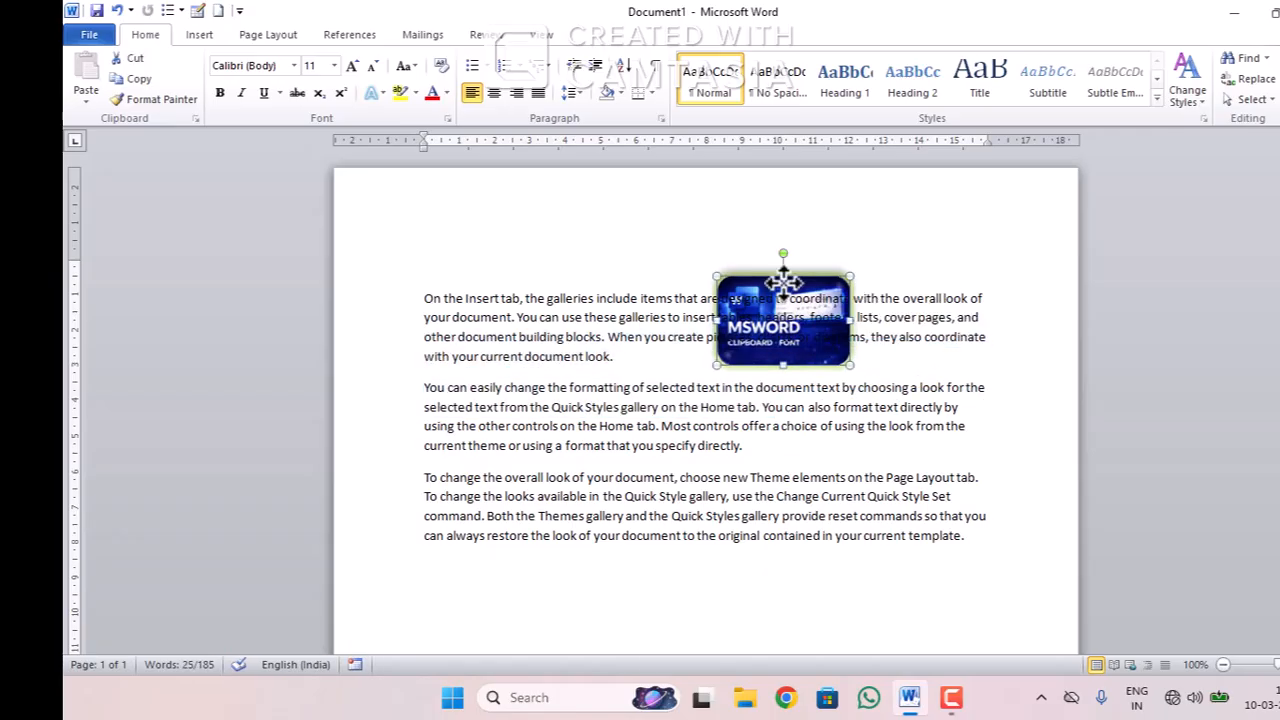
left_click_drag(794, 291, 754, 405)
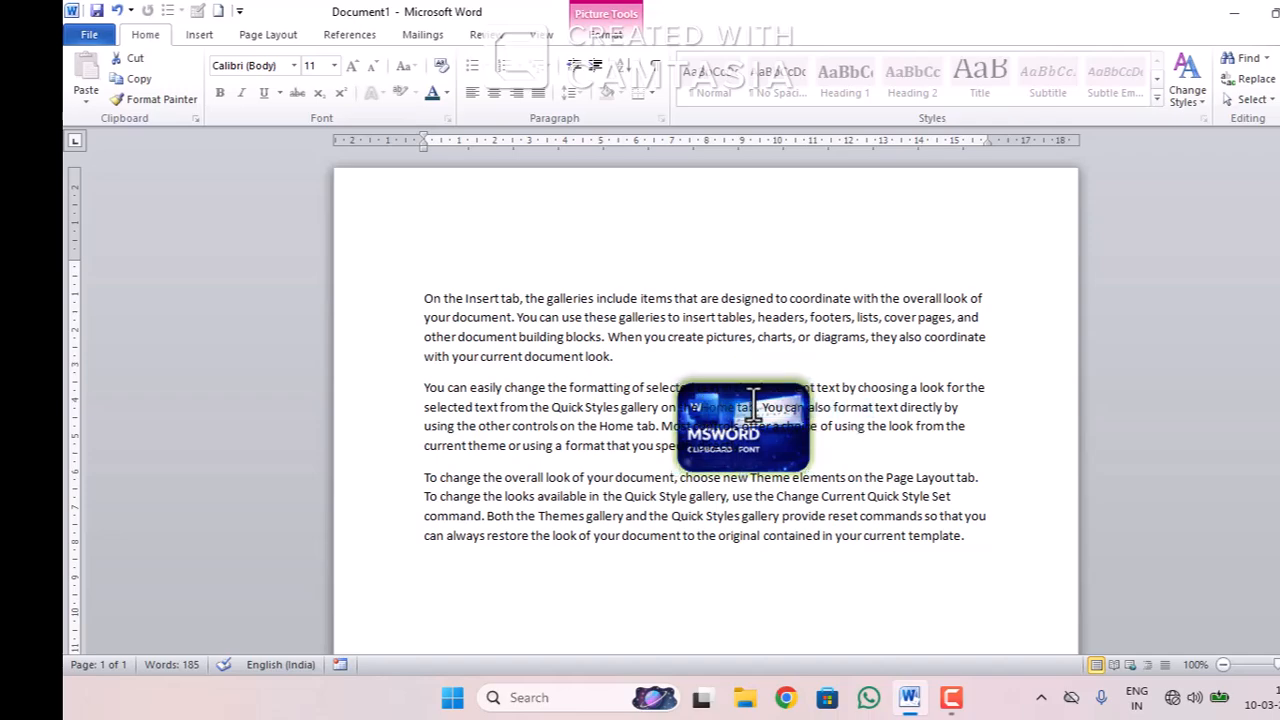
left_click(758, 438)
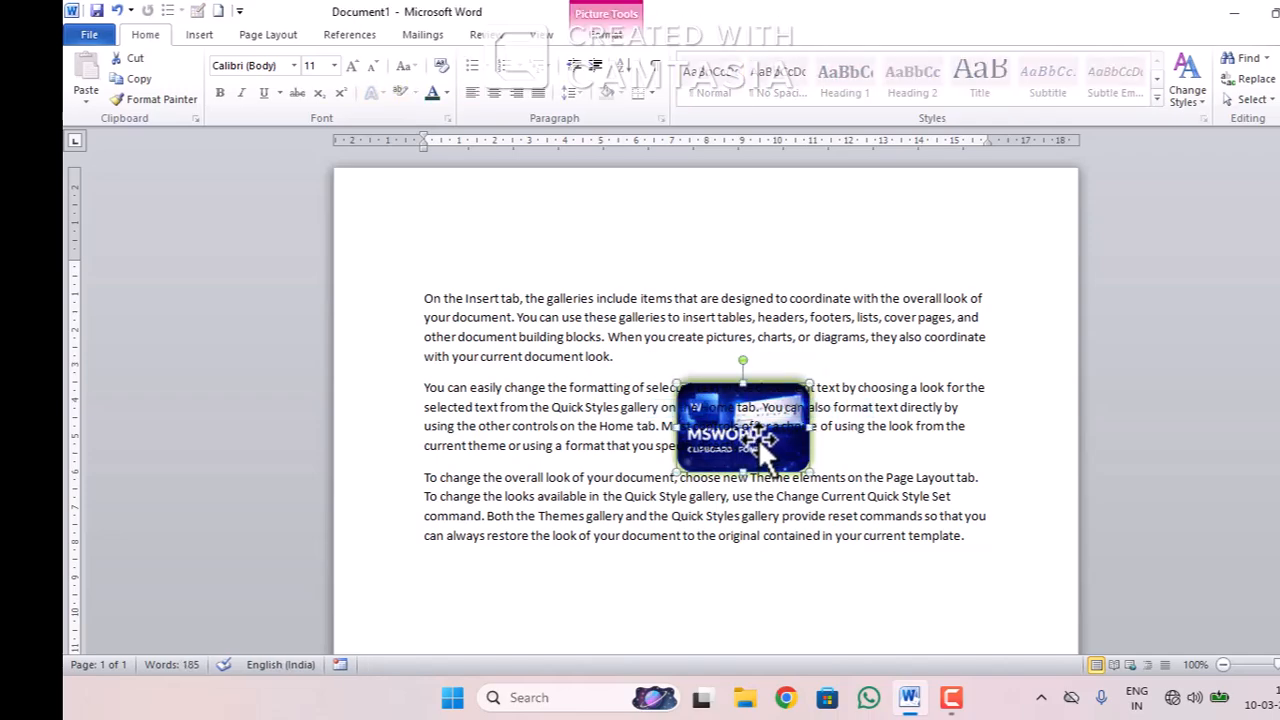
left_click_drag(745, 422, 744, 384)
left_click(742, 404)
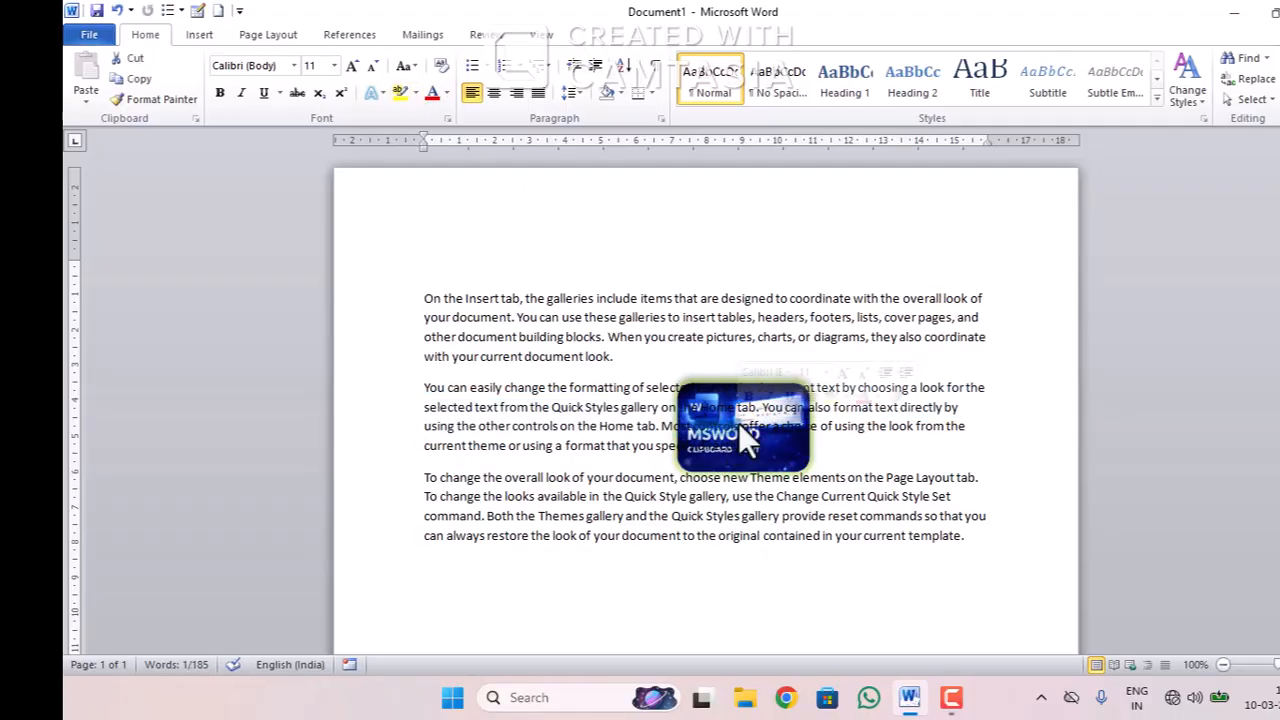
Replace the picture behind the text with the FREE OFFICE TALLY CLASSES image from the Music folder
left_click(765, 410)
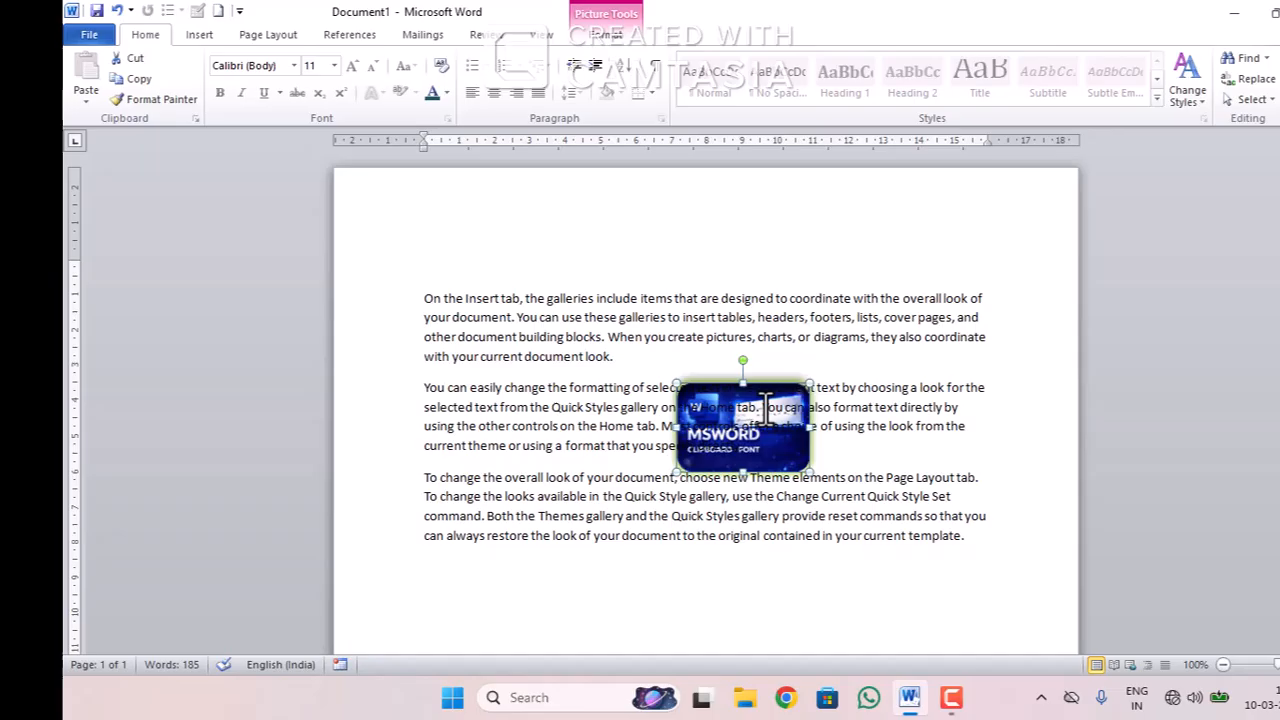
left_click(584, 34)
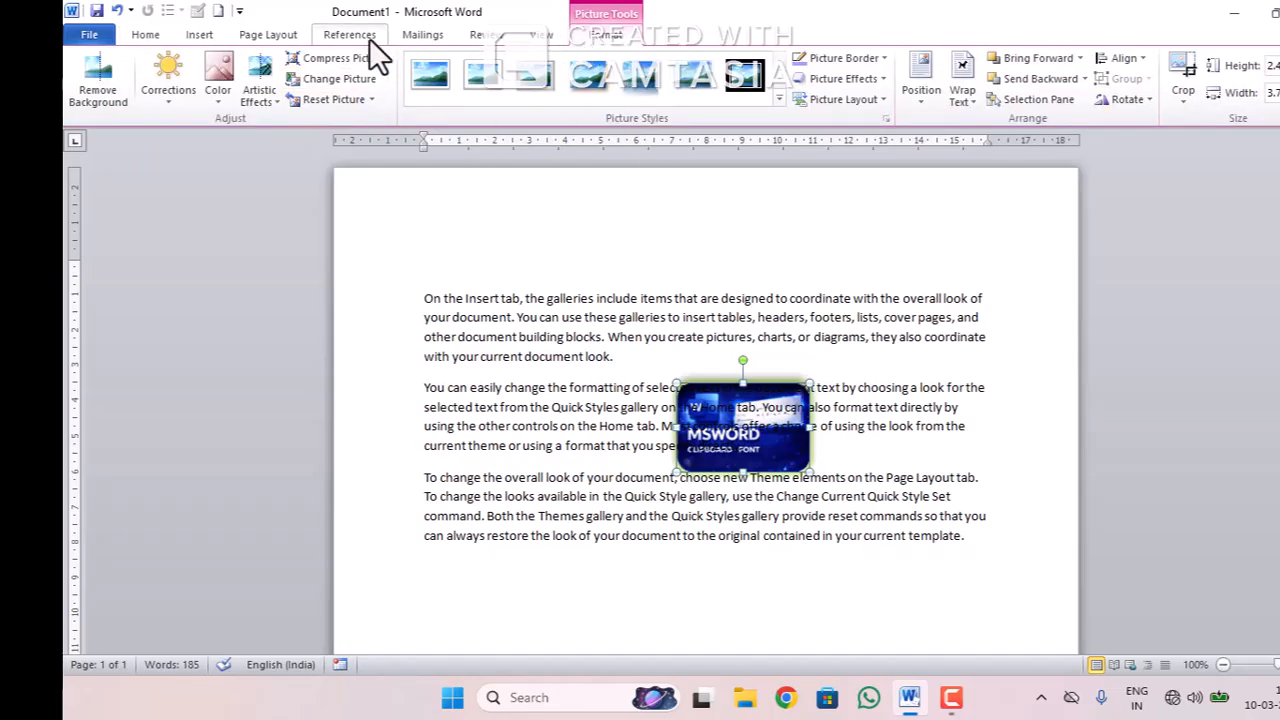
left_click(360, 80)
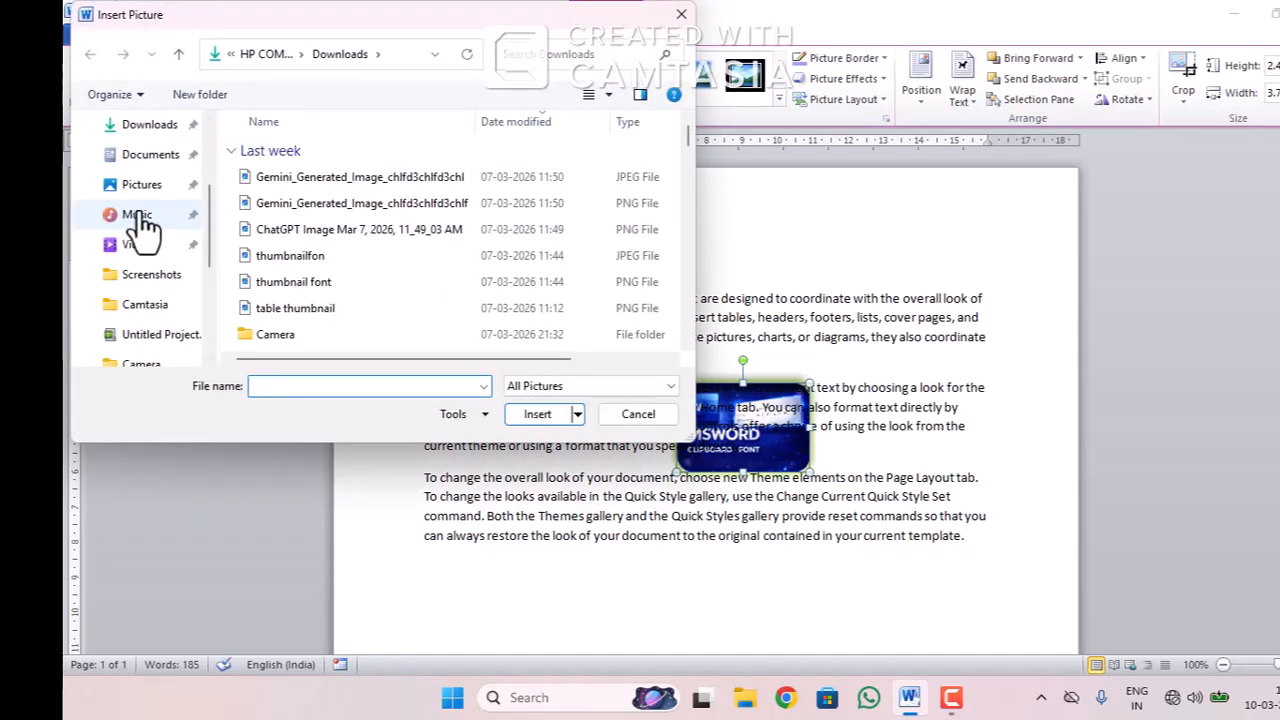
left_click(137, 214)
left_click(267, 165)
left_click(540, 414)
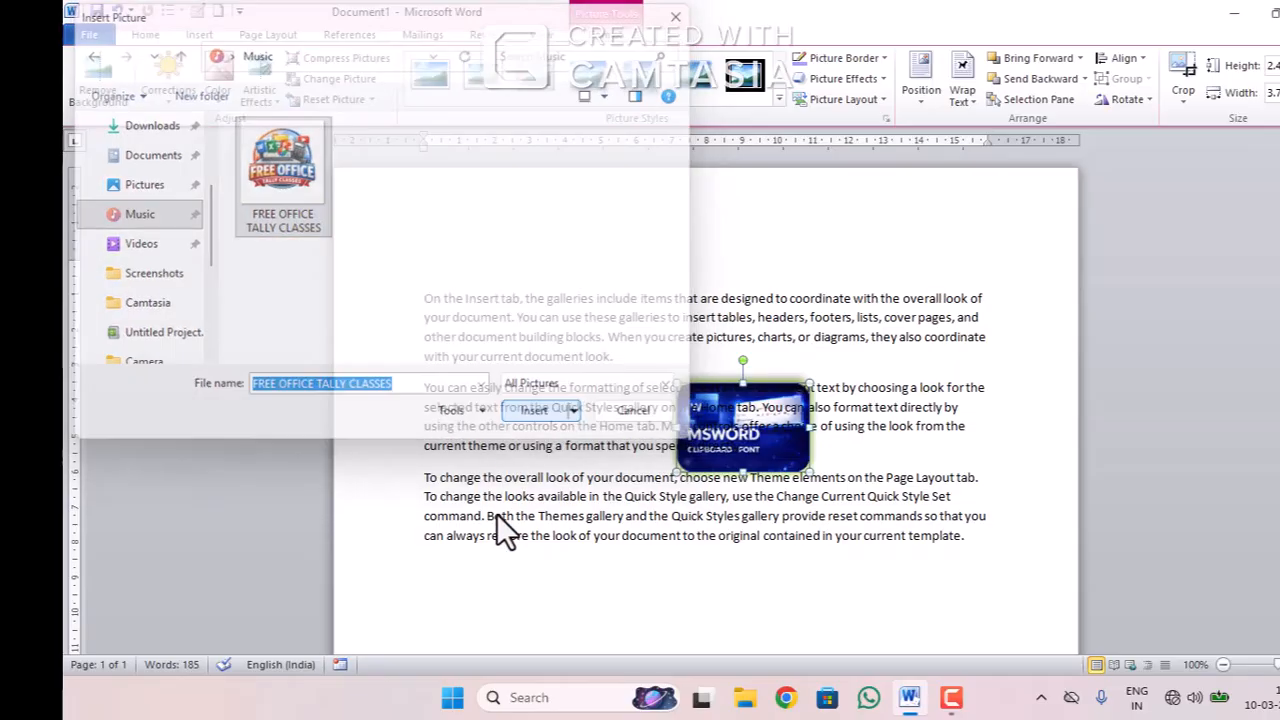
Enlarge the logo picture to about 6 cm square over the paragraphs and set its wrapping to Top and Bottom
left_click_drag(776, 440, 705, 460)
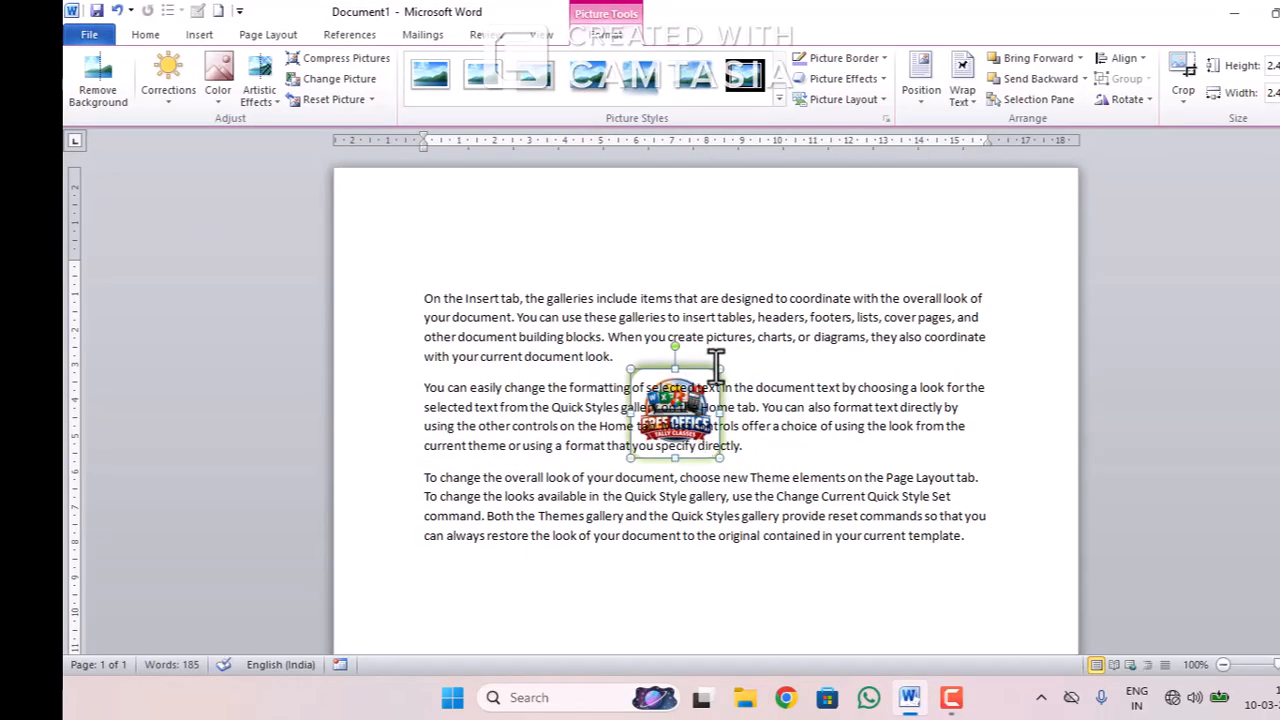
left_click_drag(718, 362, 845, 243)
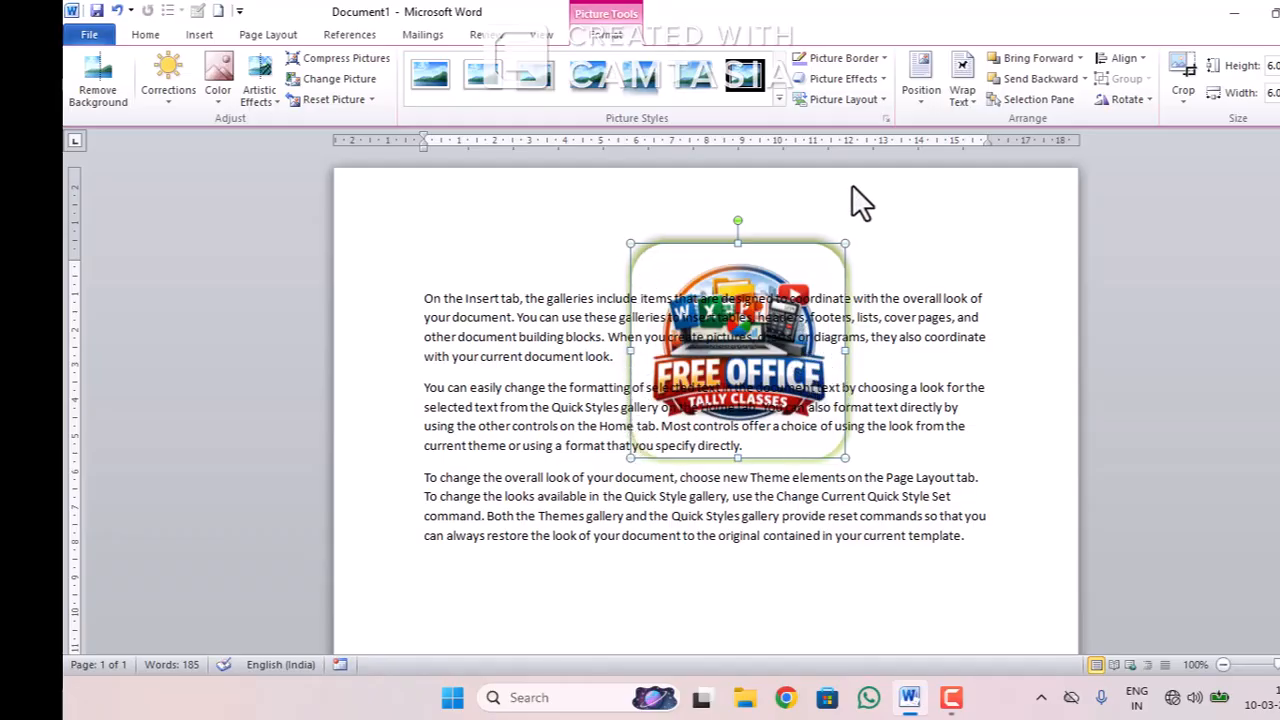
left_click(964, 74)
left_click(986, 212)
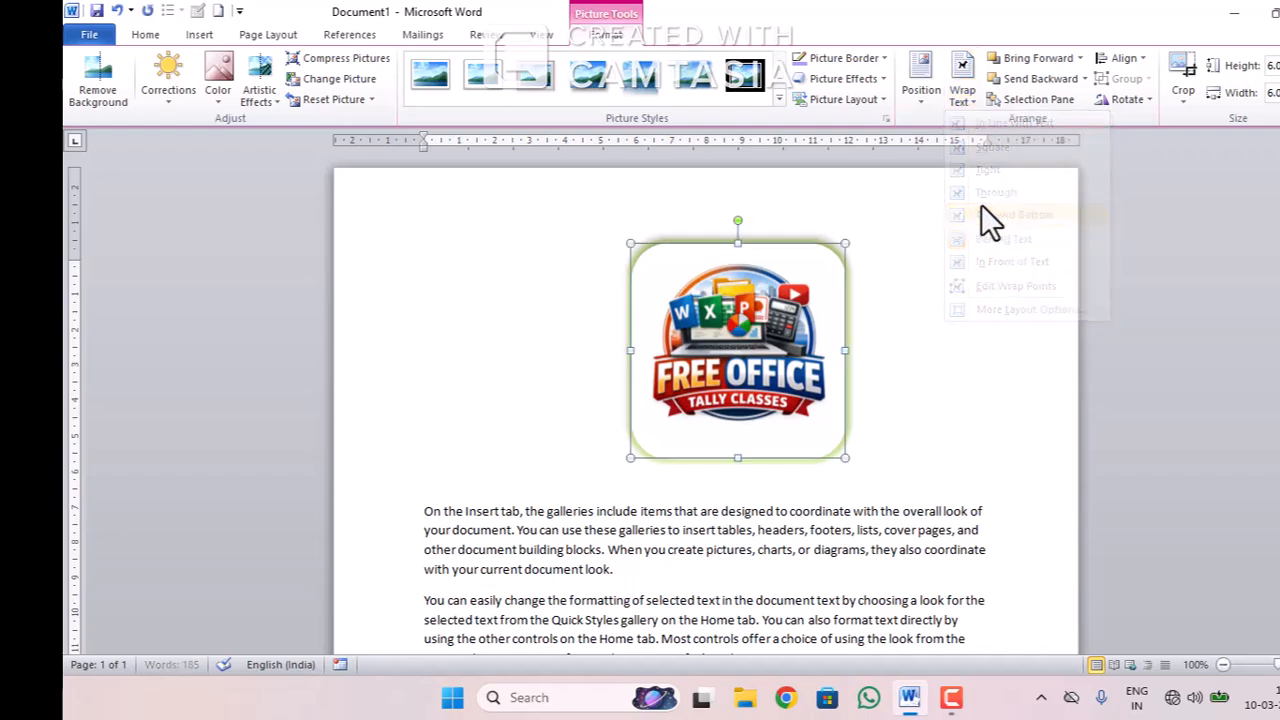
Move the logo picture down between the lines of the second paragraph and finally below the last paragraph
scroll(759, 324, "down", 8)
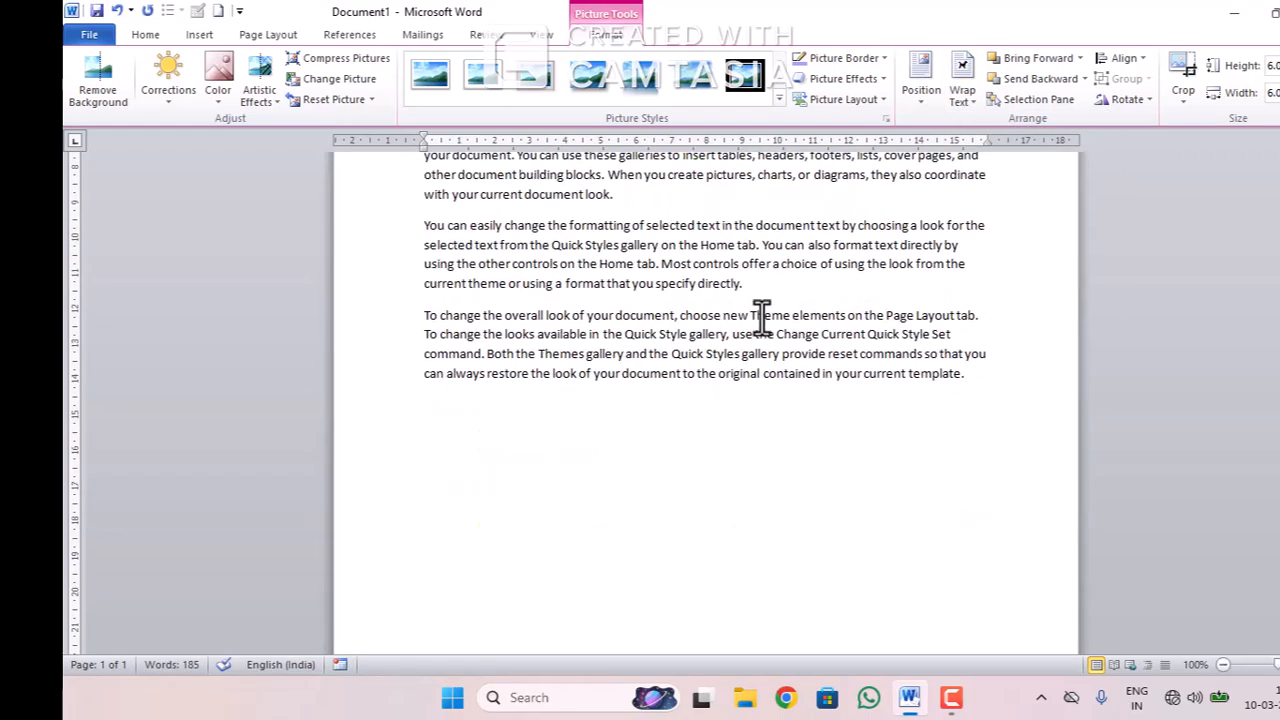
scroll(760, 314, "up", 7)
left_click_drag(778, 296, 735, 528)
scroll(735, 528, "down", 4)
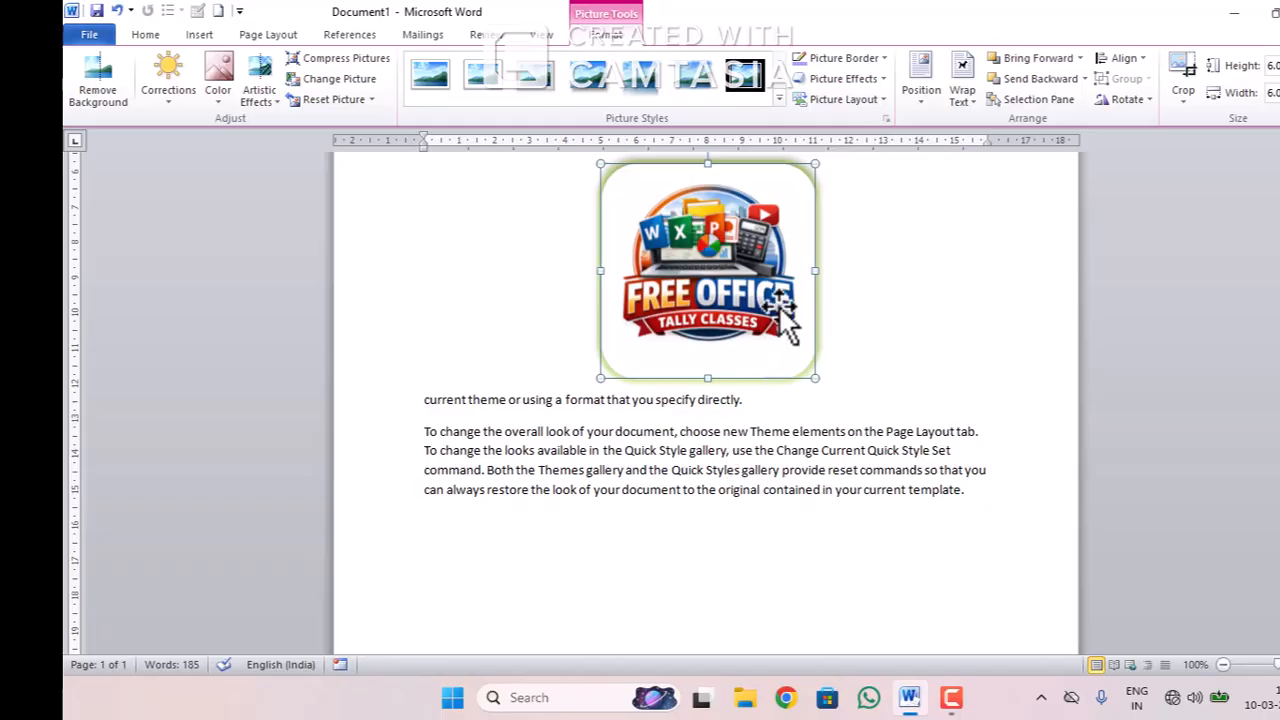
left_click_drag(749, 277, 760, 548)
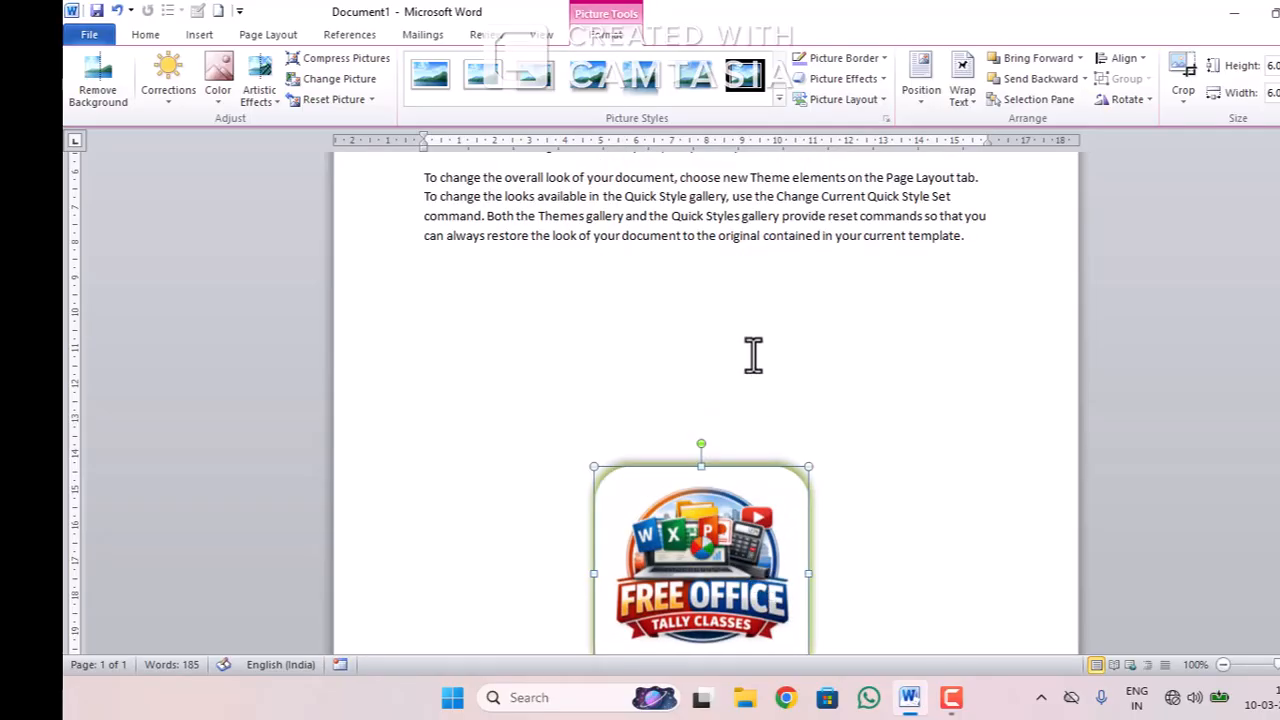
Move the logo picture from below the text up to the space above the first paragraph
scroll(753, 355, "up", 5)
scroll(763, 337, "down", 9)
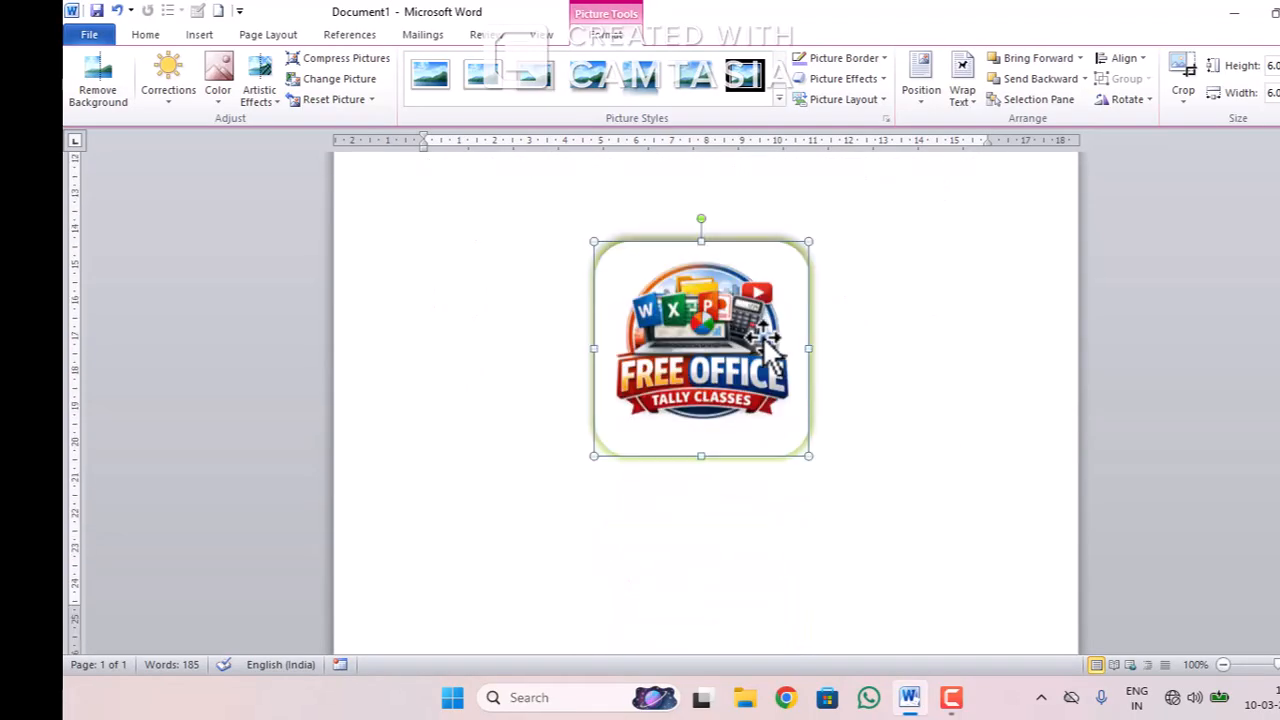
scroll(718, 390, "up", 6)
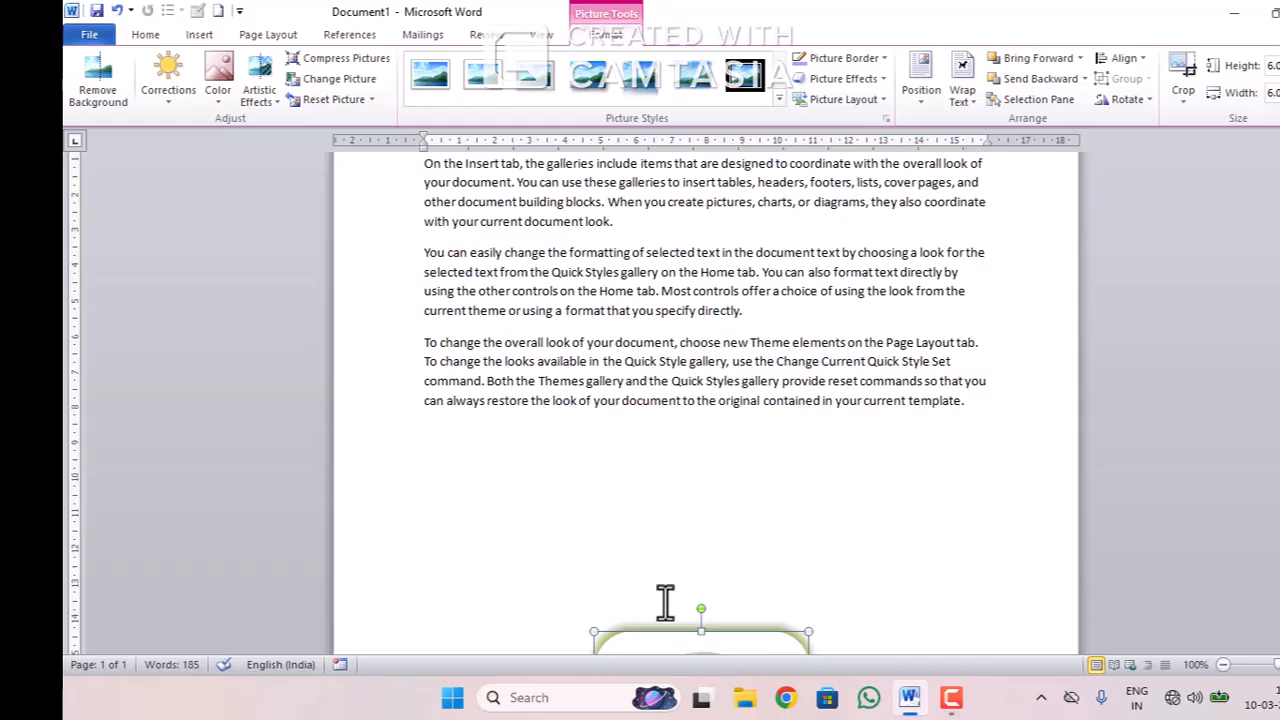
left_click_drag(694, 648, 726, 163)
left_click(961, 100)
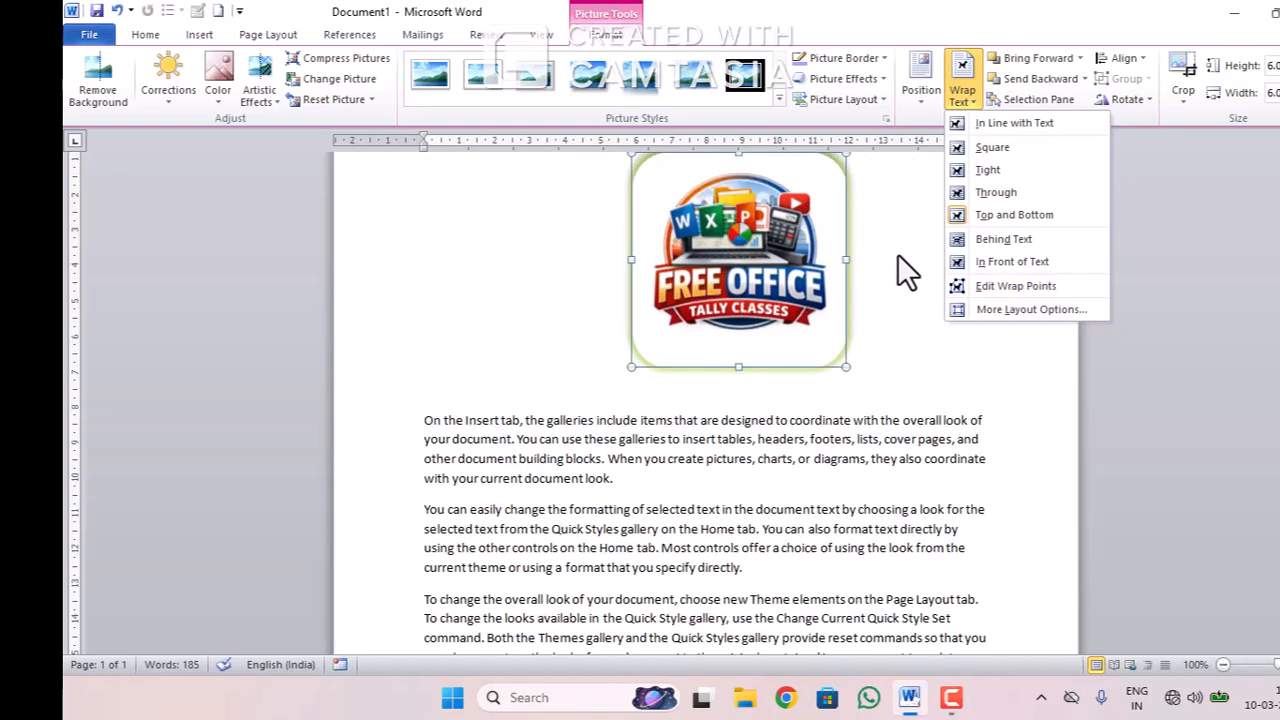
left_click(897, 254)
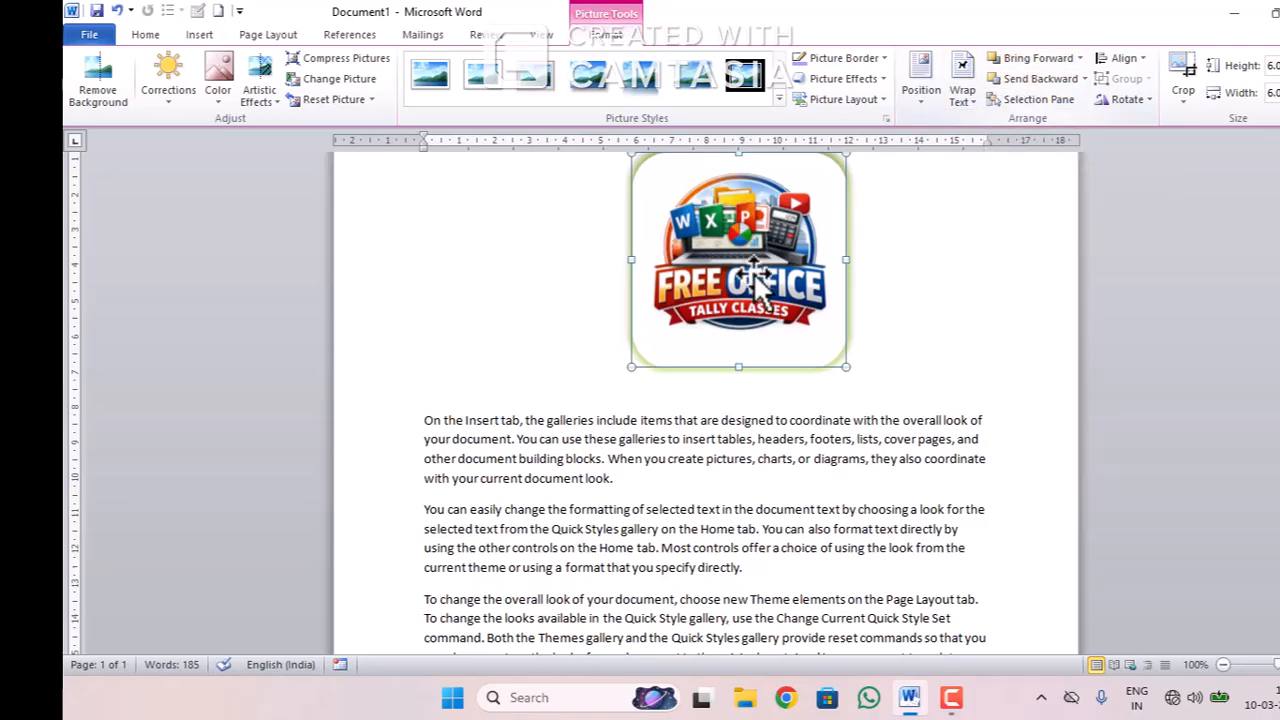
Move the logo picture down to just before the last line of the second paragraph and send it to the back
left_click_drag(746, 322, 705, 490)
left_click_drag(727, 385, 745, 273)
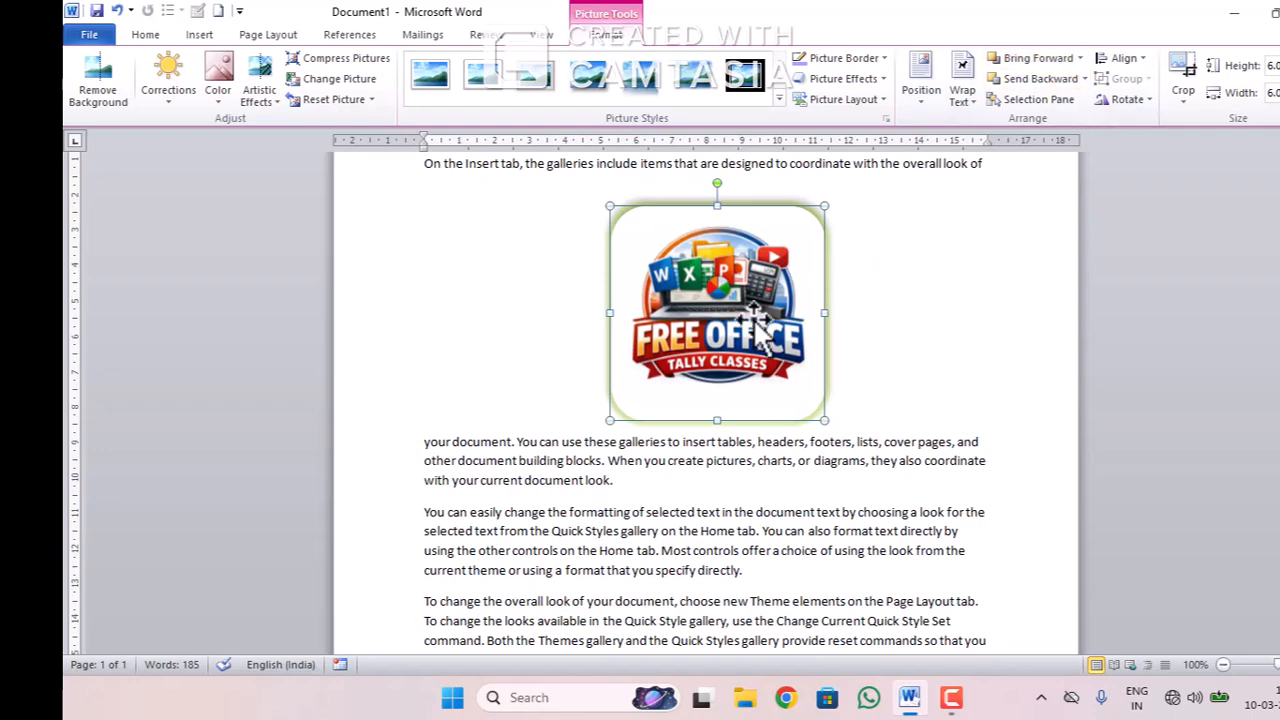
left_click_drag(754, 320, 741, 432)
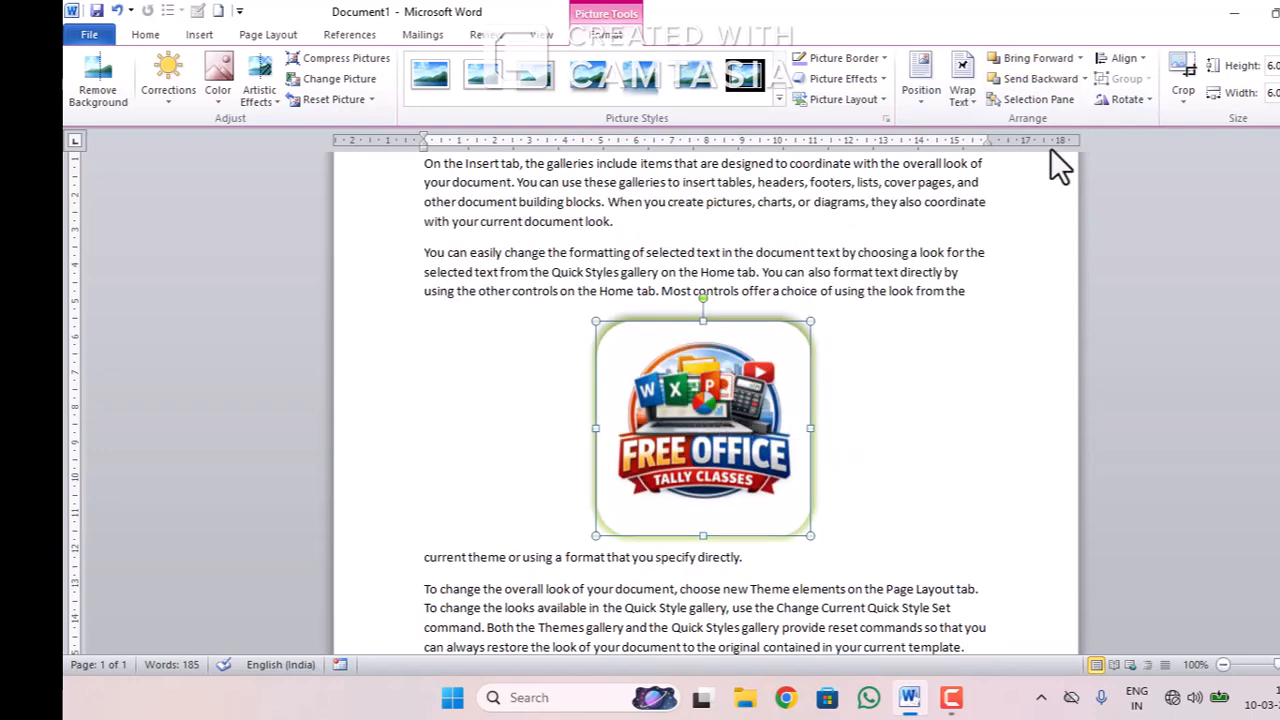
left_click(1085, 79)
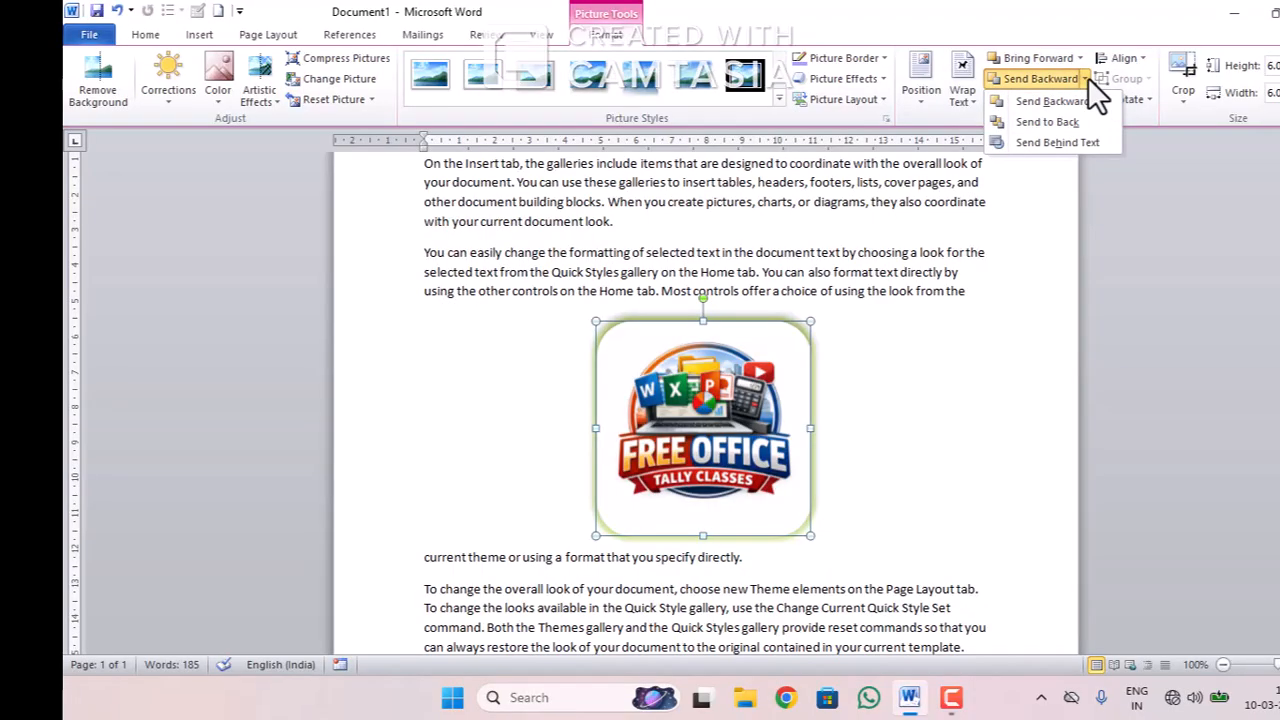
left_click(1053, 122)
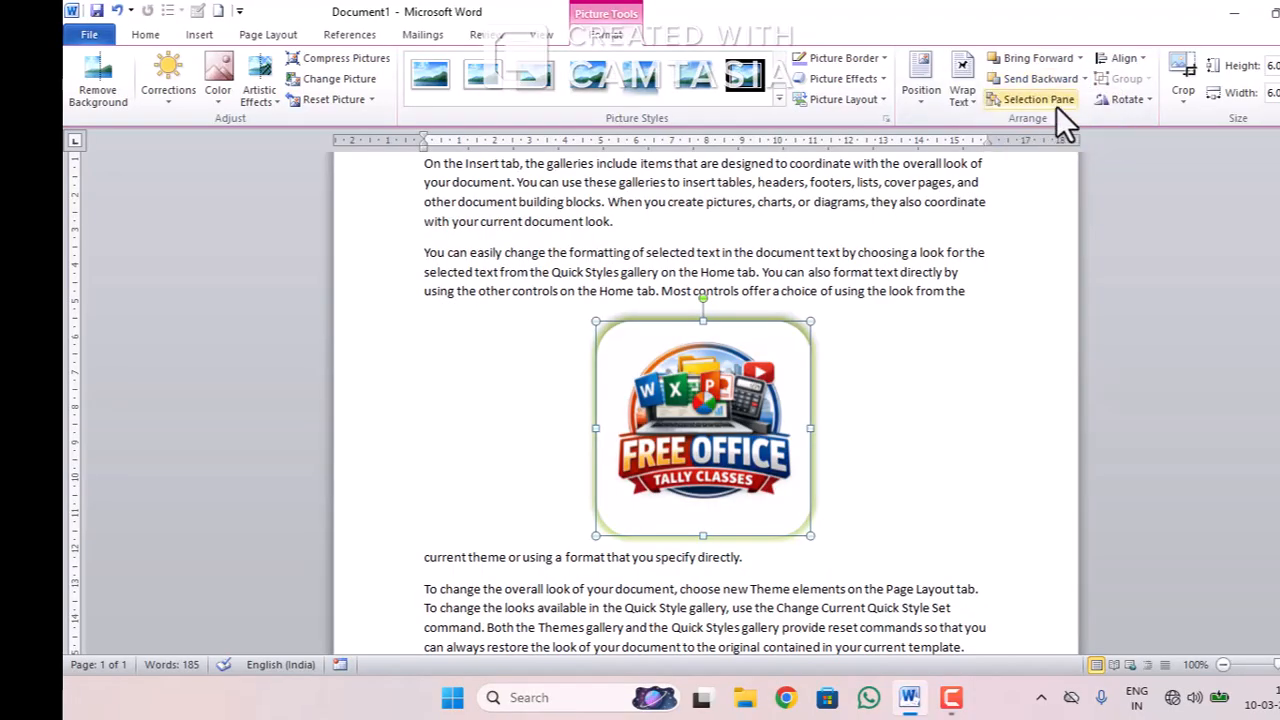
Align the logo picture horizontally to the margins: first left, then center, and finally right
left_click(1127, 59)
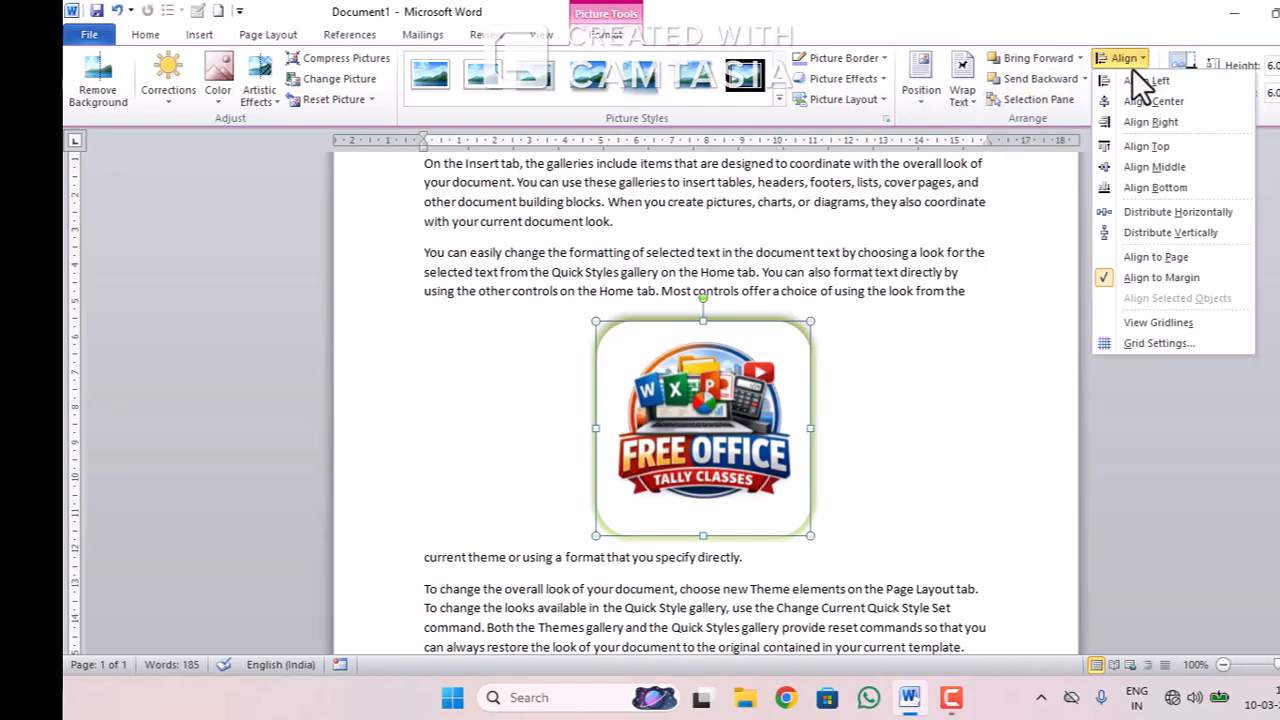
left_click(1133, 76)
left_click(1133, 62)
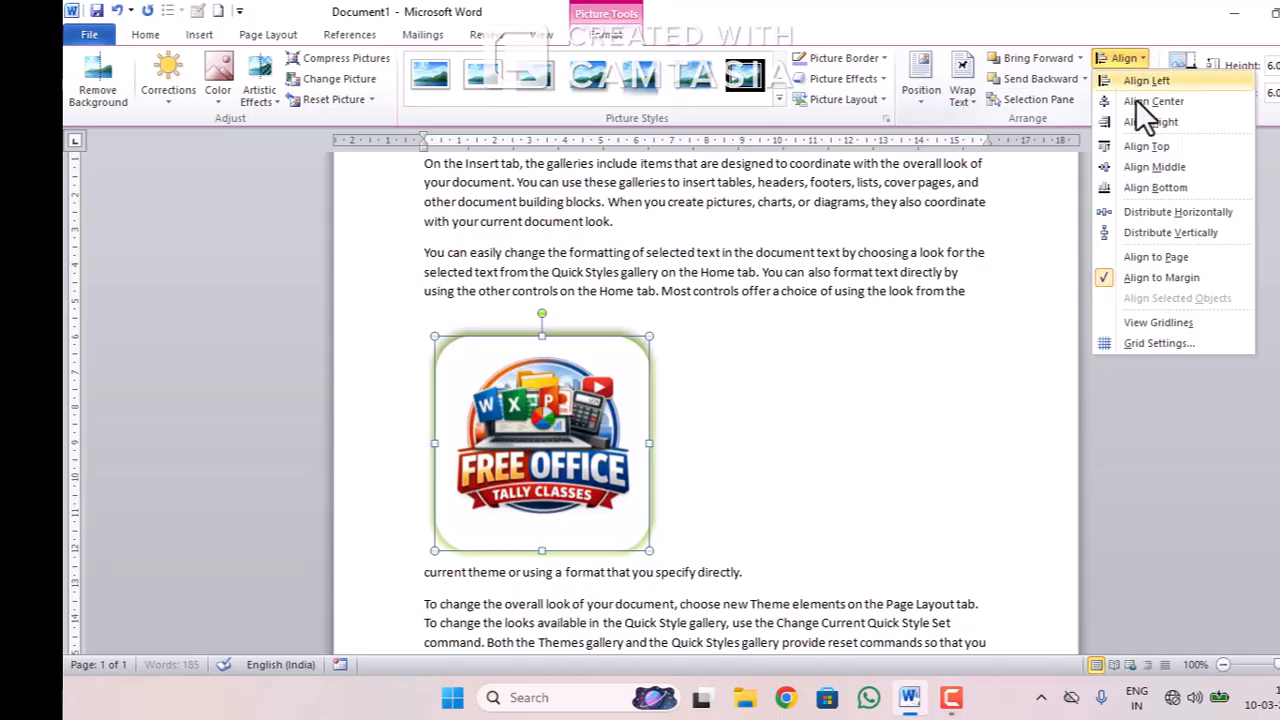
left_click(1145, 98)
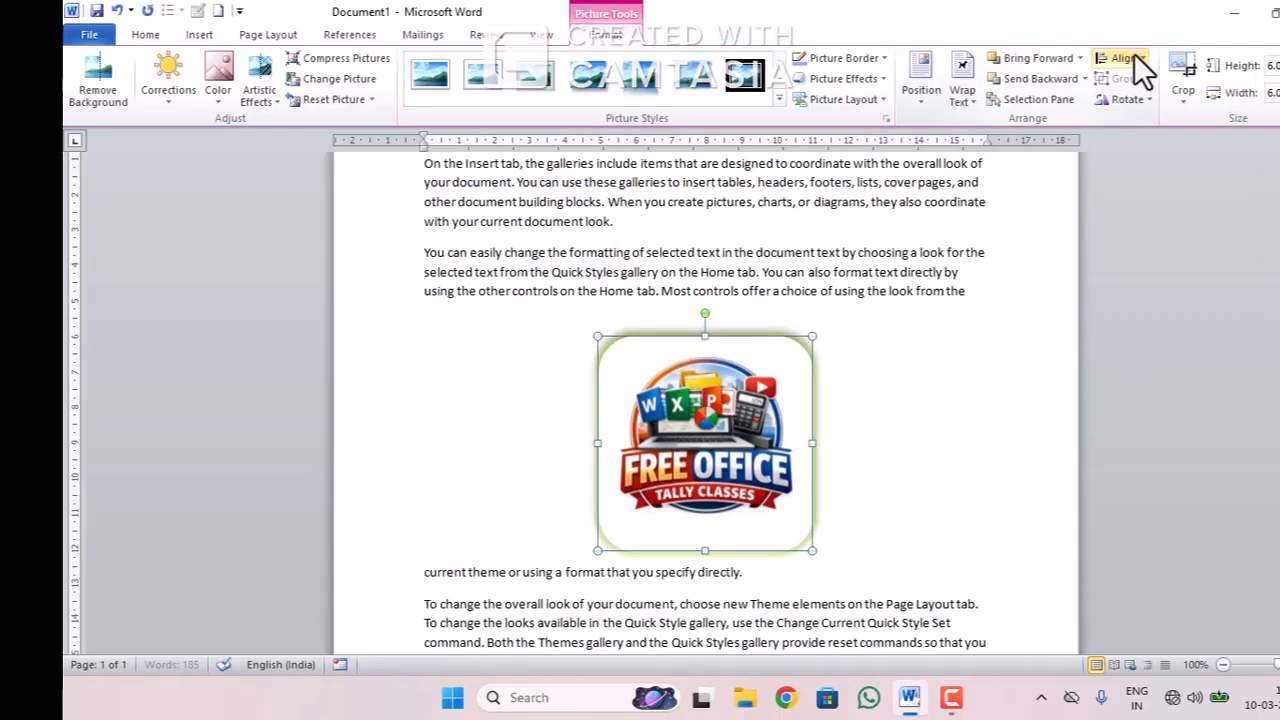
left_click(1134, 57)
left_click(1148, 121)
Align the logo picture vertically to the top margin, then to the middle between the margins
left_click(1130, 62)
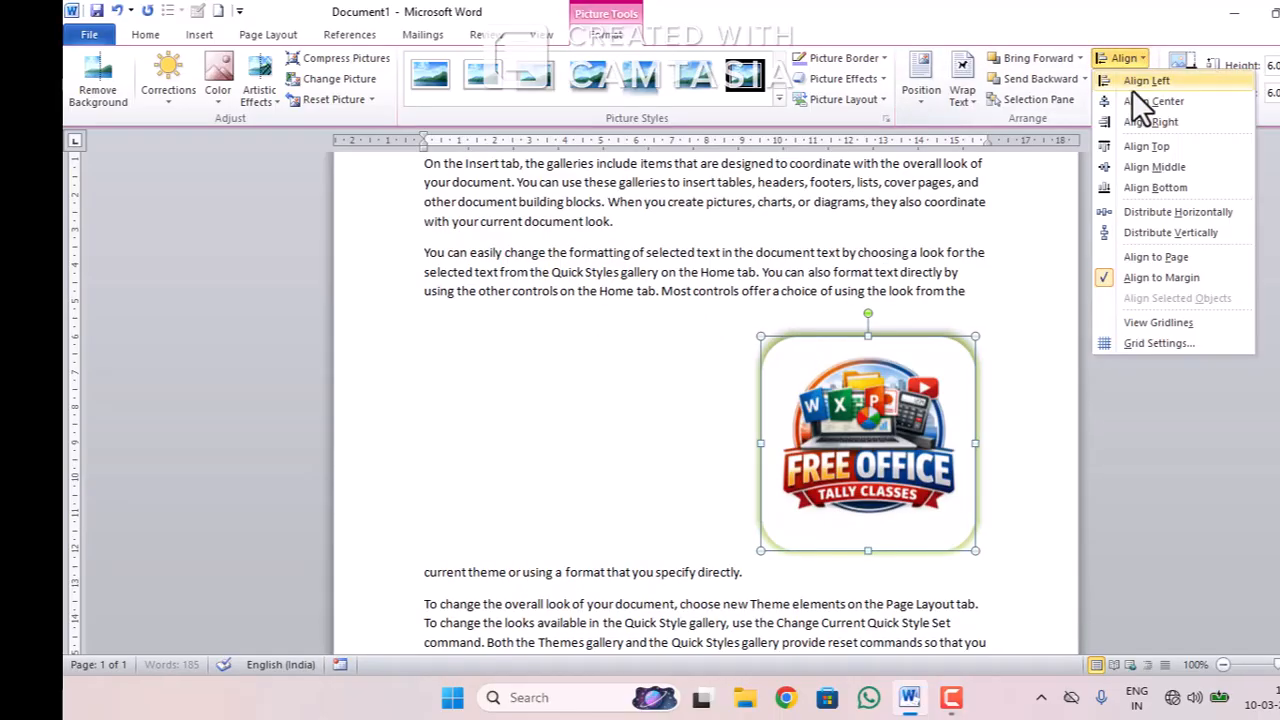
left_click(1131, 145)
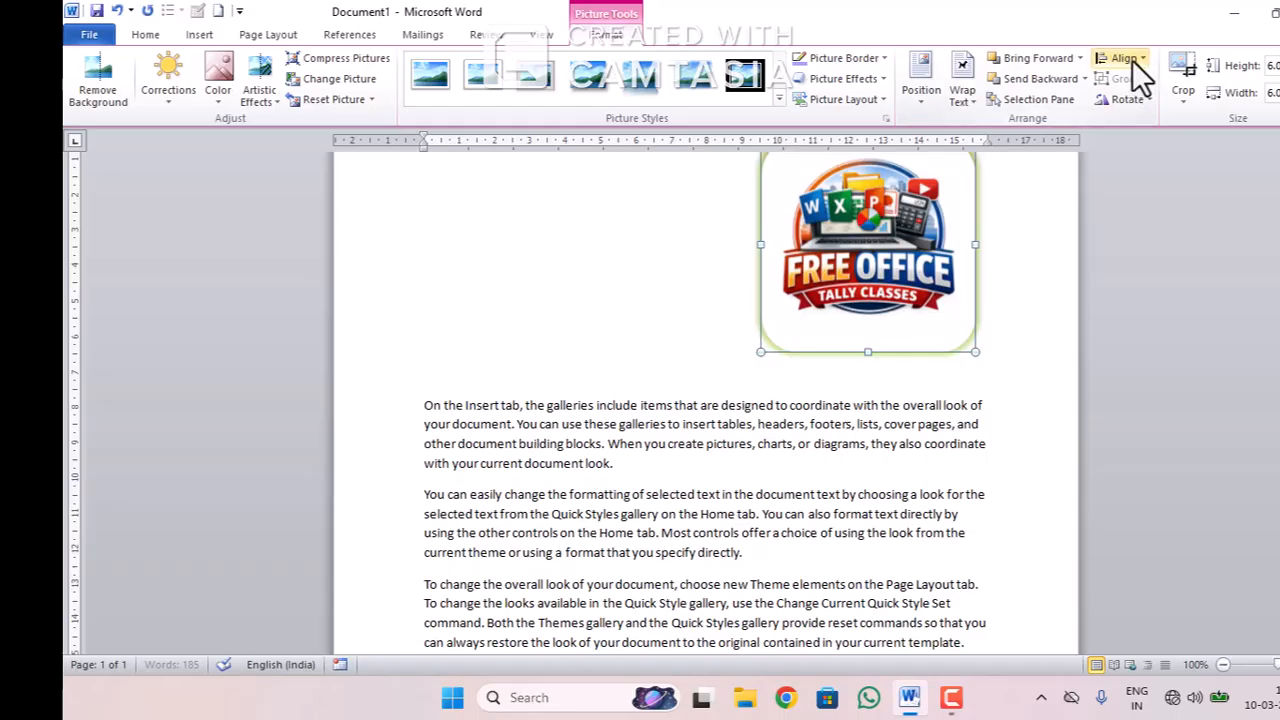
left_click(1132, 60)
left_click(1129, 166)
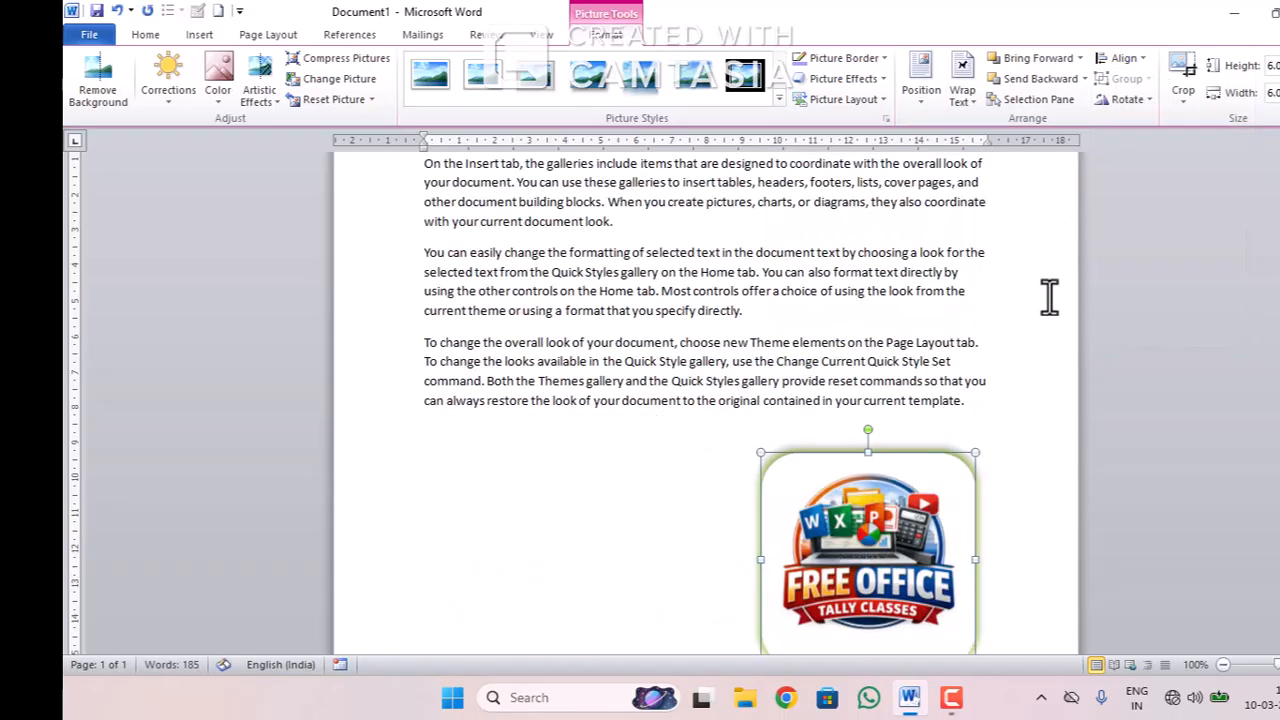
scroll(797, 405, "down", 8)
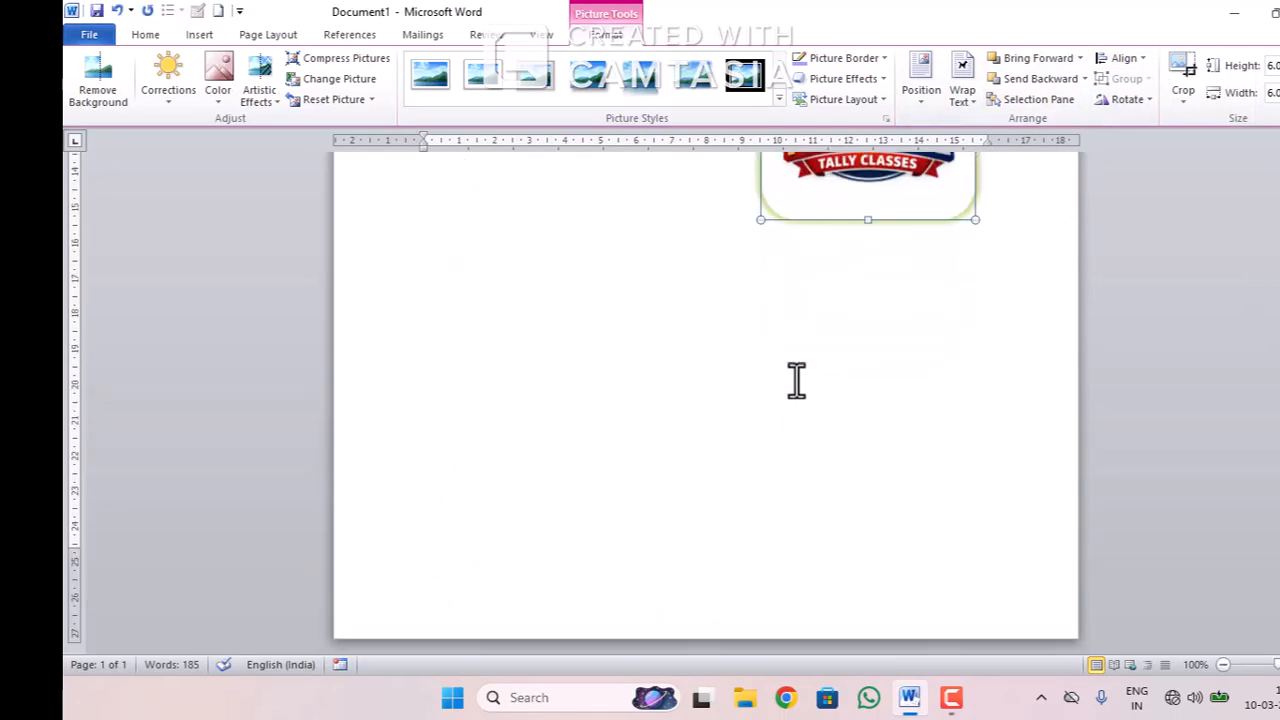
scroll(797, 380, "up", 6)
Rotate the logo picture right 90° and then back left 90°
left_click(1128, 100)
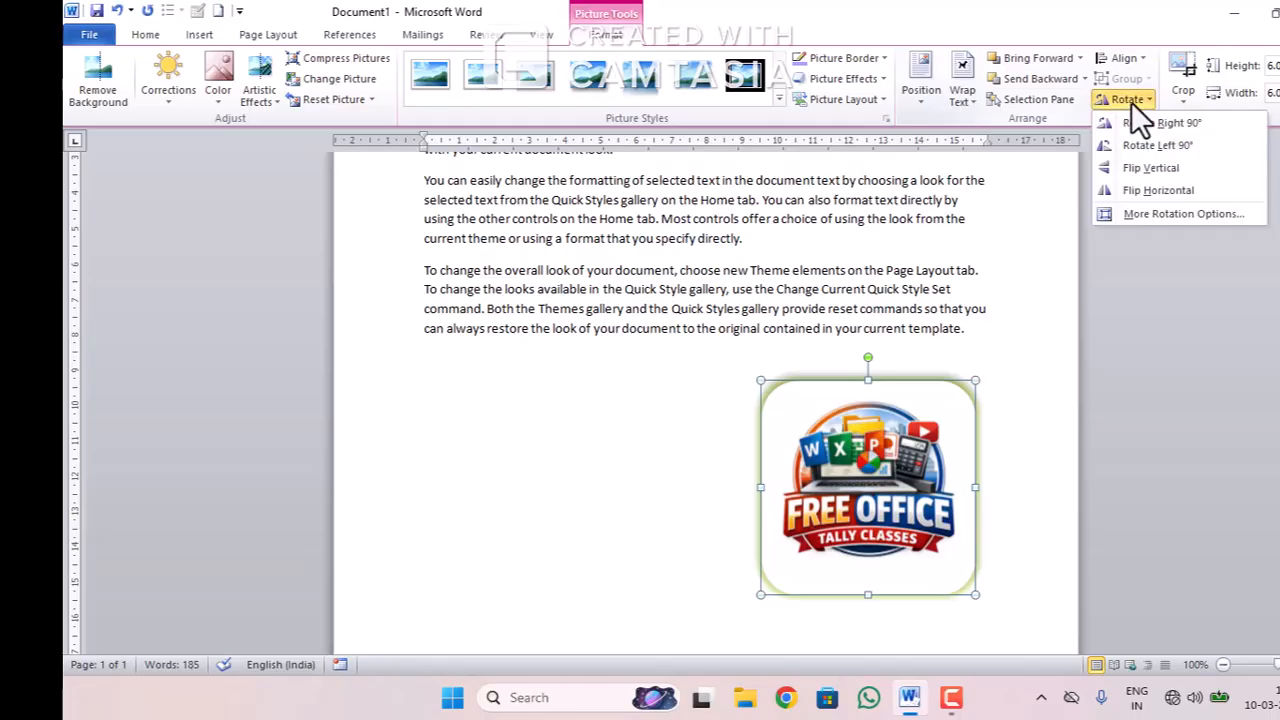
left_click(1123, 121)
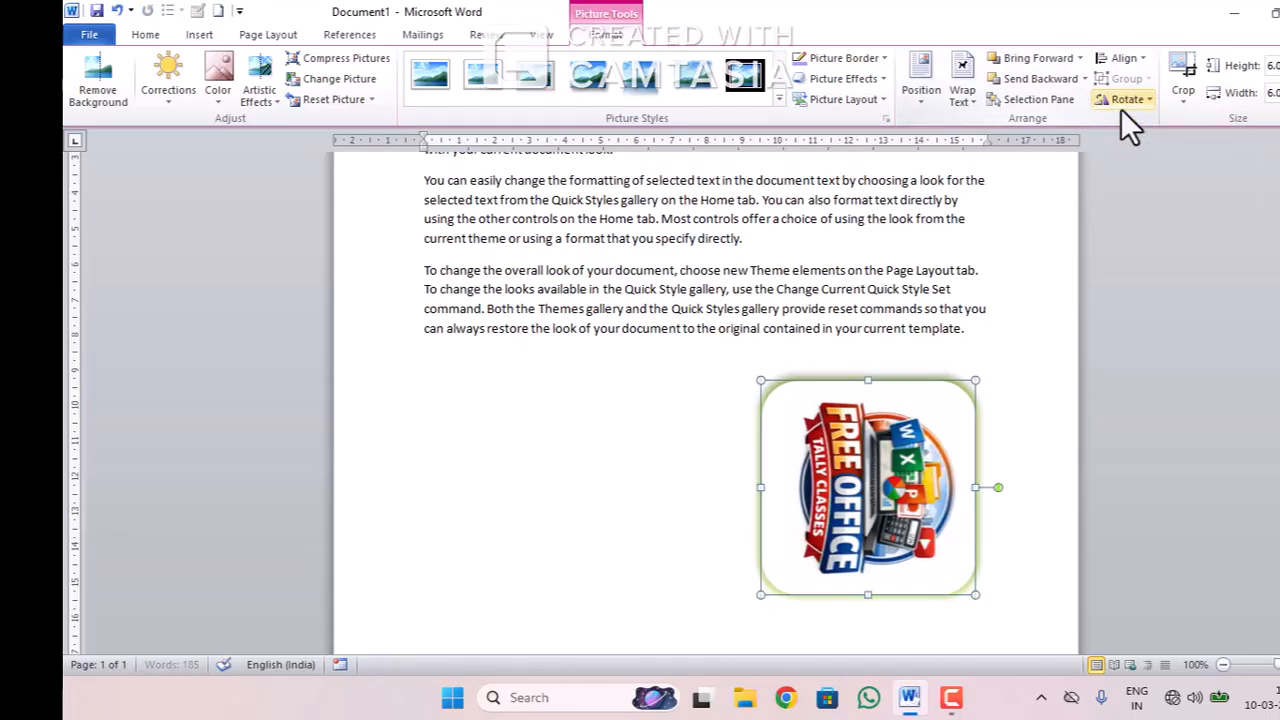
left_click(1114, 57)
left_click(1044, 182)
left_click(1121, 100)
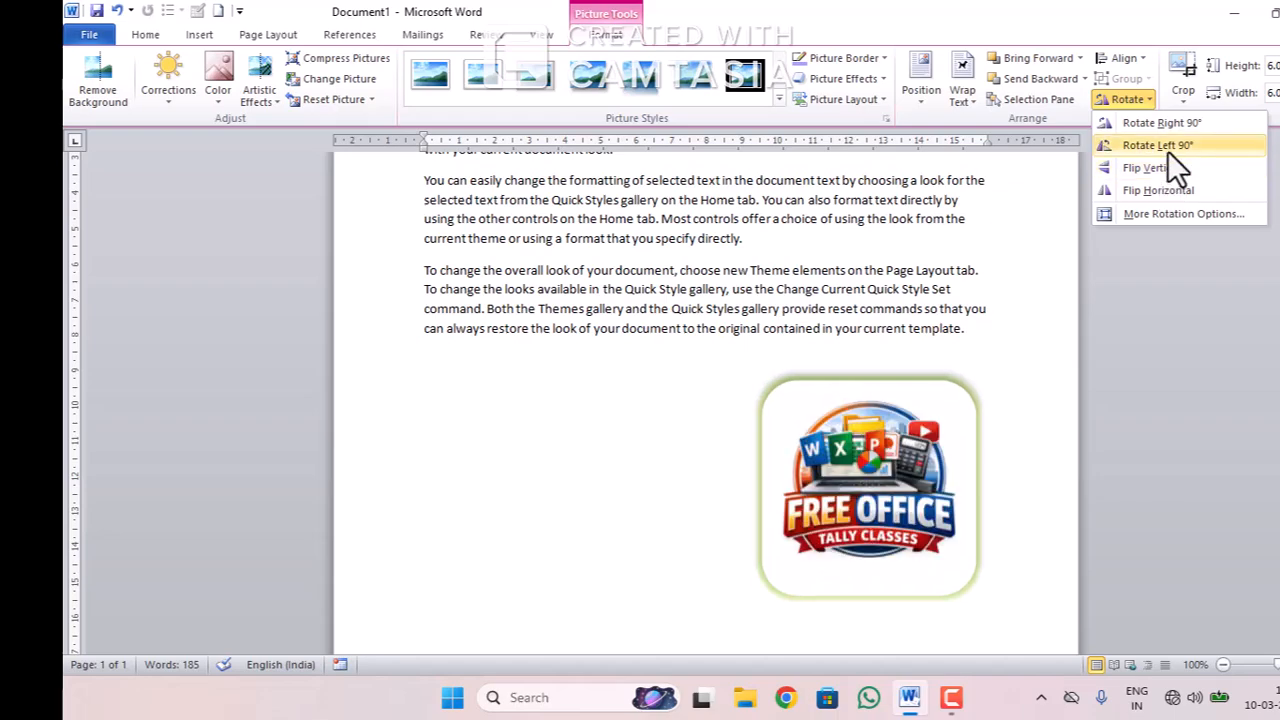
left_click(1165, 152)
Flip the logo picture horizontally and crop it from its upper-right corner to about 3.1 cm high and 2.5 cm wide
left_click(1149, 97)
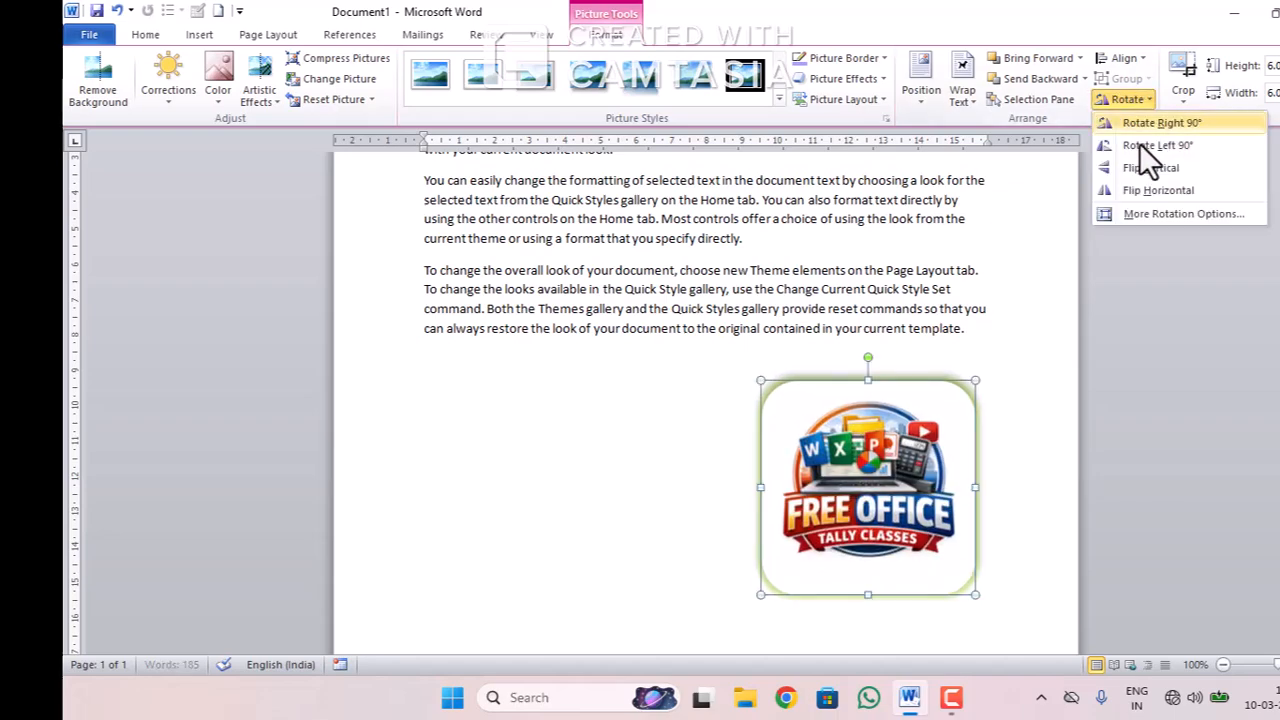
left_click(1150, 195)
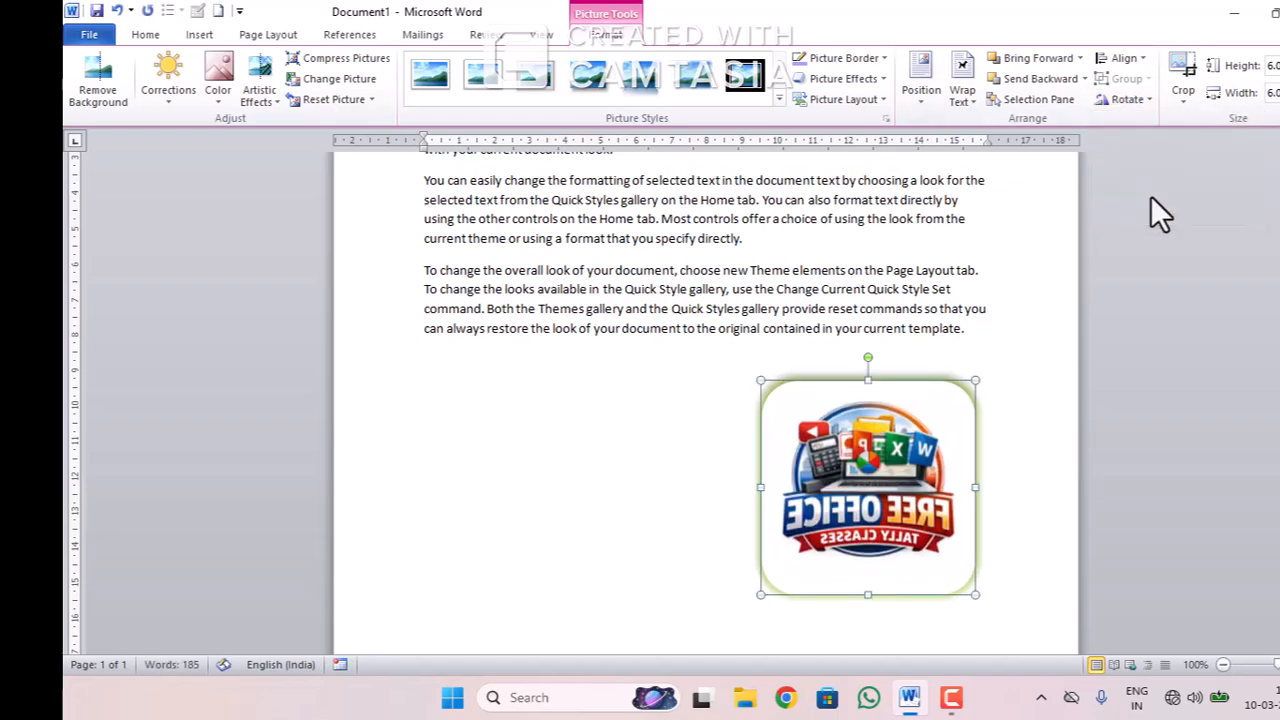
left_click(1182, 78)
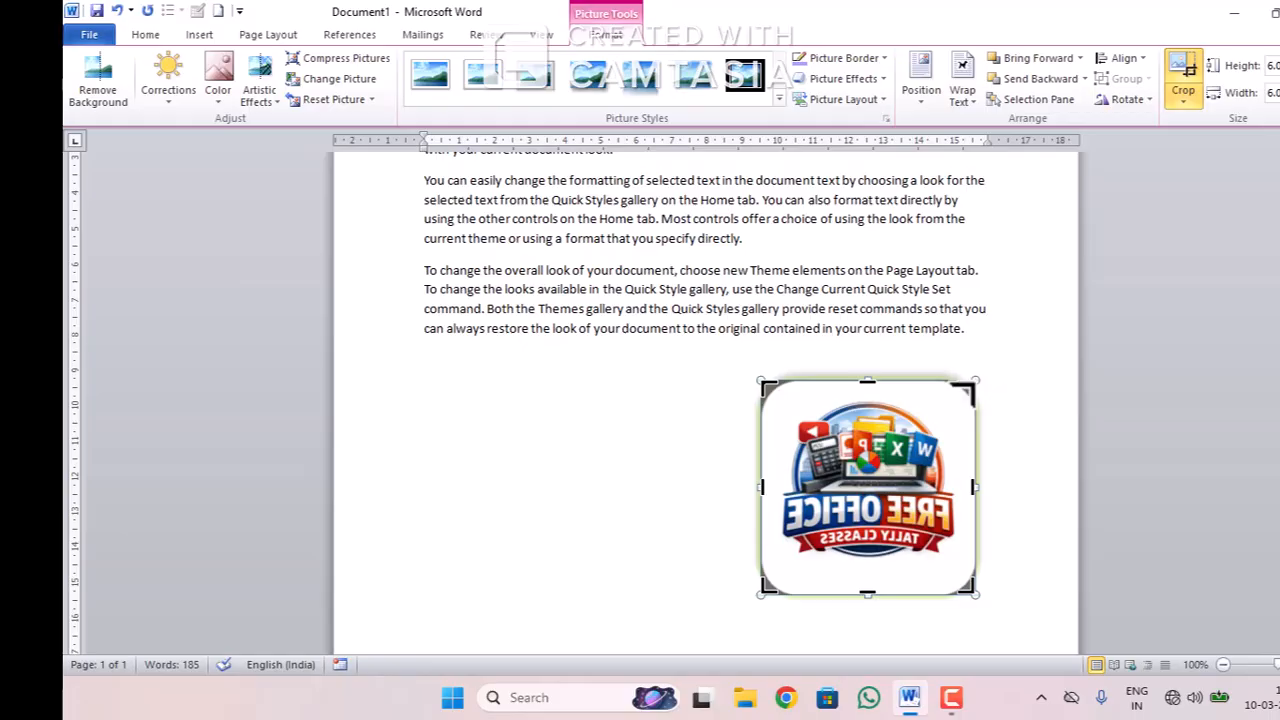
left_click_drag(966, 386, 851, 484)
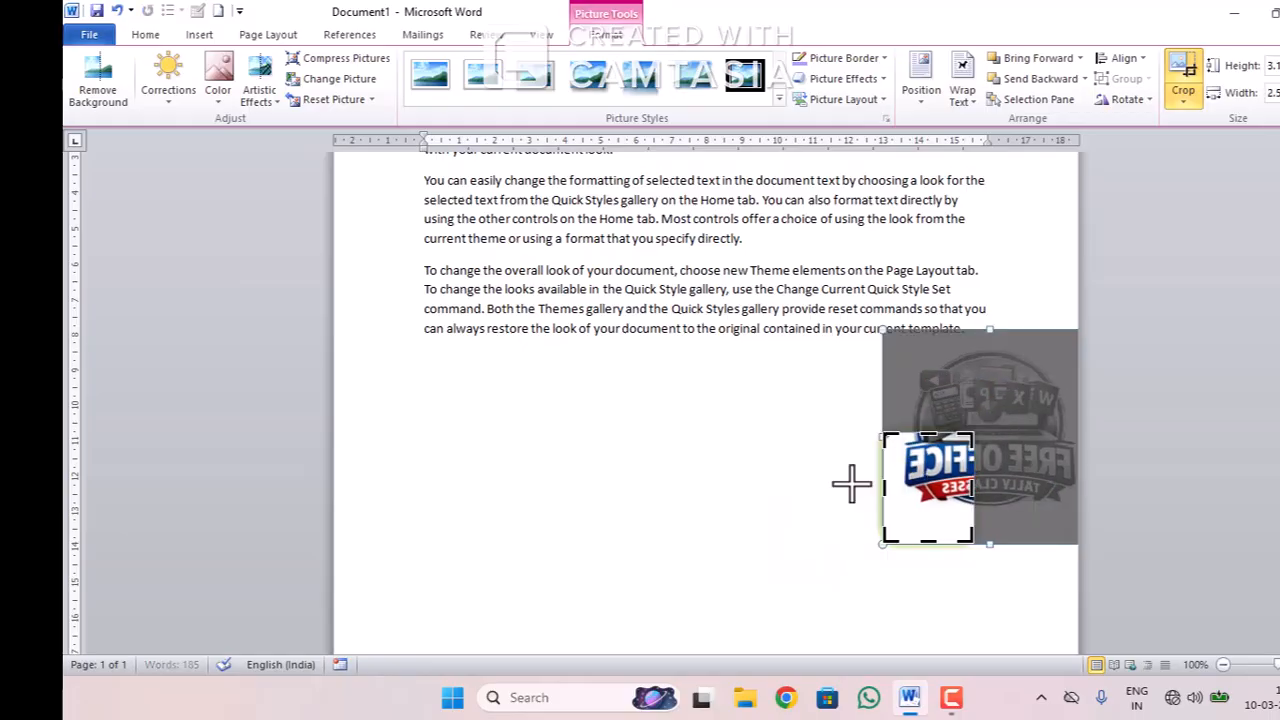
left_click(845, 414)
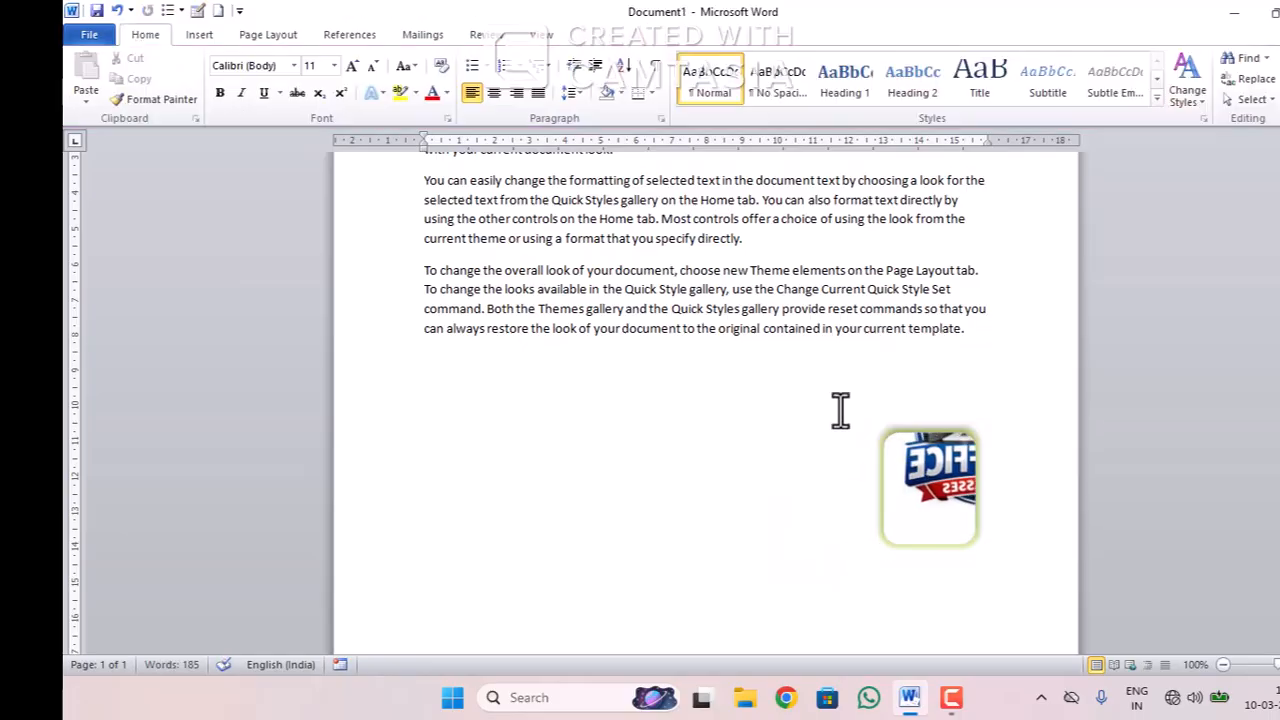
Apply the Fill crop option so the whole logo is scaled into the cropped frame
left_click(935, 470)
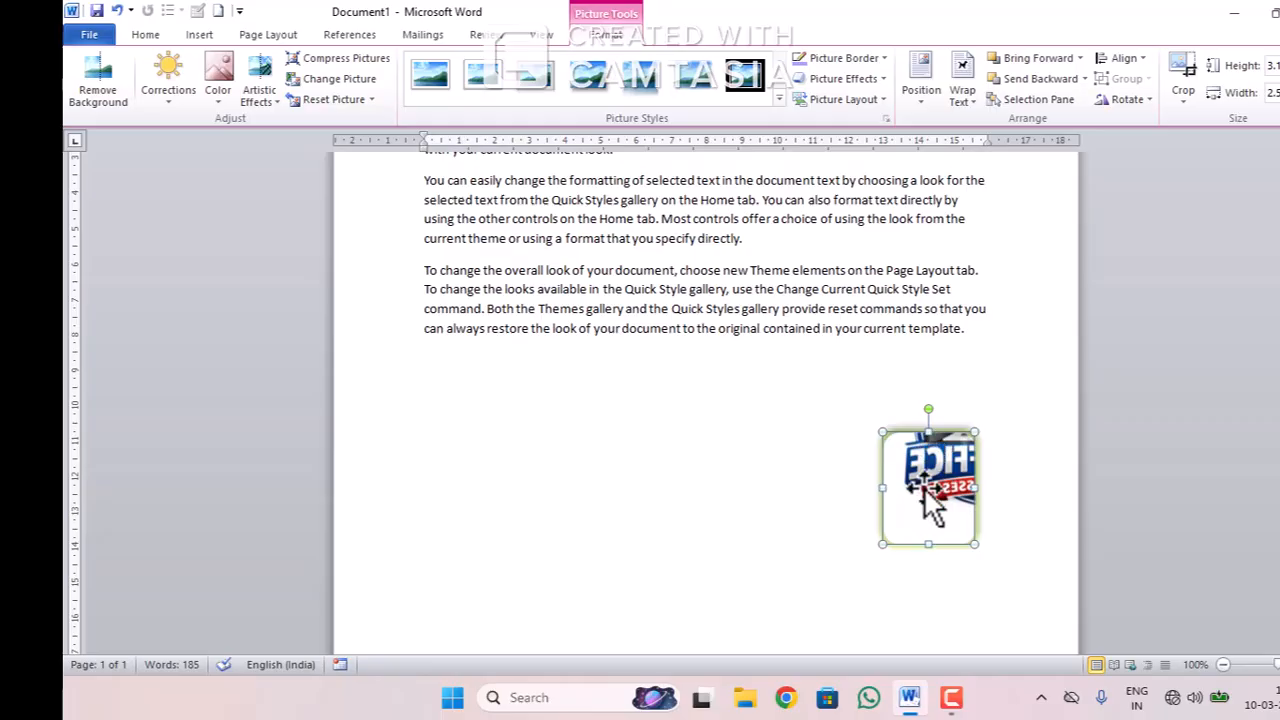
left_click(1186, 98)
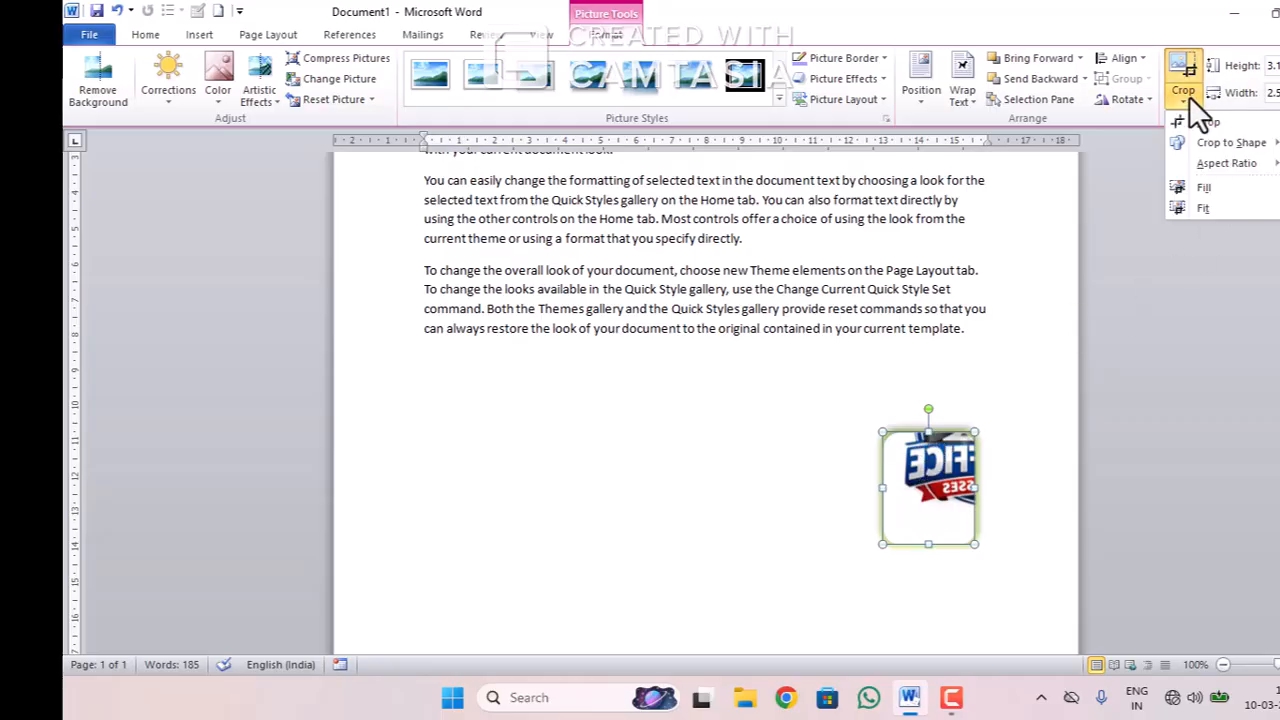
left_click(1212, 188)
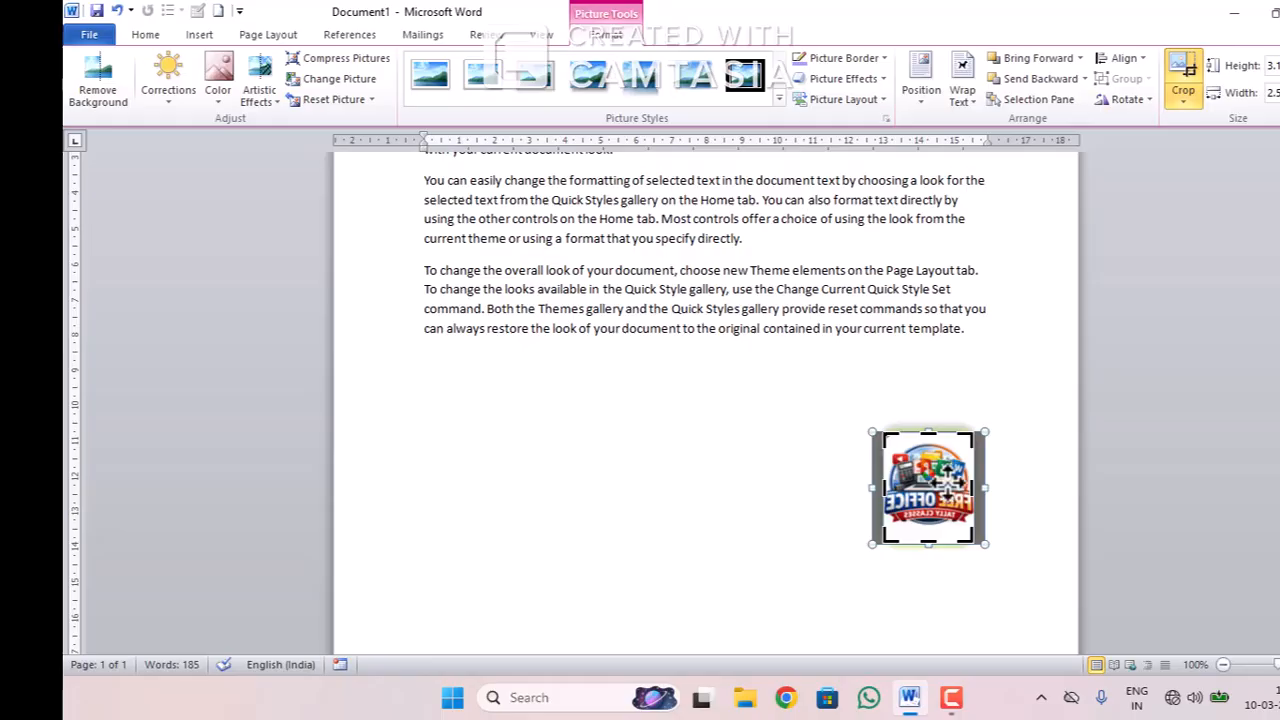
left_click(942, 378)
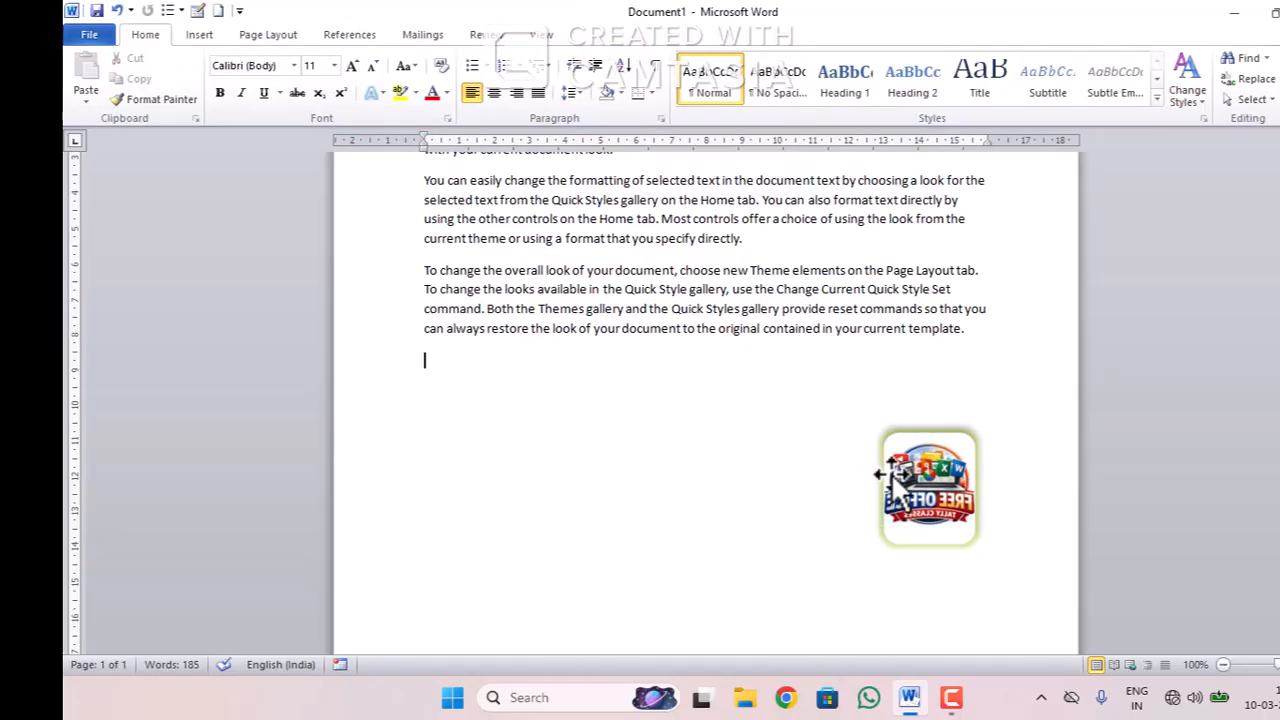
Reduce the cropped logo picture's height in increments to about 1.1 cm
scroll(933, 478, "down", 3)
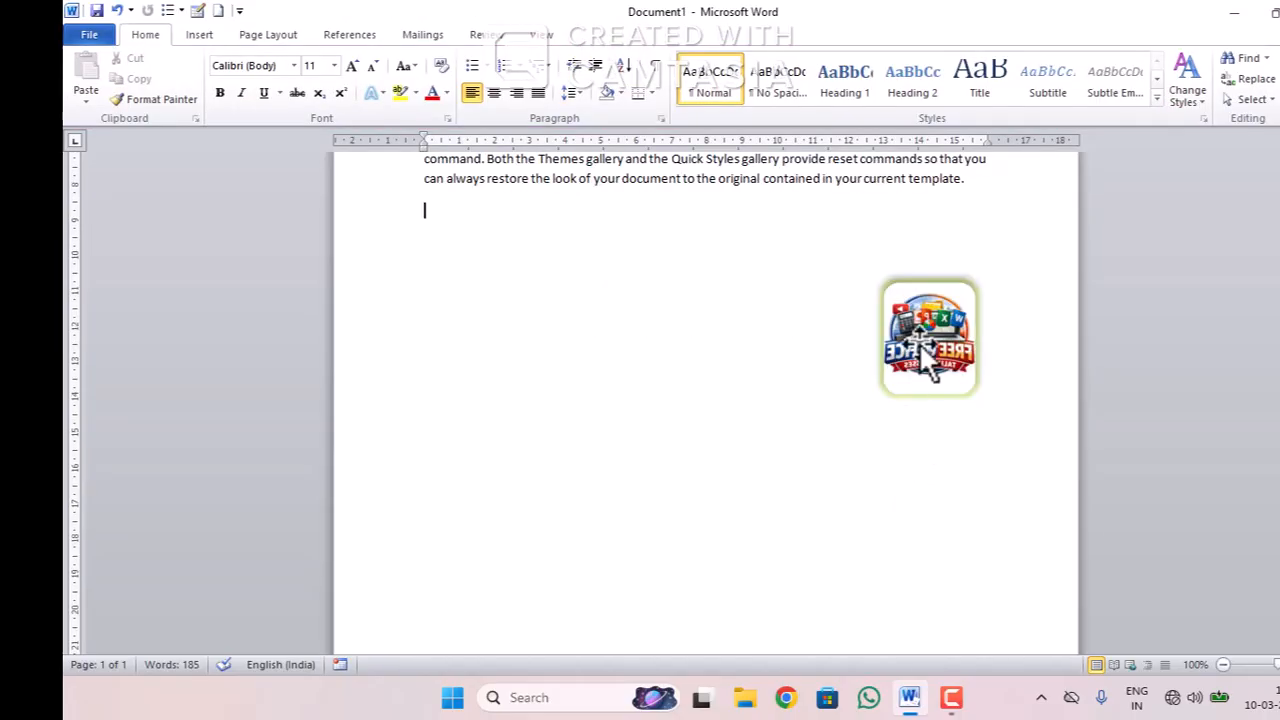
left_click(929, 368)
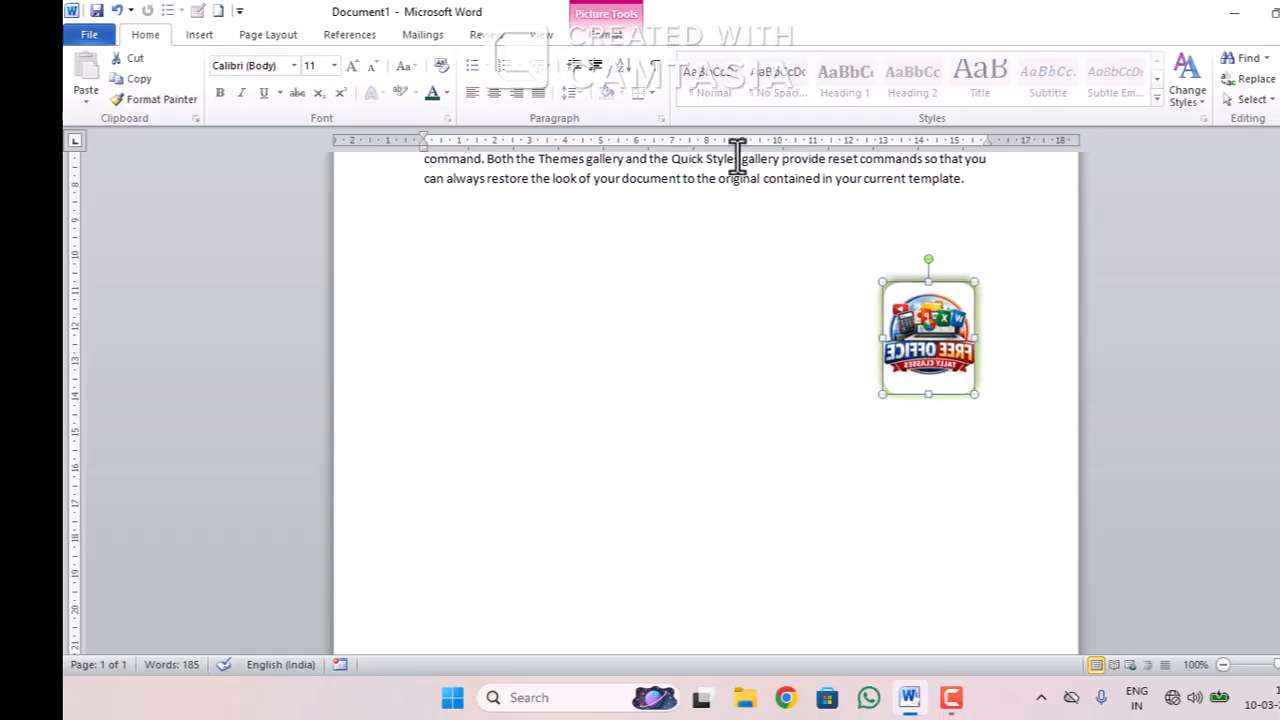
left_click(600, 38)
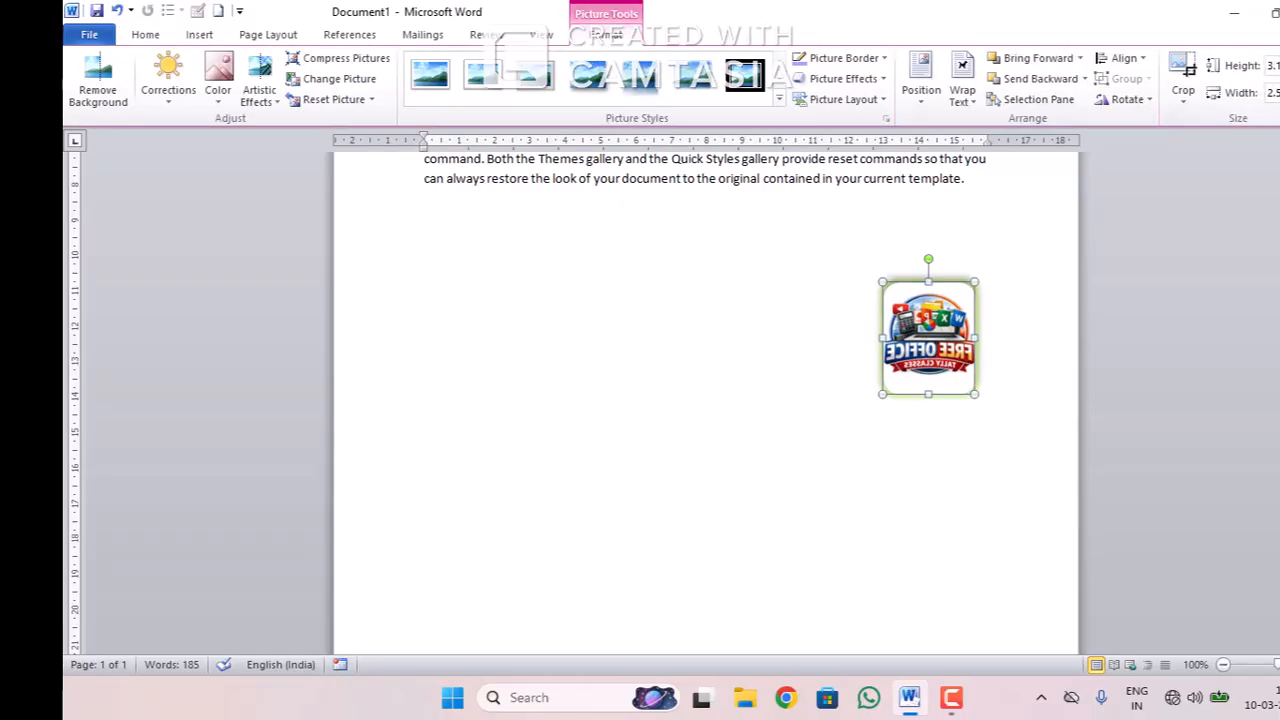
left_click(1279, 69)
left_click(1279, 69)
left_click(1279, 69)
left_click(1279, 69)
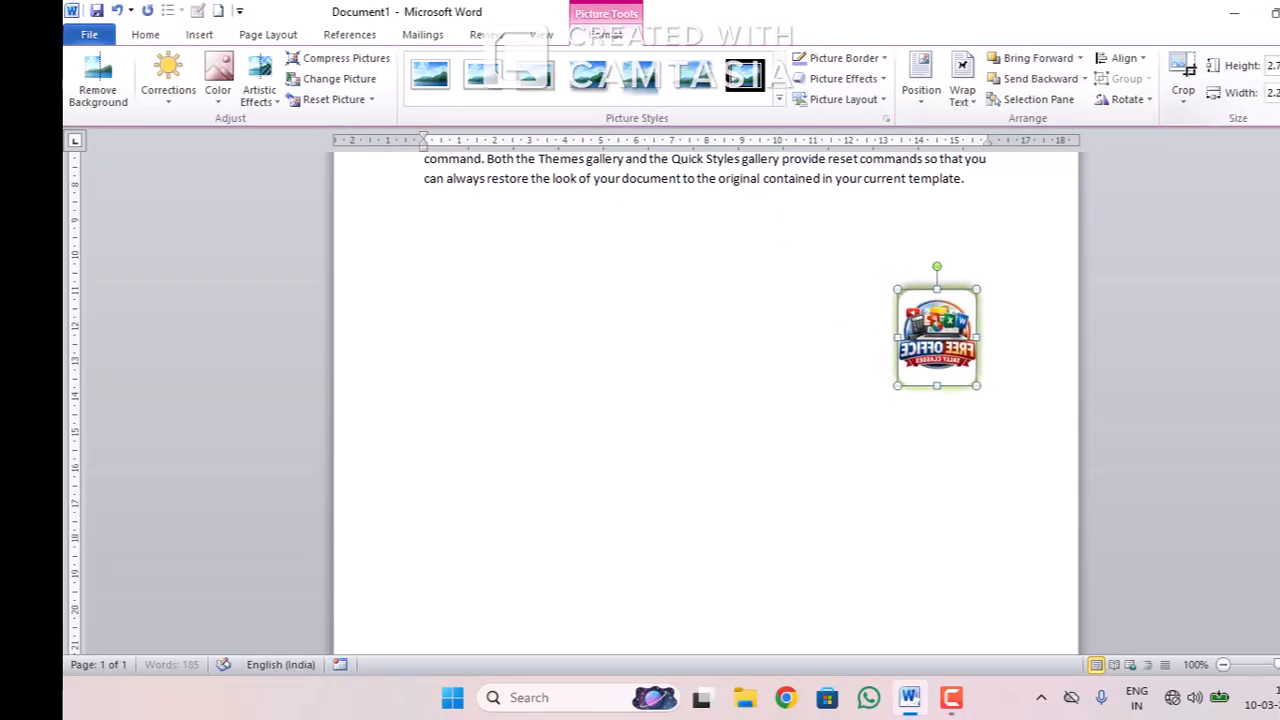
left_click(1279, 69)
left_click(1279, 69)
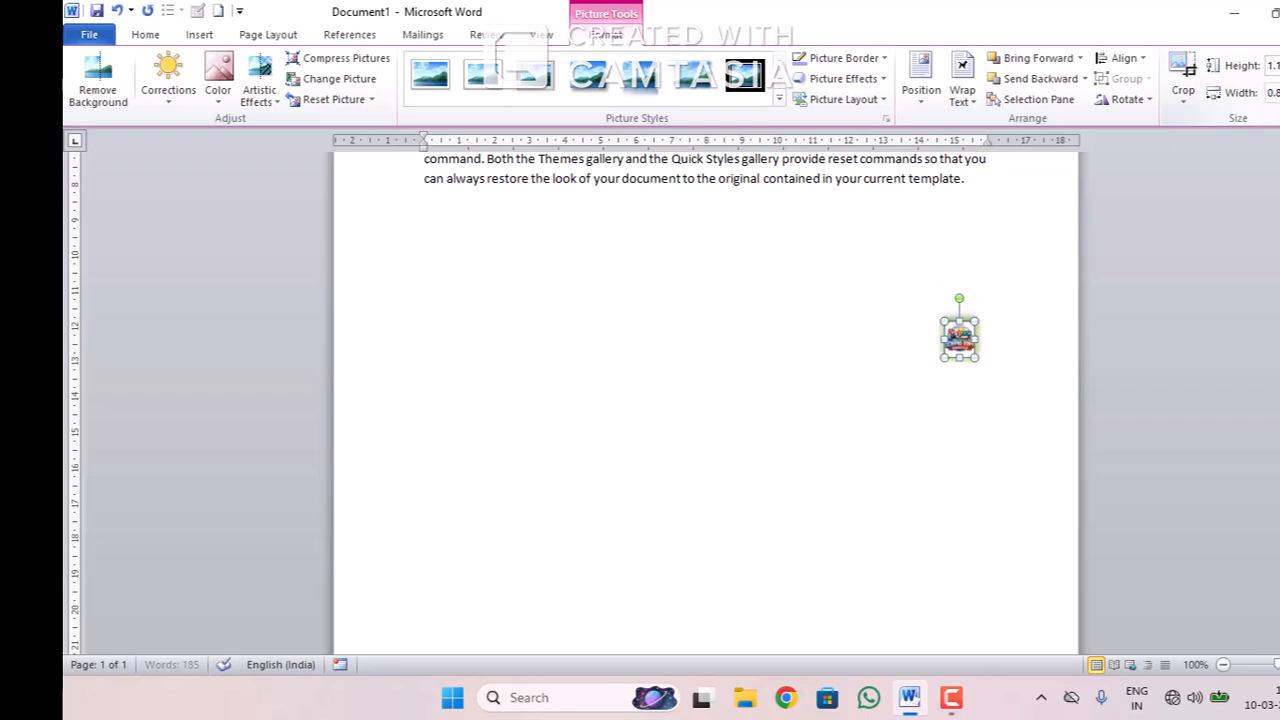
Enlarge the logo picture by increasing its height to about 5.1 cm and its width to about 6.8 cm
left_click(1279, 61)
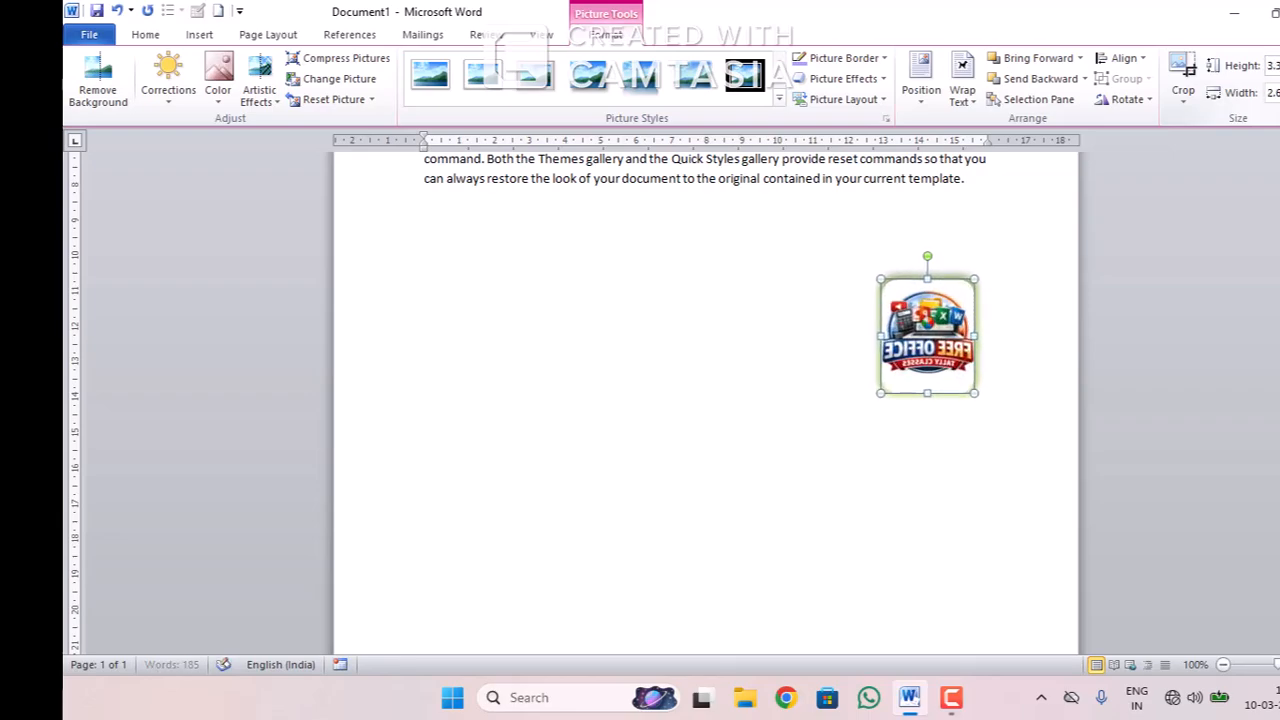
left_click(1279, 61)
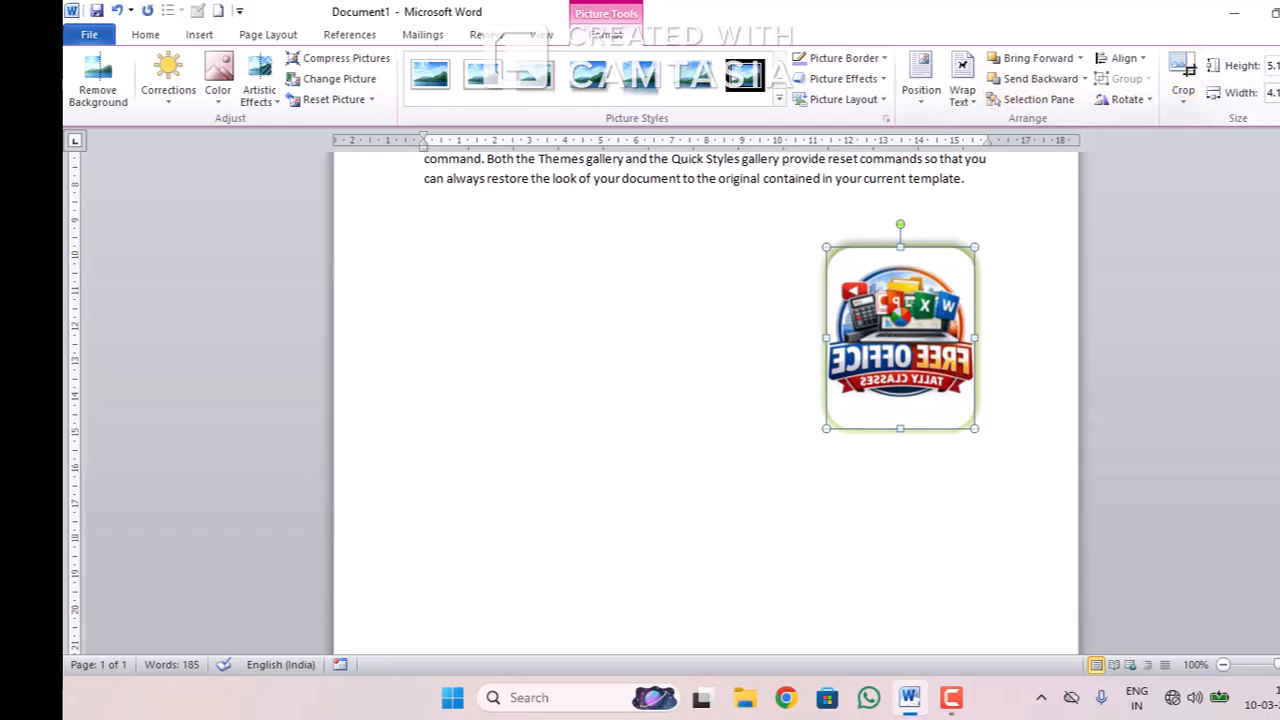
left_click(1279, 89)
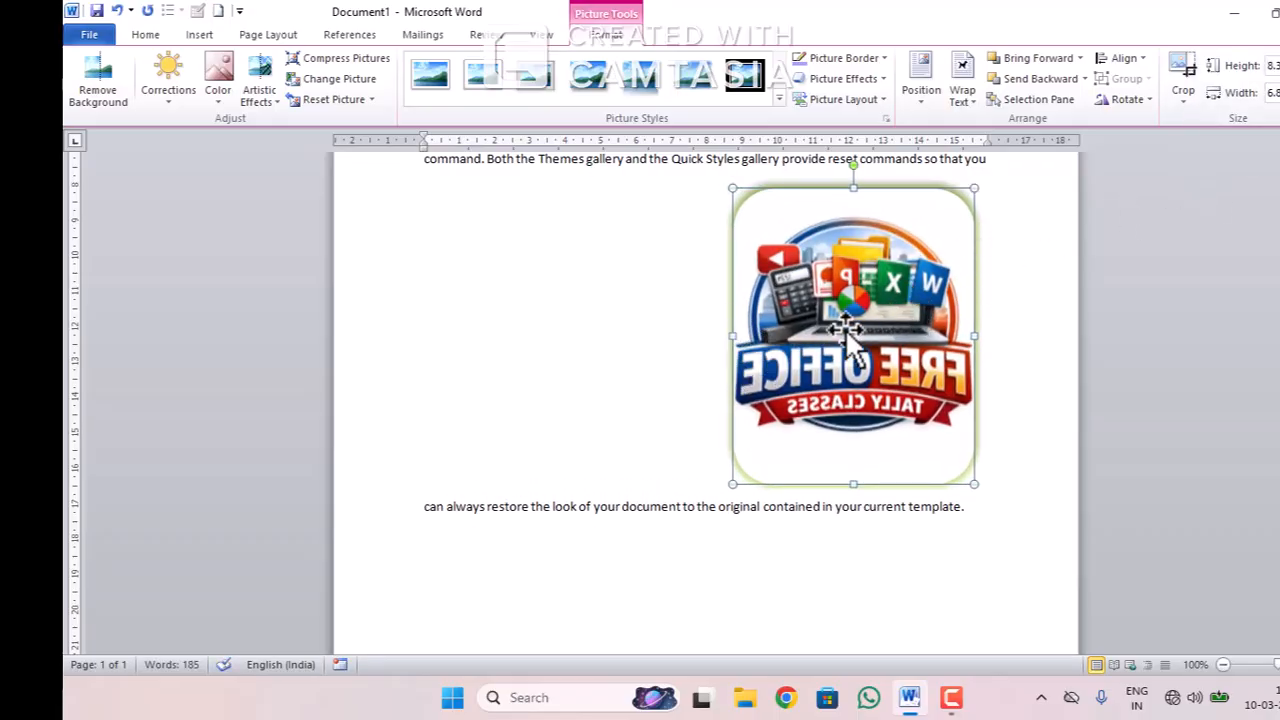
Stretch the logo picture leftward to about twice its width, keeping its right edge in place
left_click_drag(737, 338, 490, 370)
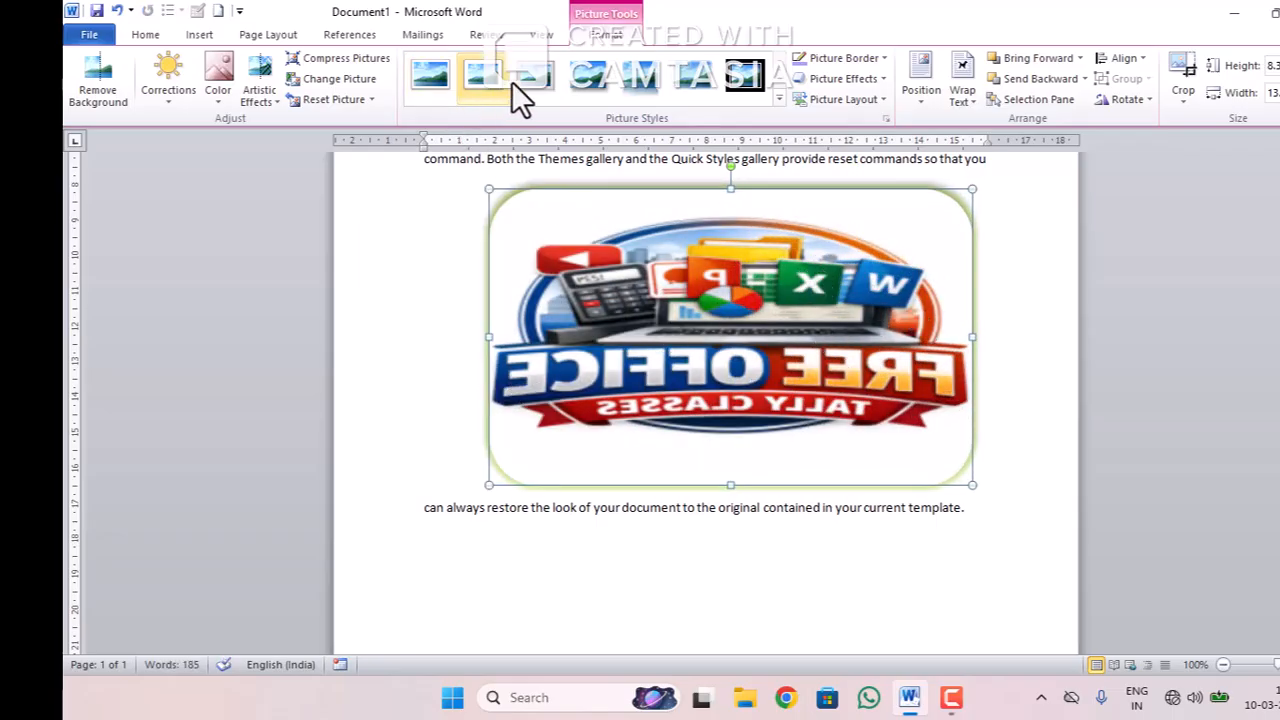
Draw a pentagon block arrow about 8.8 cm high and 4.1 cm wide over the logo picture's left edge
left_click(198, 36)
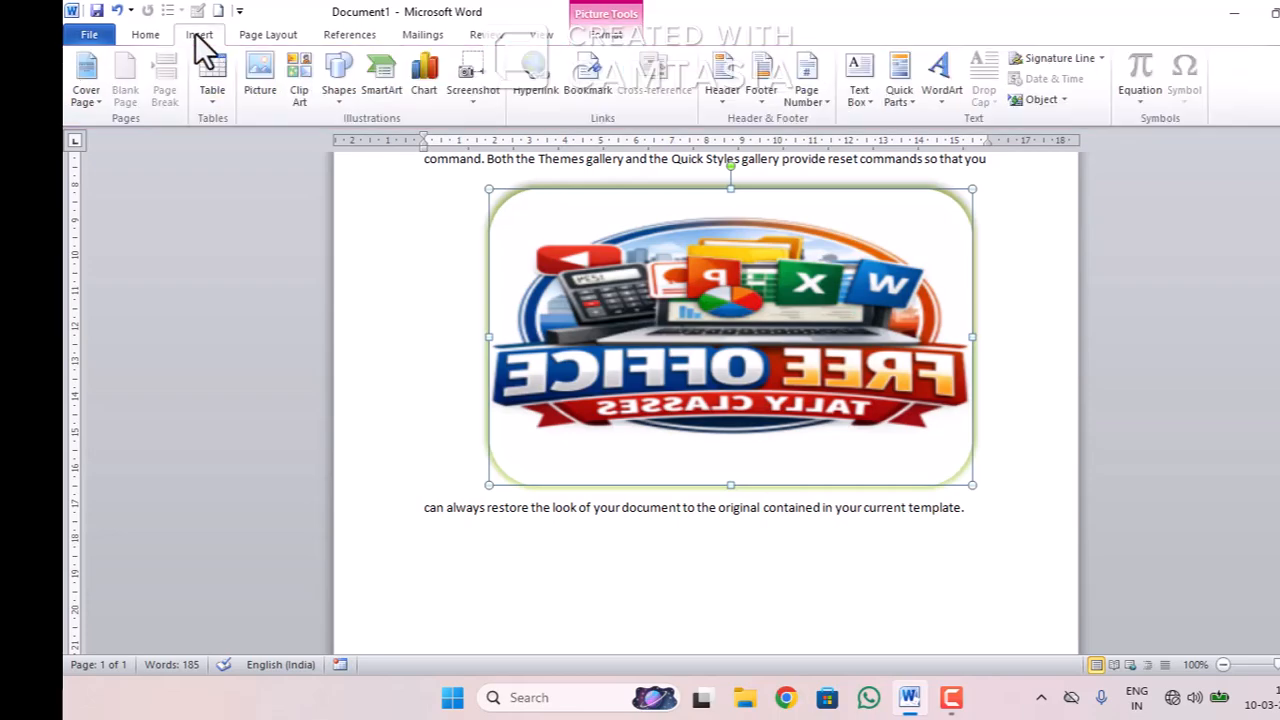
left_click(299, 80)
left_click(340, 80)
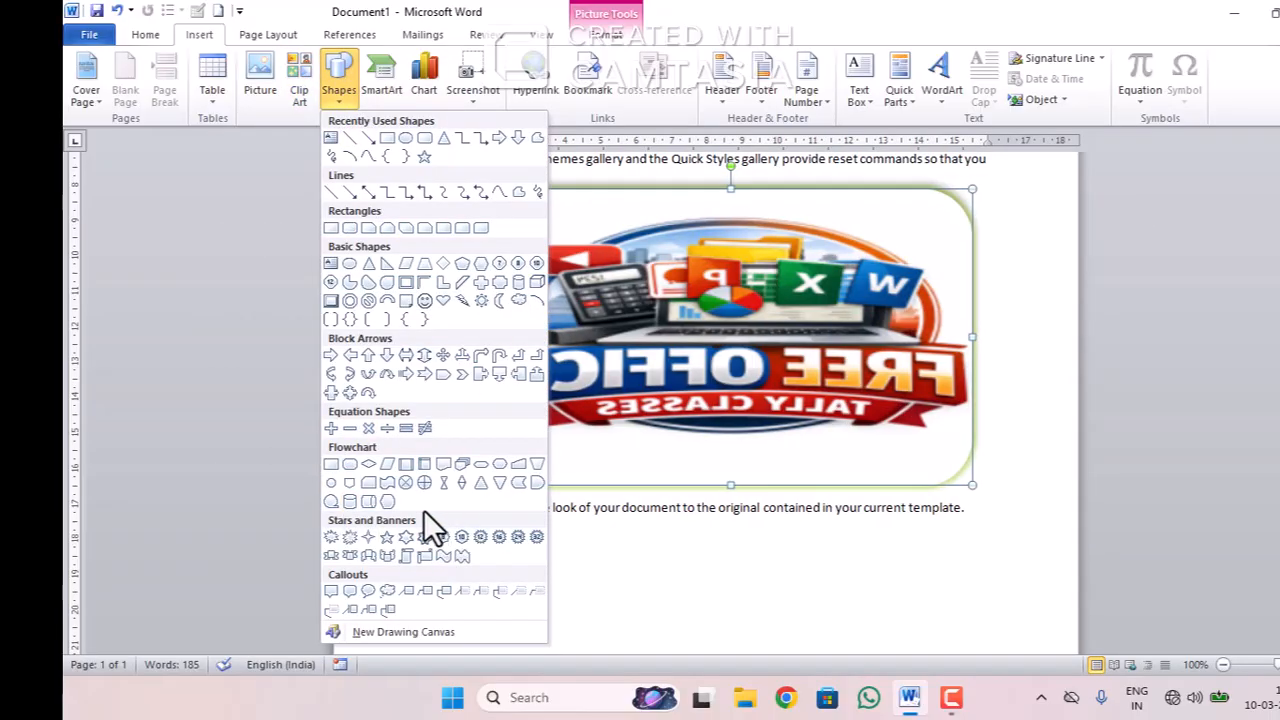
left_click(445, 373)
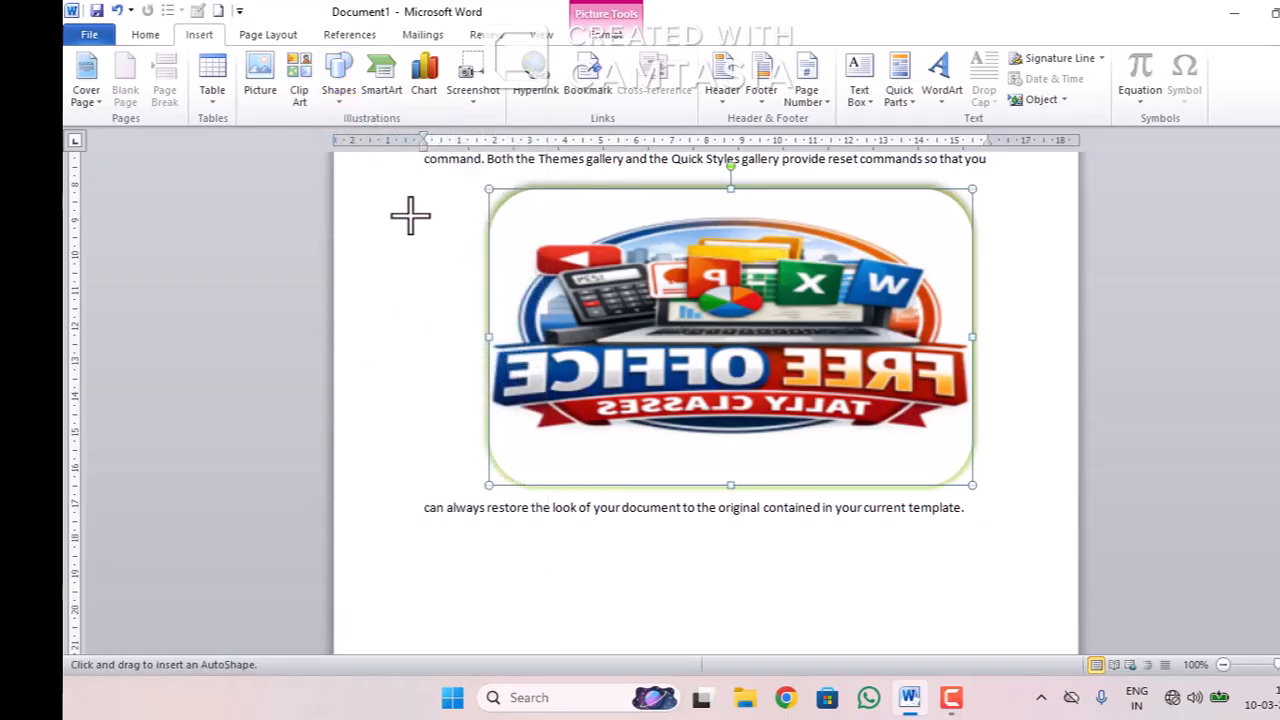
left_click_drag(417, 212, 565, 525)
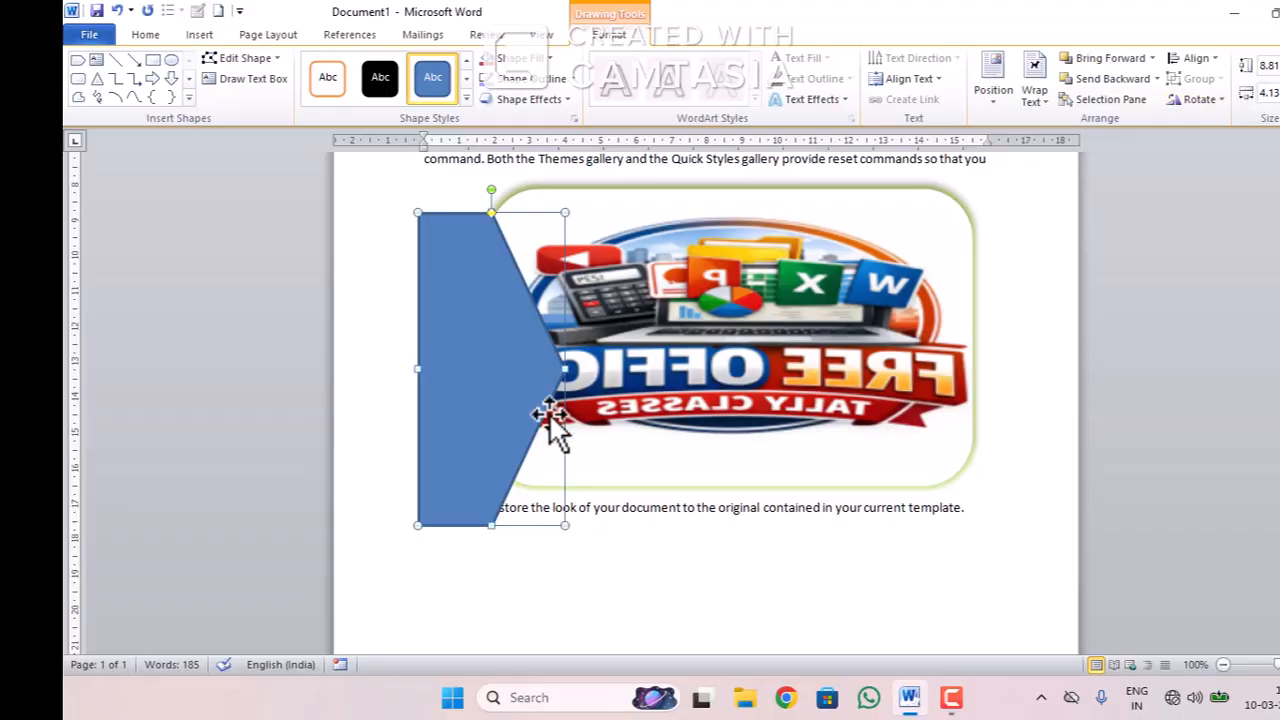
left_click(549, 572)
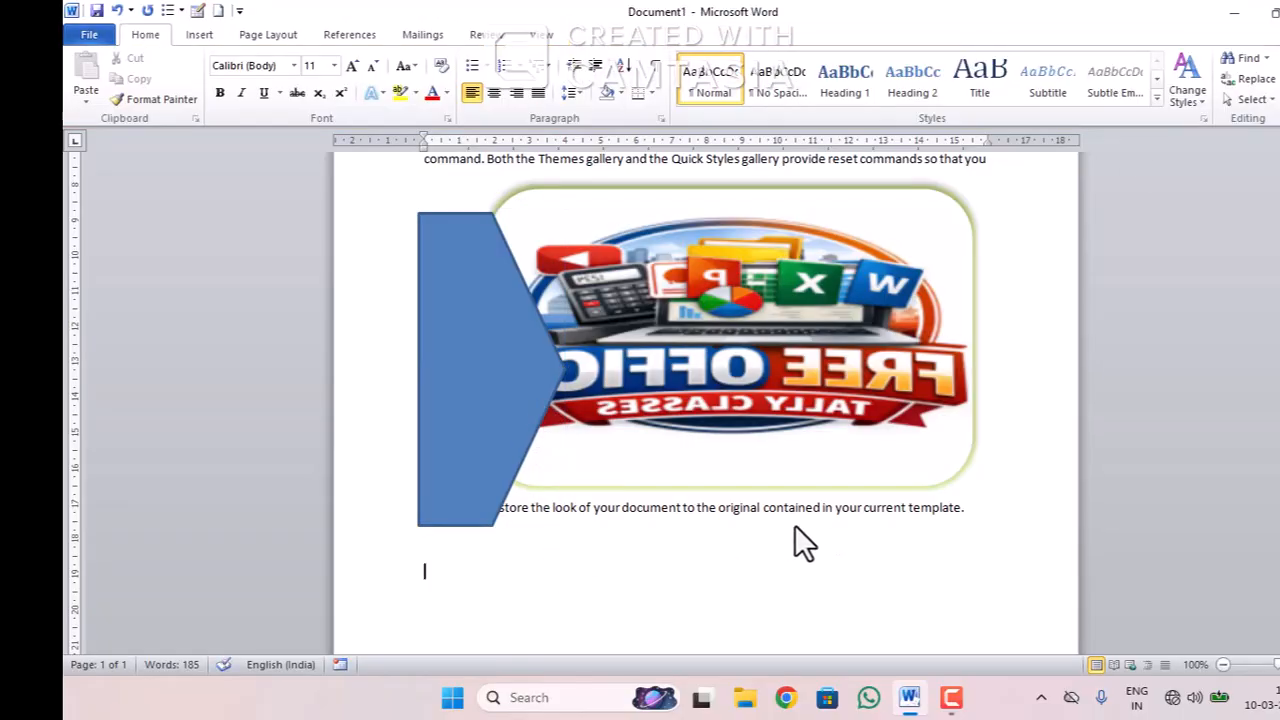